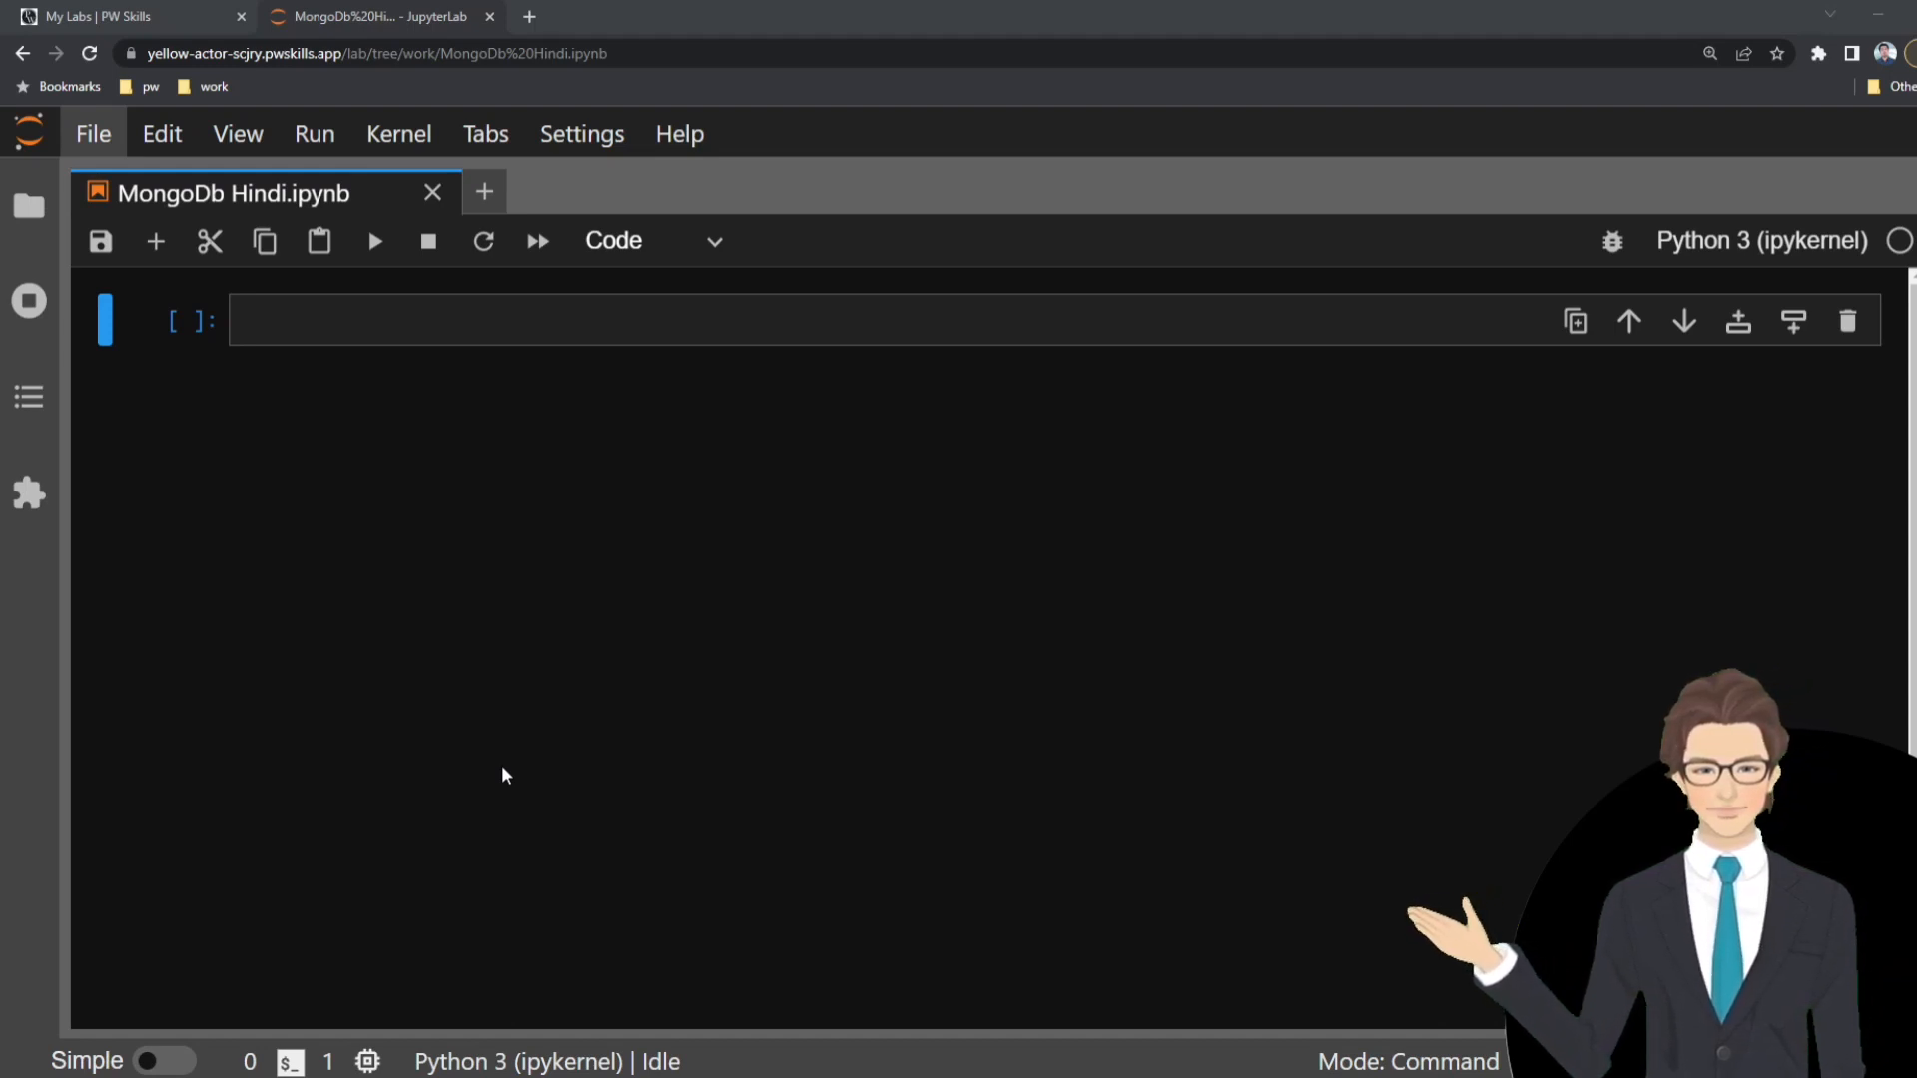
Search Google for mongodb in a new tab and open the official MongoDB website in a separate tab.
left_click(529, 16)
type("google.com")
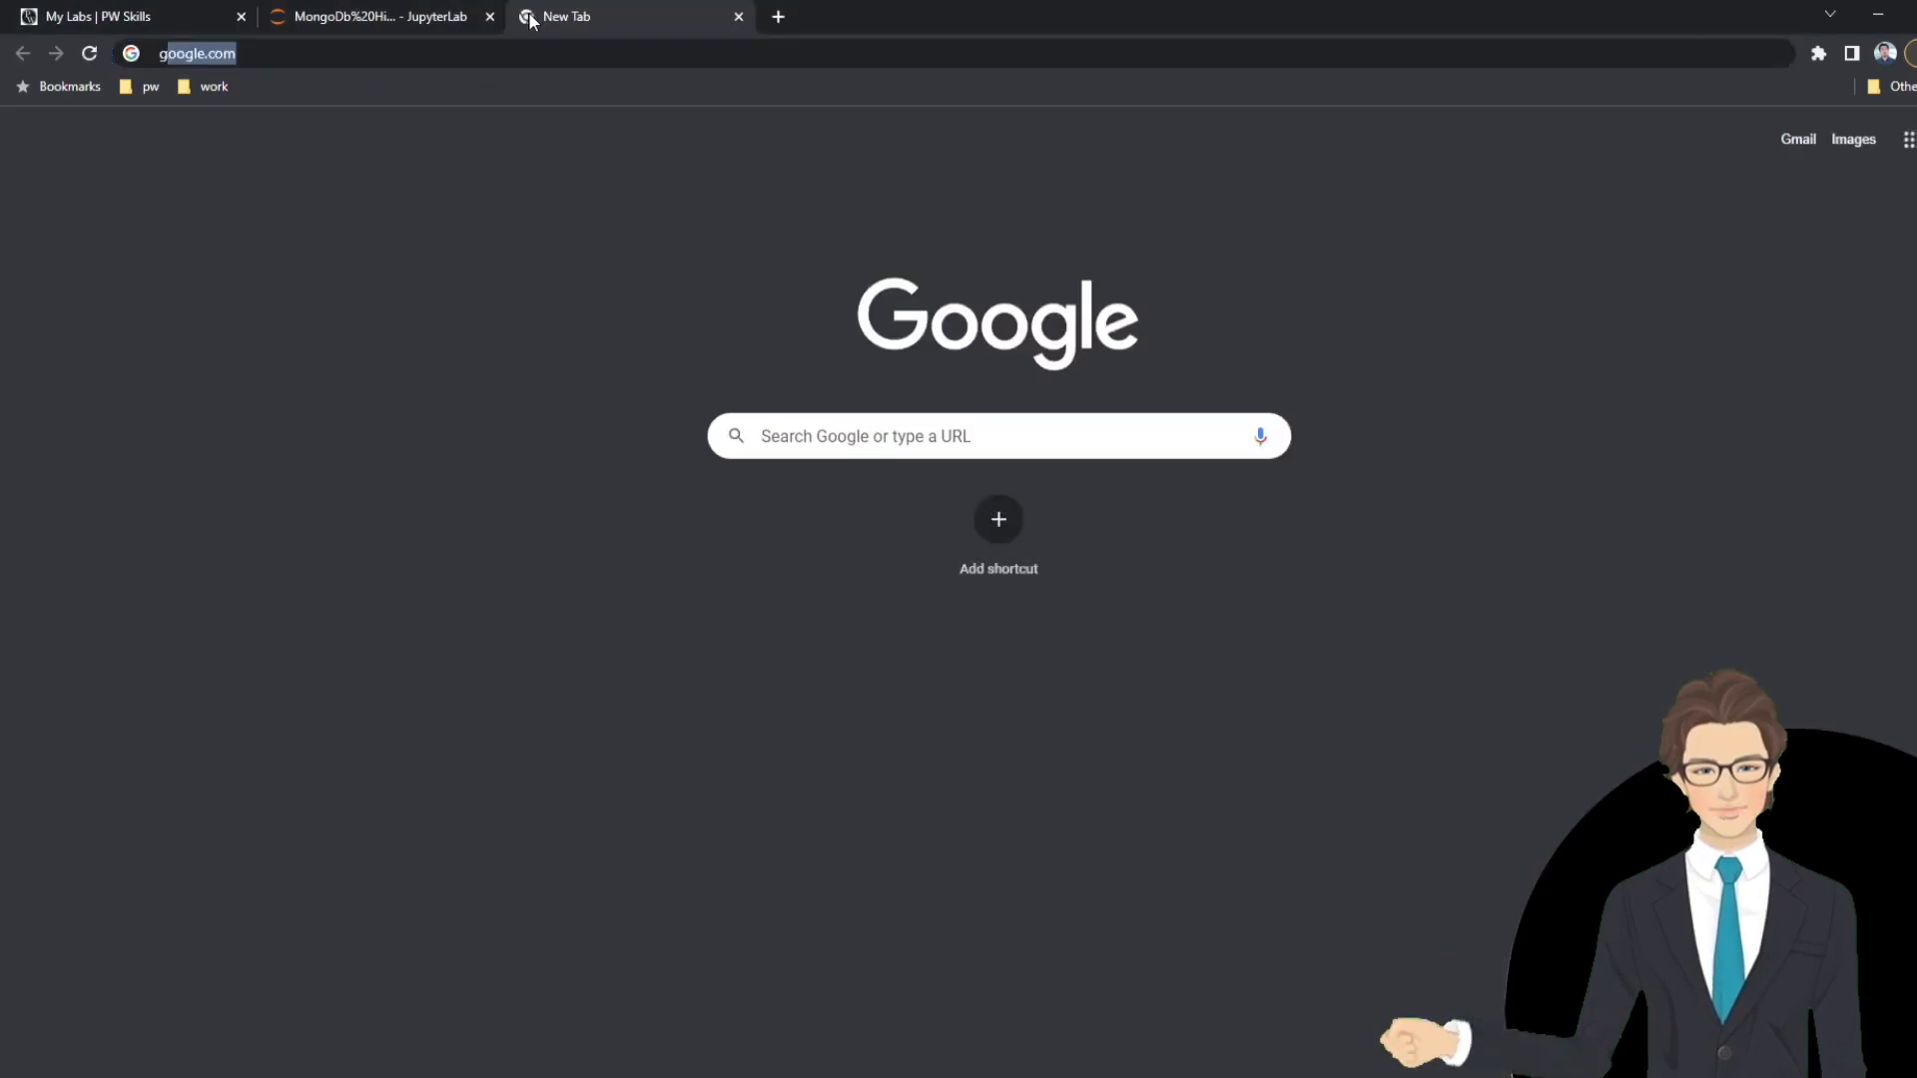
key("Return")
type("mo")
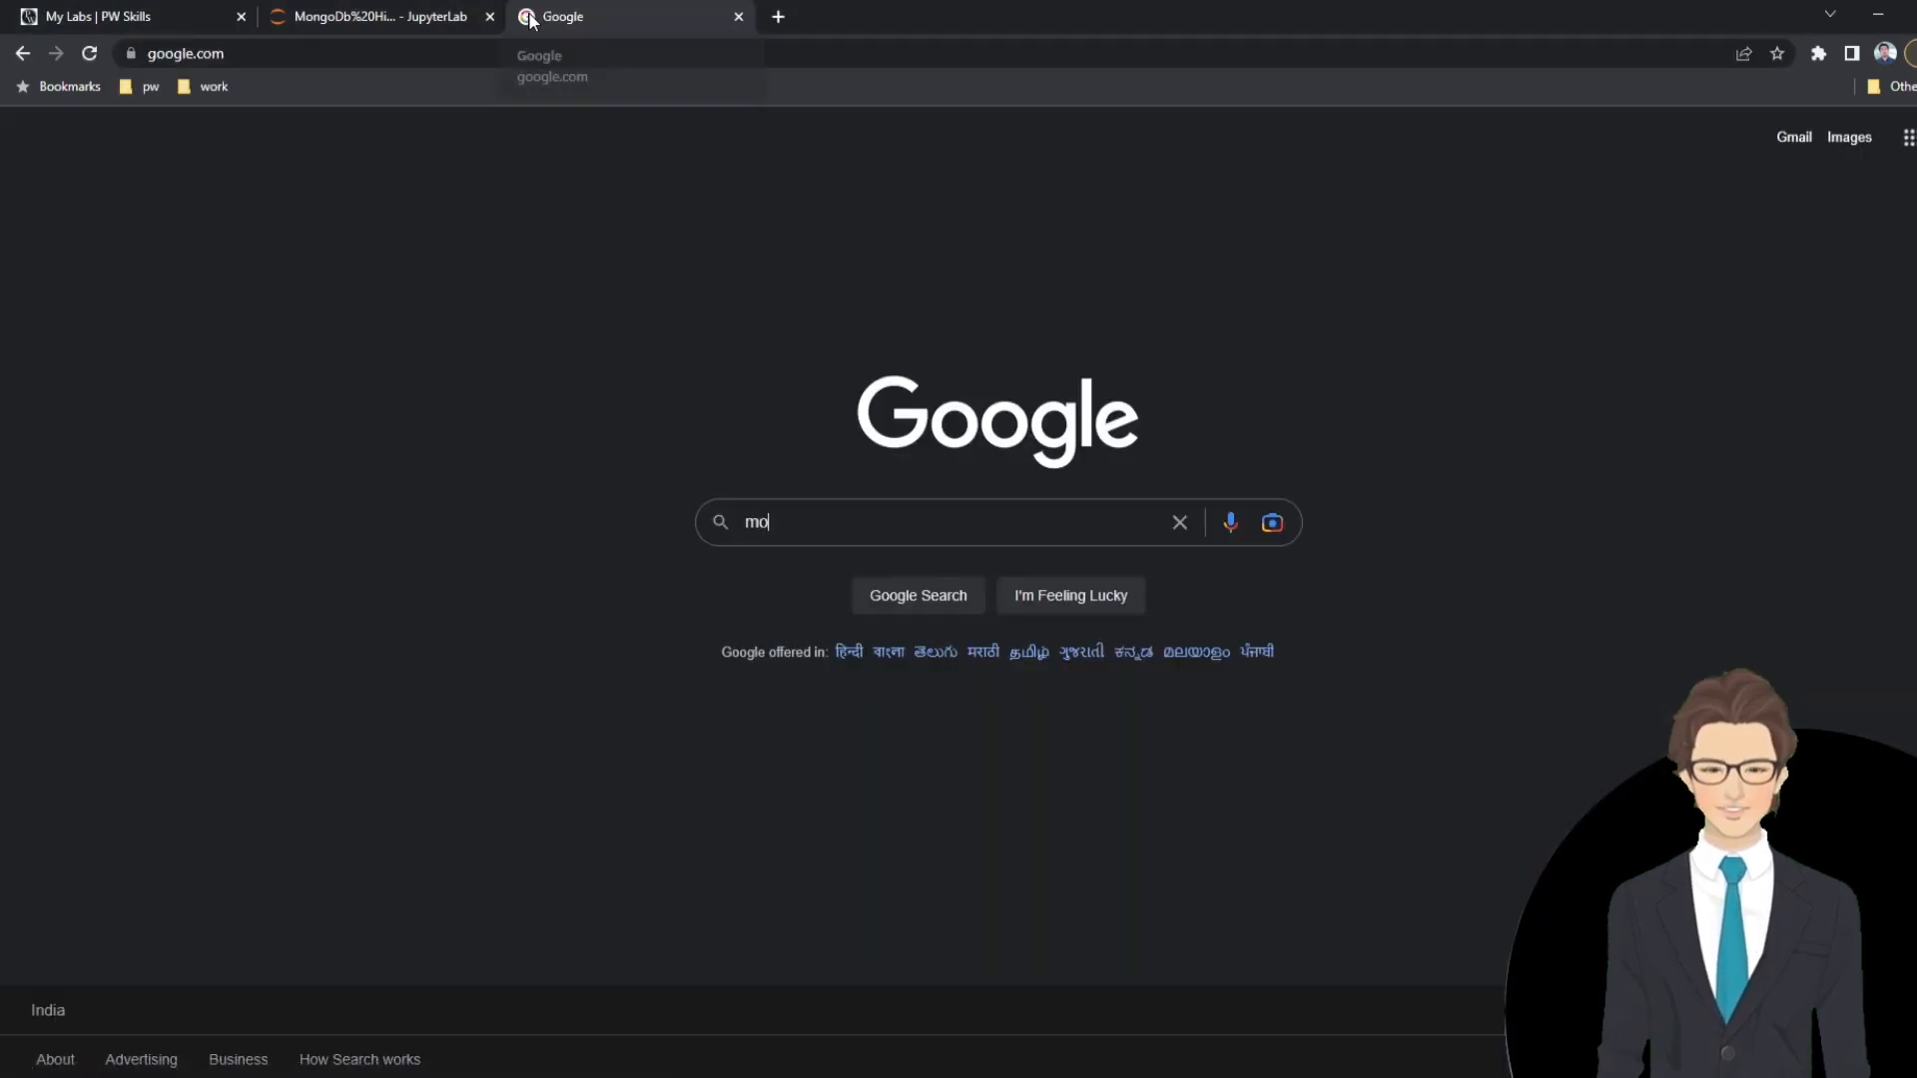
type("ngo")
key("Down")
key("Down")
key("Return")
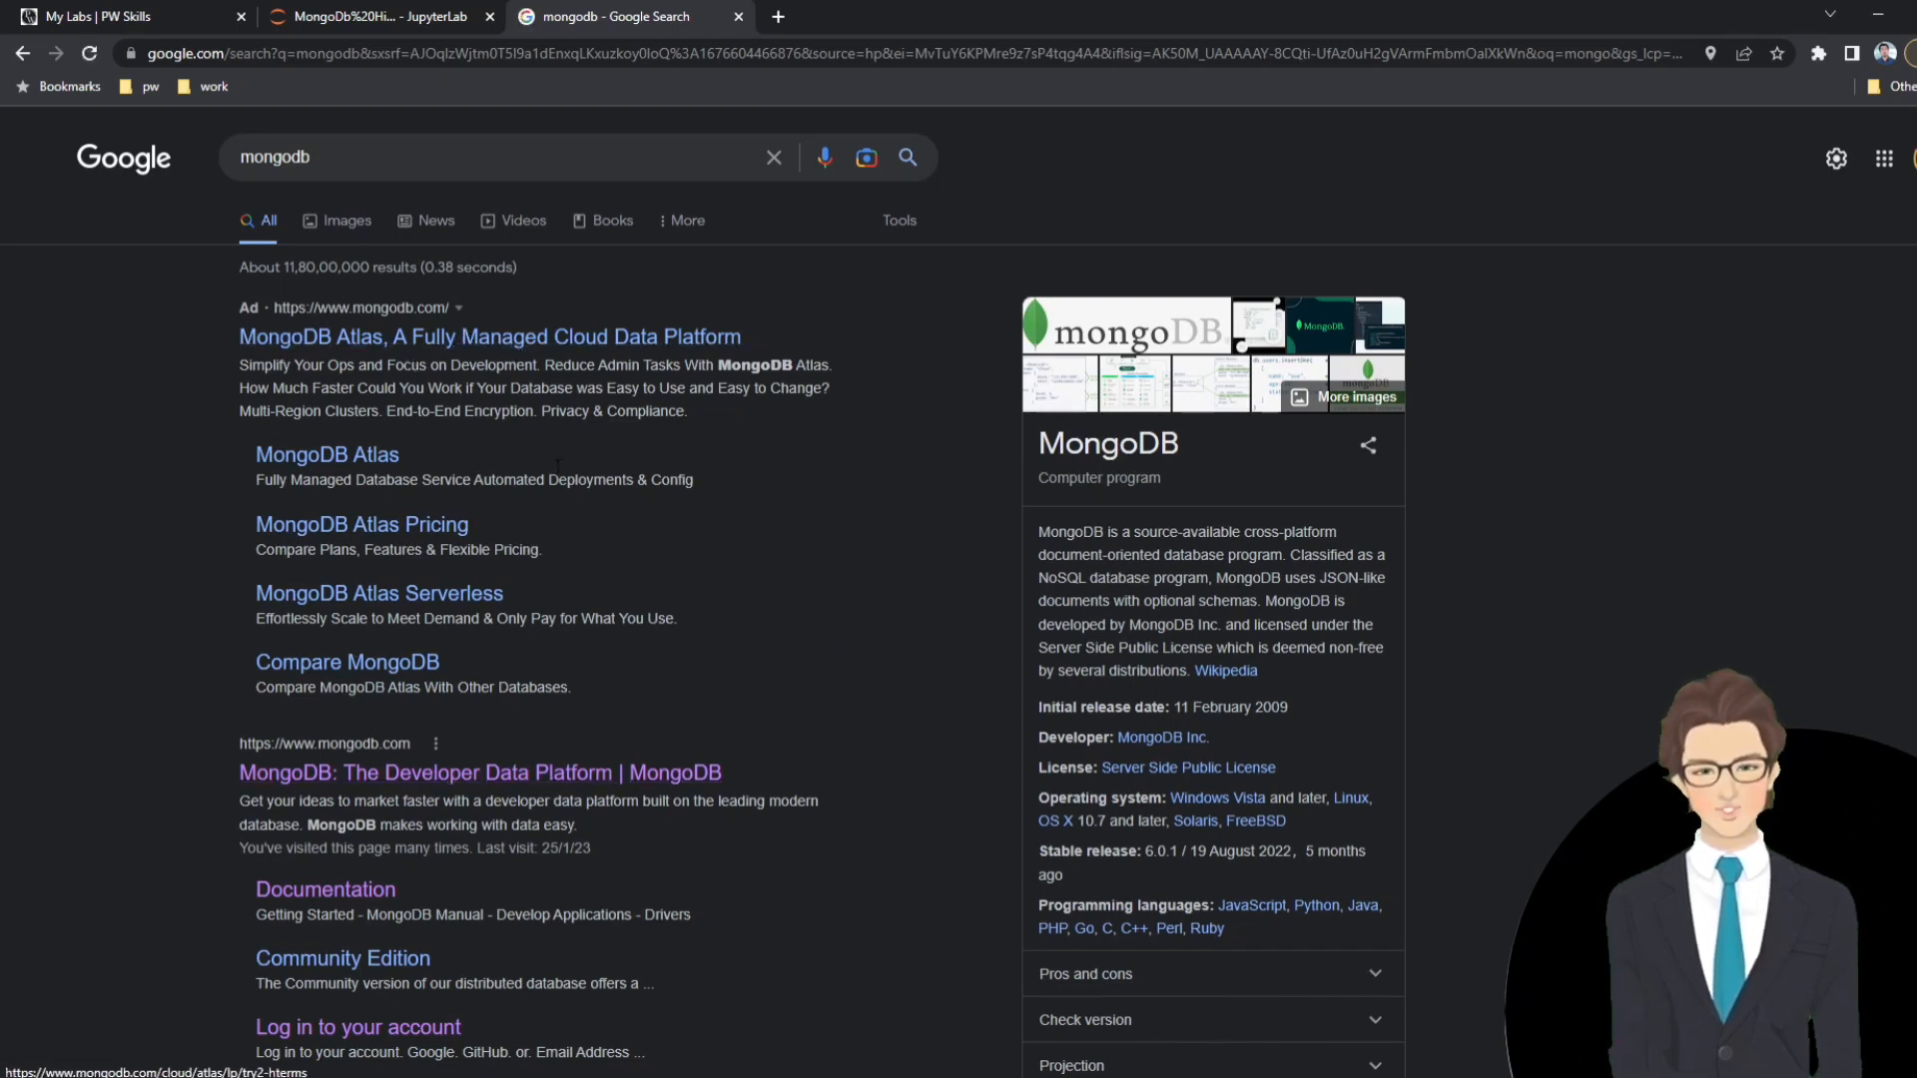
left_click(413, 786, "ctrl")
left_click(850, 12)
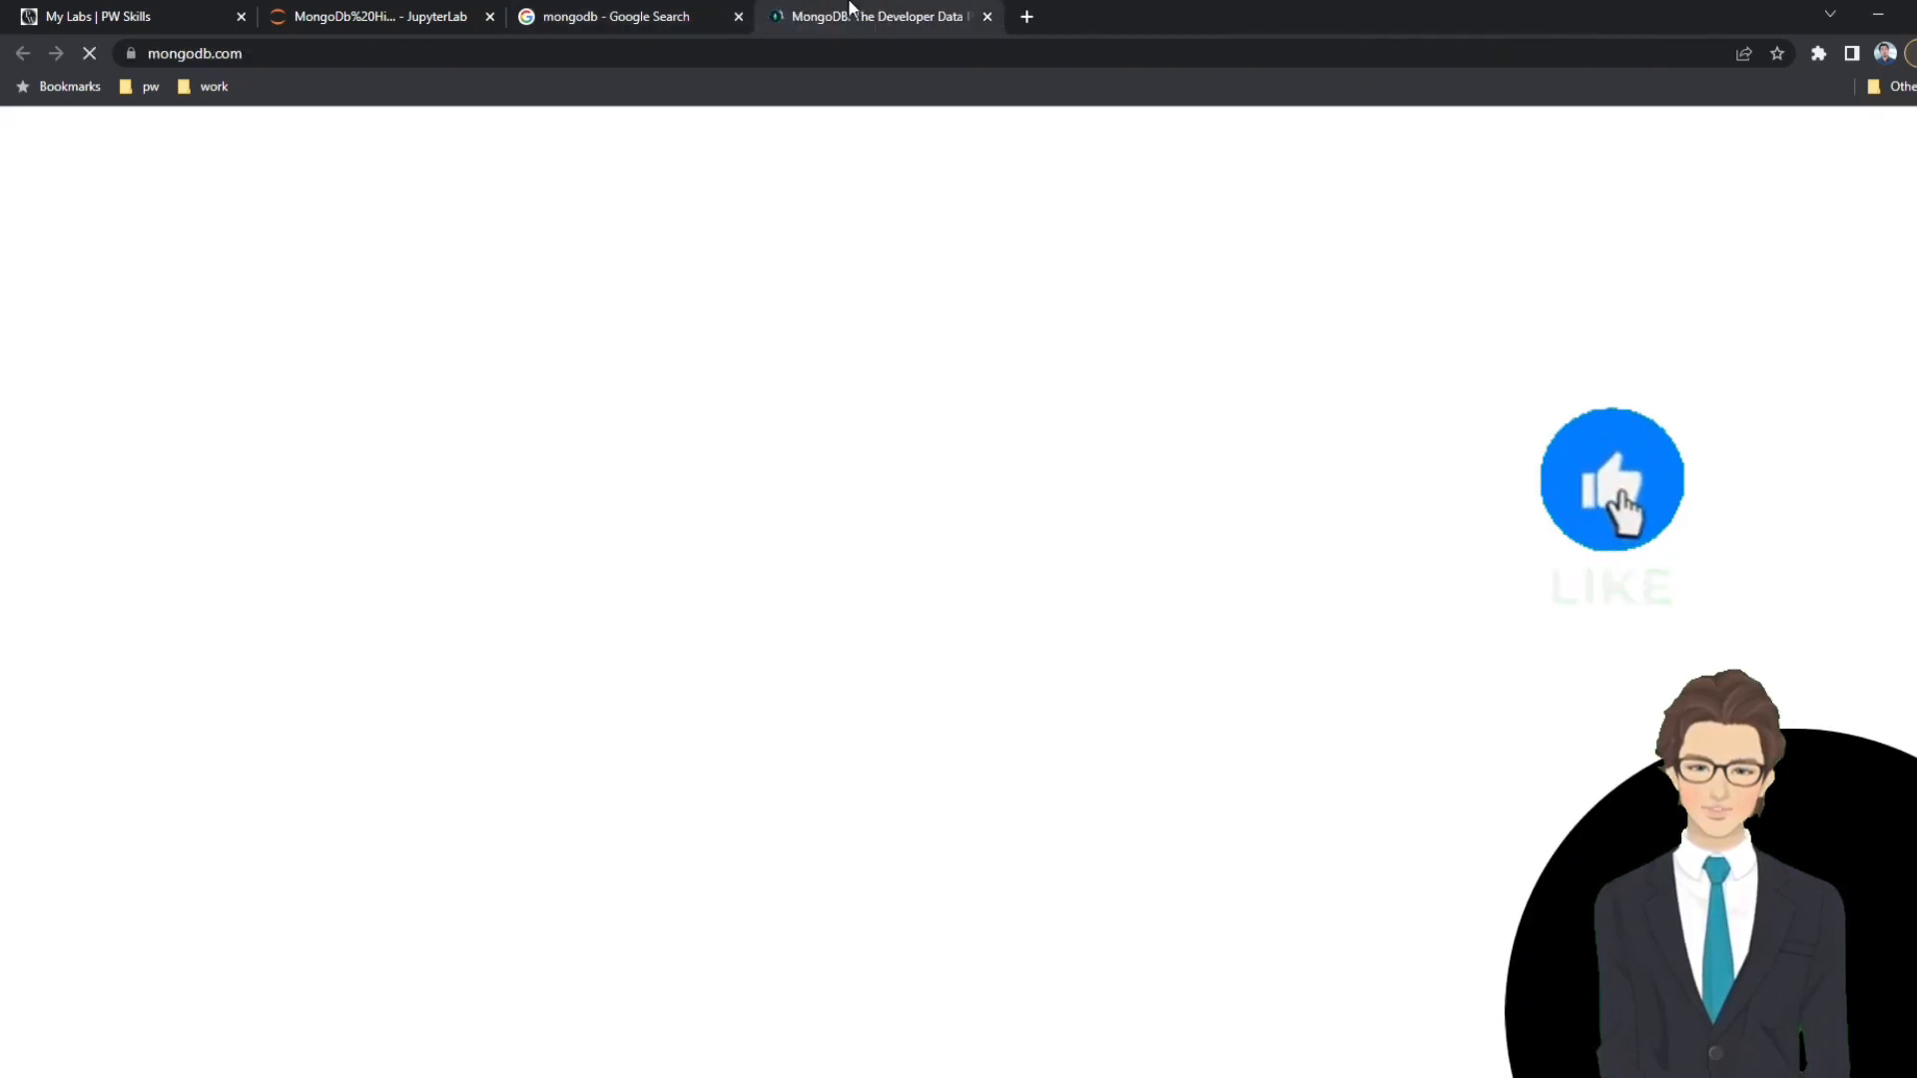
Copy the MongoDB website address into the first cell of the MongoDb Hindi.ipynb notebook as a comment.
left_click(215, 53)
key("ctrl+c")
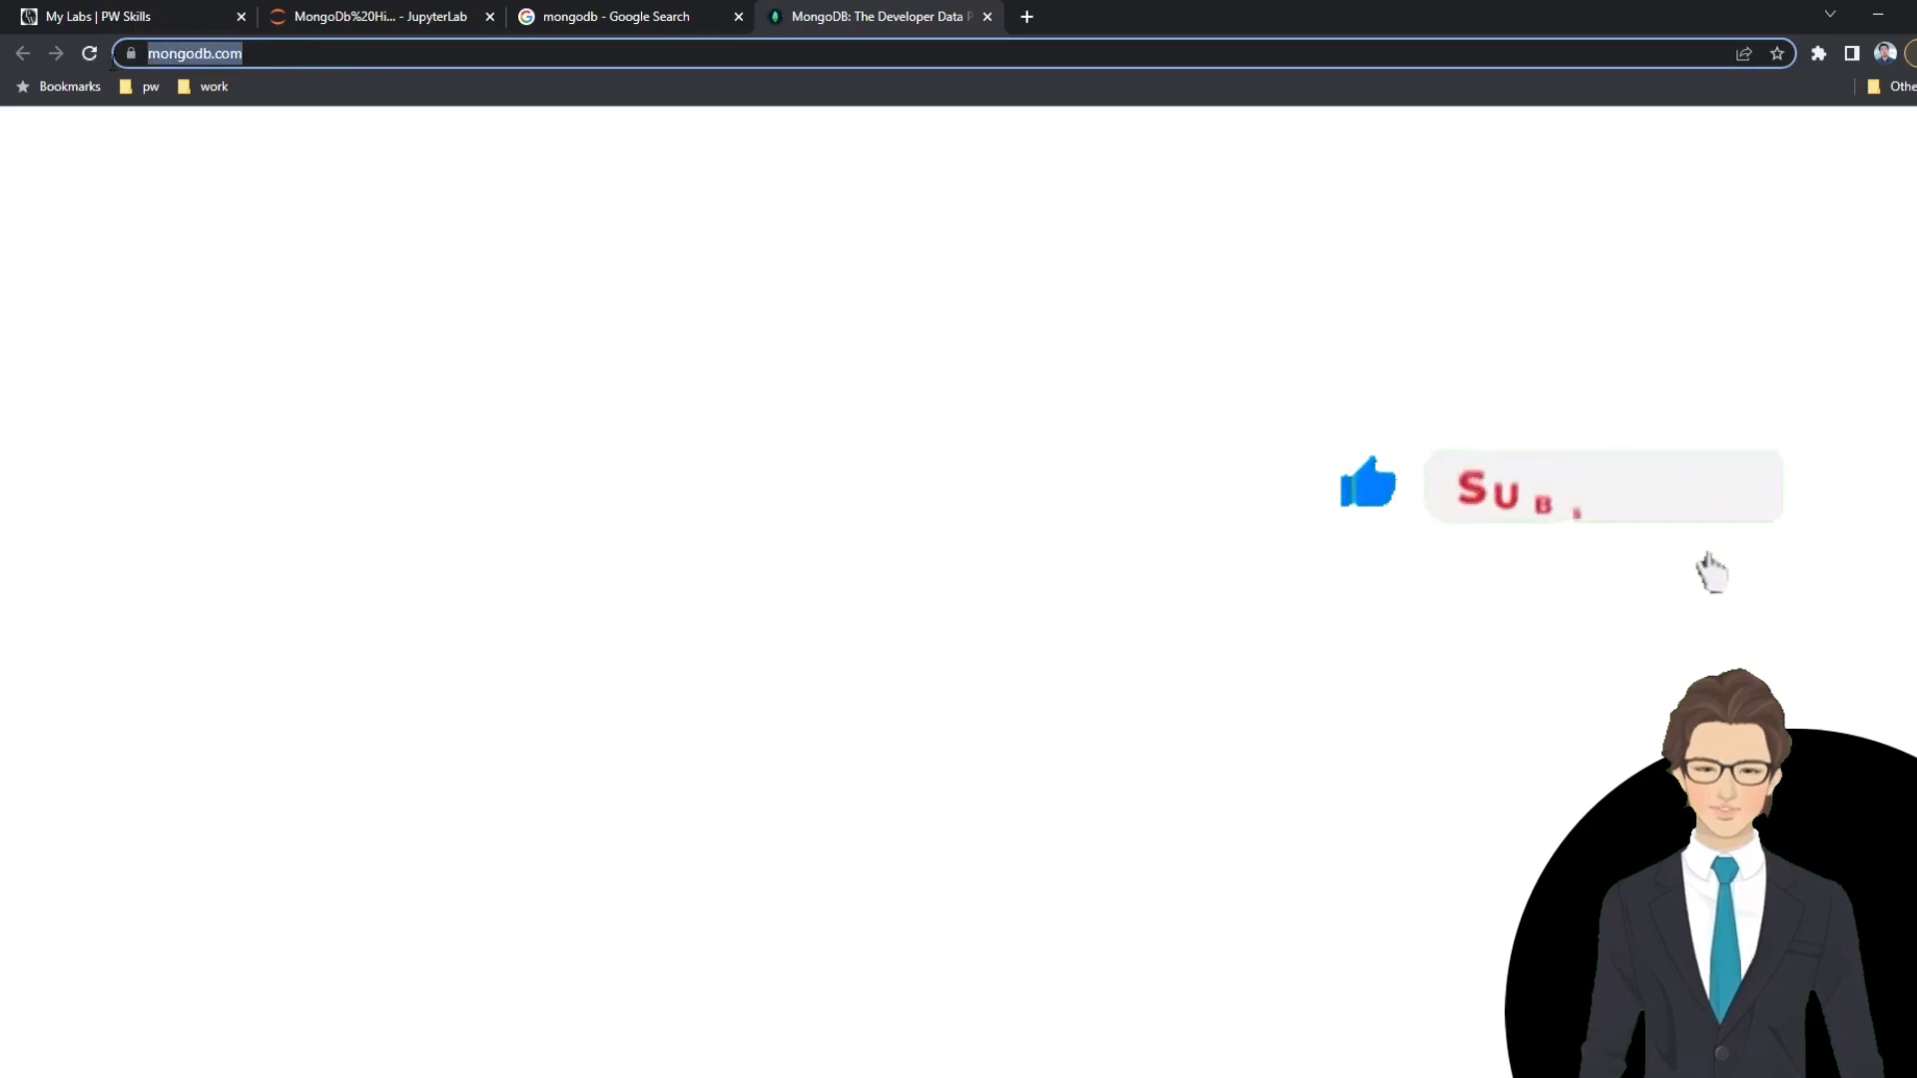
left_click(380, 16)
left_click(424, 329)
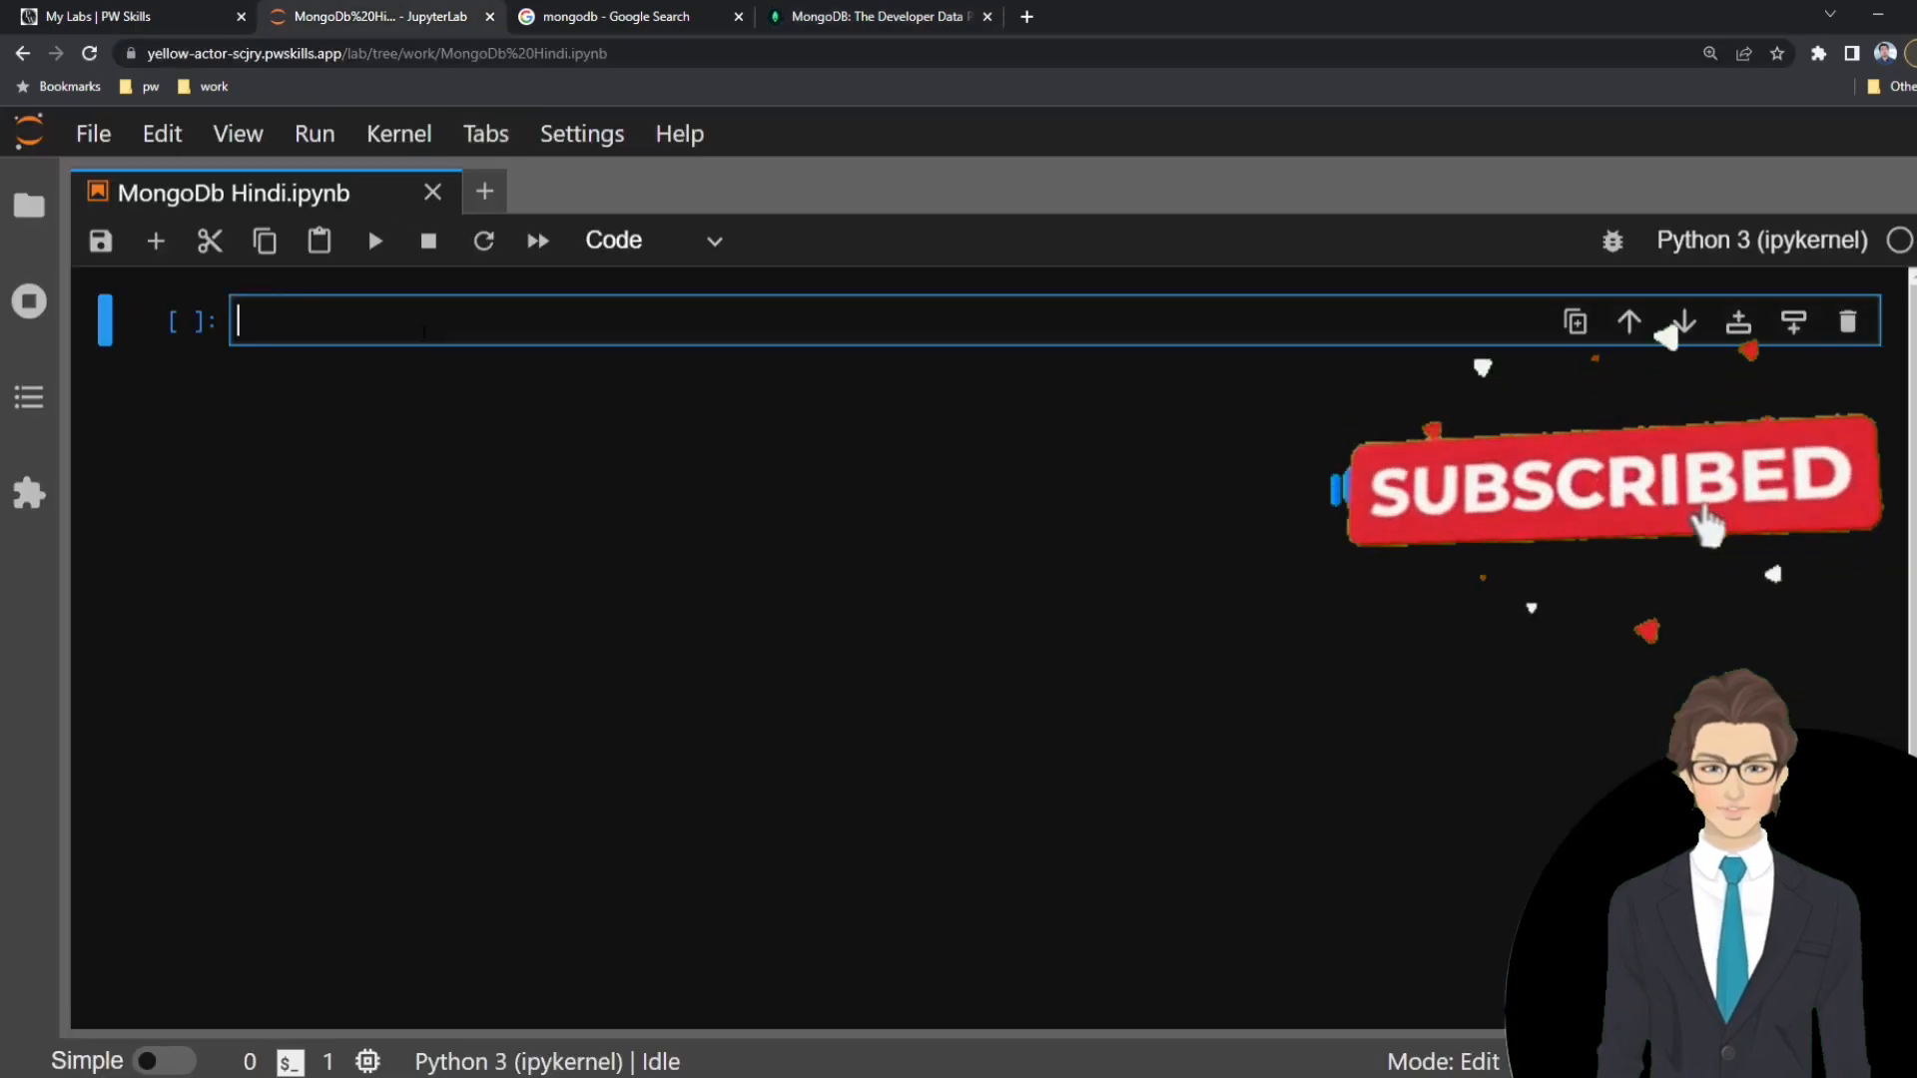
type("#")
key("ctrl+v")
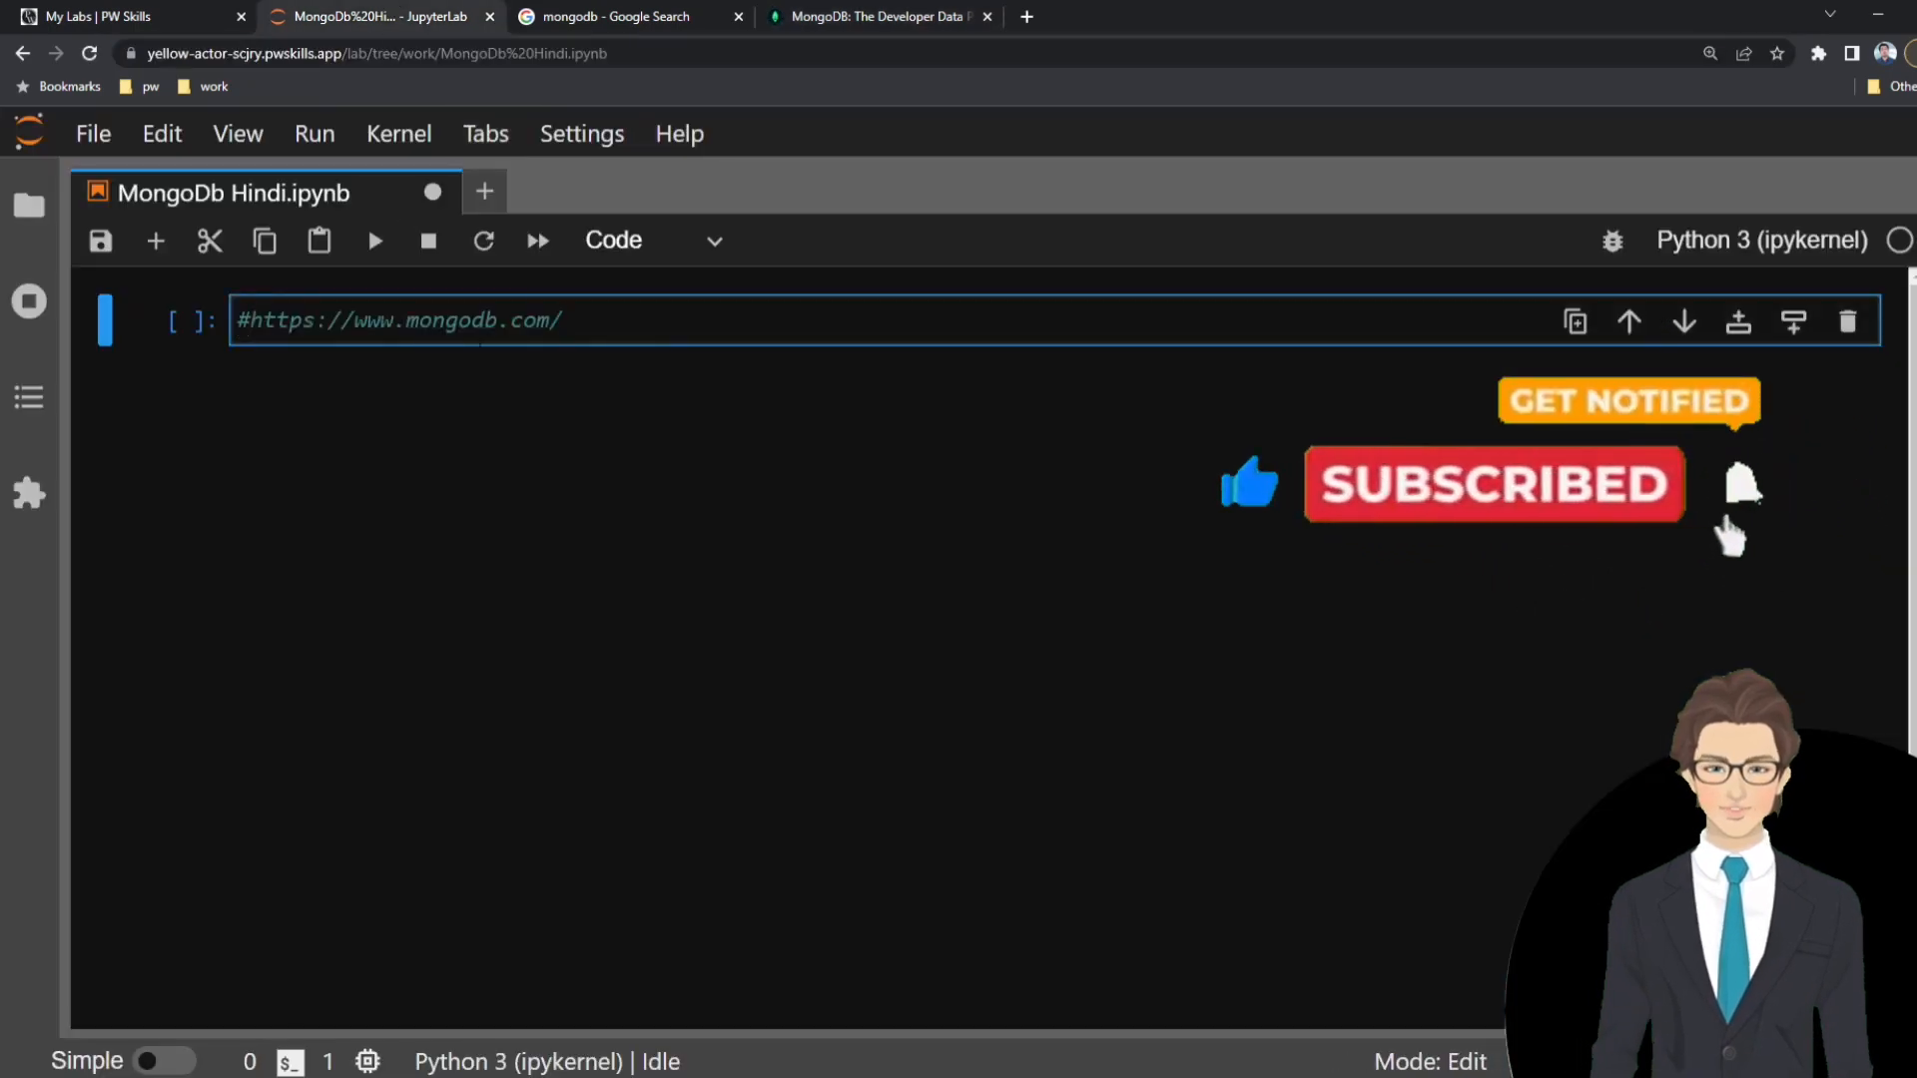
Sign up for MongoDB Atlas with the pw.live Google account and accept the Privacy Policy and Terms of Service.
left_click(868, 16)
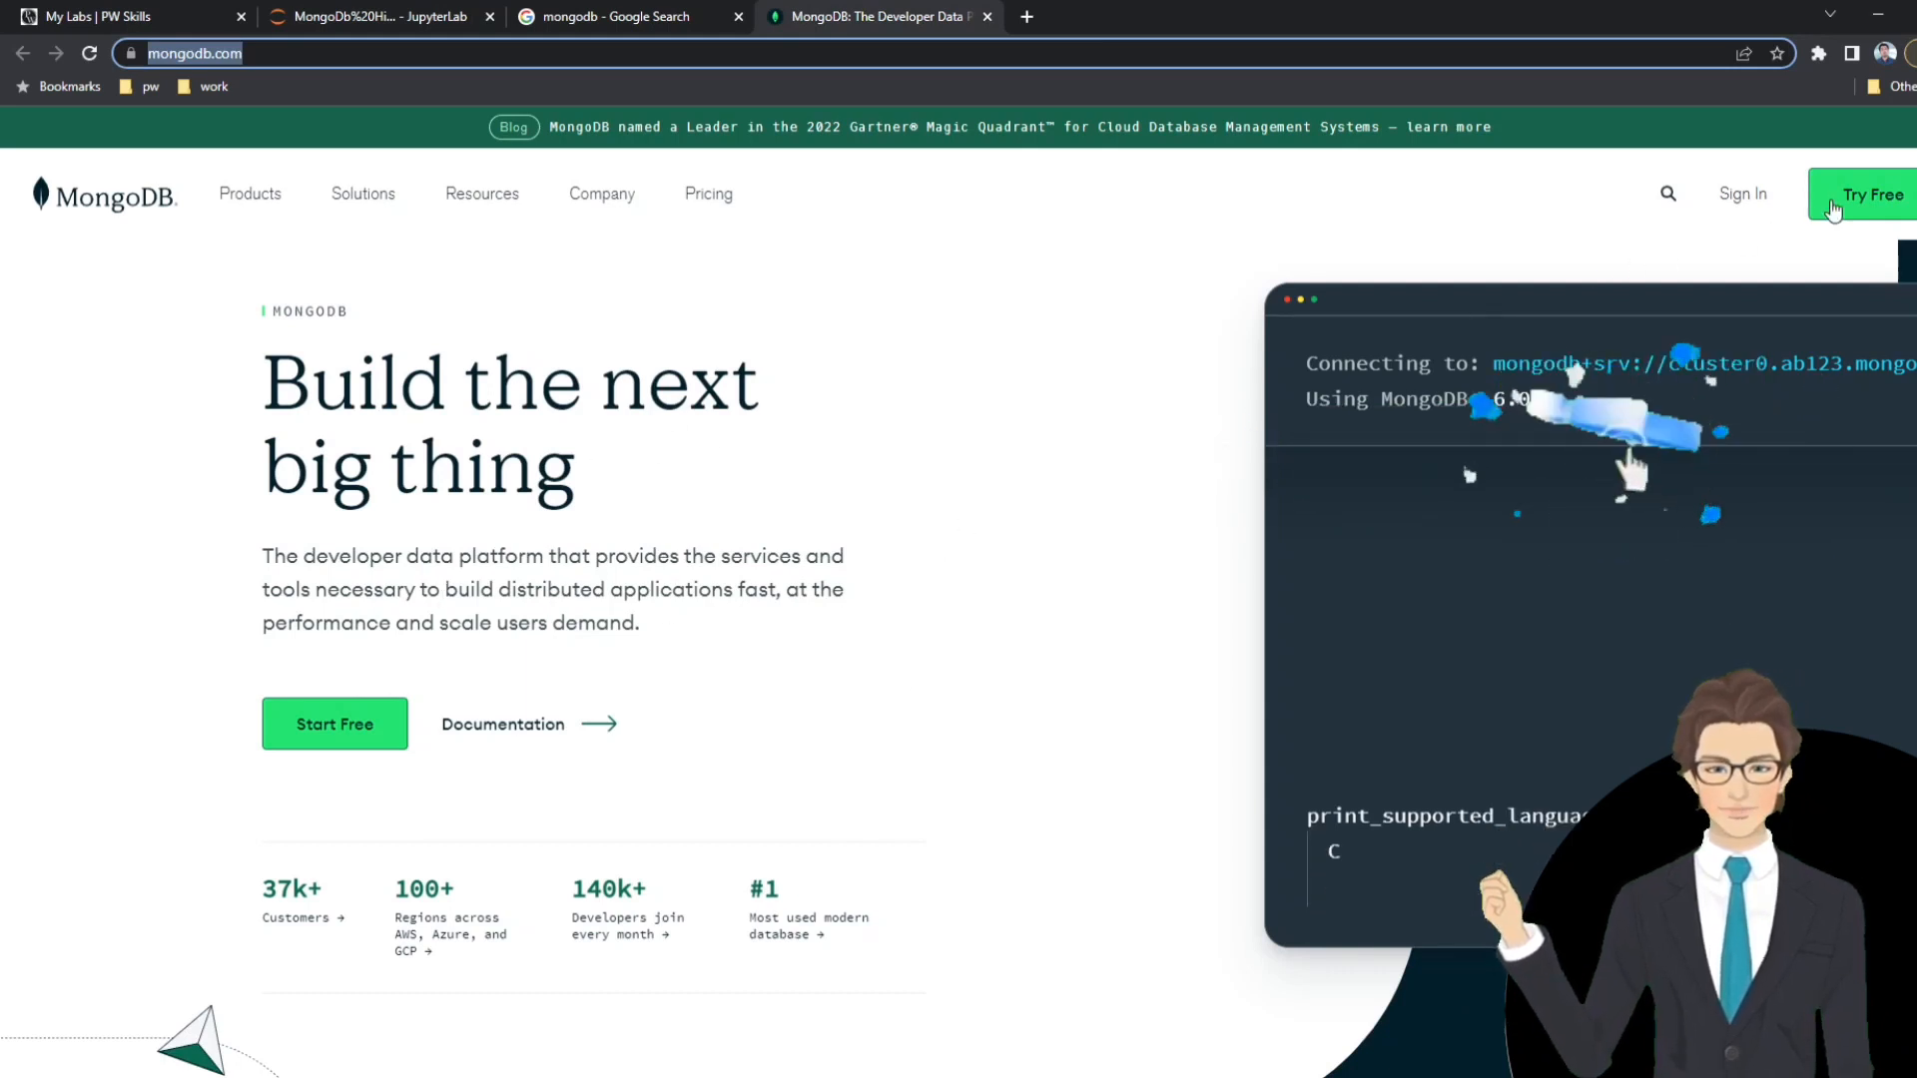
left_click(1880, 203)
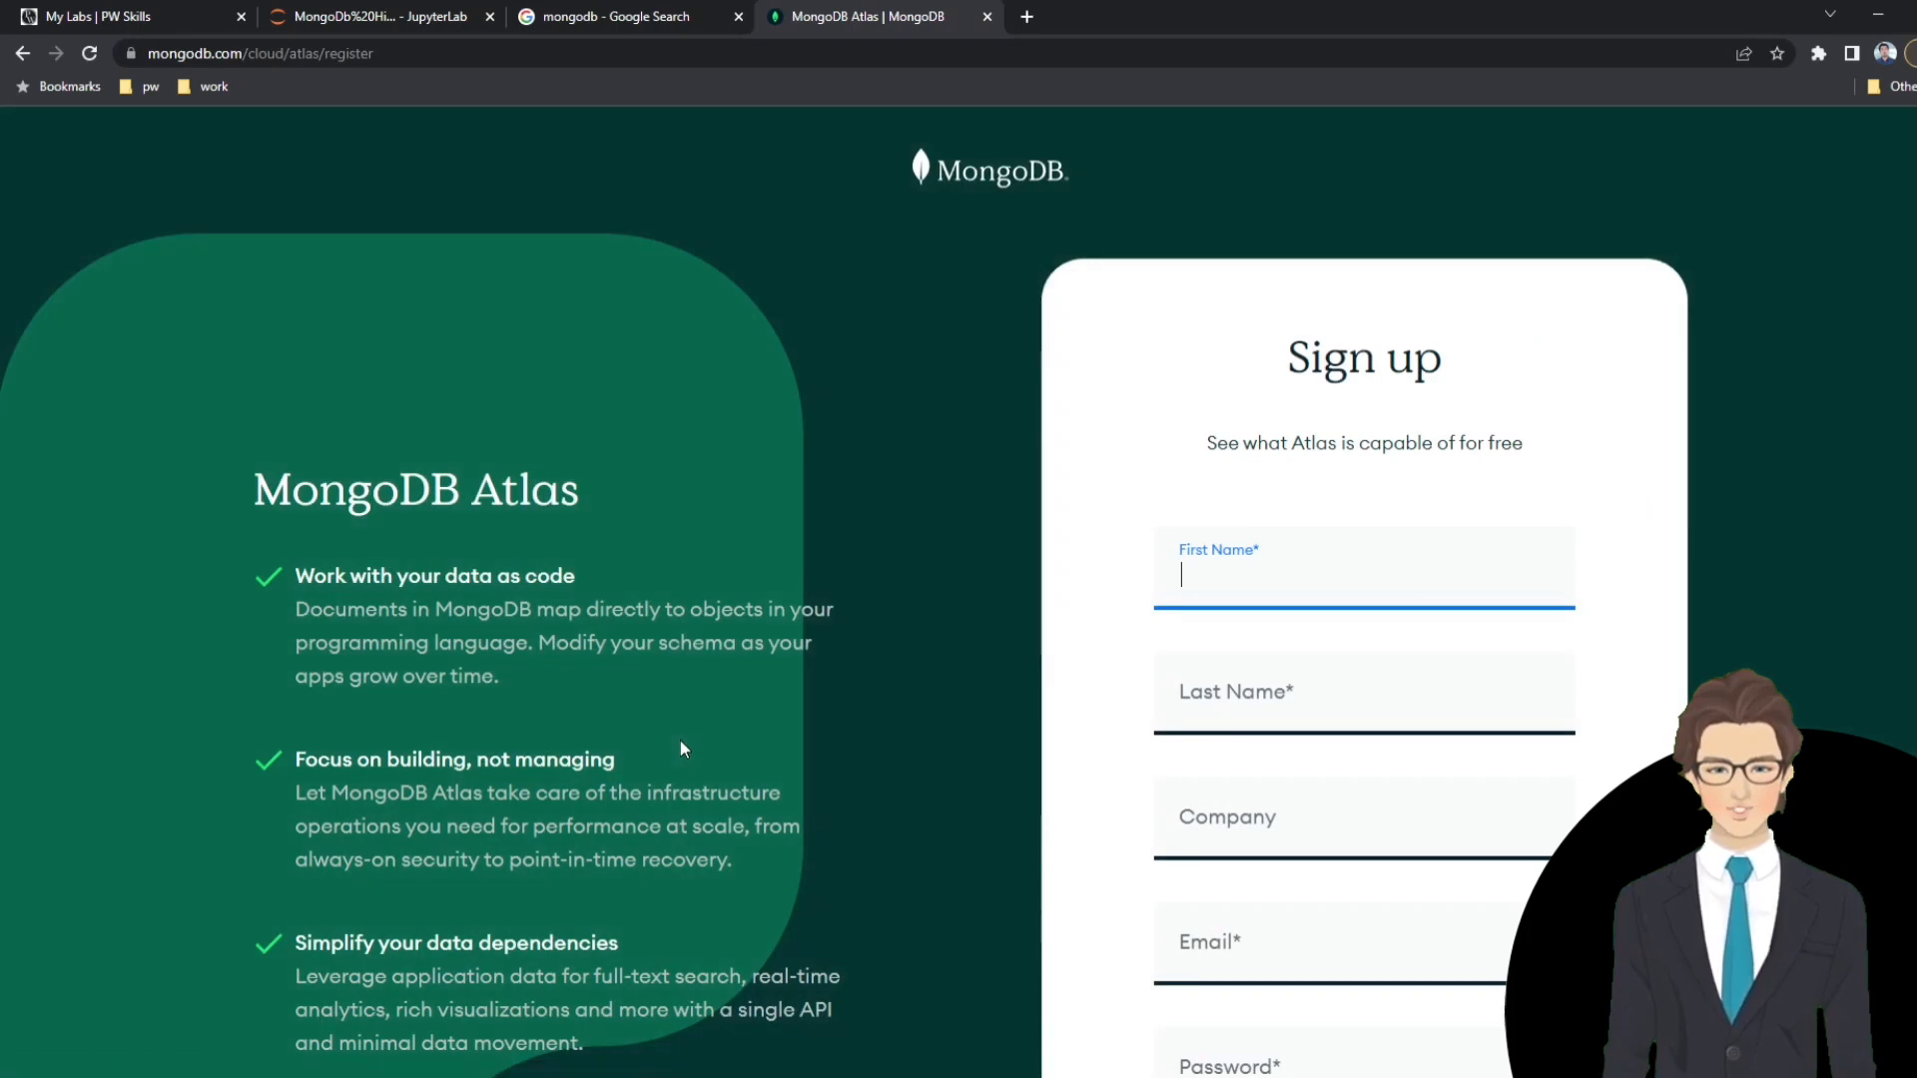
scroll(1348, 499, "down", 2)
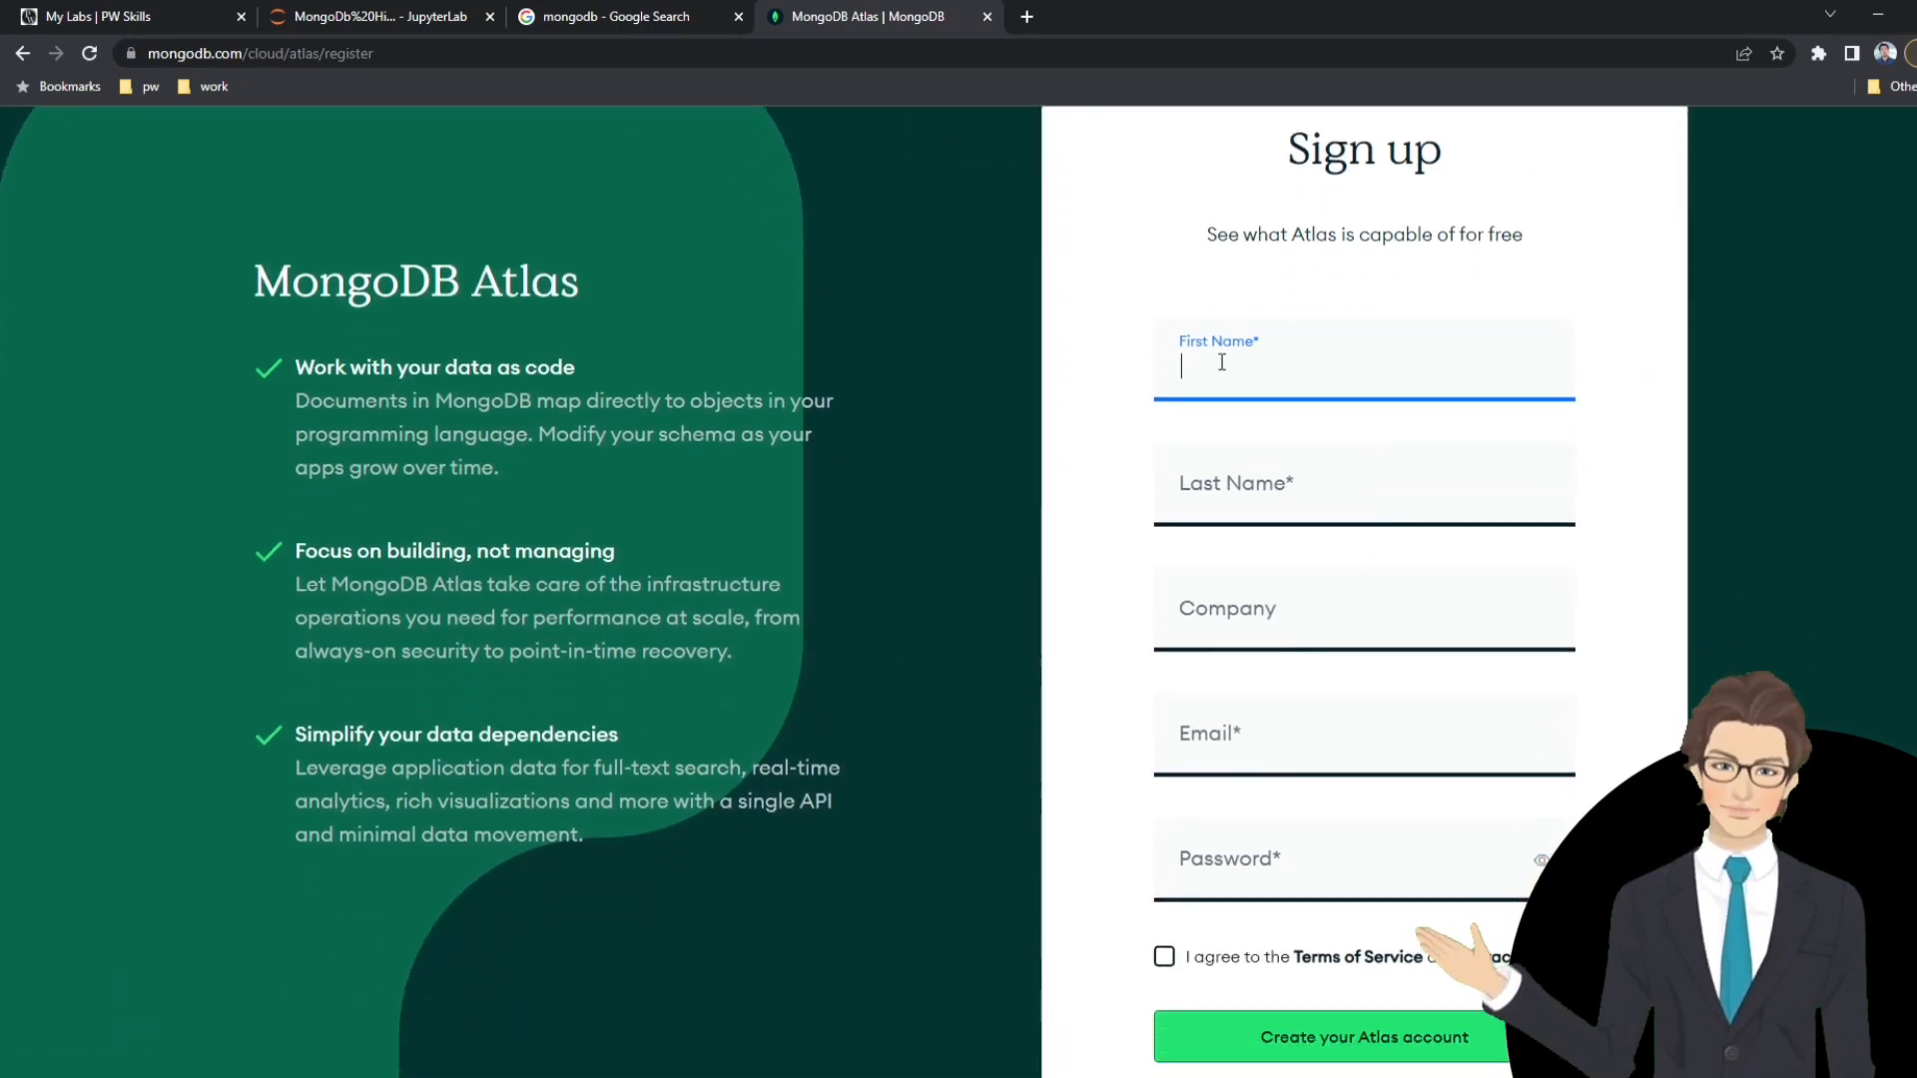
scroll(1238, 399, "down", 3)
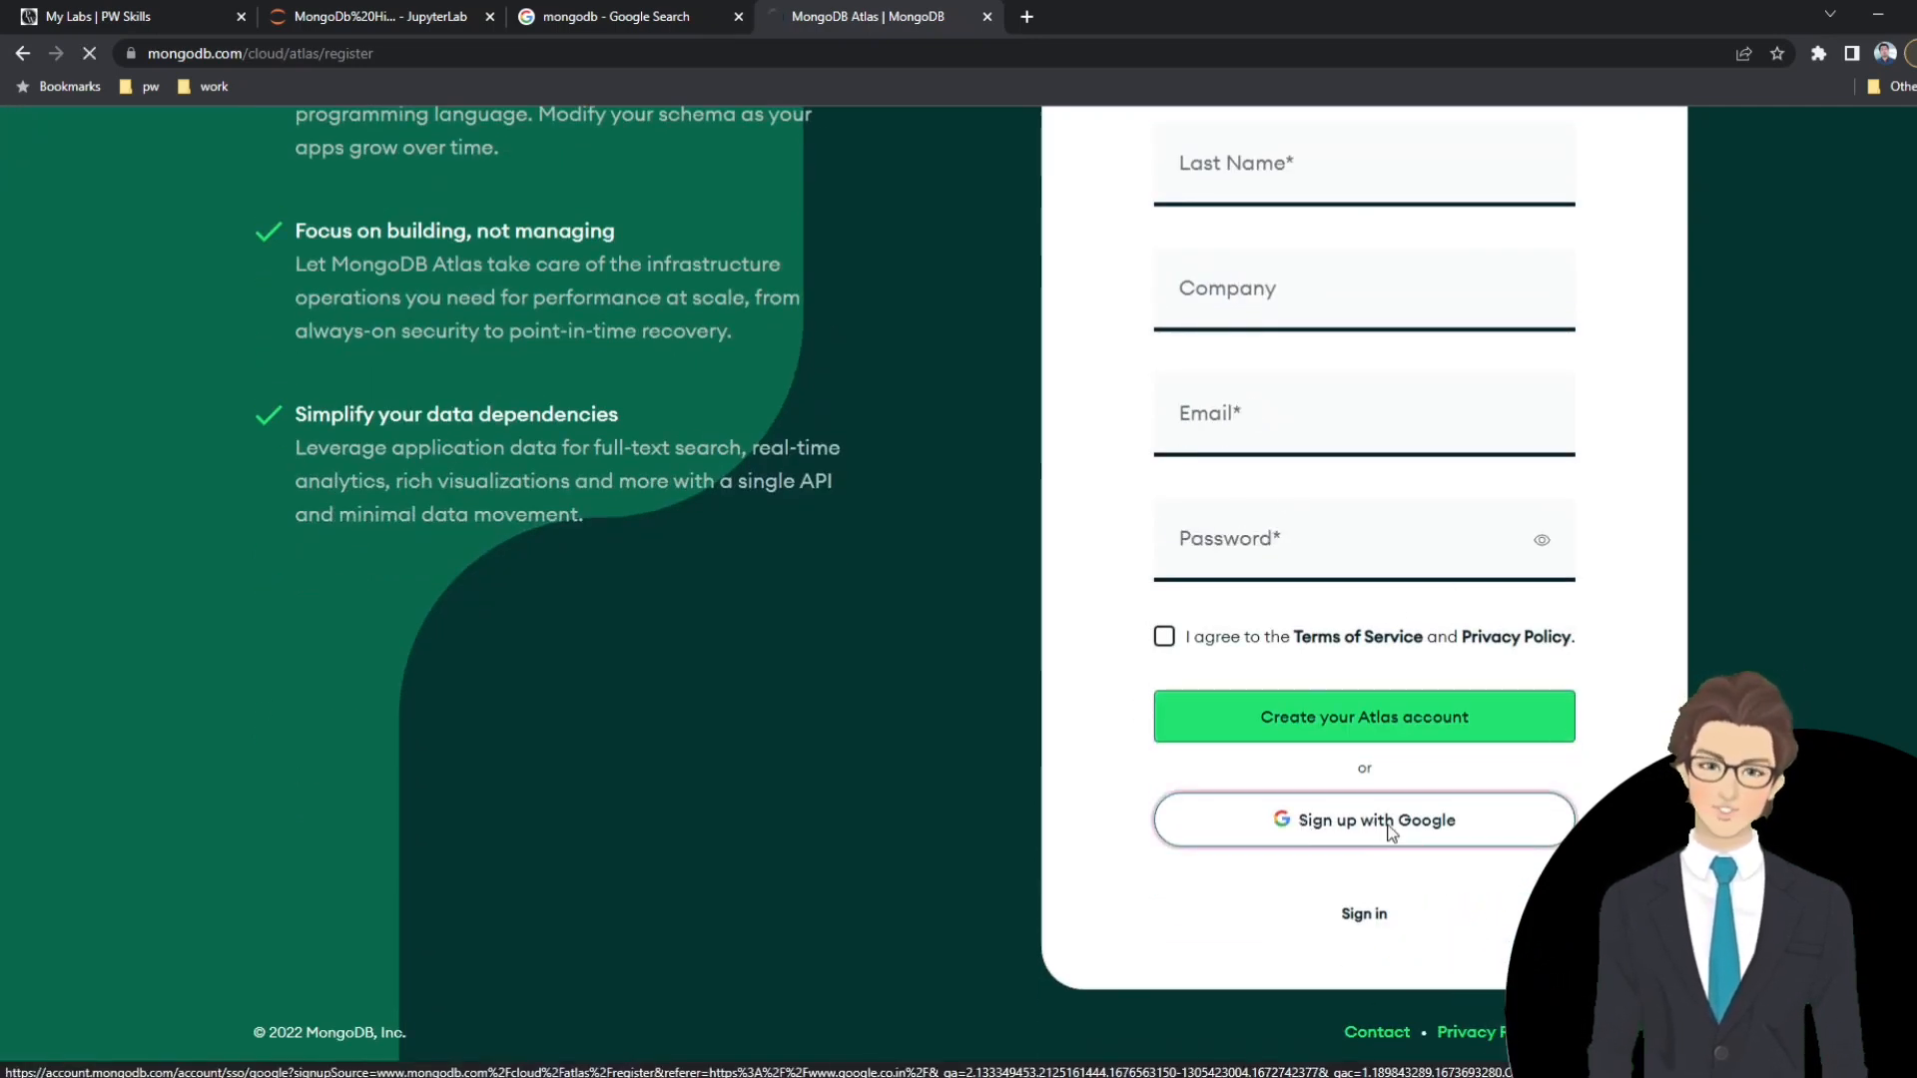
left_click(1390, 832)
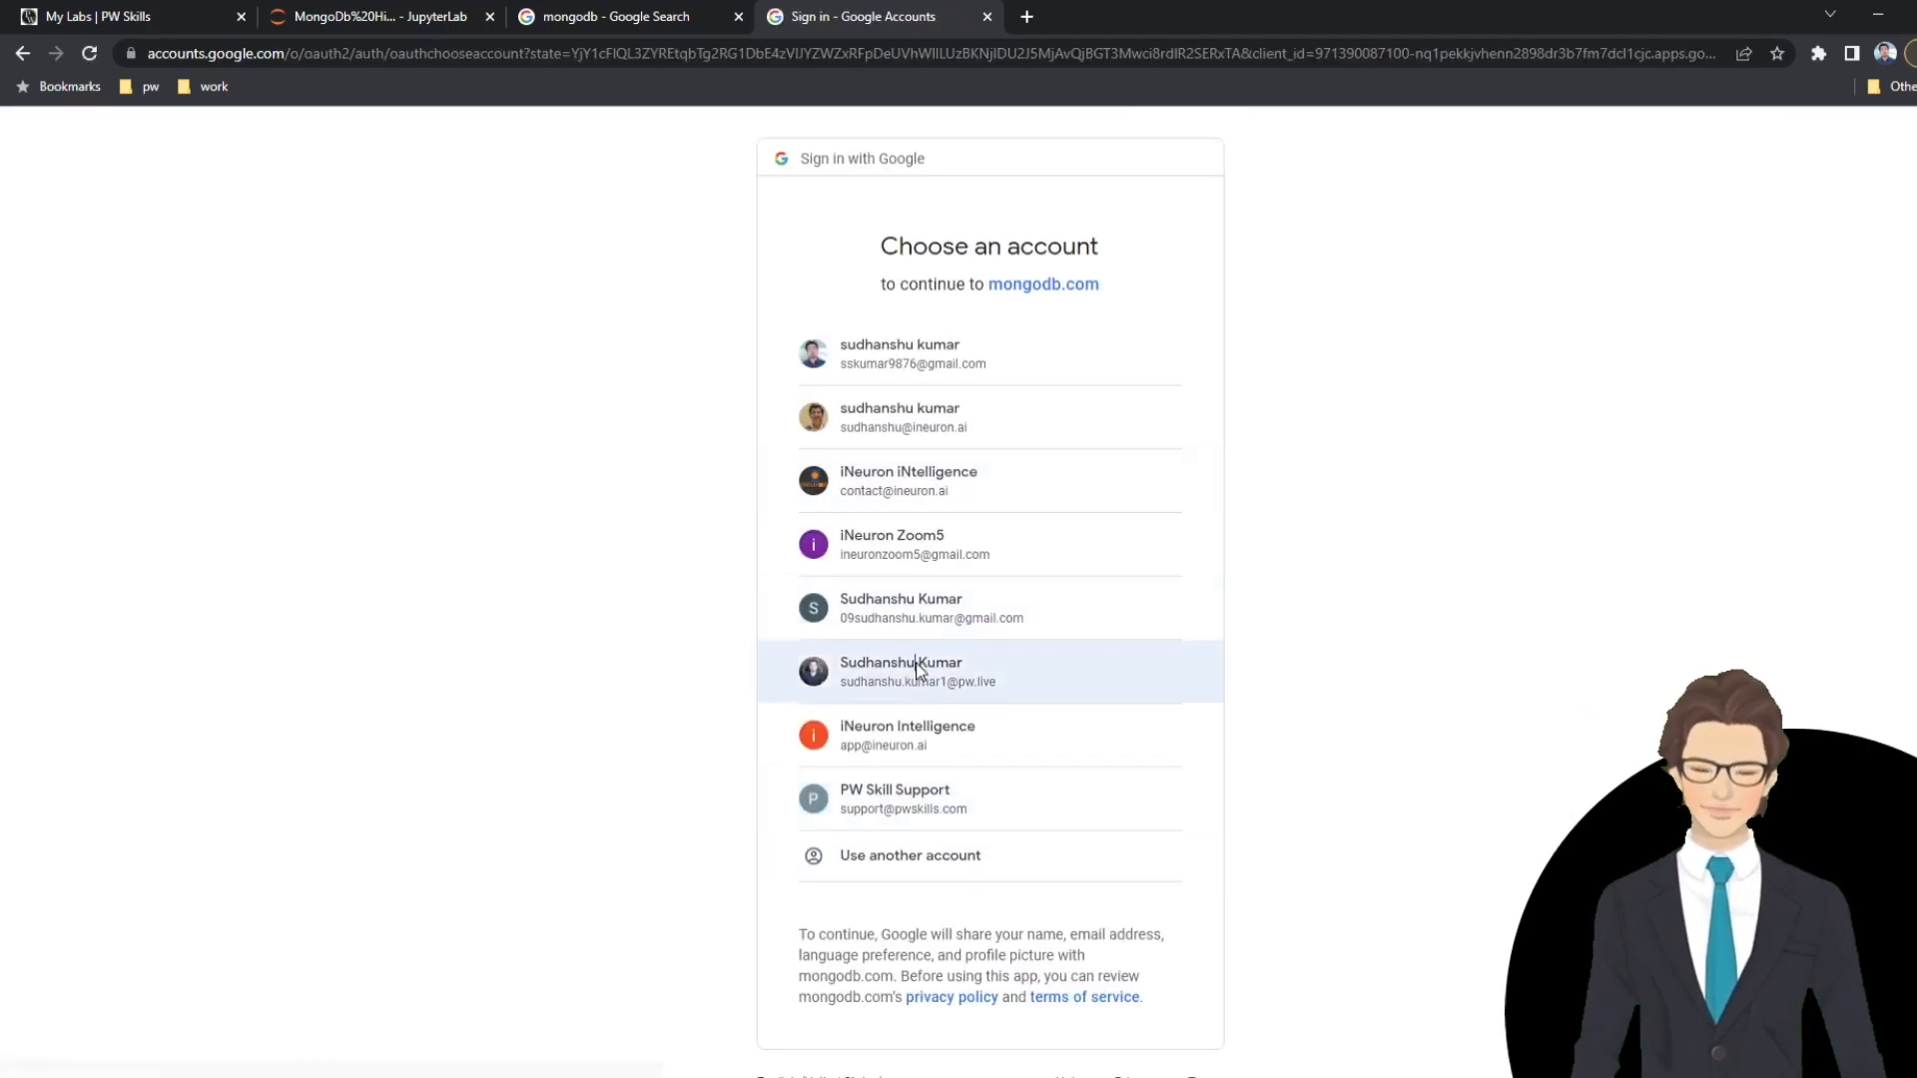
left_click(919, 670)
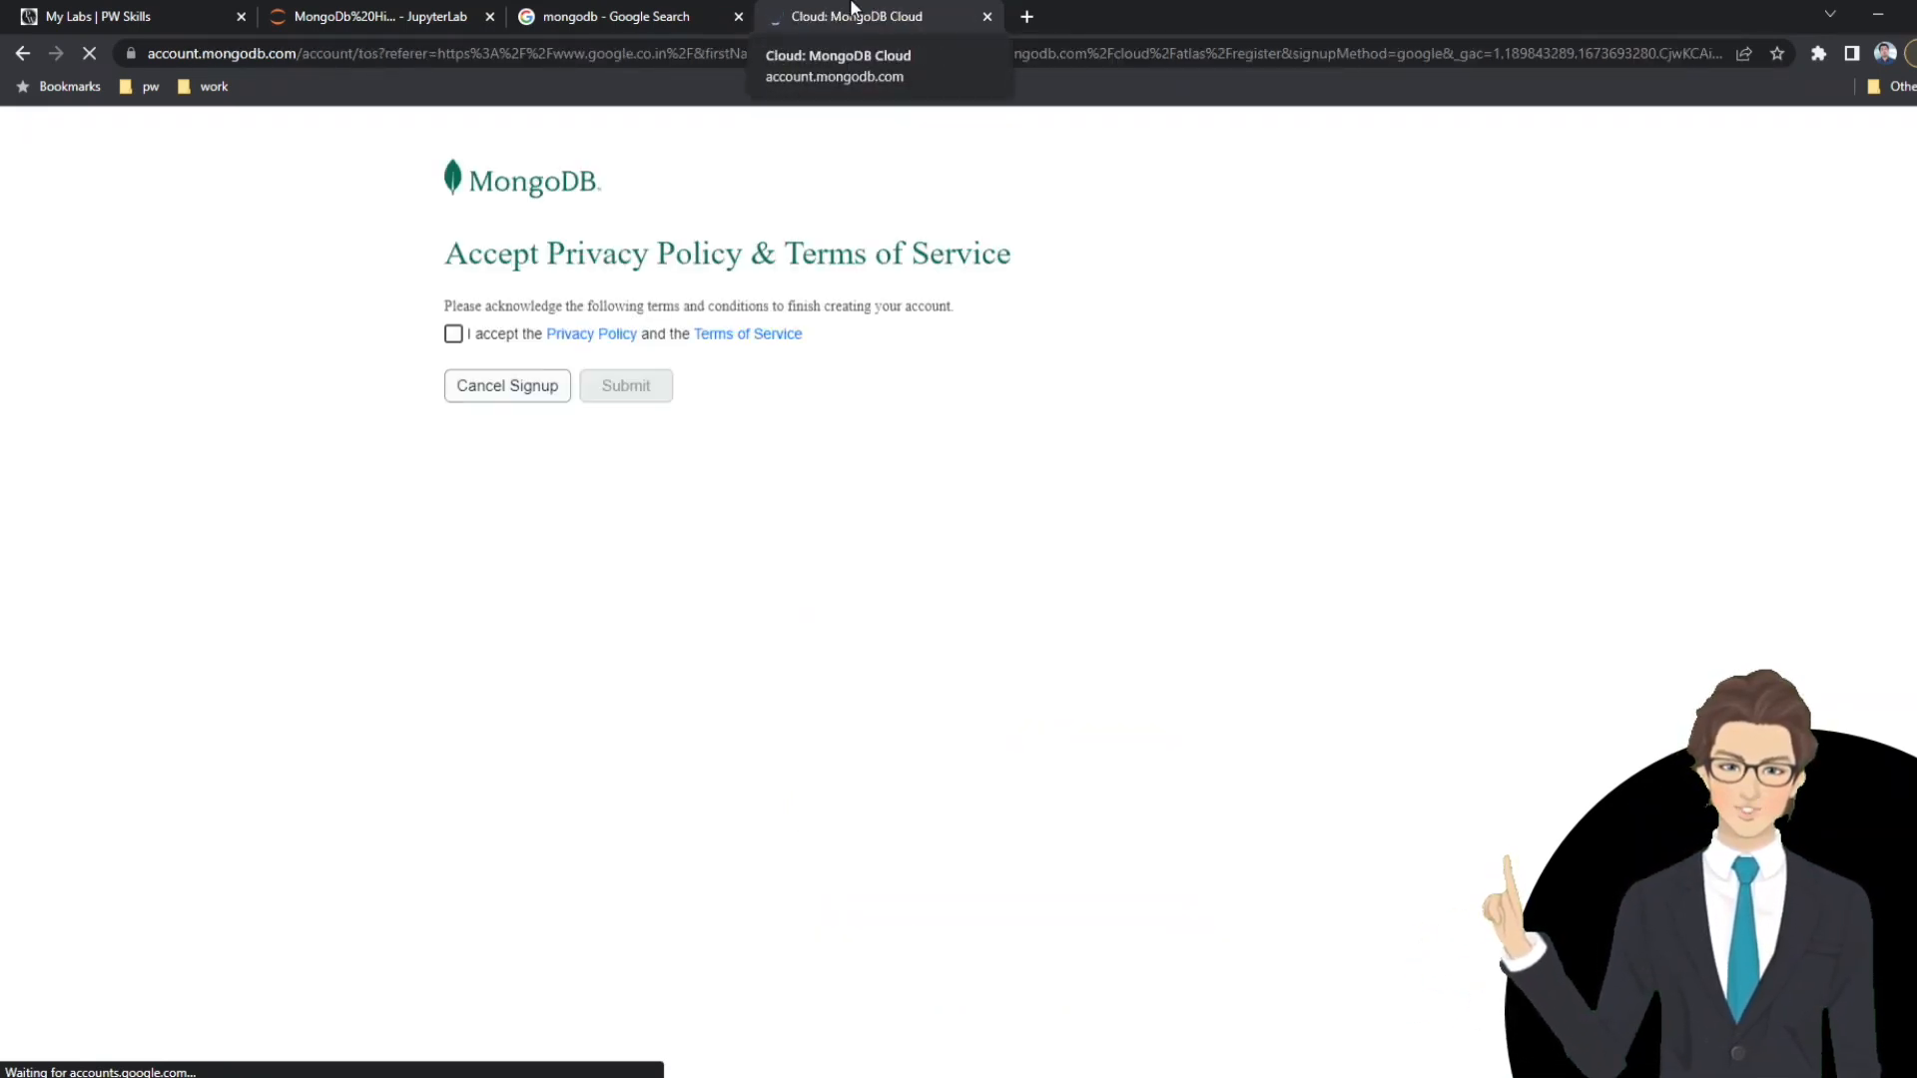
left_click(454, 337)
left_click(628, 390)
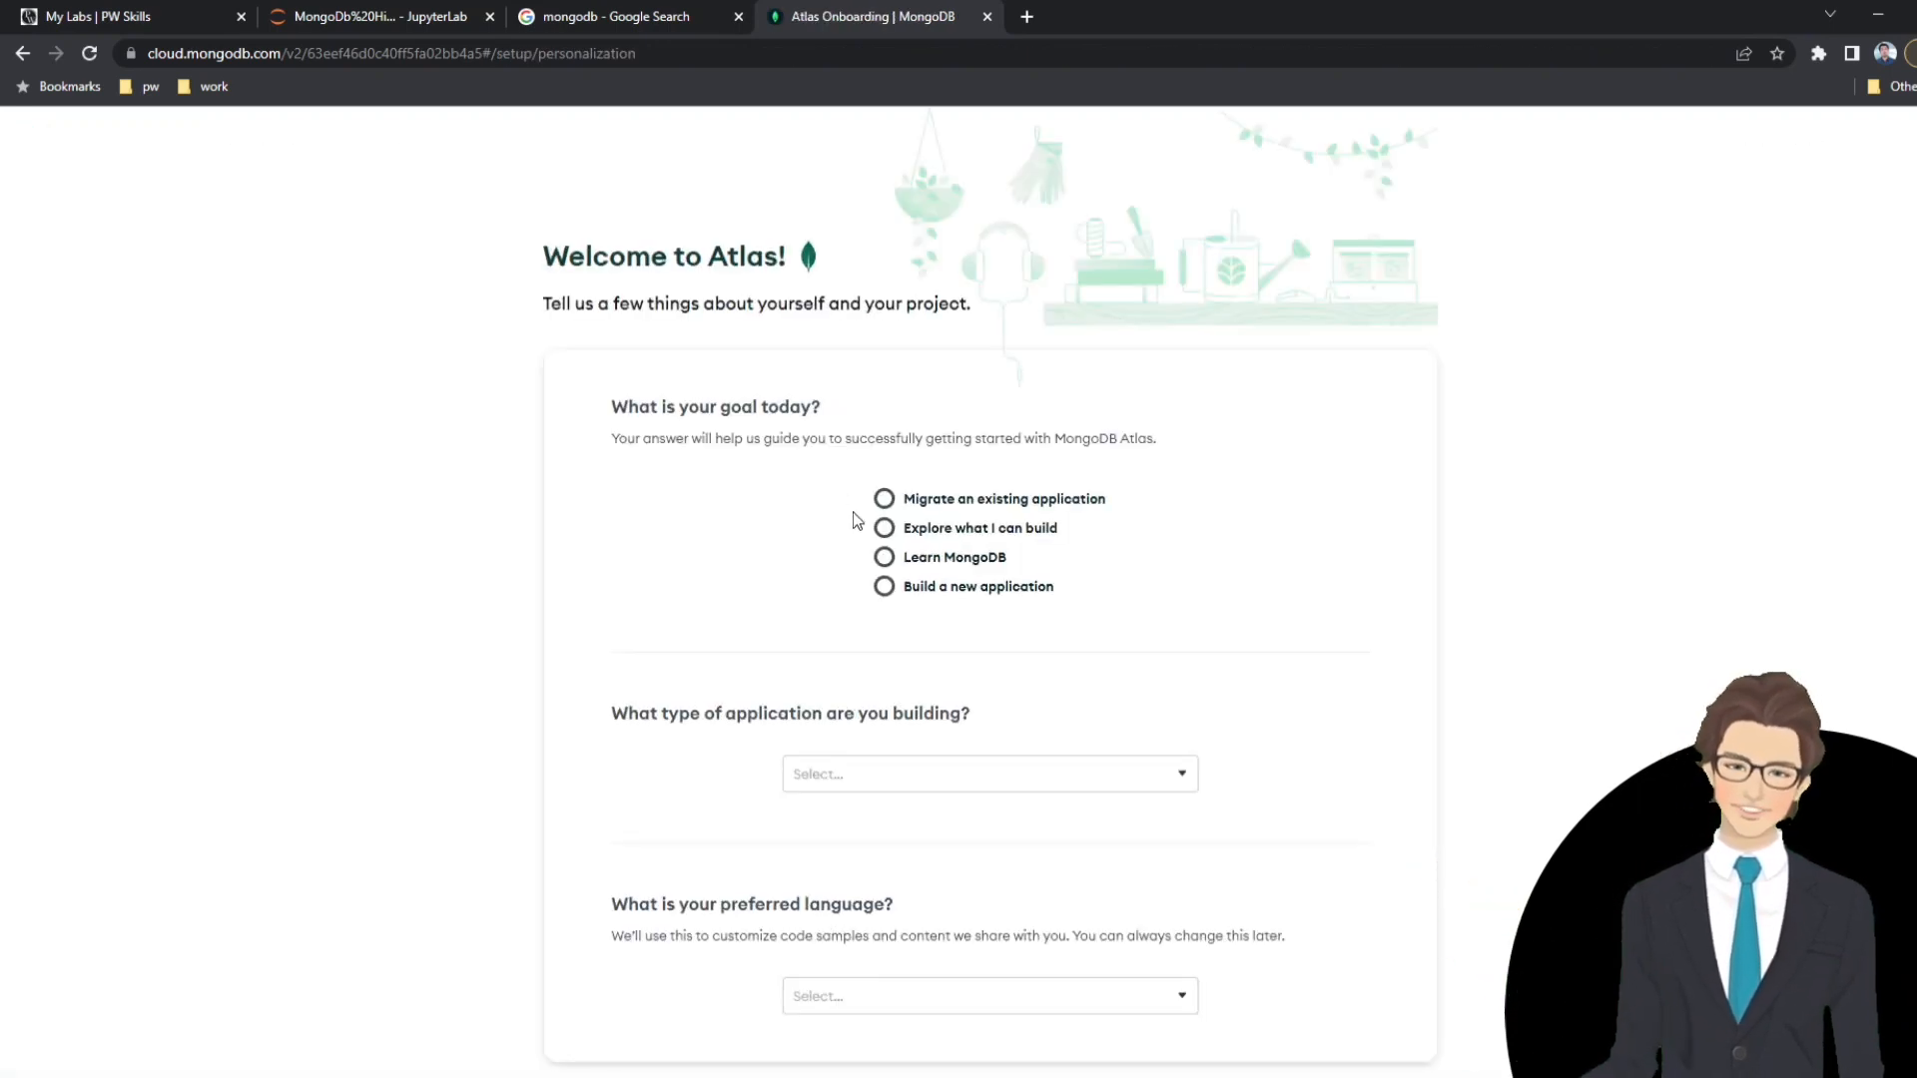
Complete the Atlas onboarding questions with Learn MongoDB, Inventory or Product Catalog, and Python as the preferred language.
left_click(963, 795)
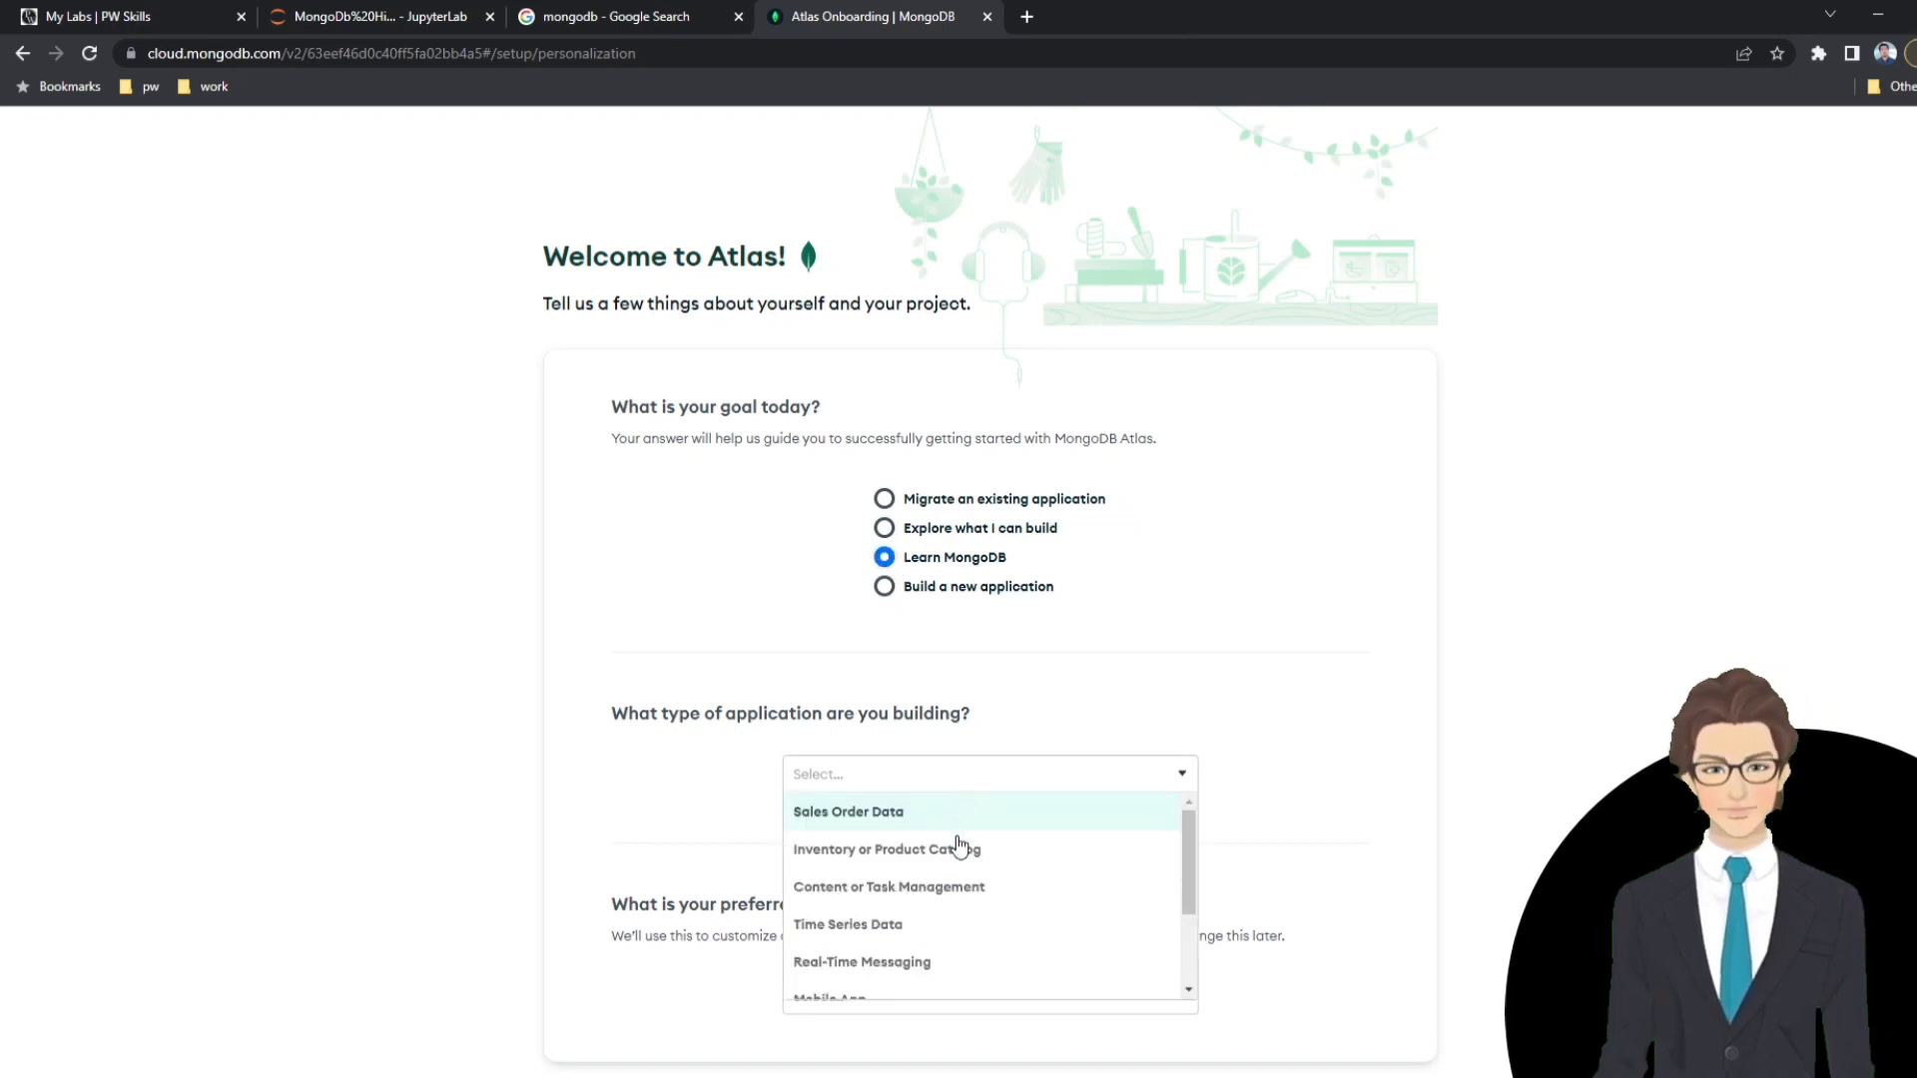
left_click(960, 847)
scroll(1226, 577, "down", 2)
left_click(875, 833)
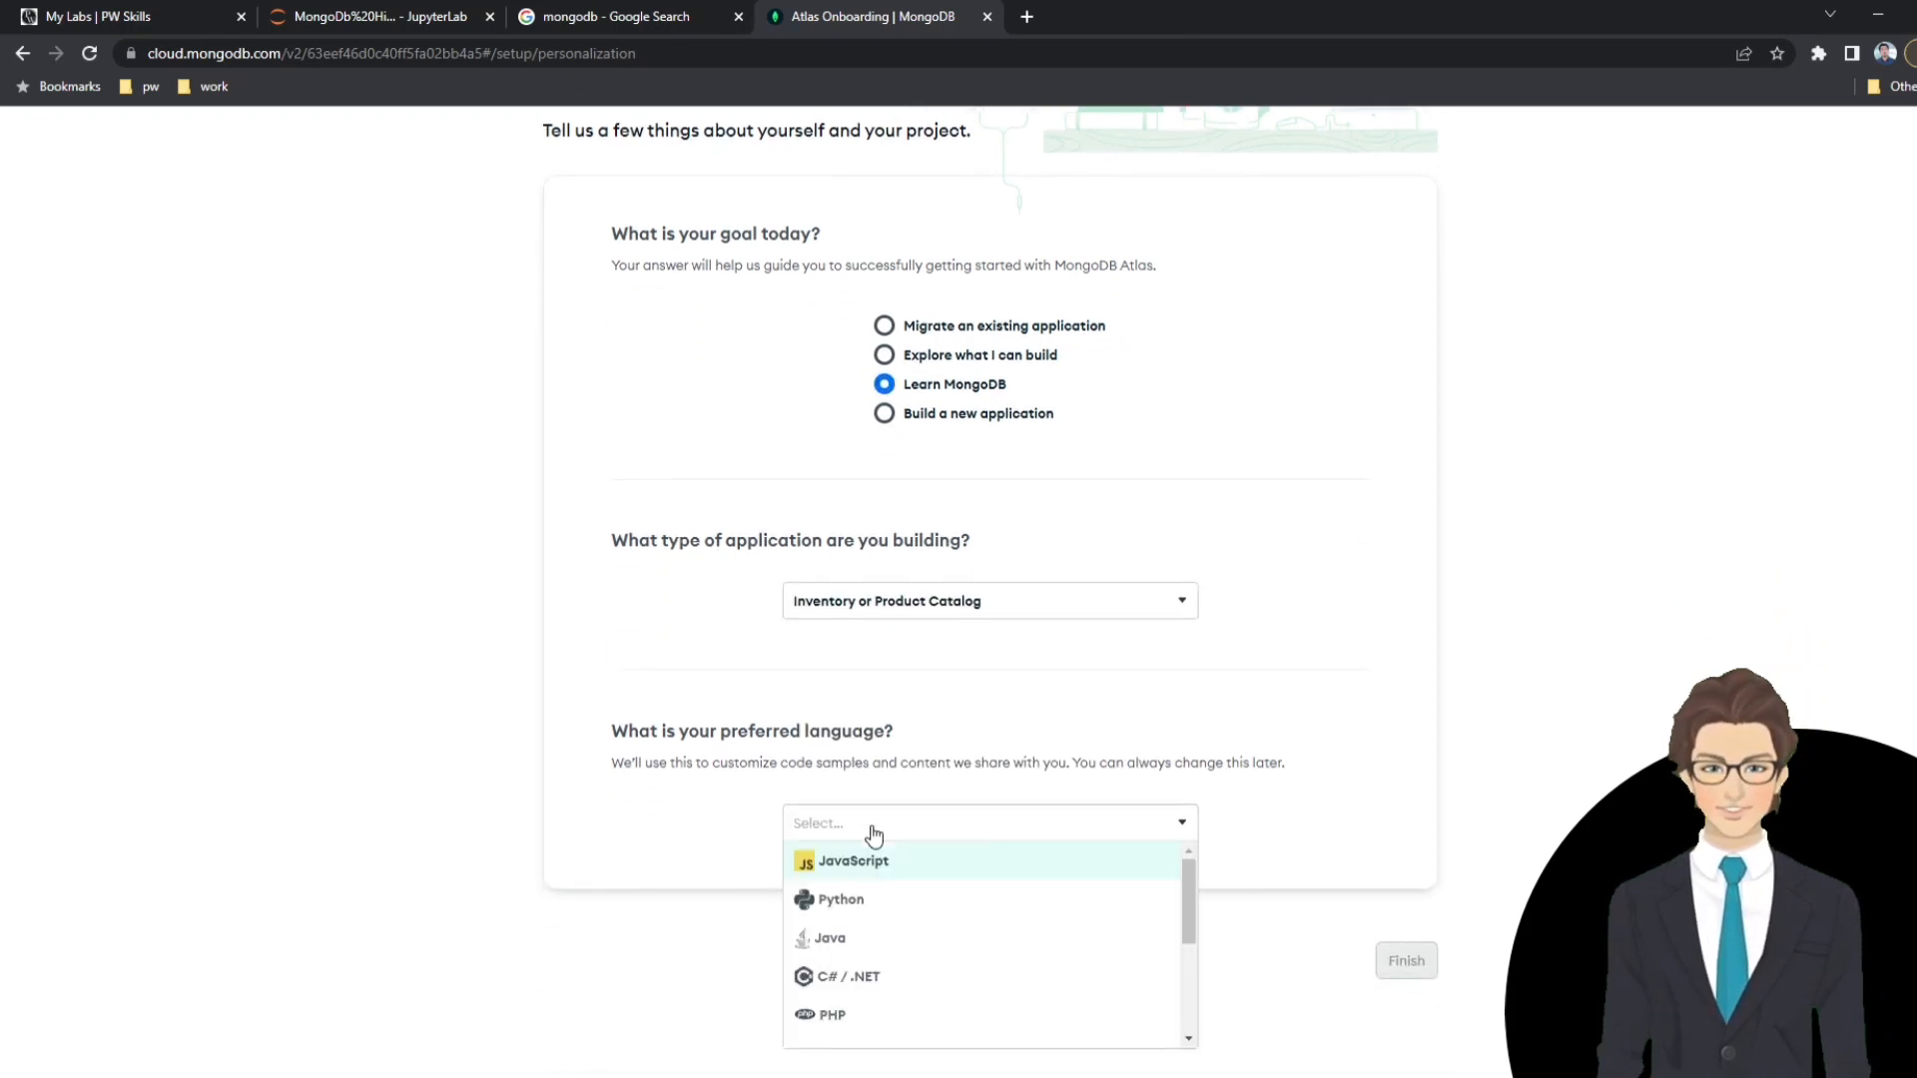
left_click(877, 901)
left_click(1407, 962)
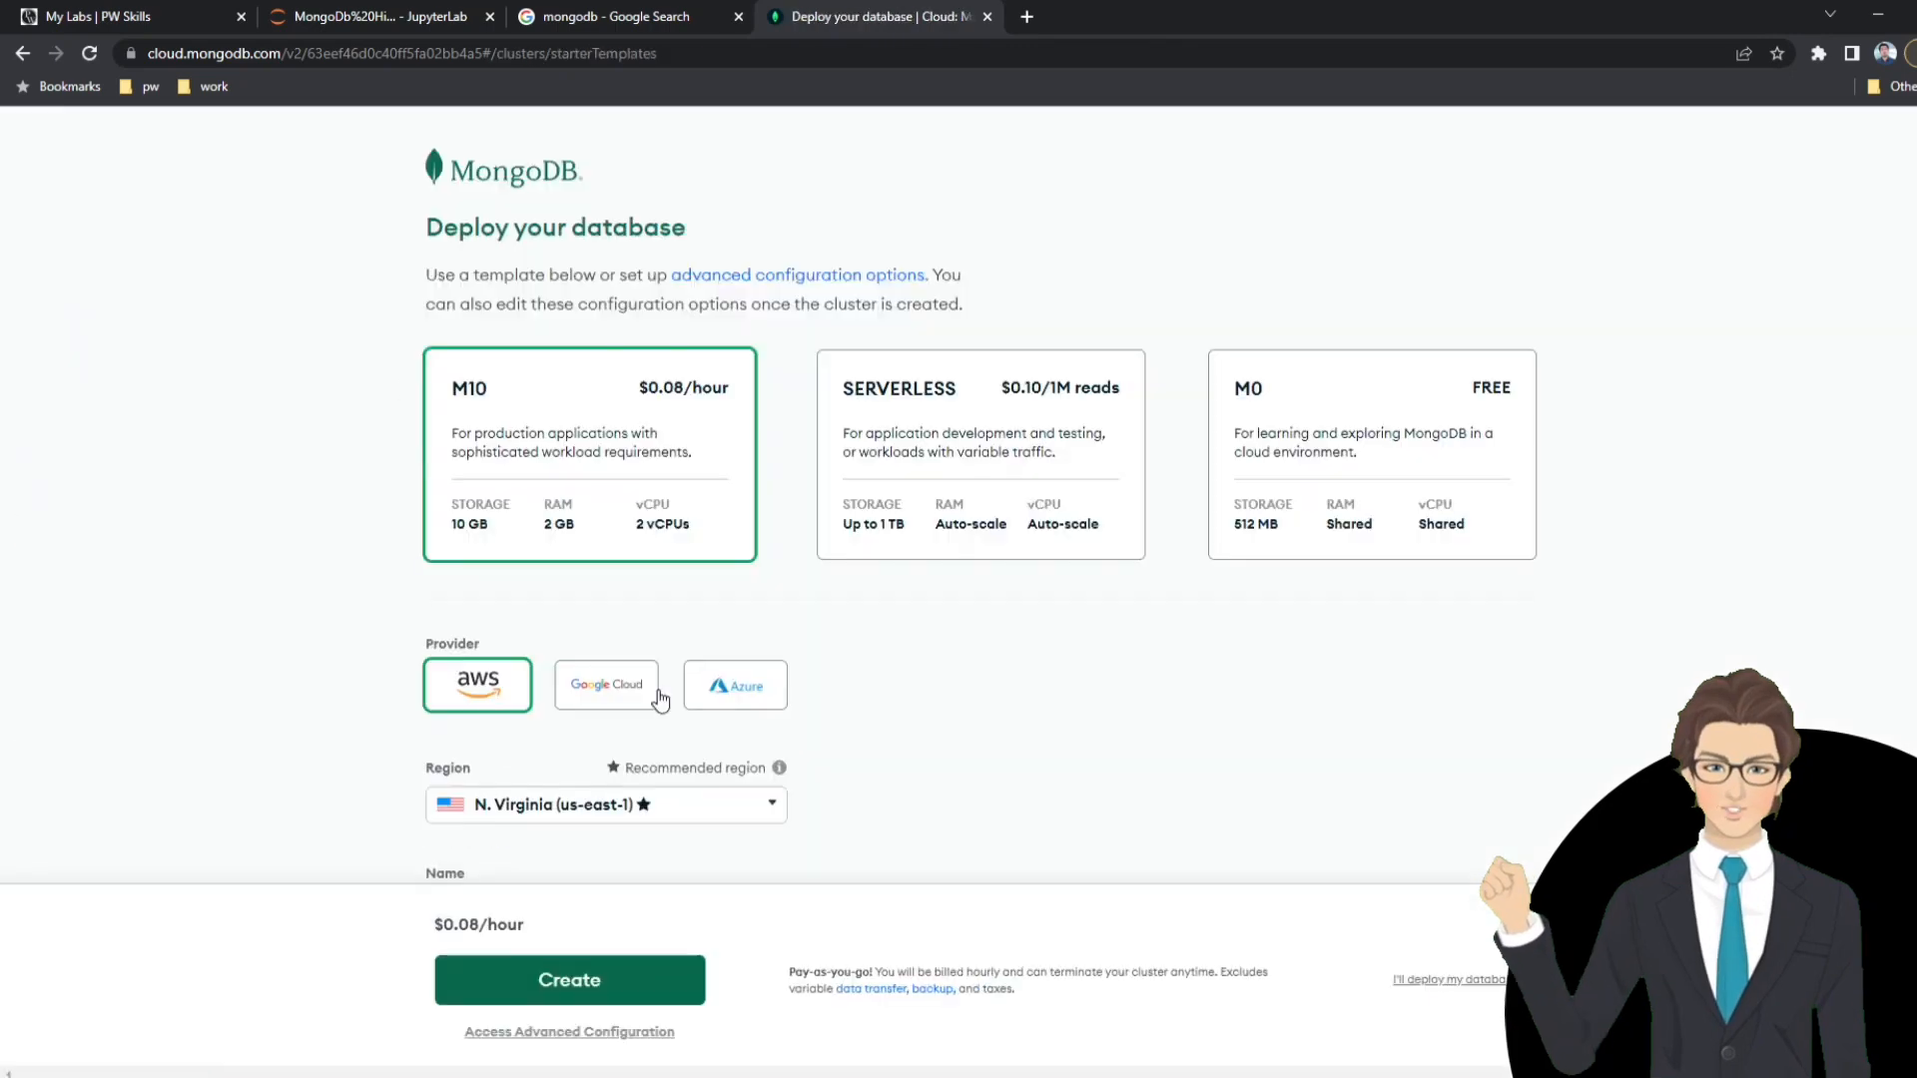
Review the deployment options and select the free M0 cluster template.
scroll(1198, 663, "down", 4)
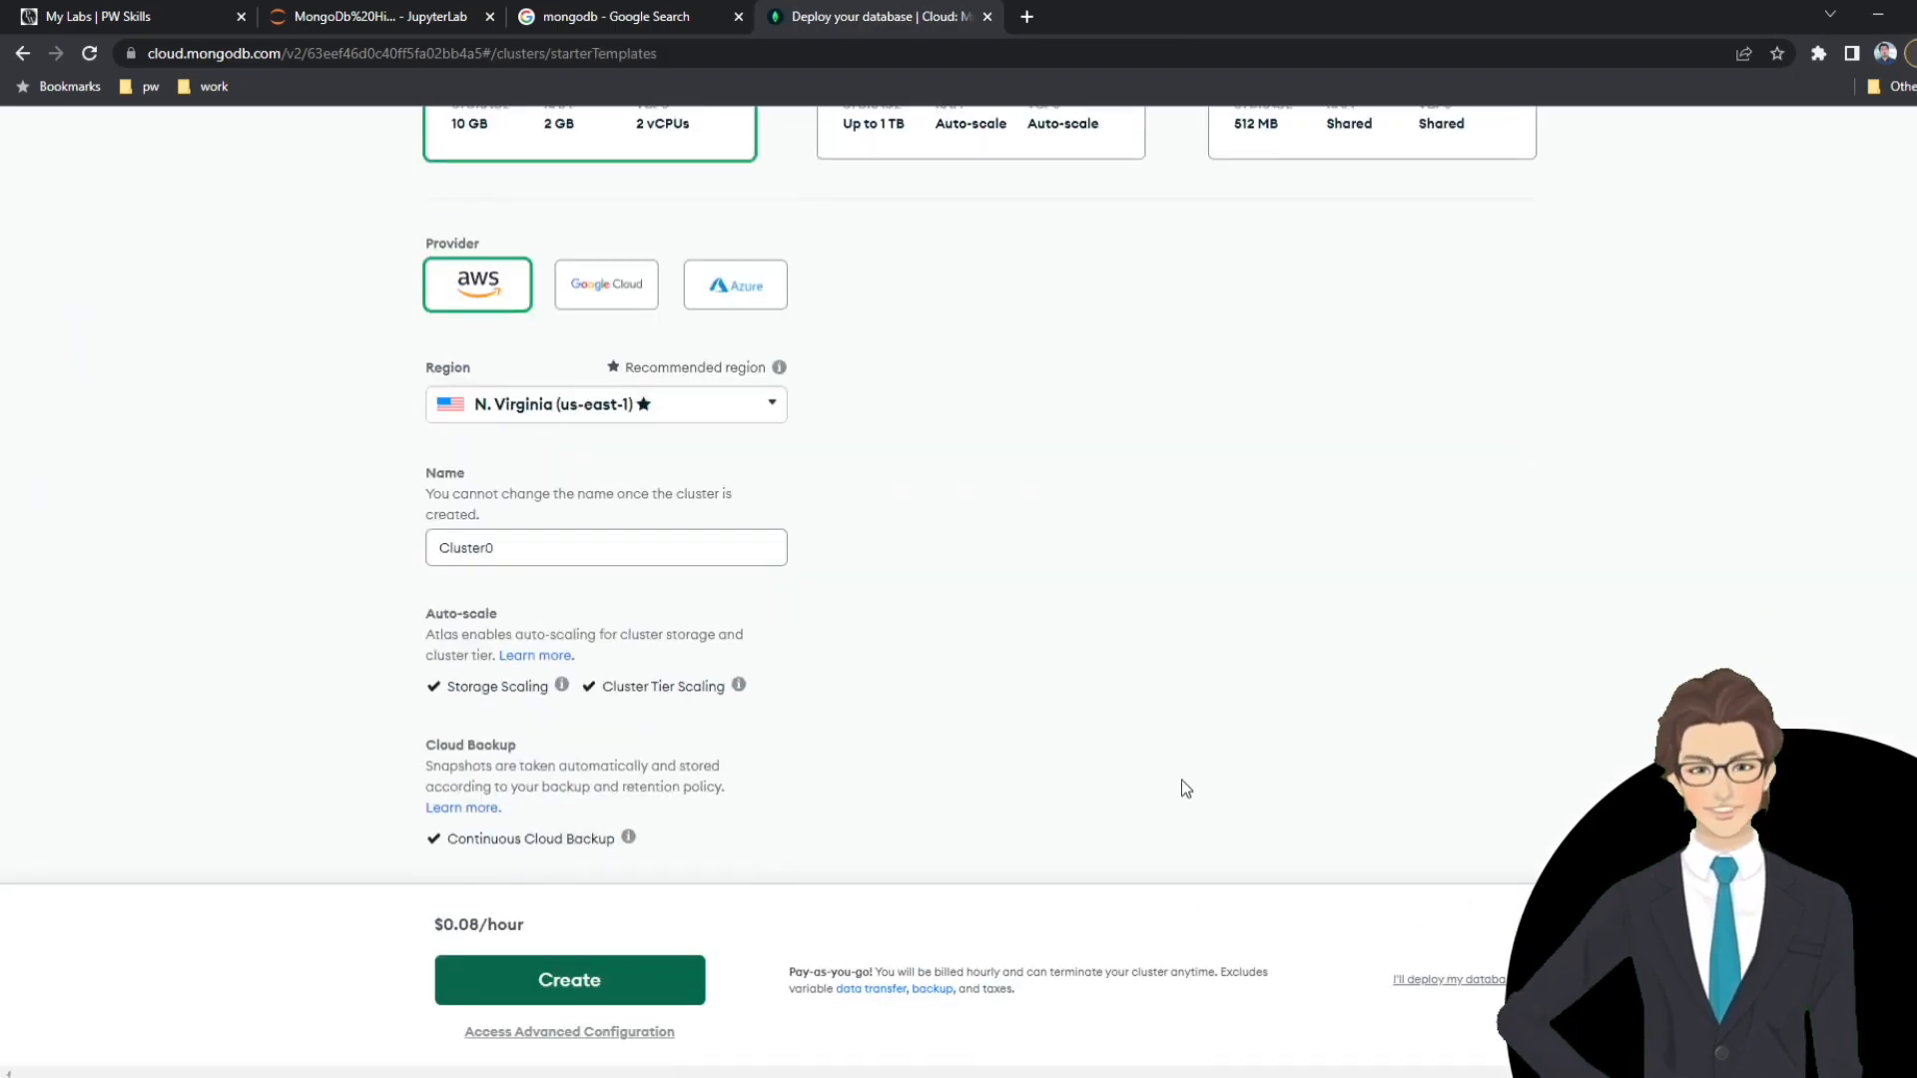
scroll(355, 506, "up", 4)
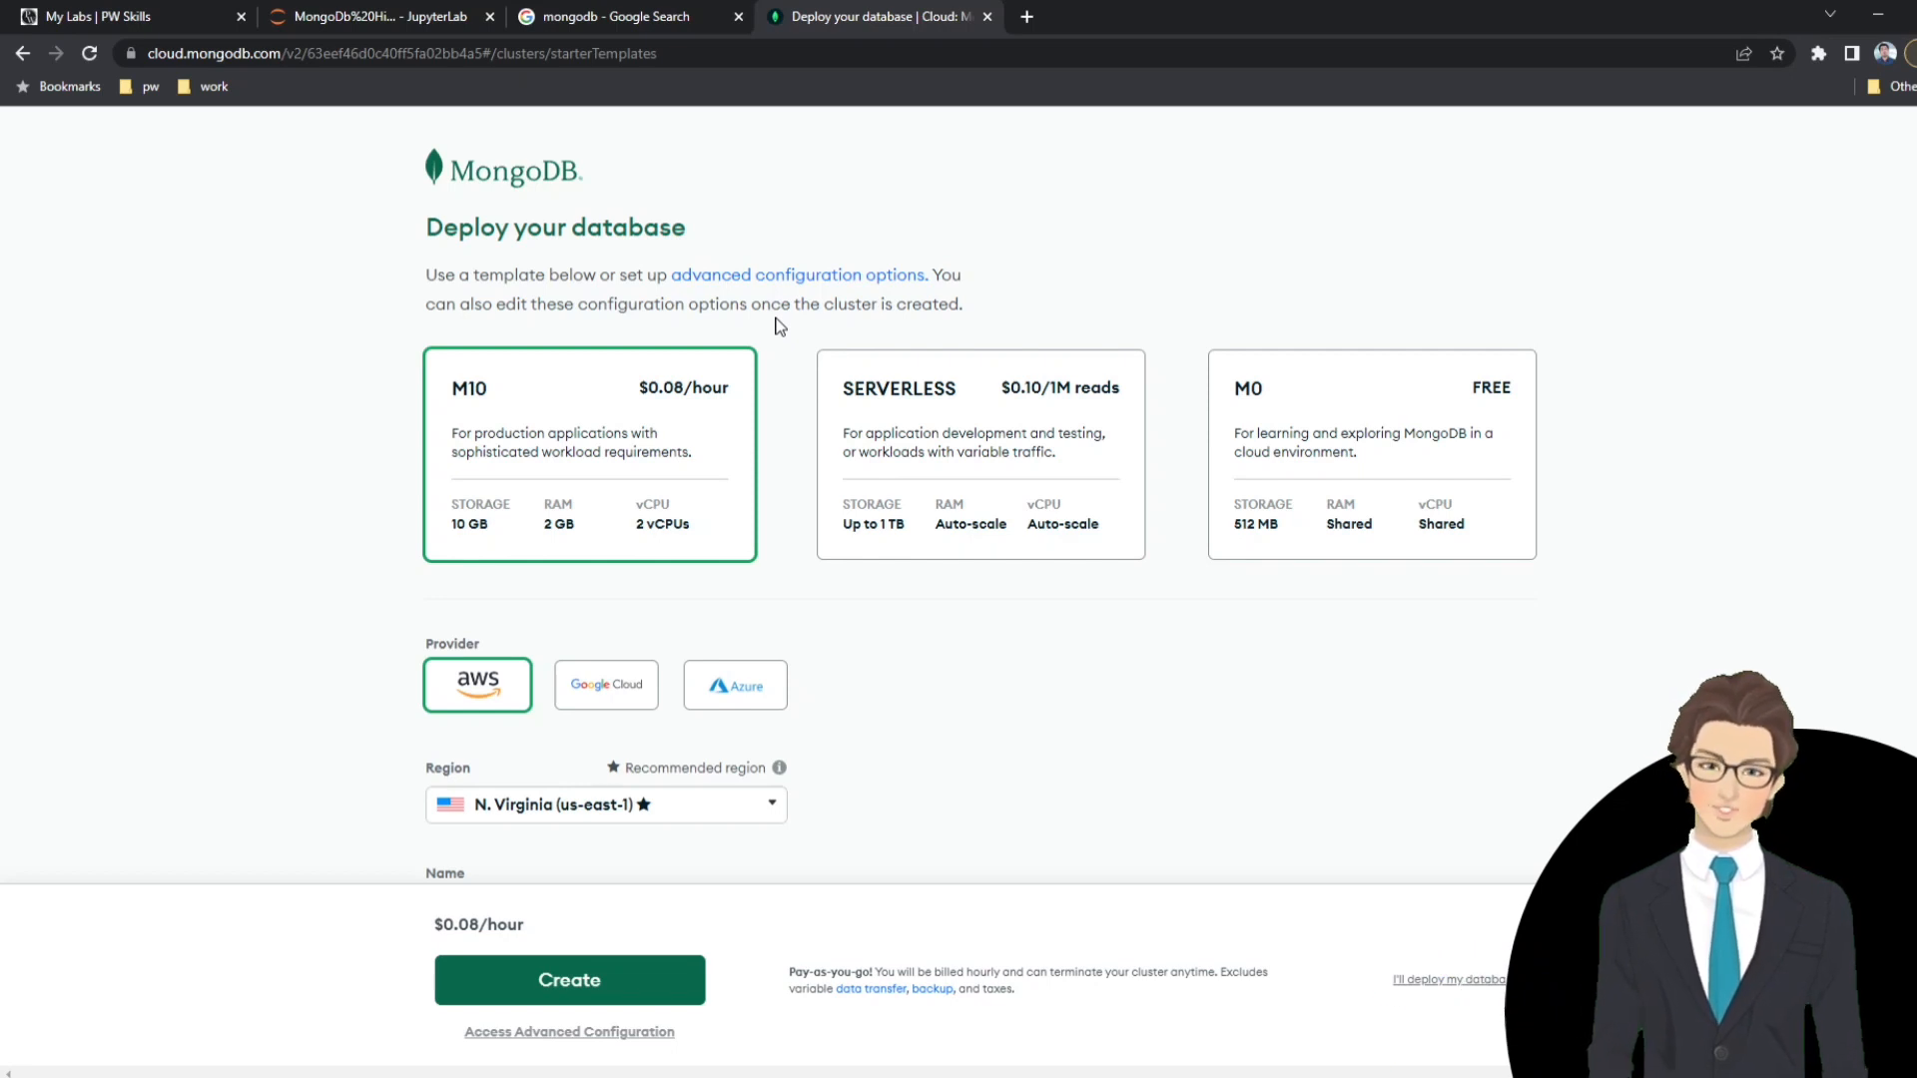
left_click(1460, 420)
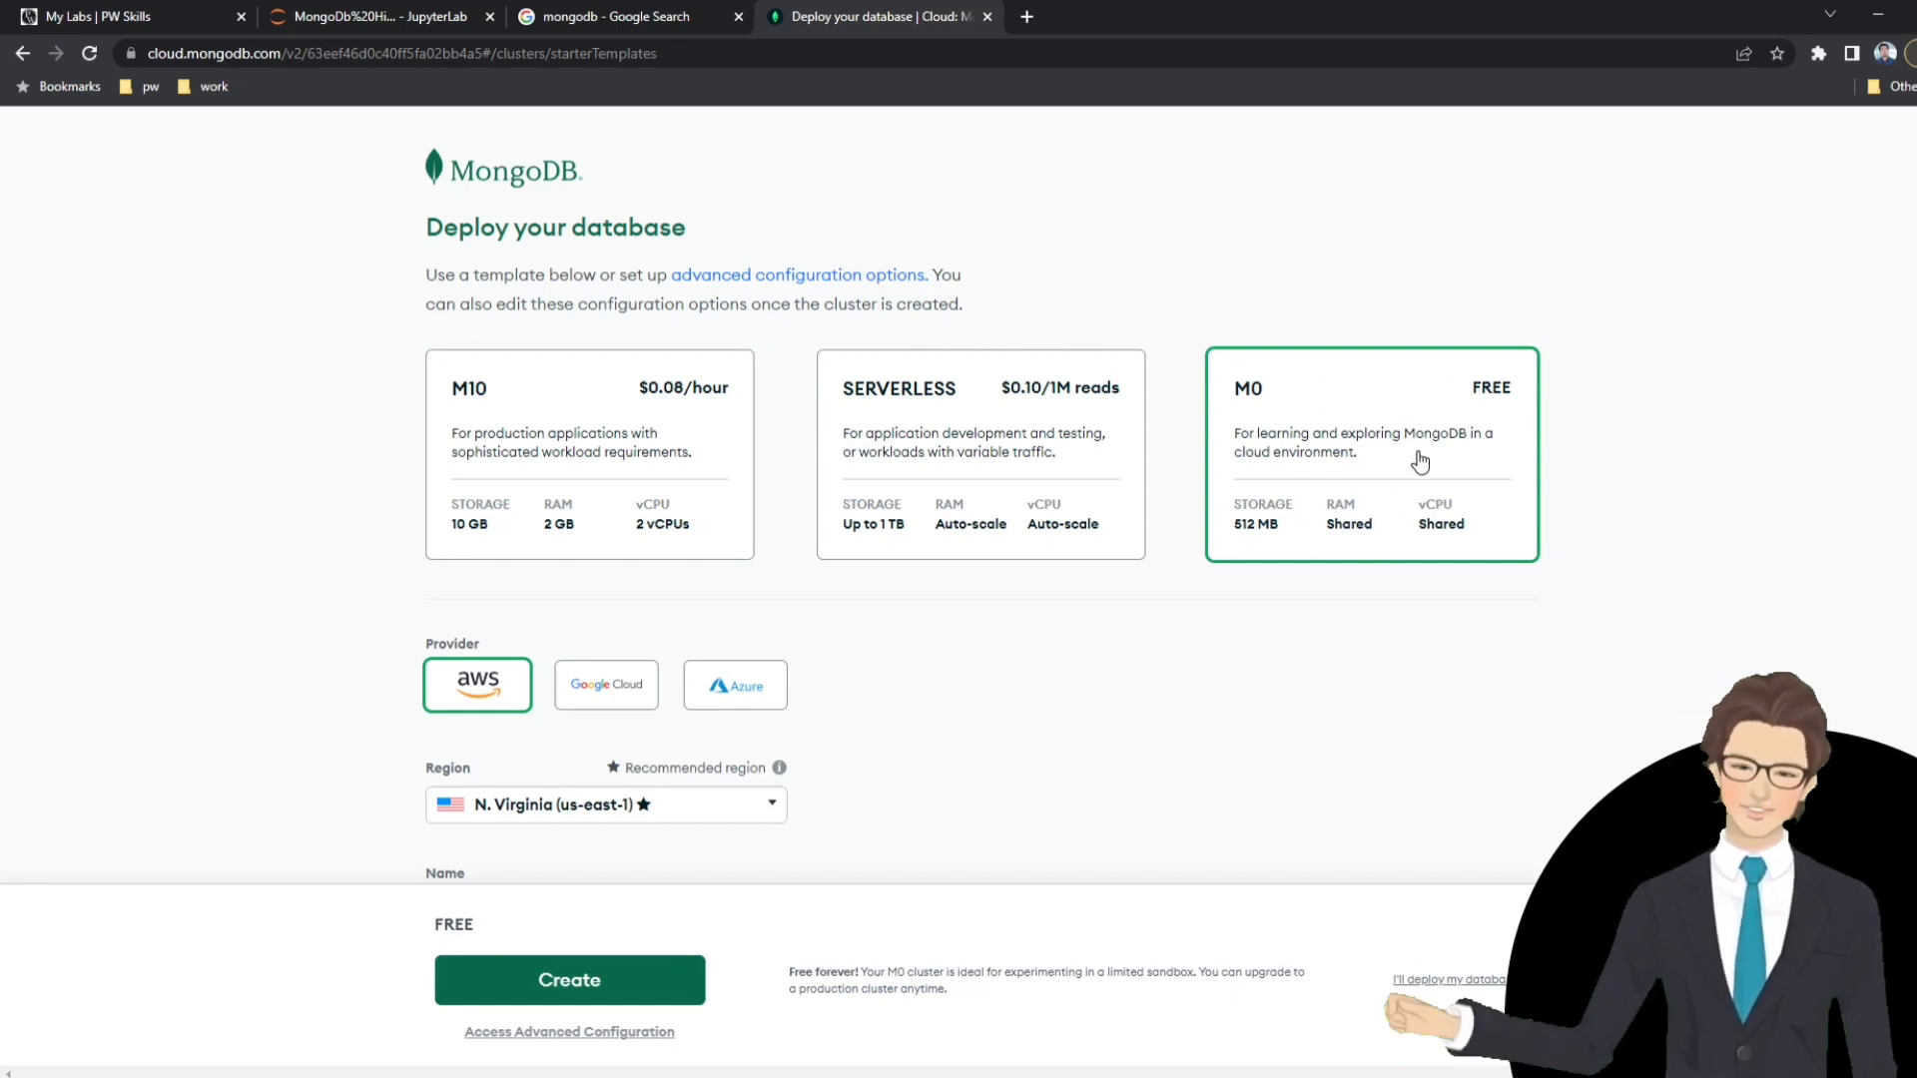
Set the M0 cluster's AWS region to Mumbai (ap-south-1).
scroll(1148, 499, "down", 1)
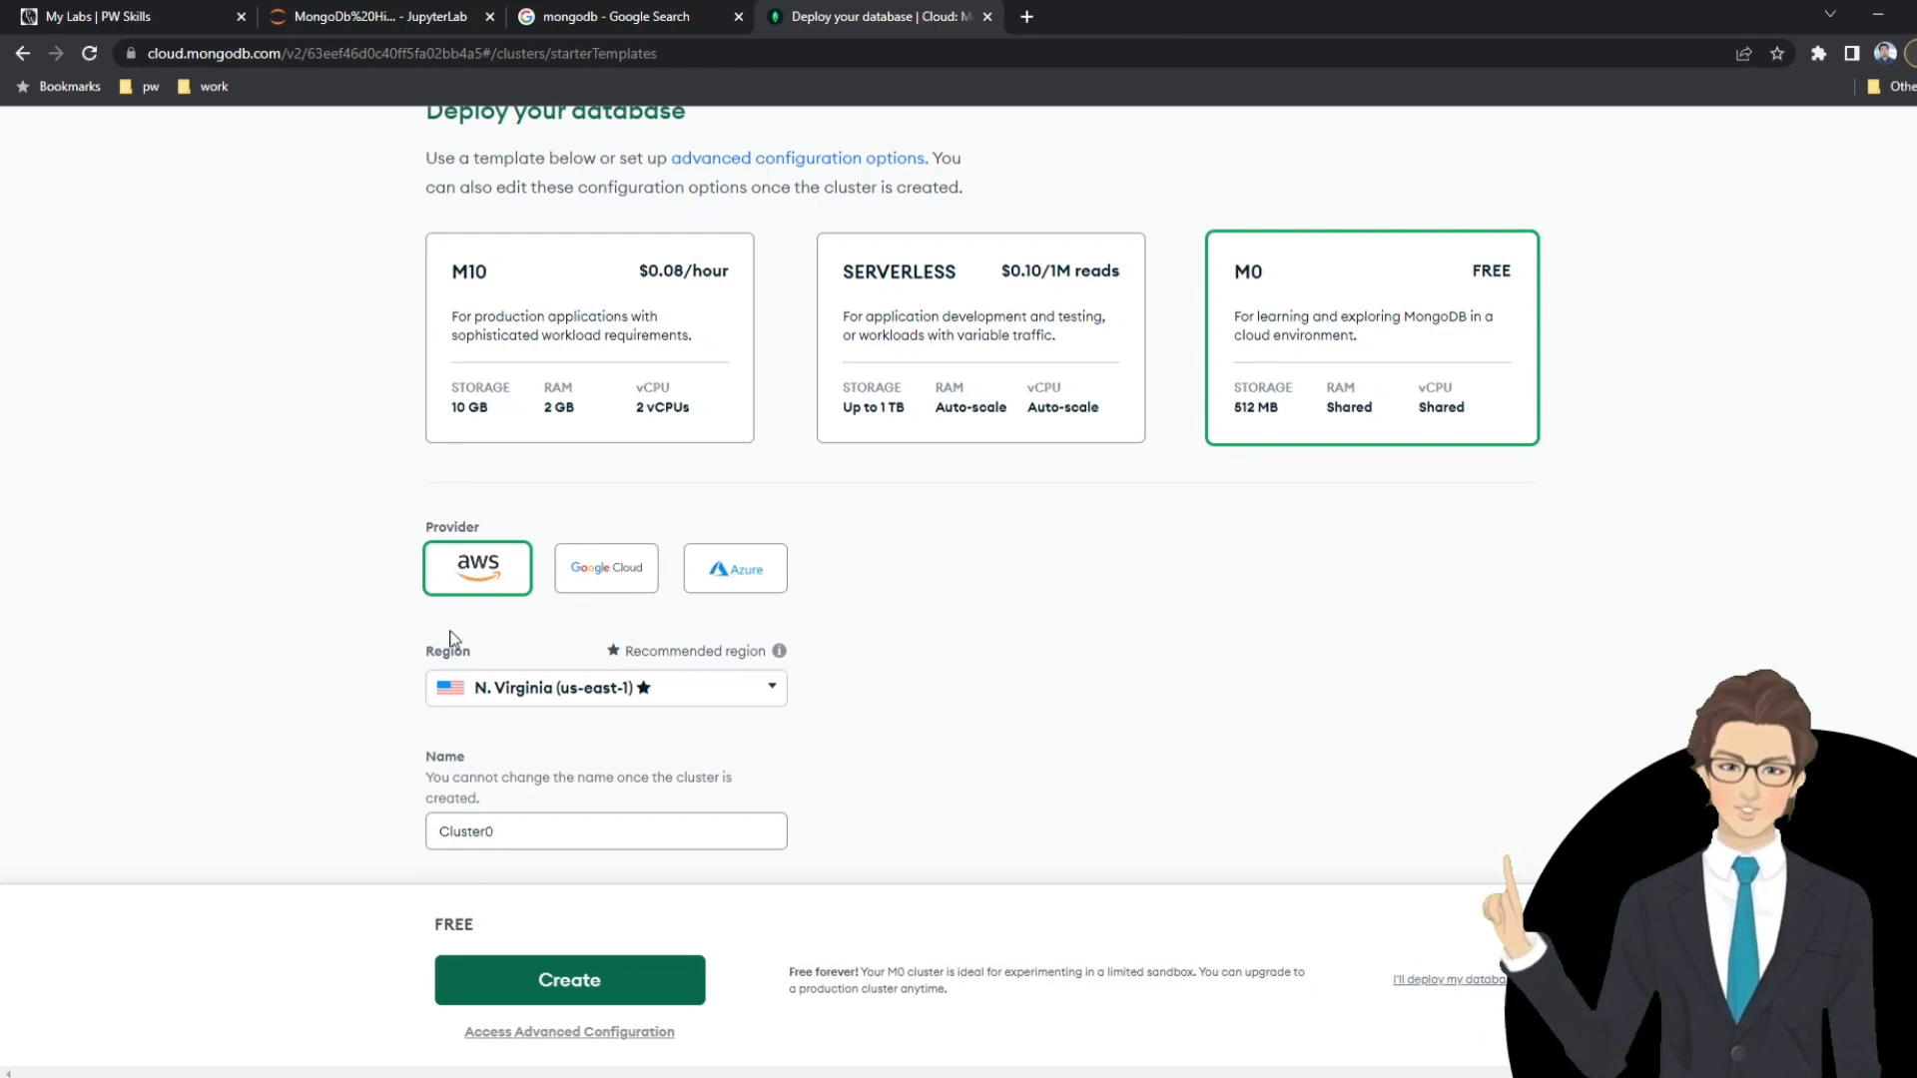
left_click(559, 691)
scroll(941, 659, "down", 1)
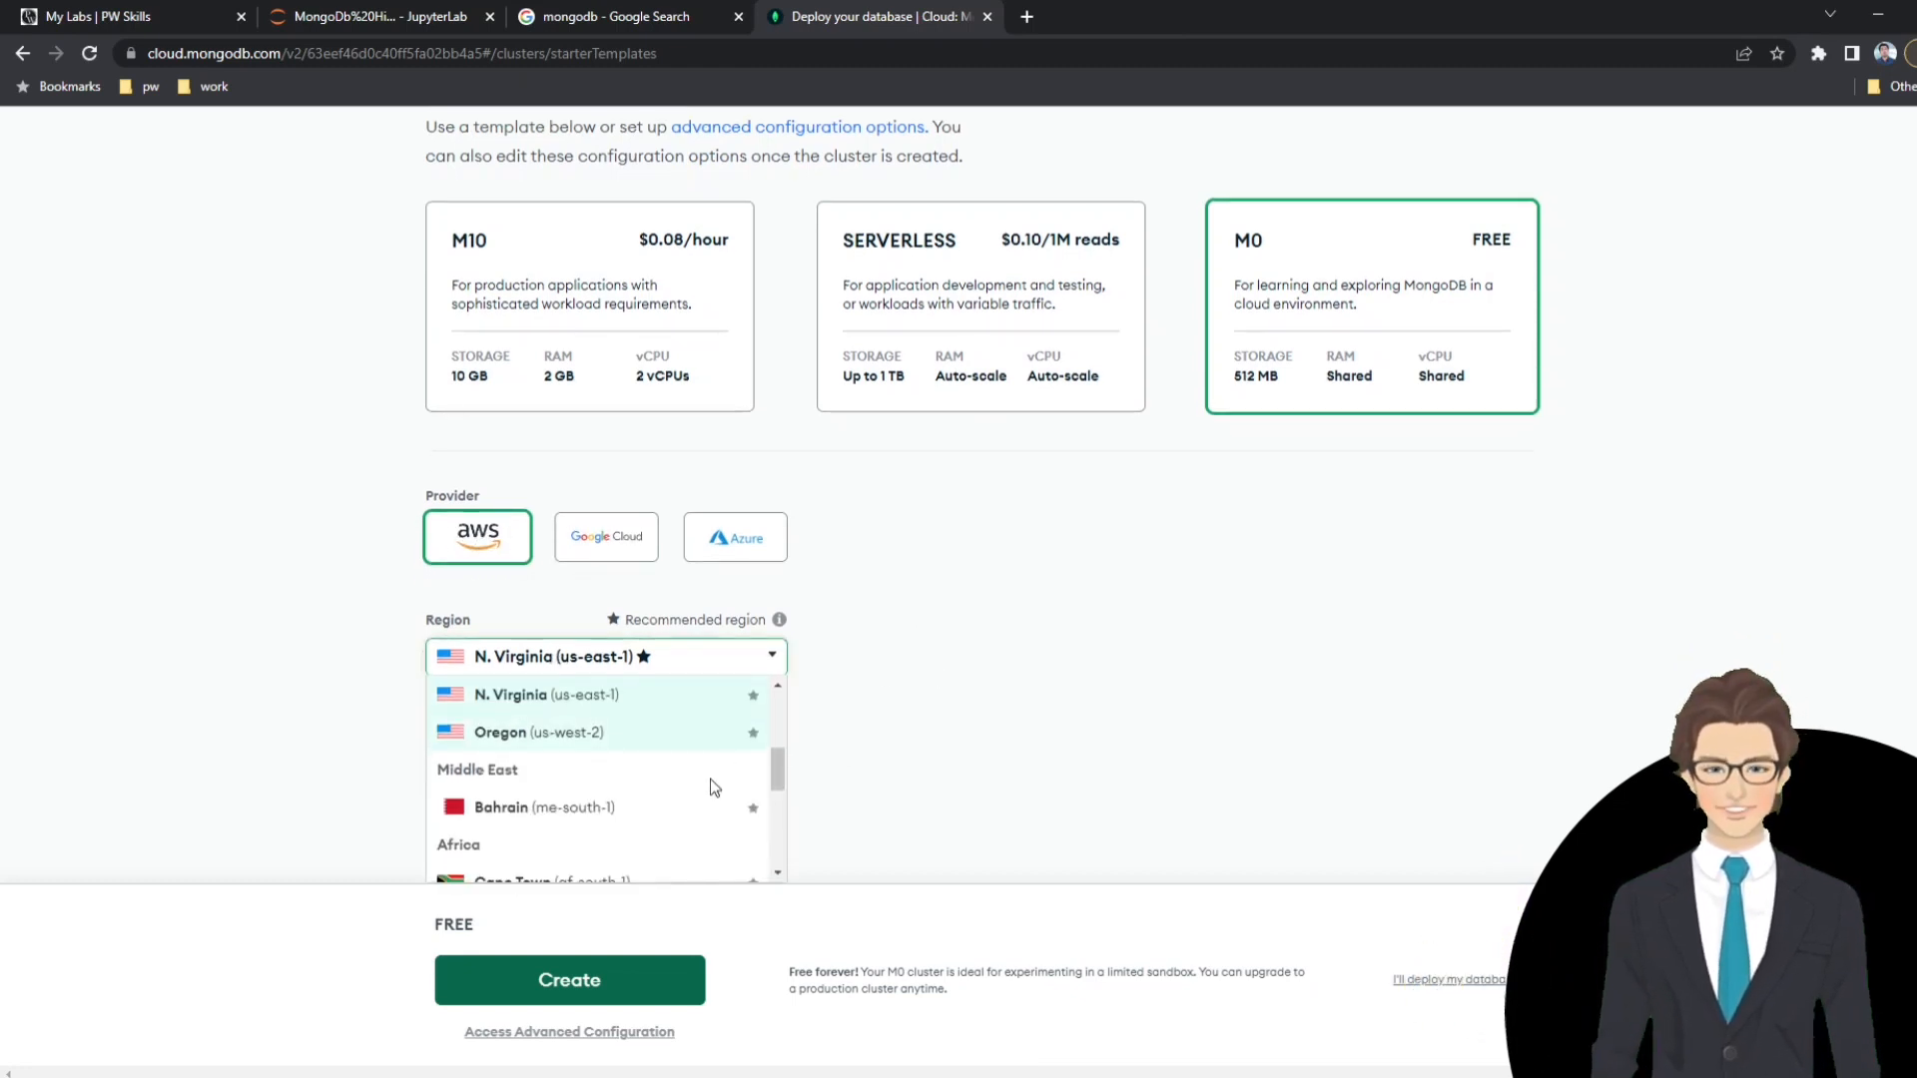
scroll(710, 774, "down", 3)
scroll(709, 764, "down", 3)
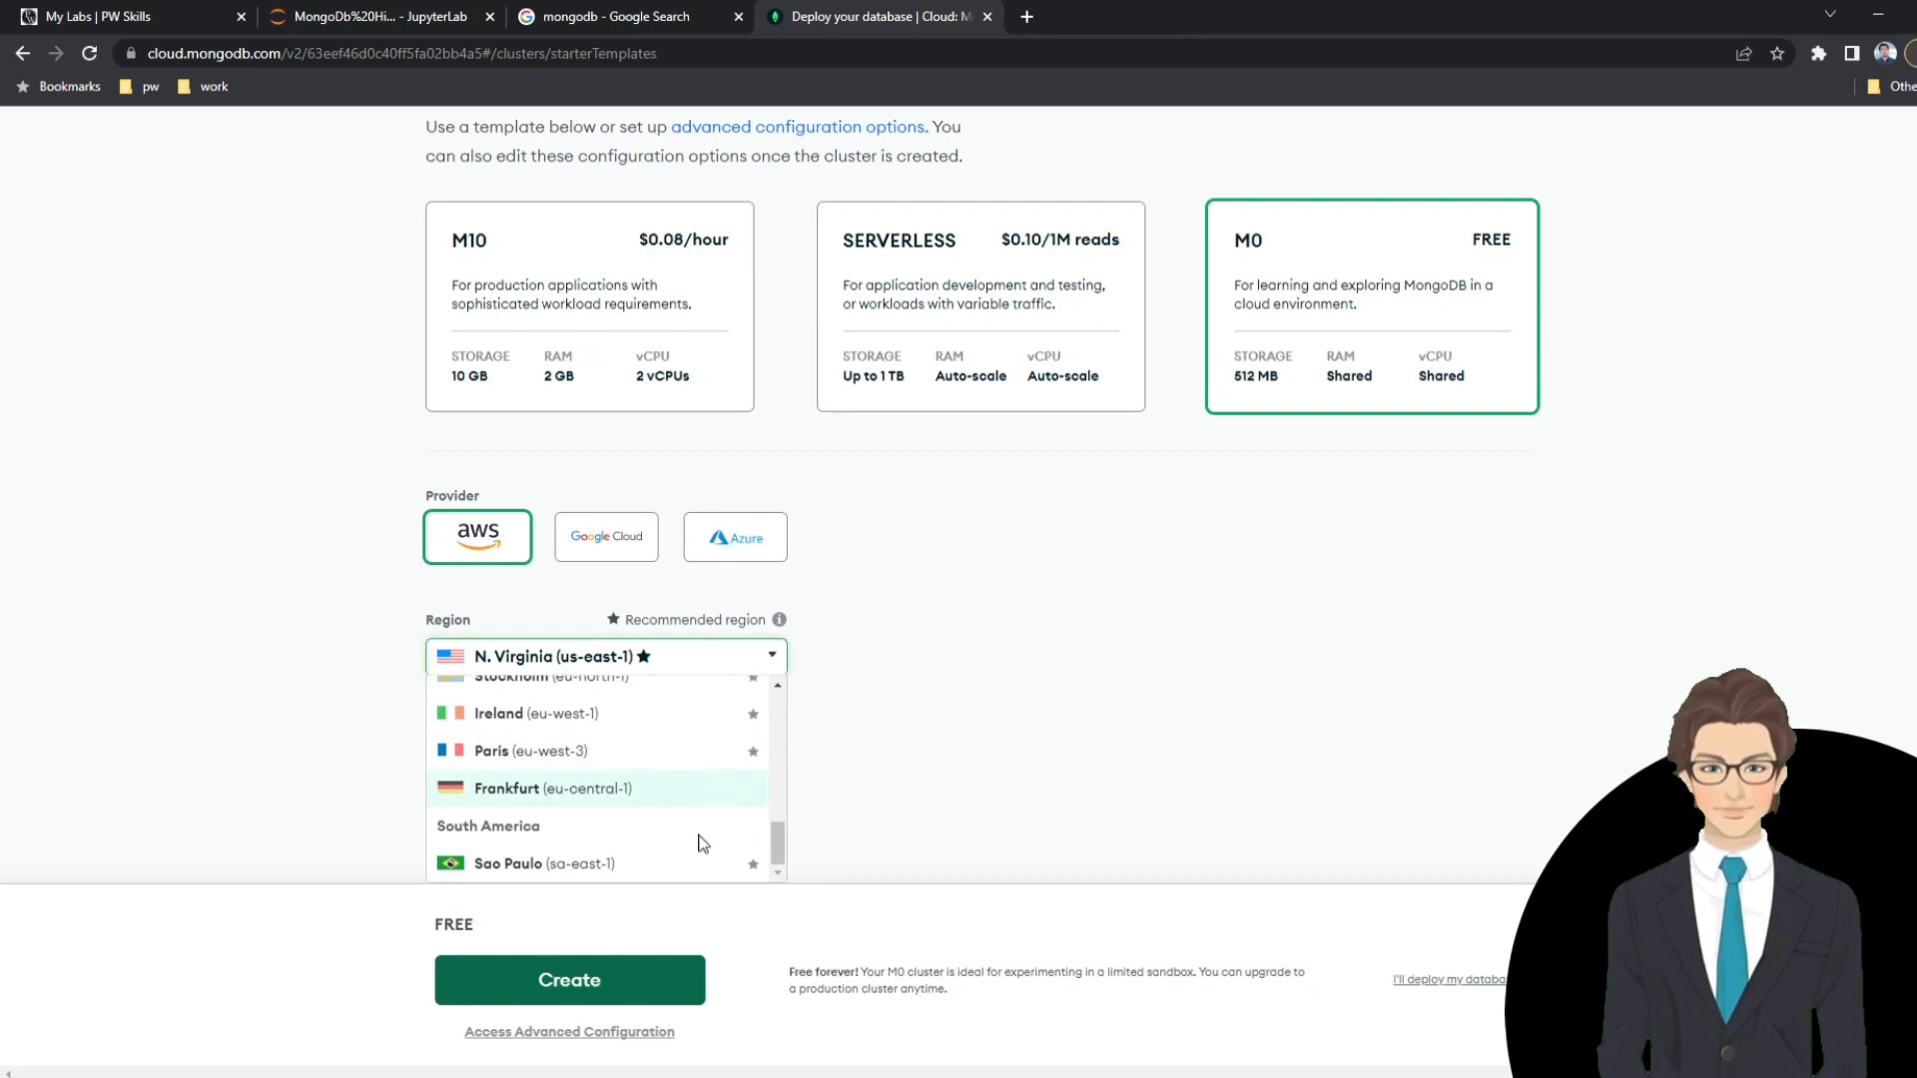
scroll(678, 834, "up", 2)
scroll(552, 805, "up", 2)
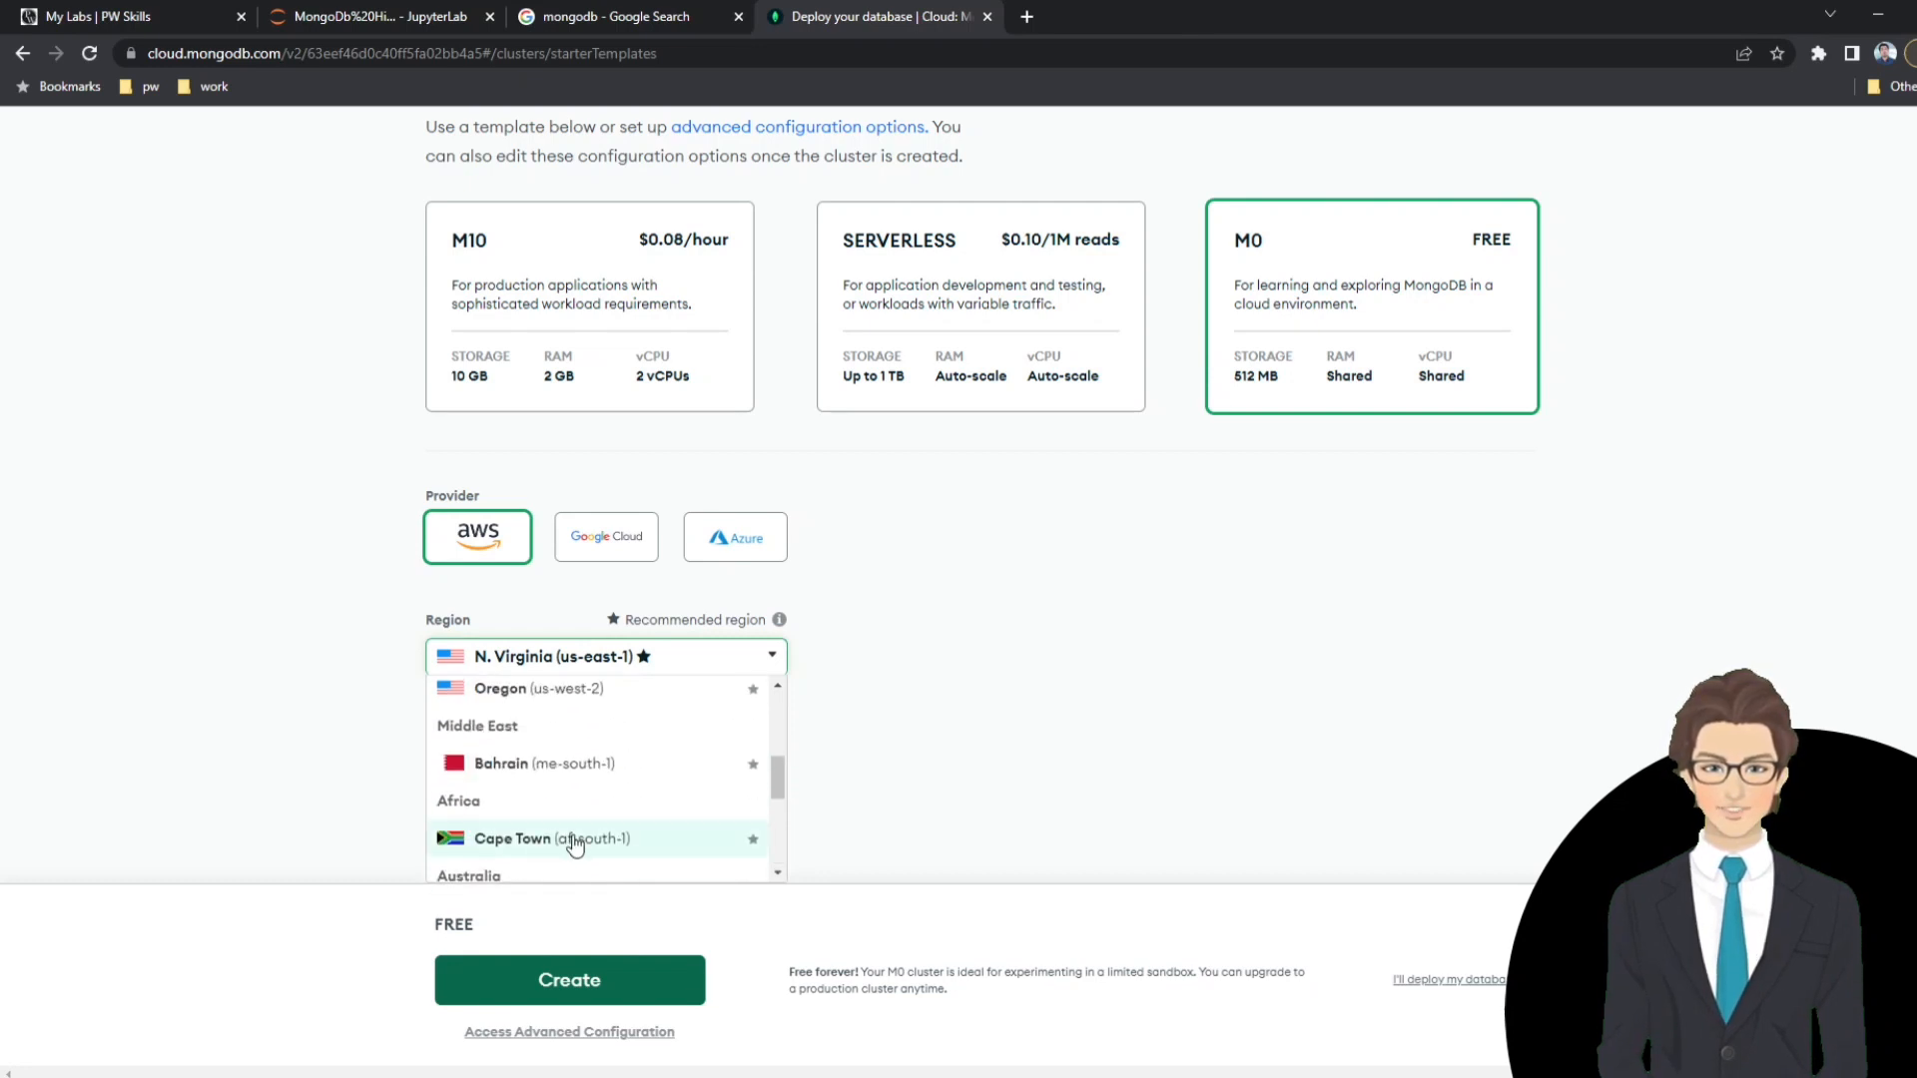
scroll(574, 841, "up", 3)
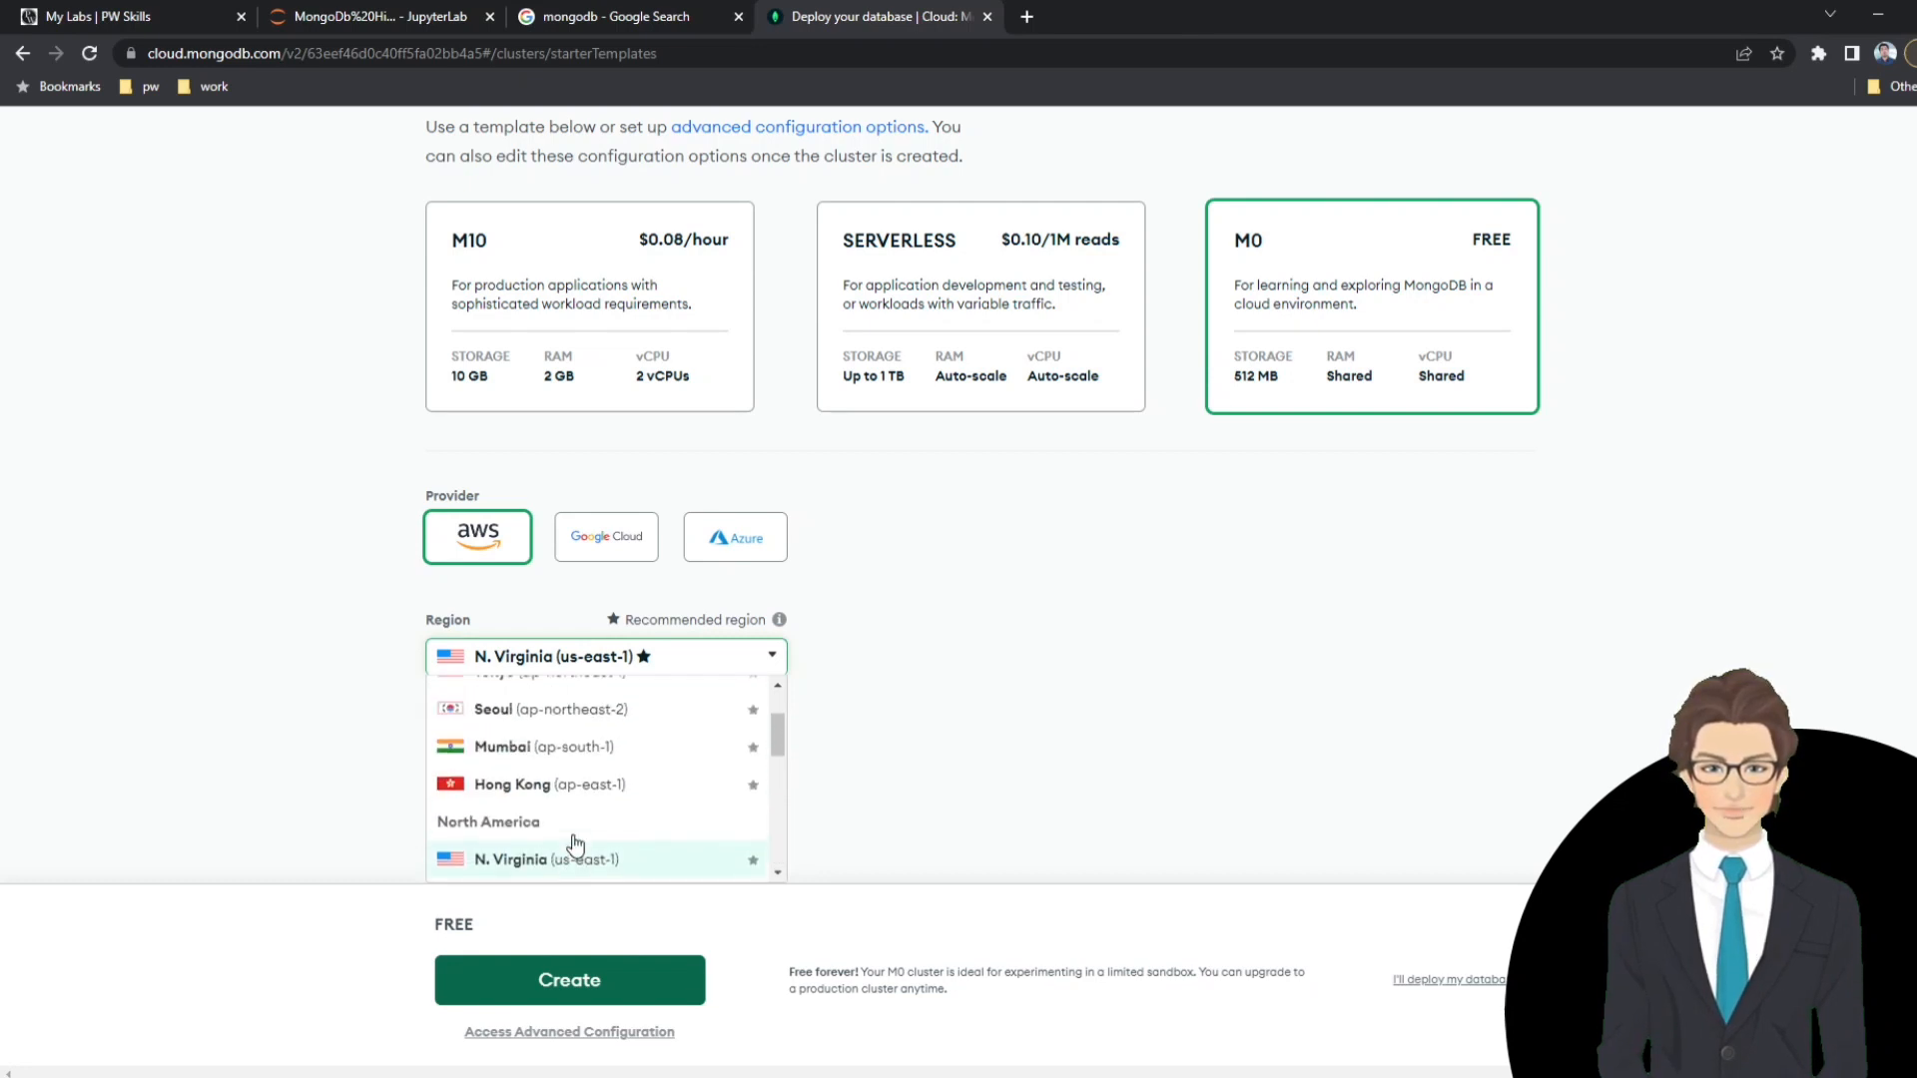
left_click(565, 758)
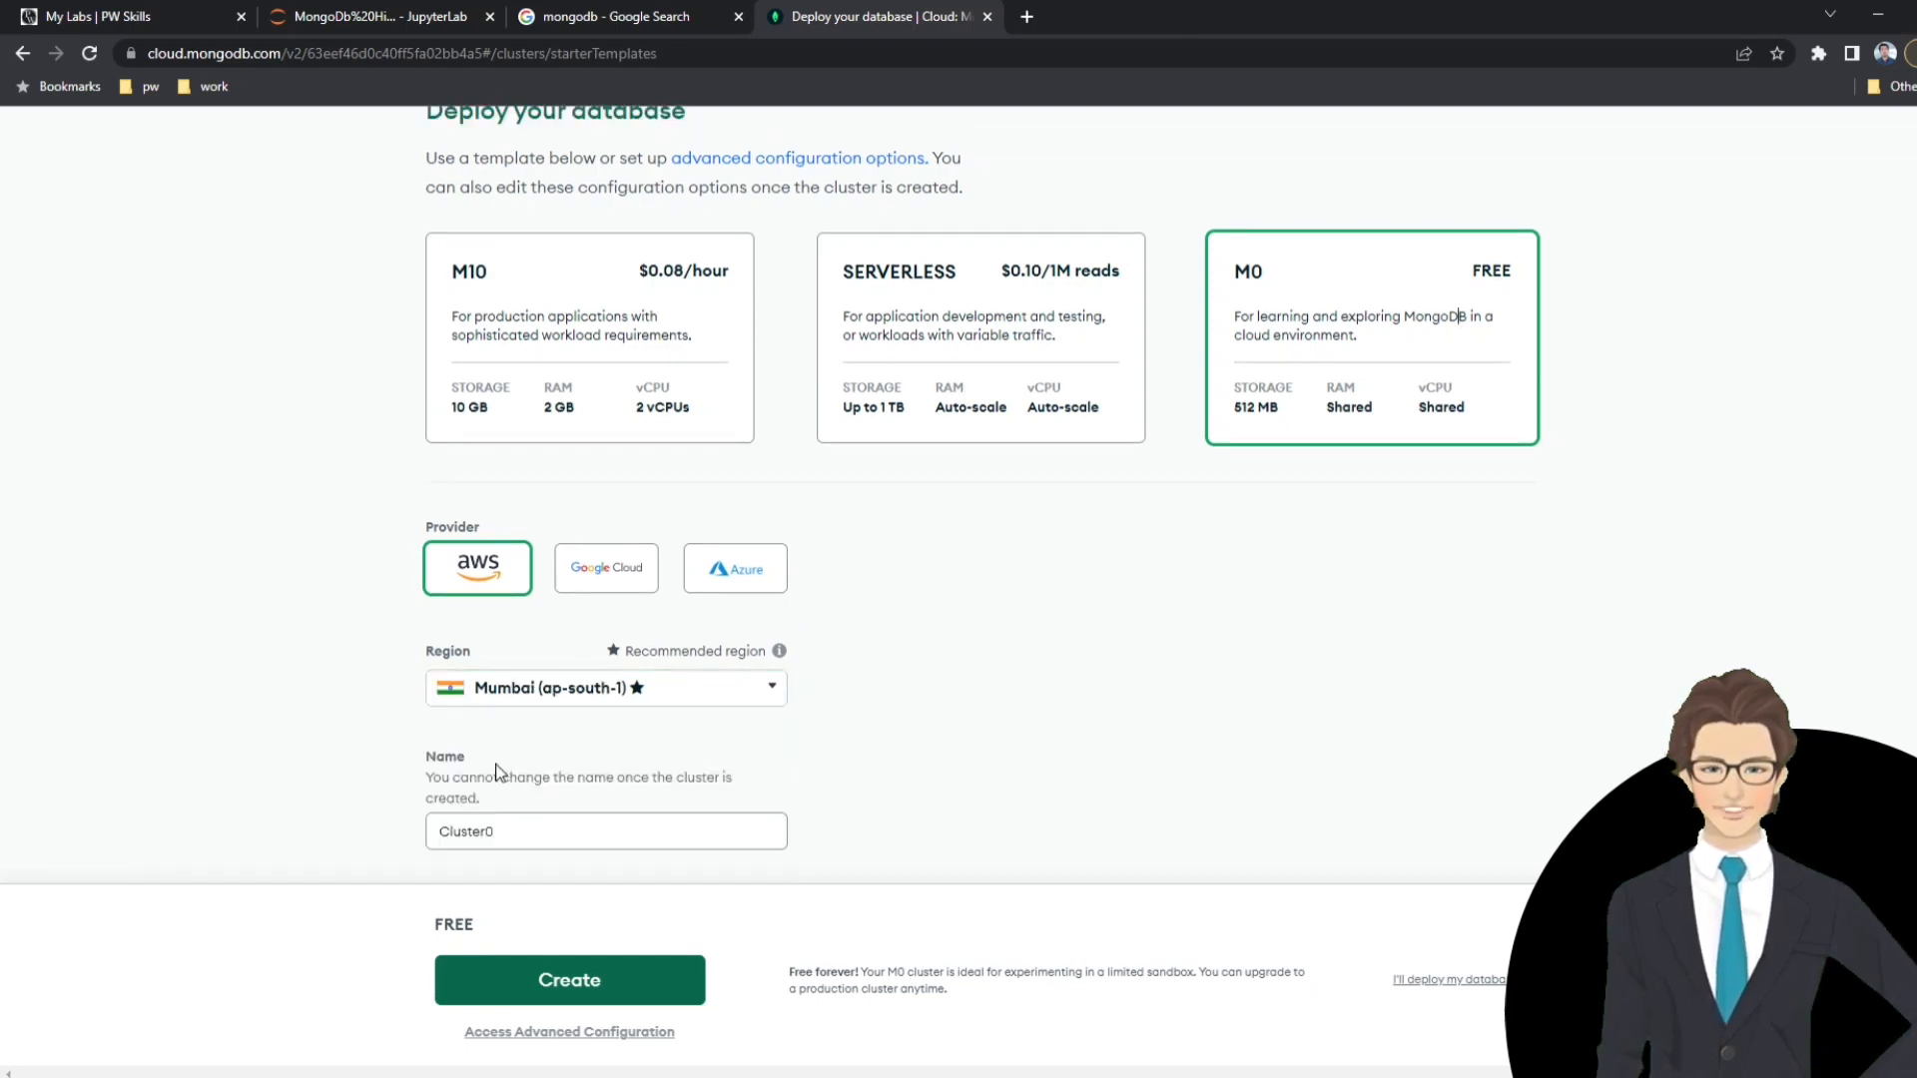
Create the free cluster under the name Cluster0 and complete the image check for mountains or hills.
left_click_drag(504, 836, 436, 828)
left_click(468, 835)
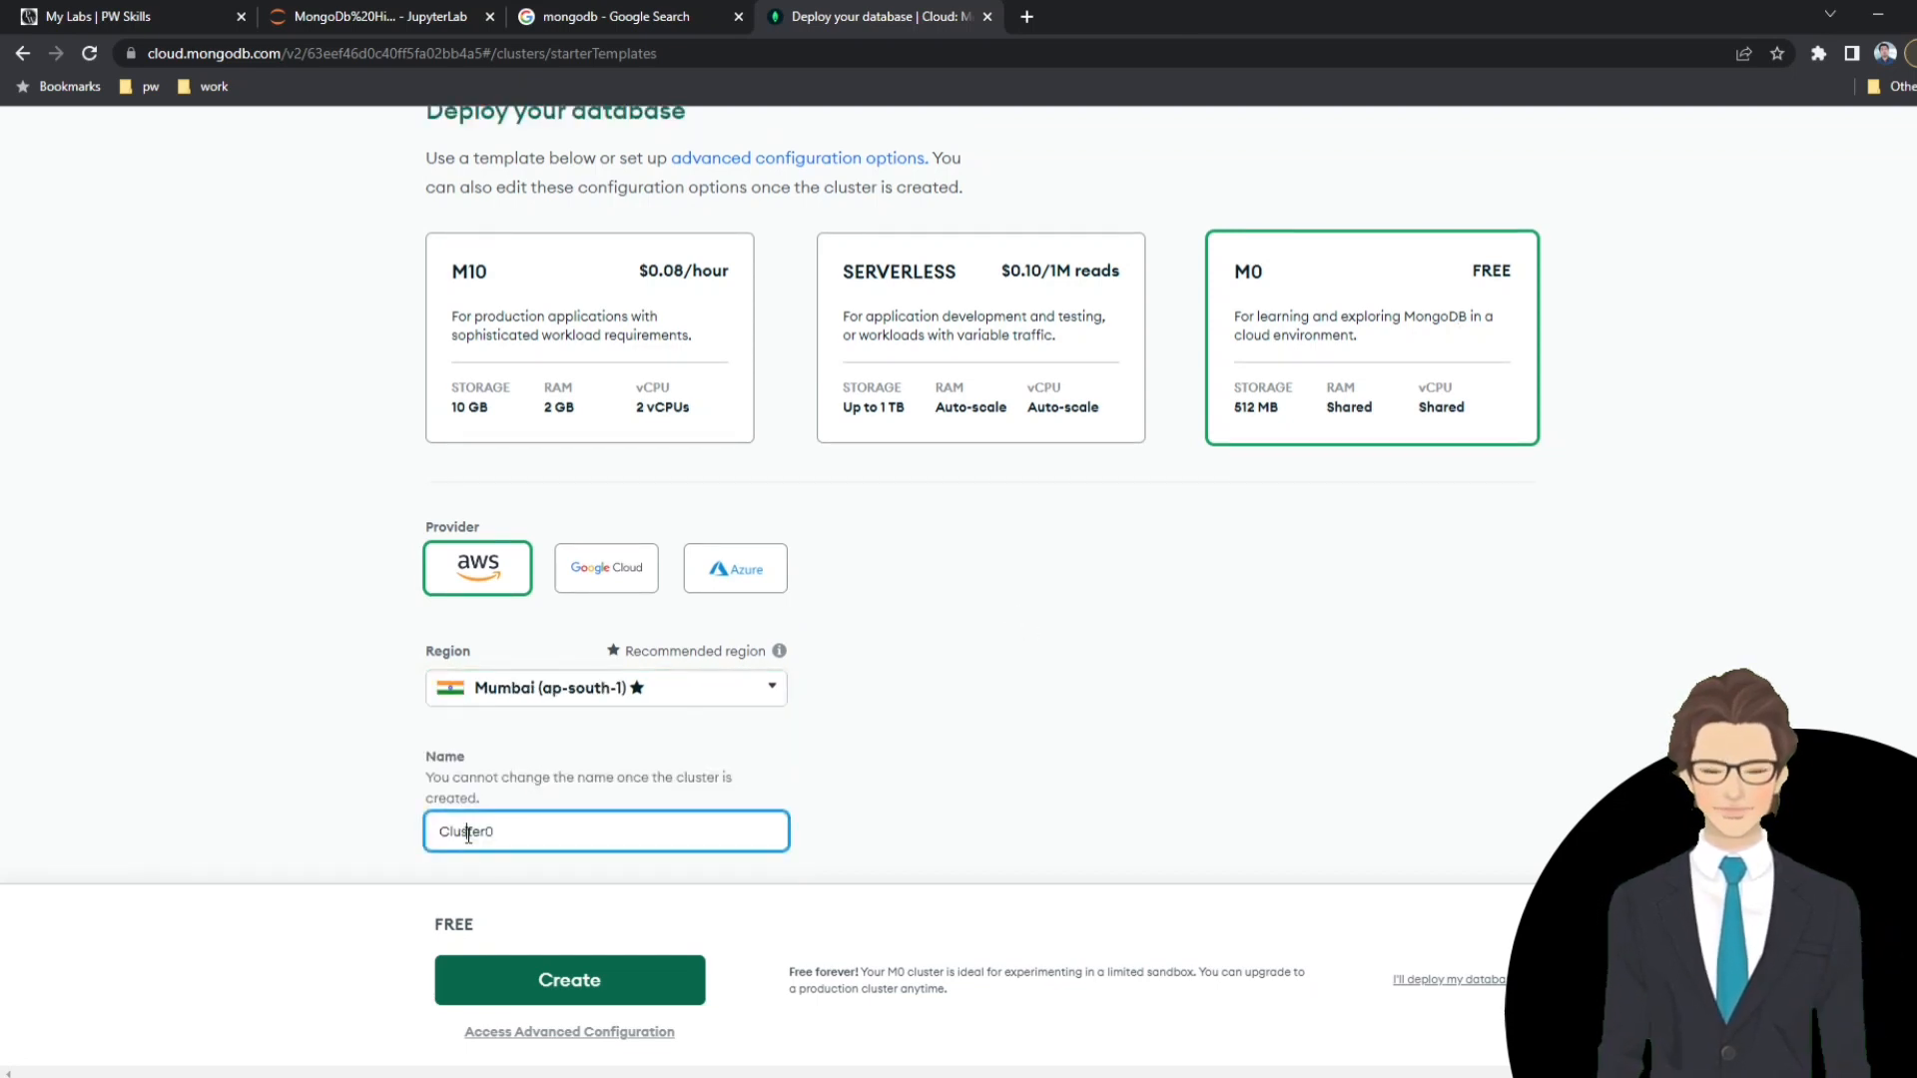
double_click(468, 835)
left_click(1058, 736)
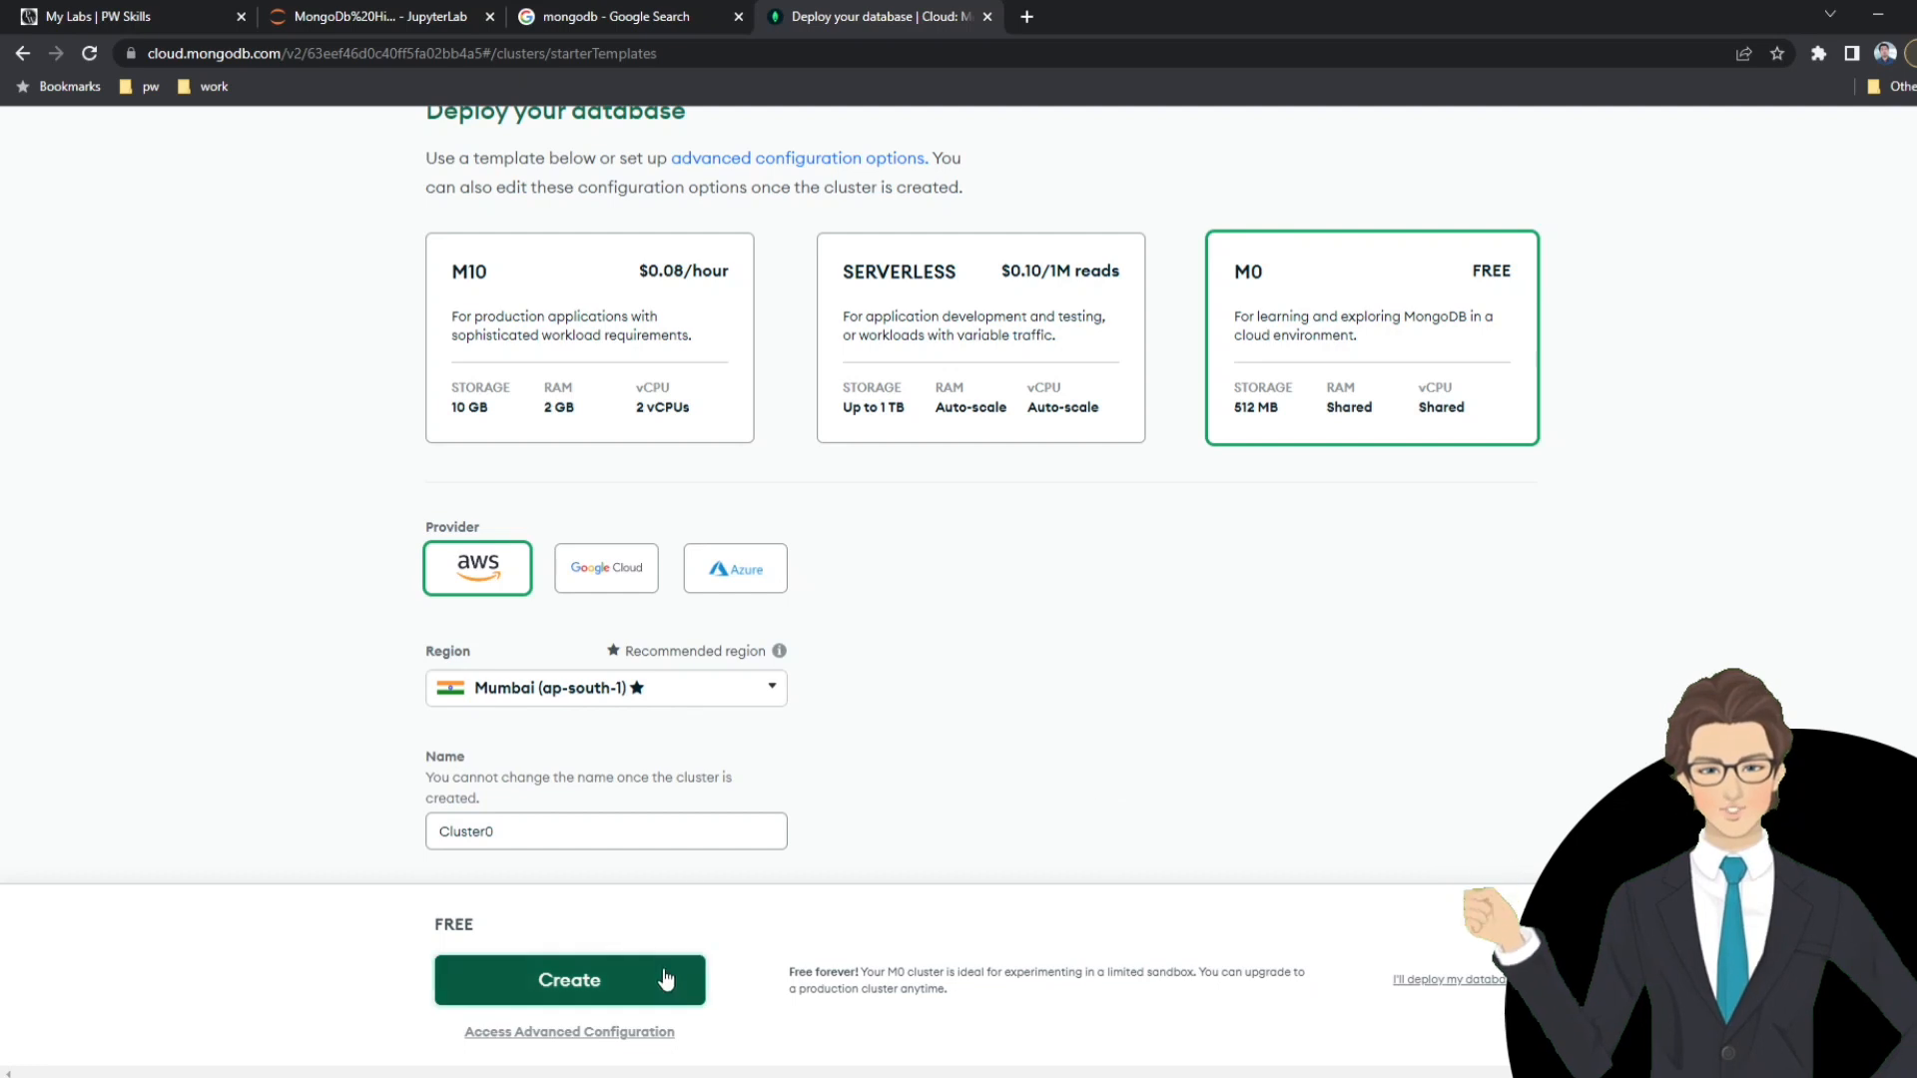
left_click(571, 984)
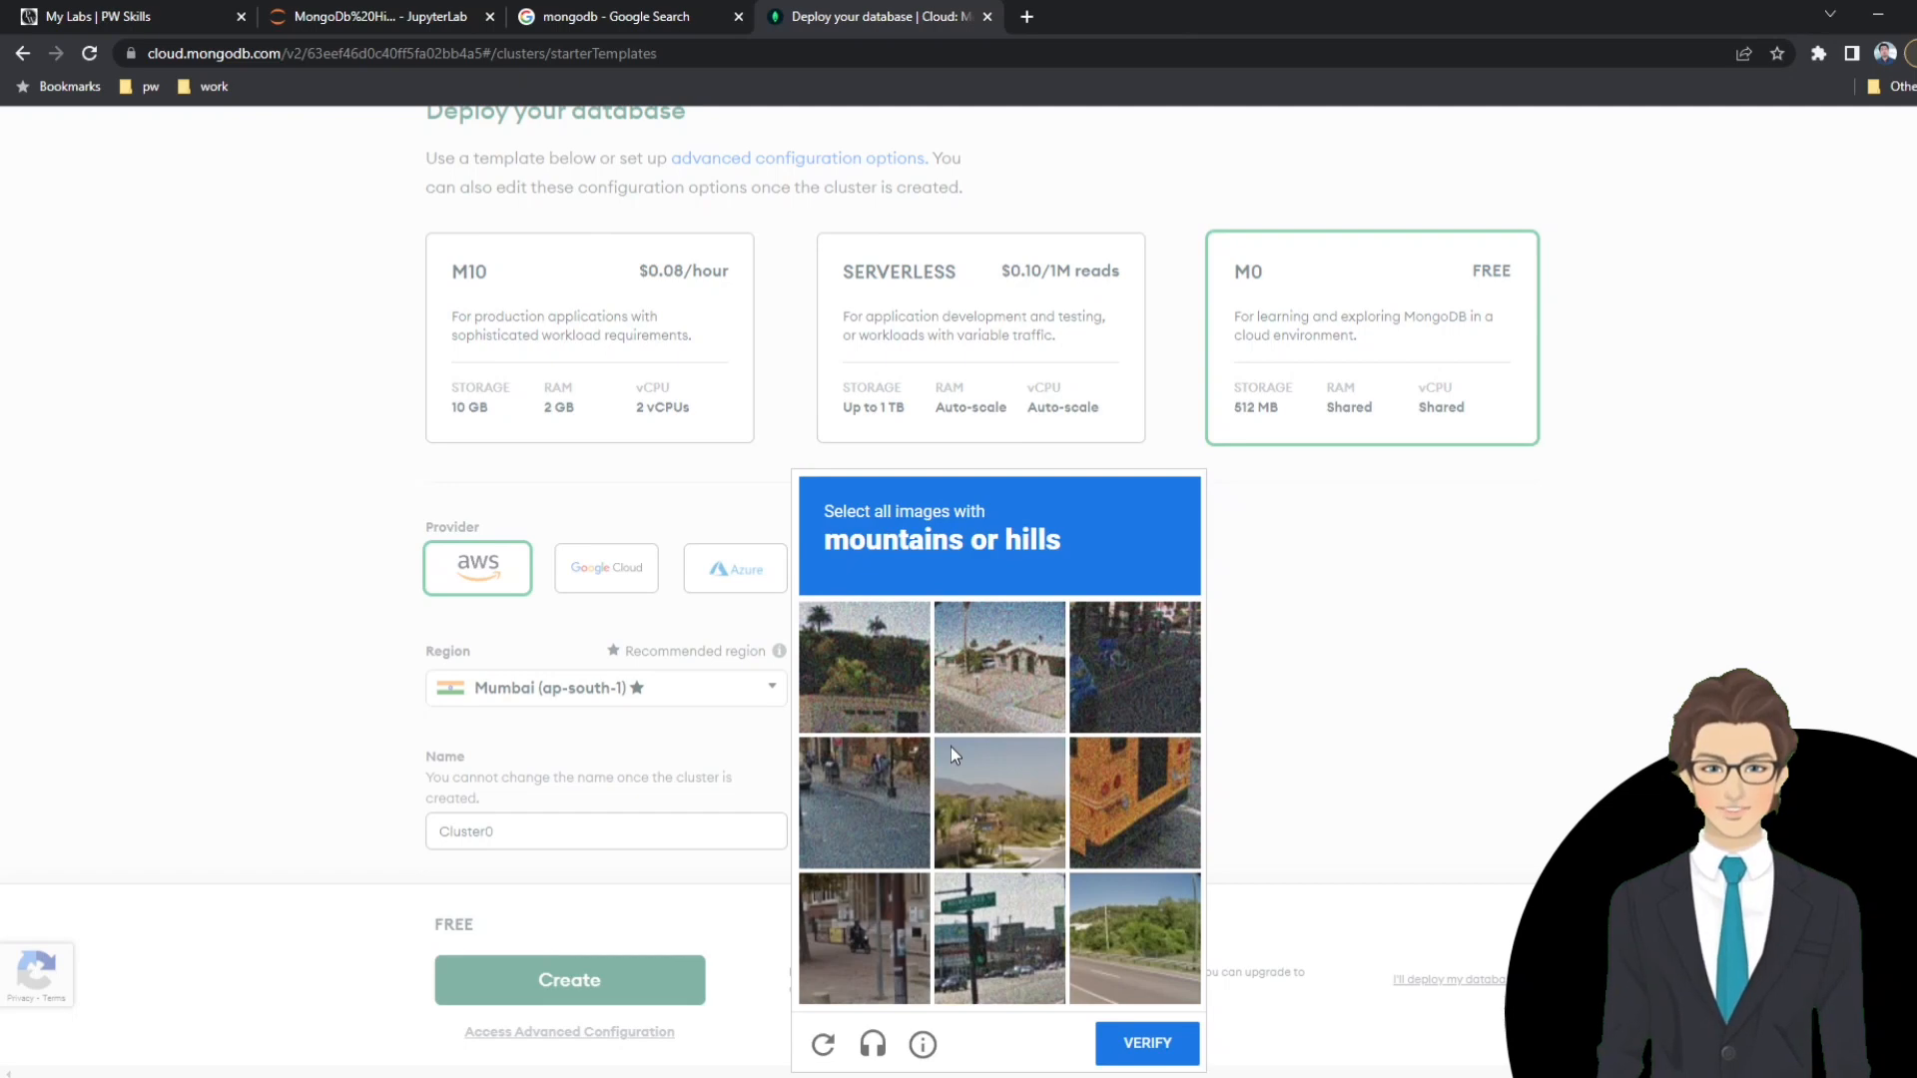
left_click(854, 639)
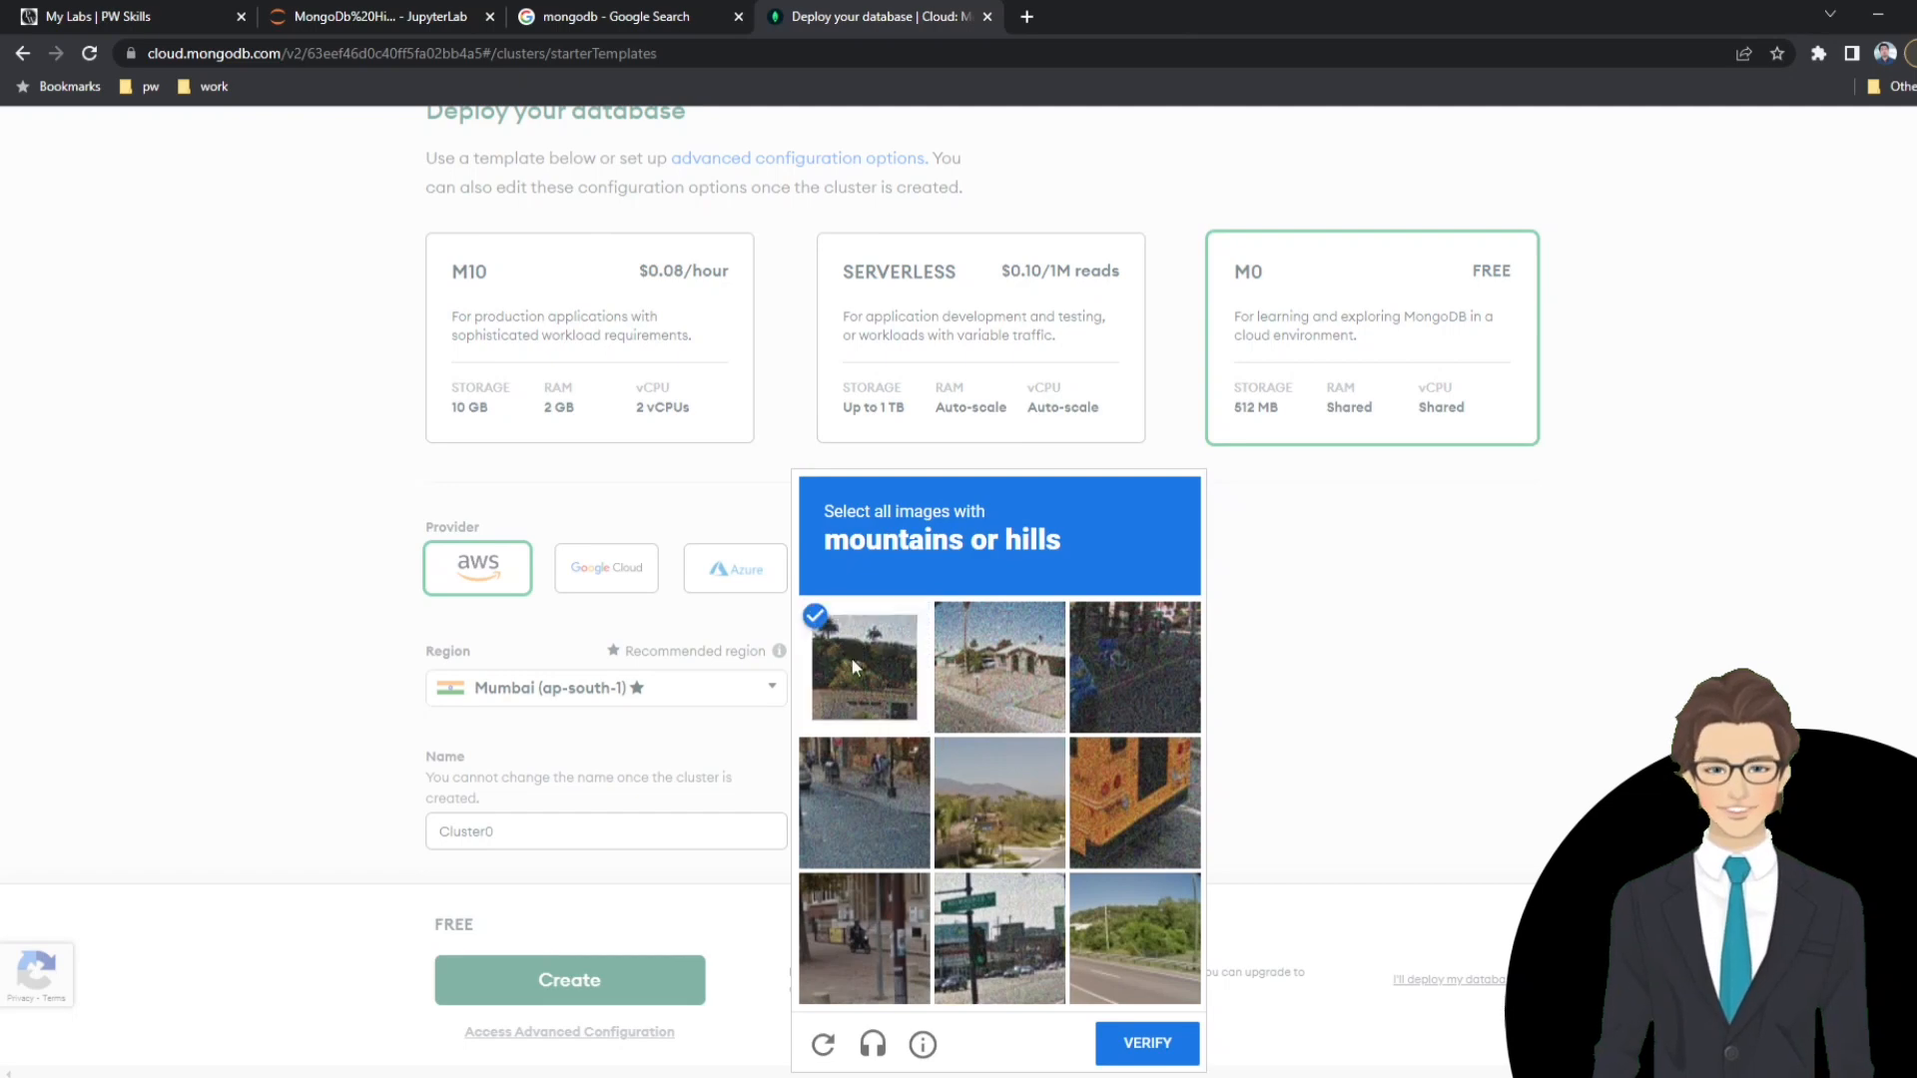
left_click(1002, 785)
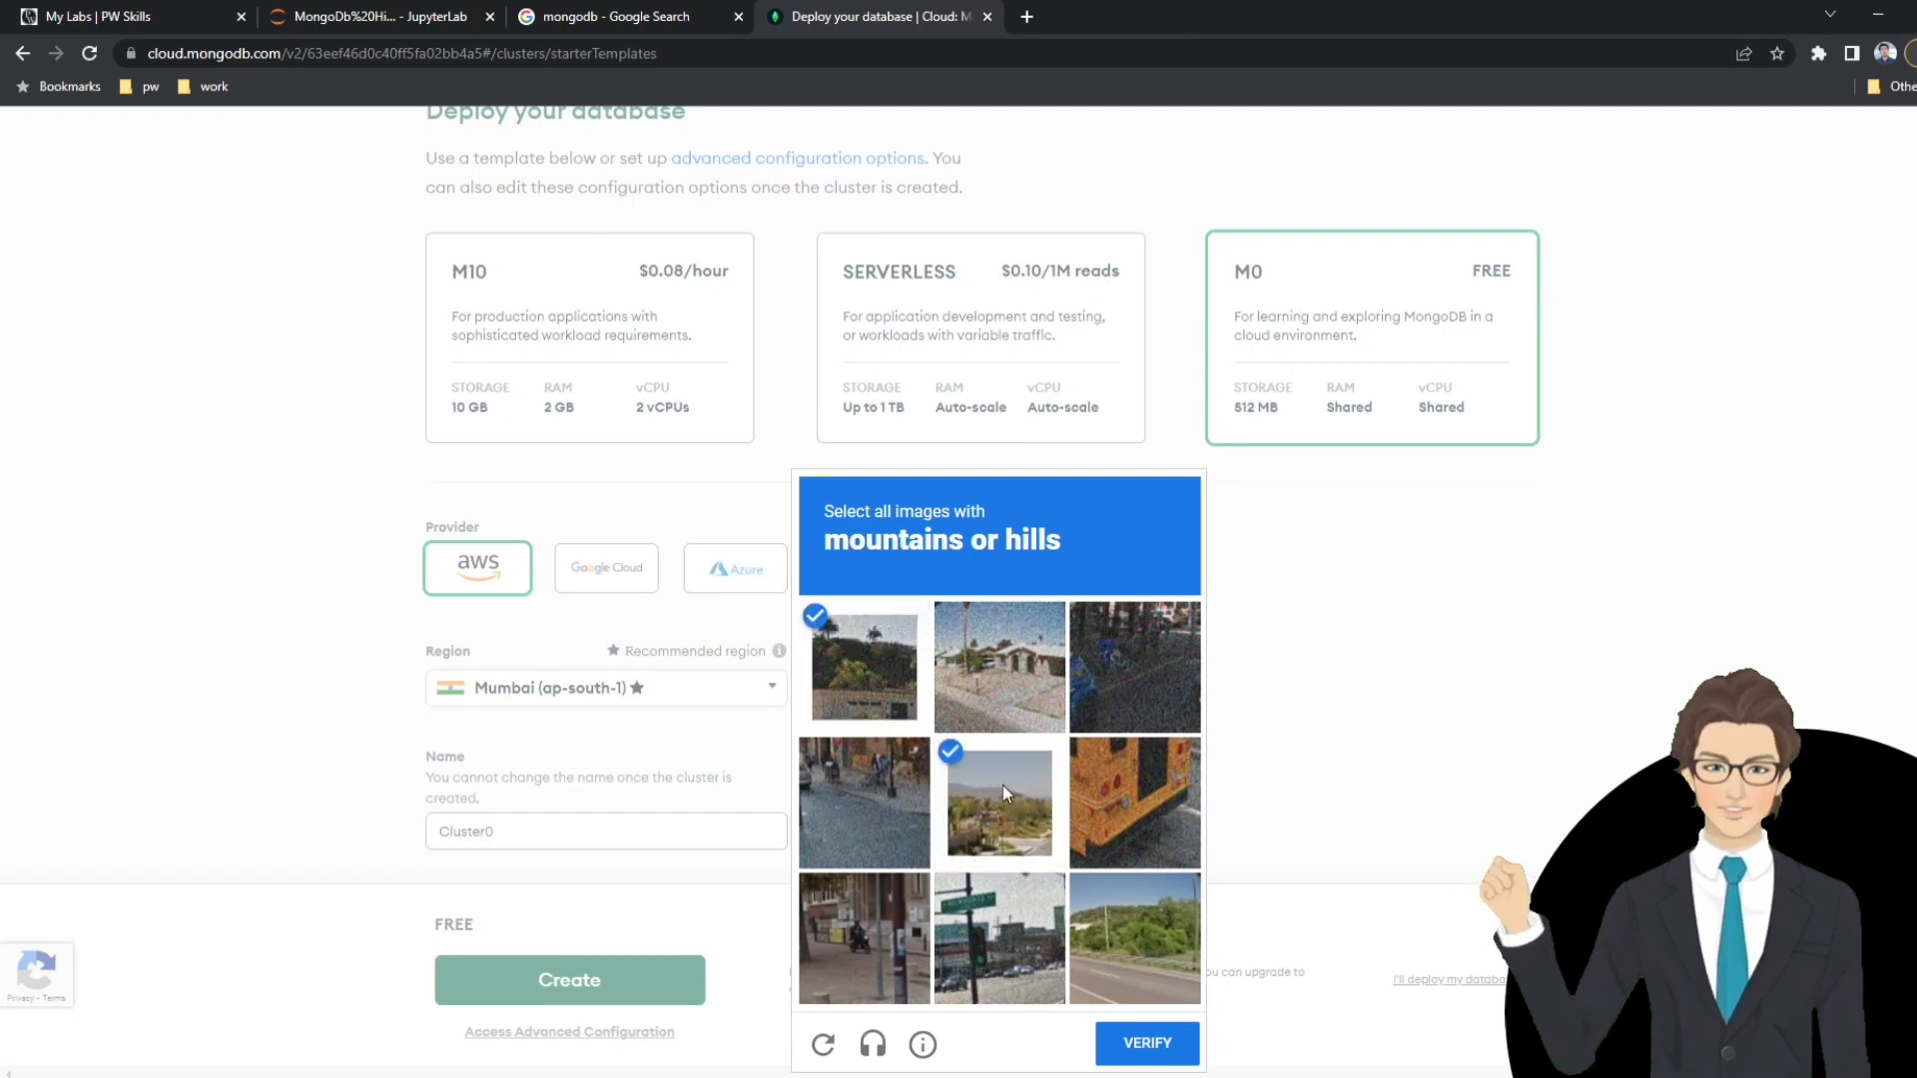
left_click(1141, 935)
left_click(1147, 1042)
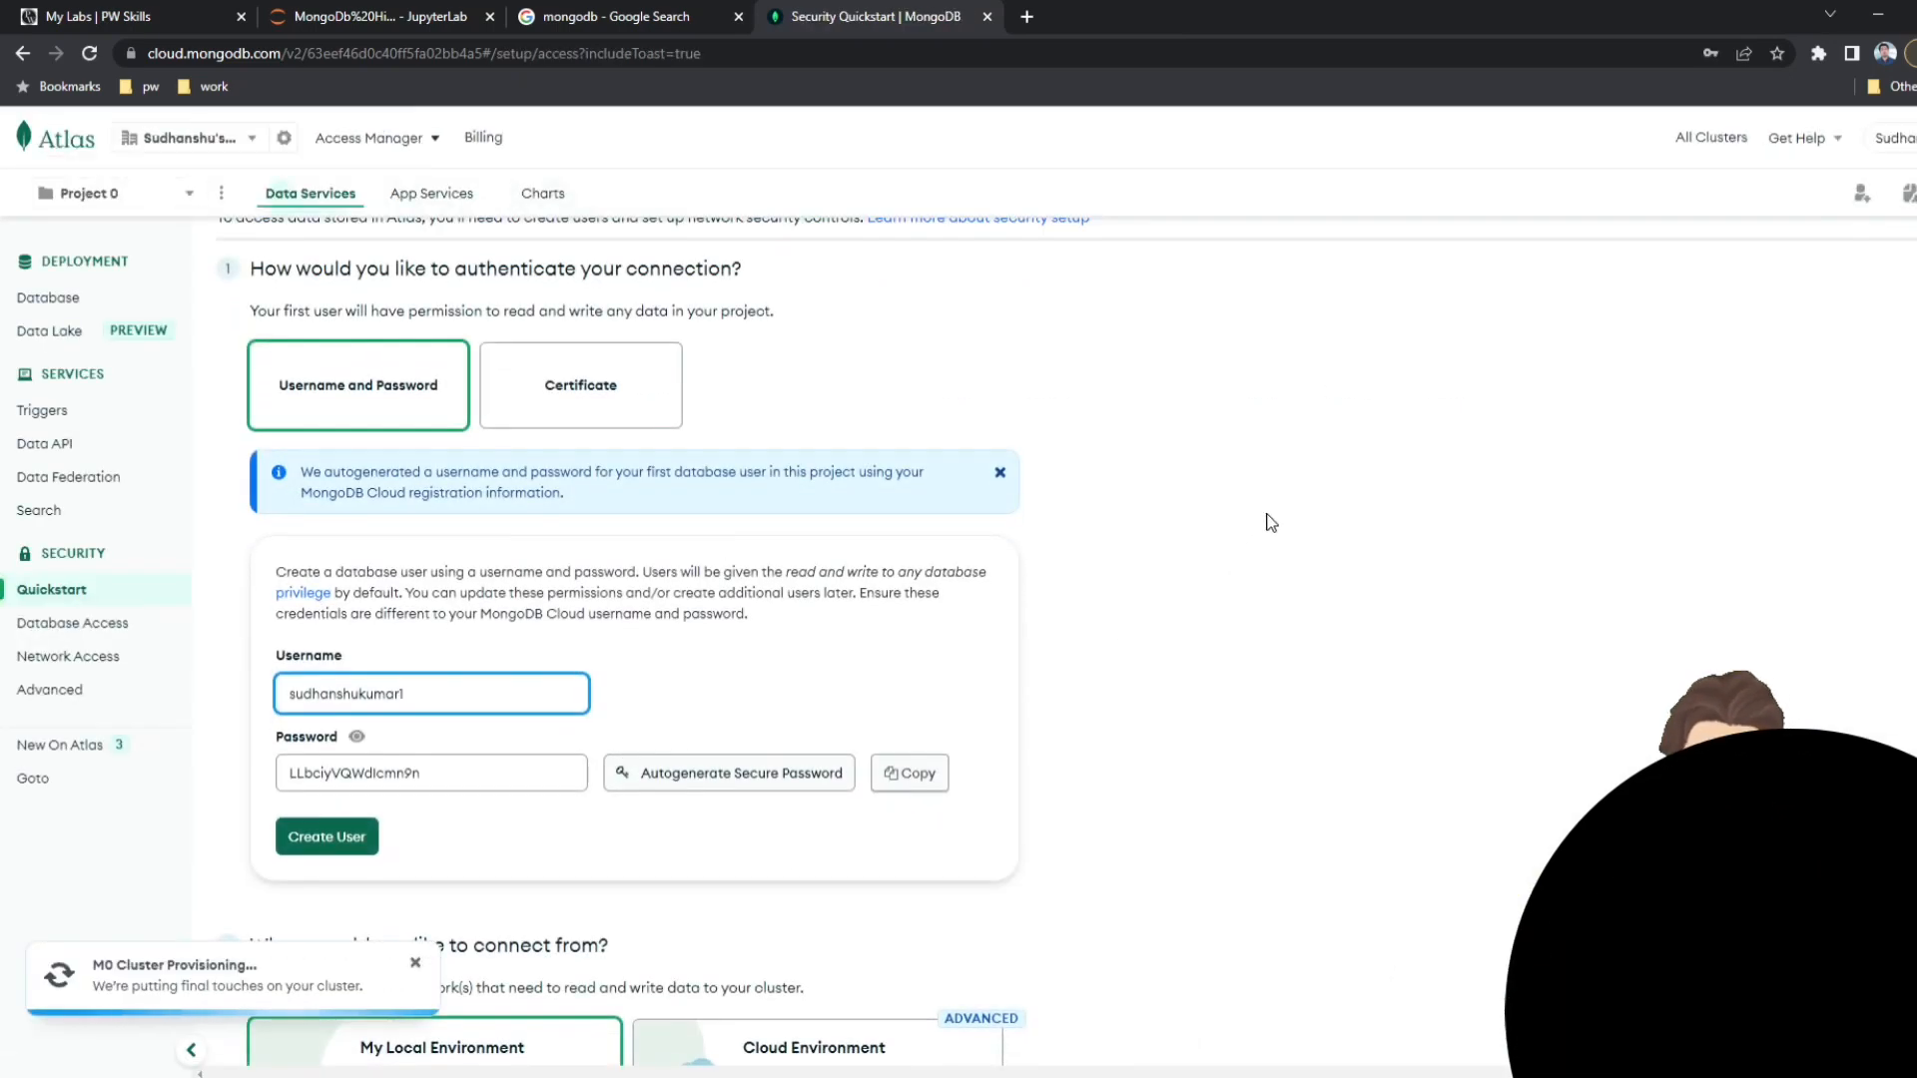
Review the connection security setup and set the first database user's username to pwskills.
scroll(1258, 559, "down", 3)
scroll(1448, 549, "down", 3)
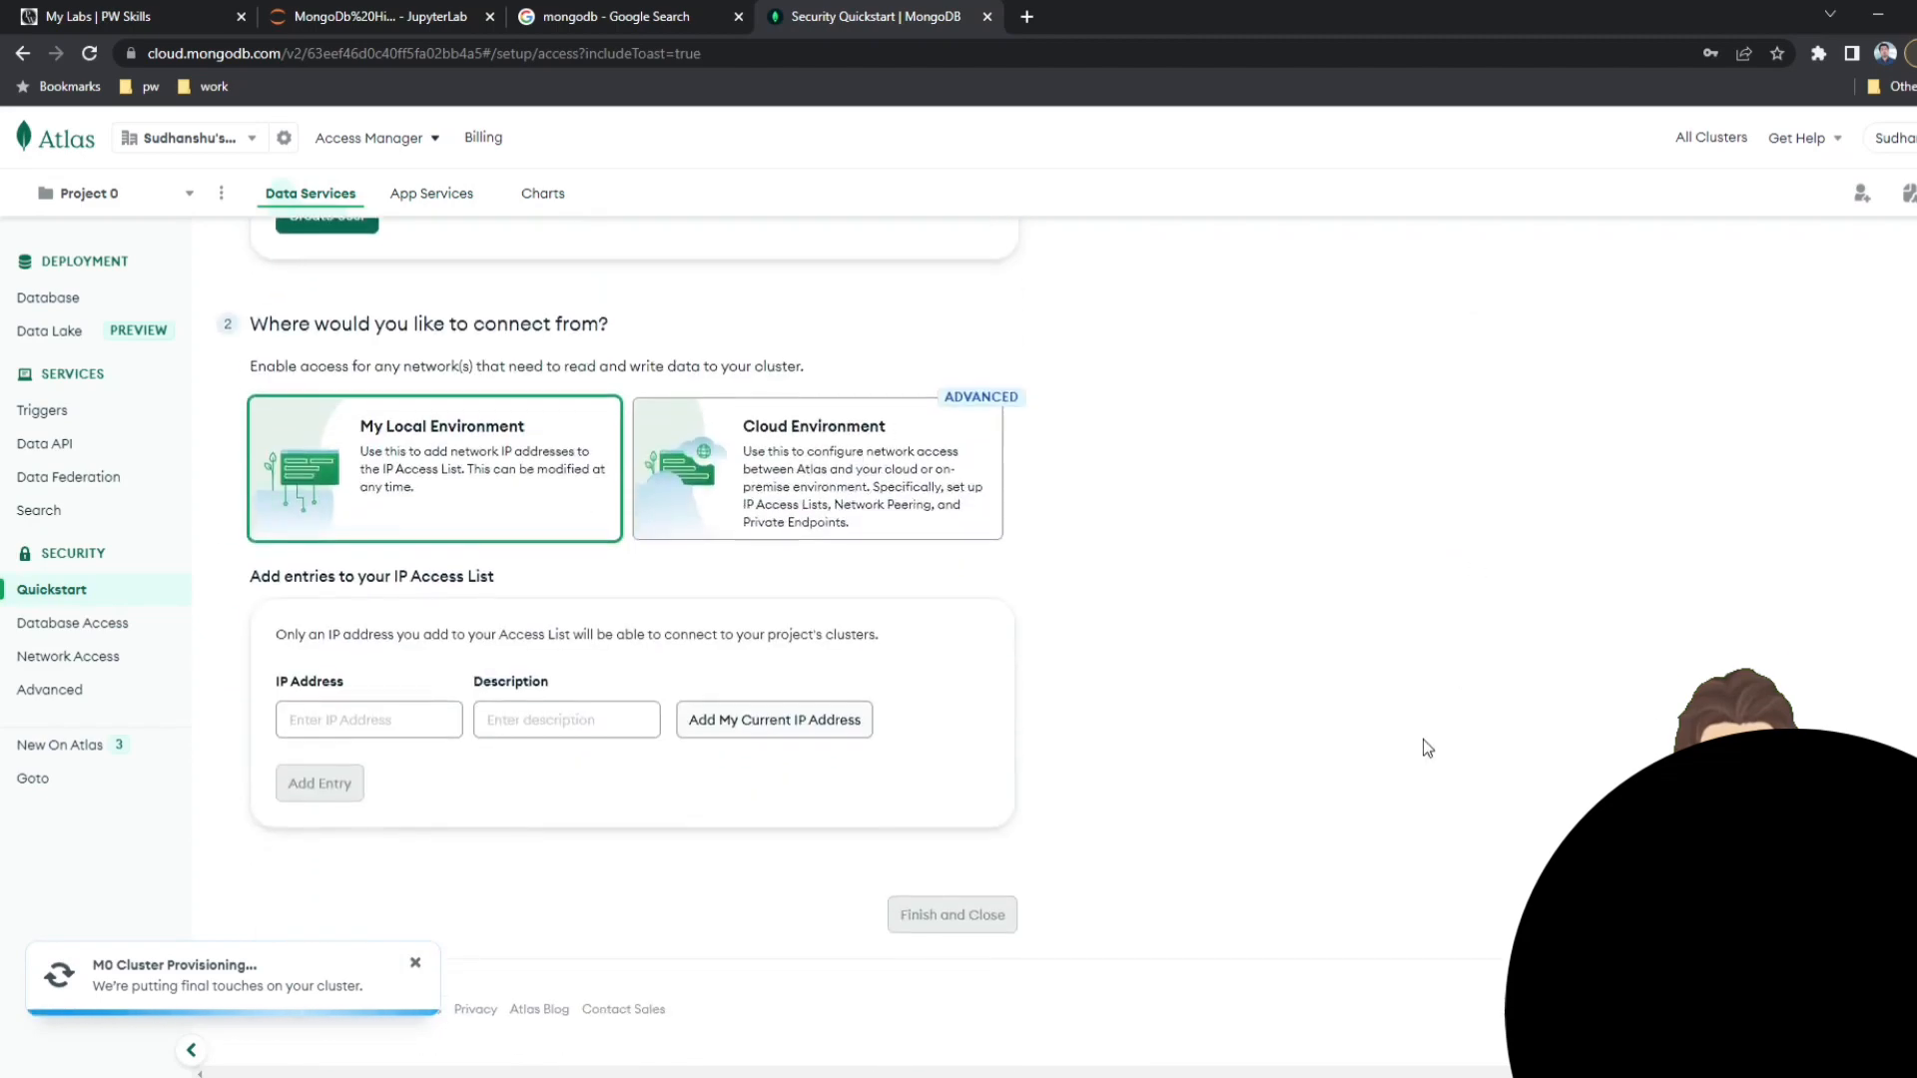
scroll(1422, 744, "up", 3)
scroll(1243, 698, "up", 2)
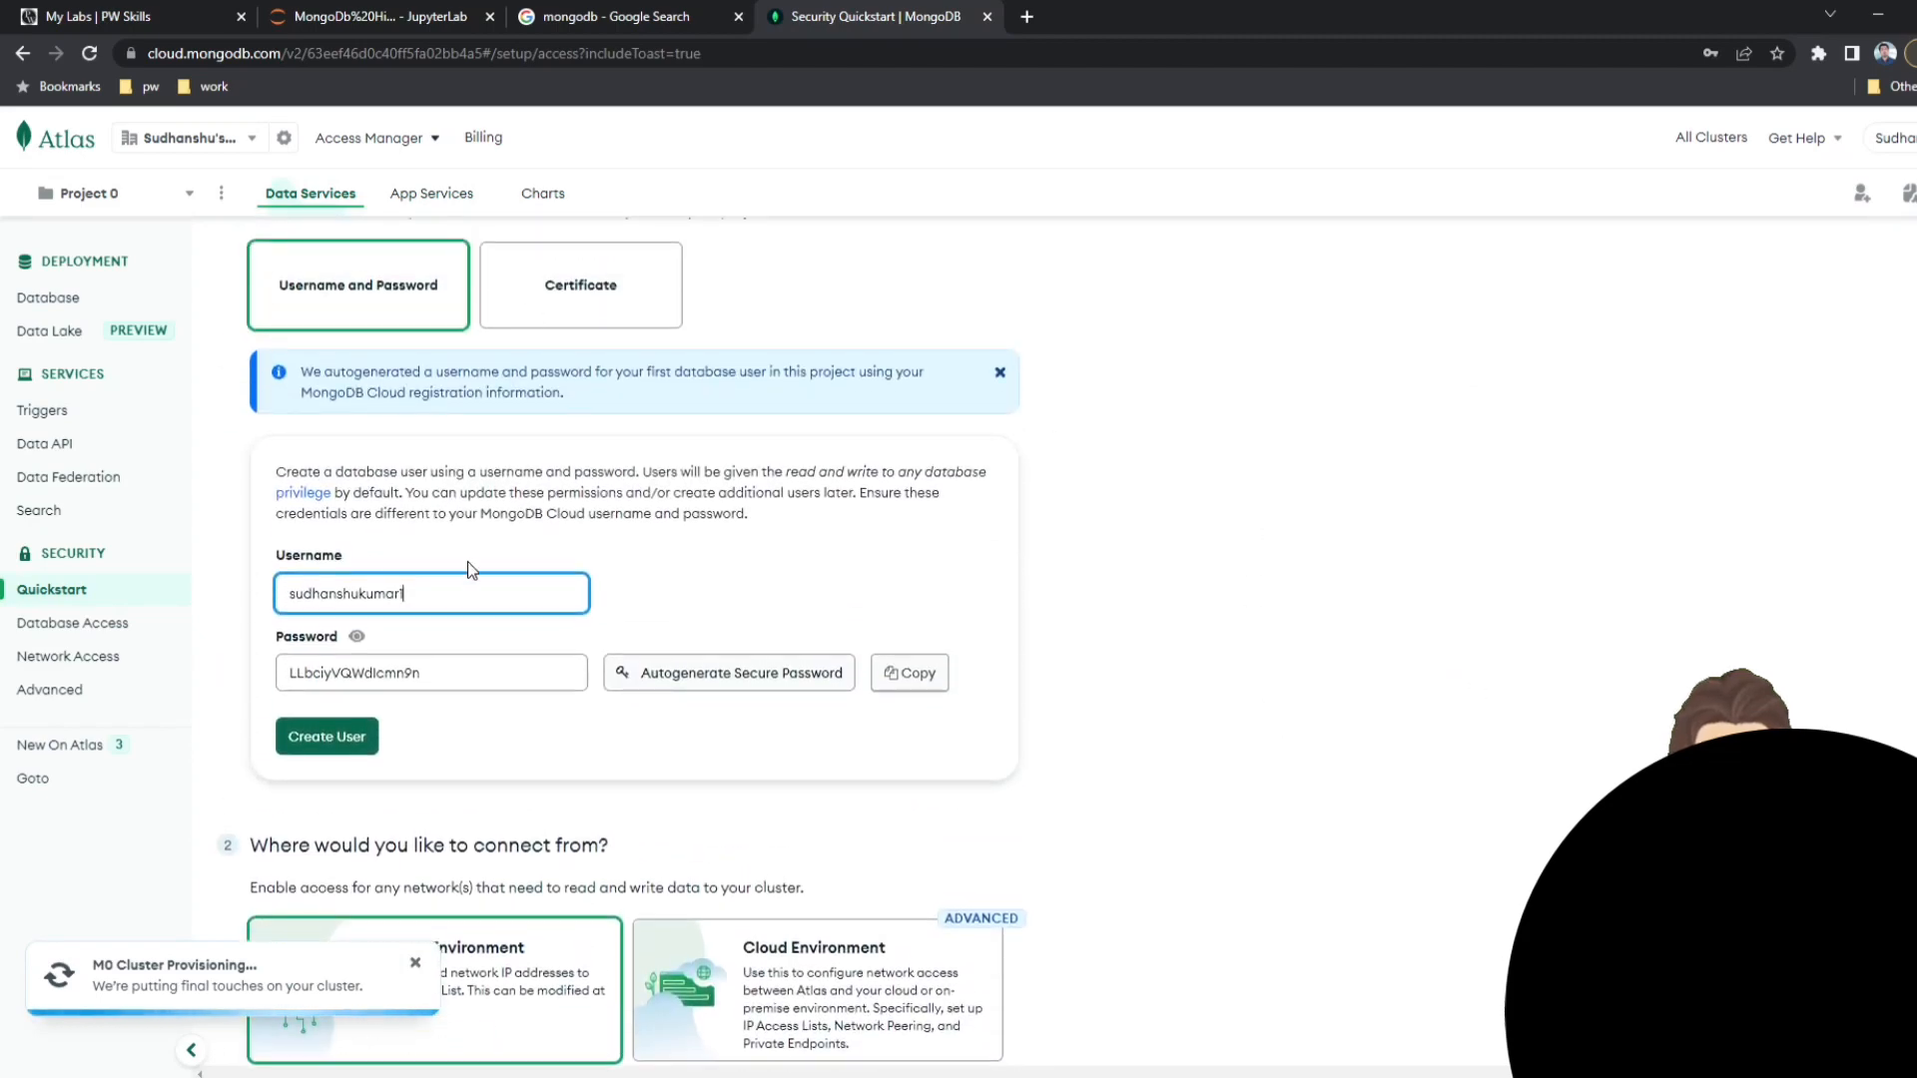
double_click(369, 594)
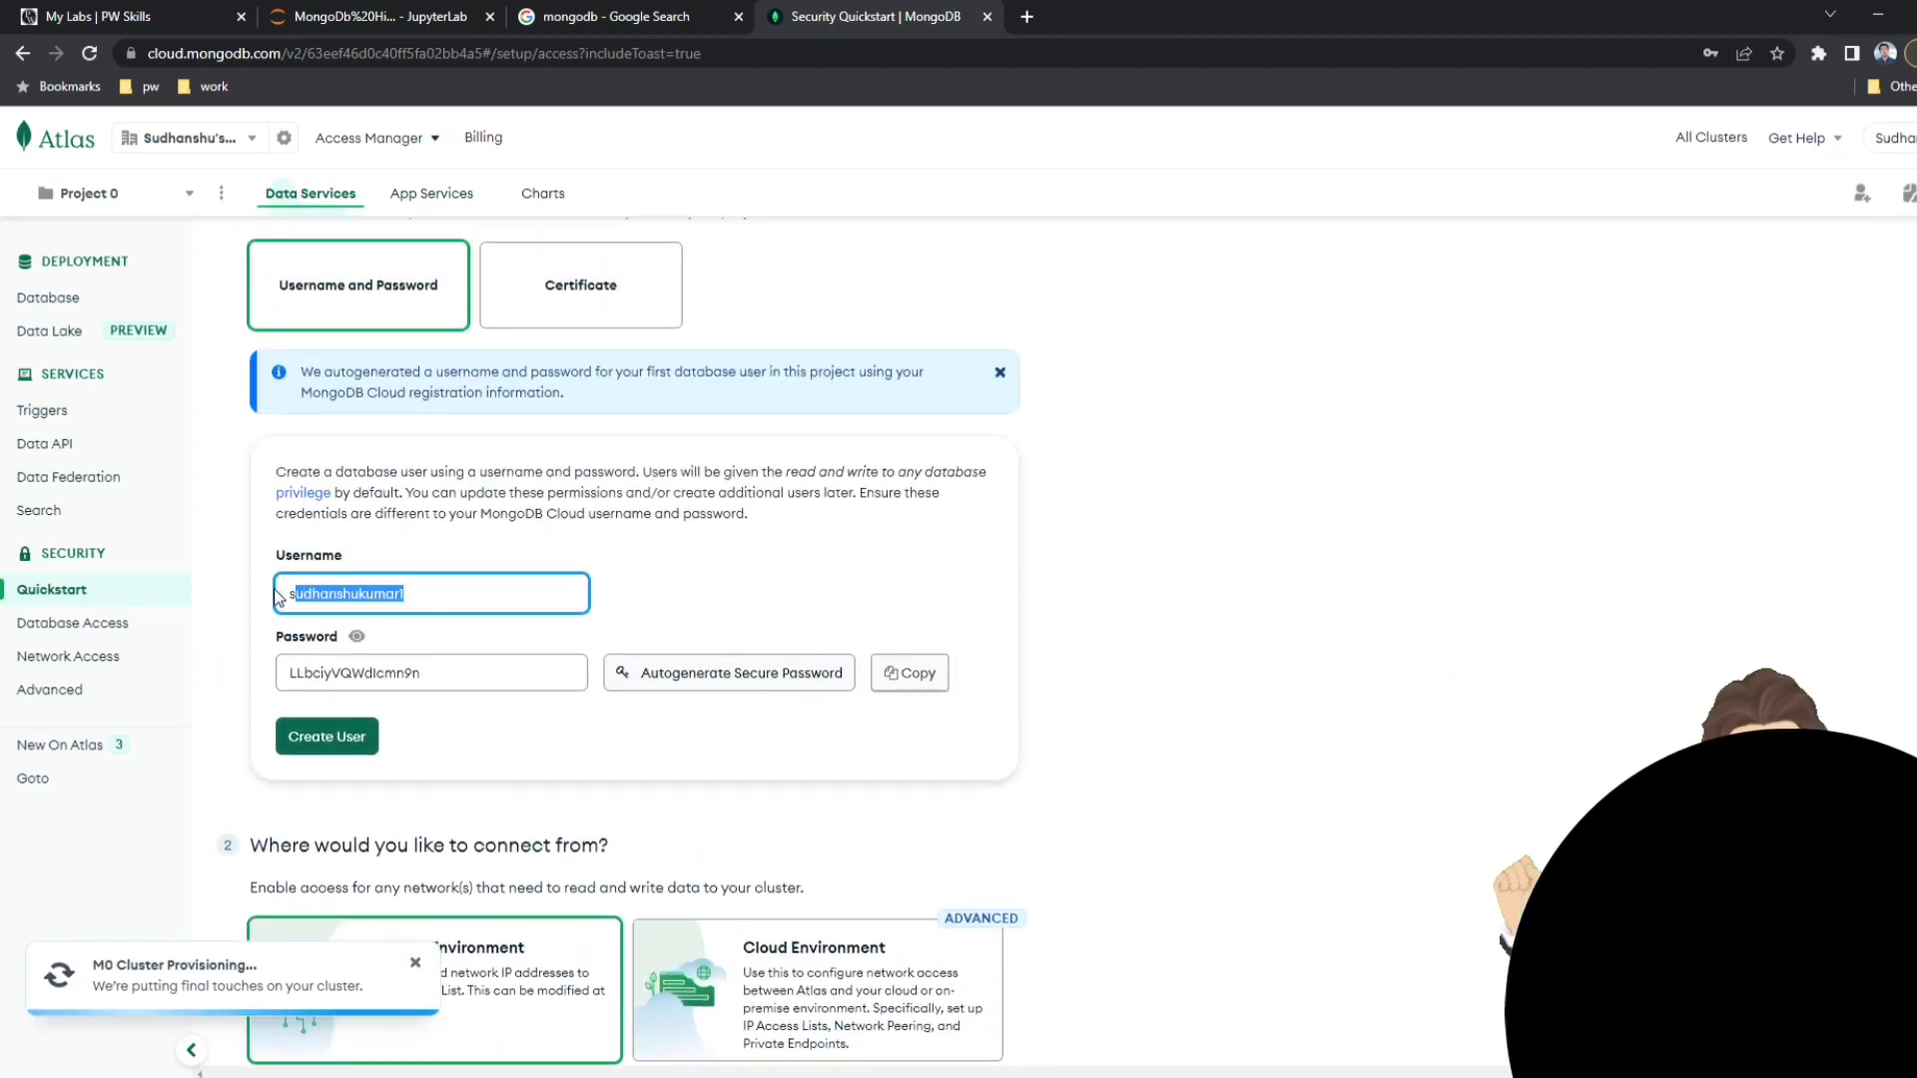
left_click(369, 593)
double_click(369, 592)
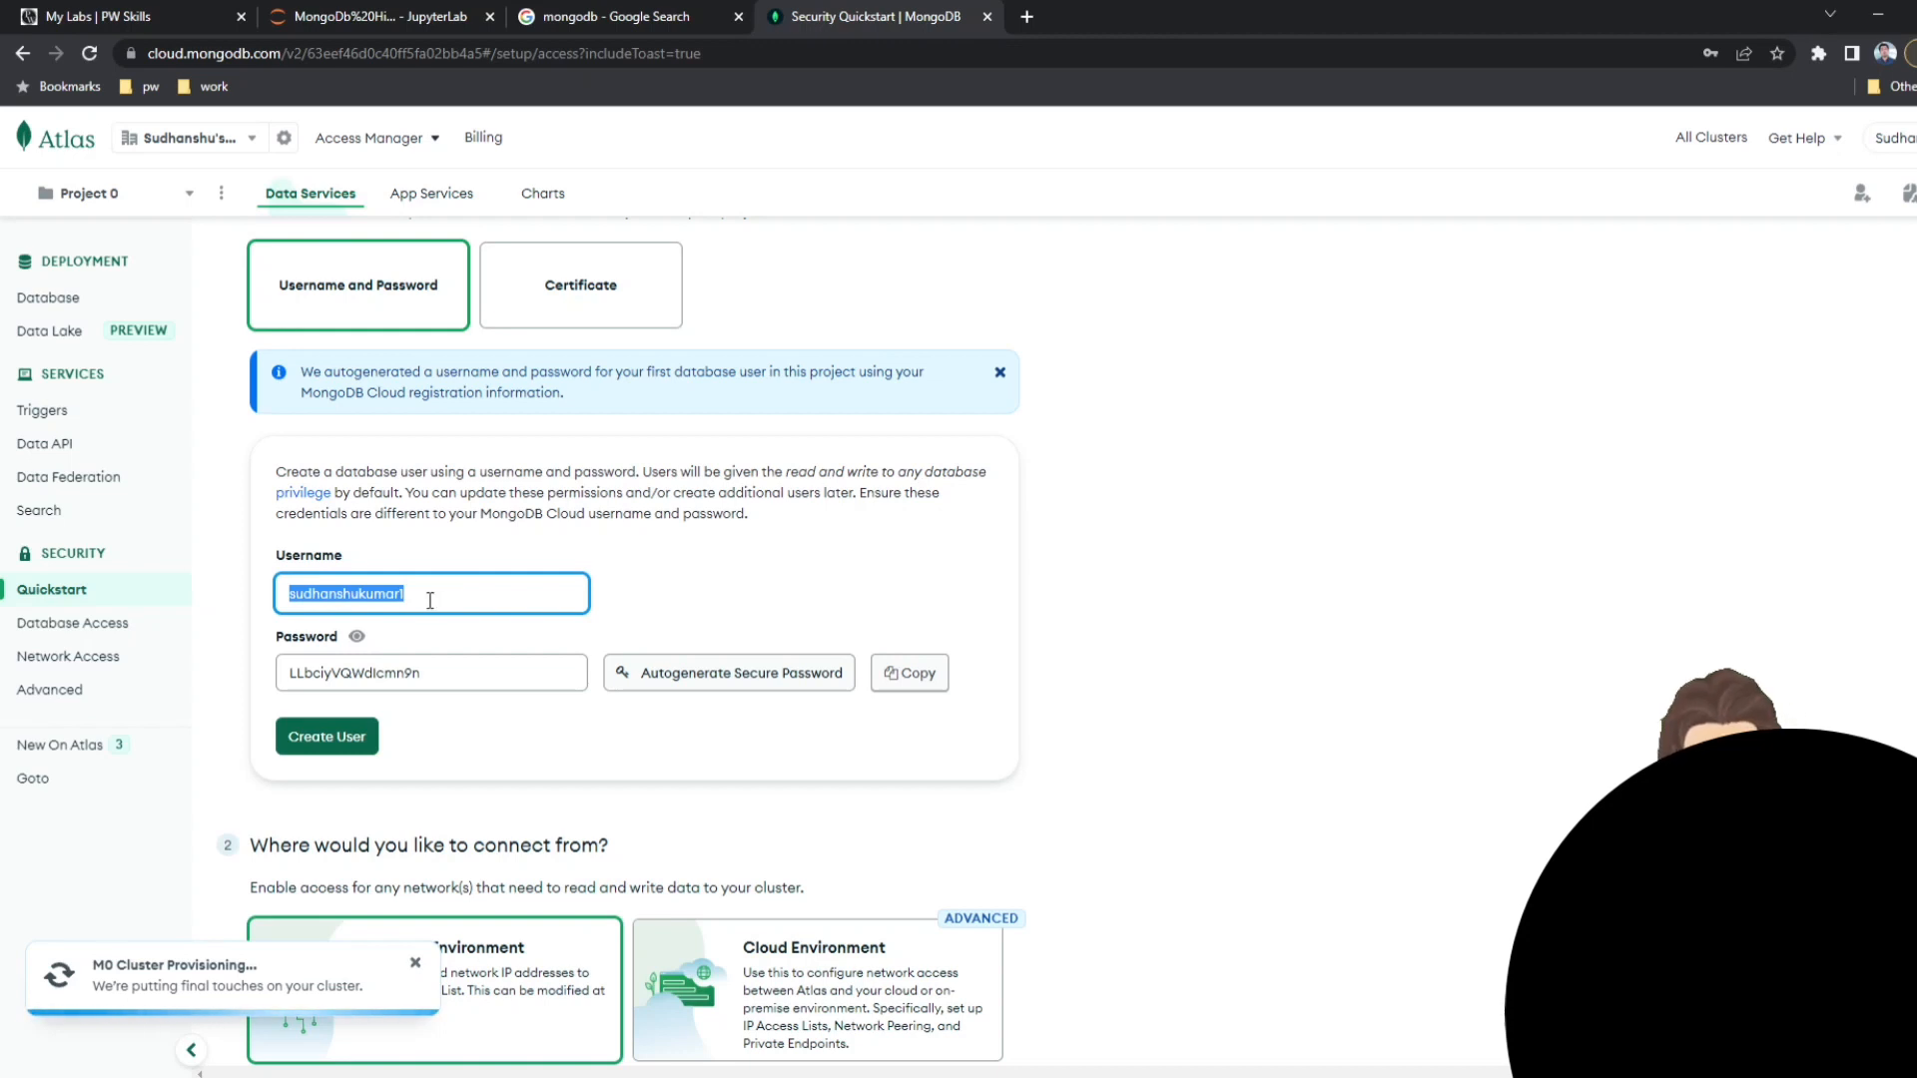
key("BackSpace")
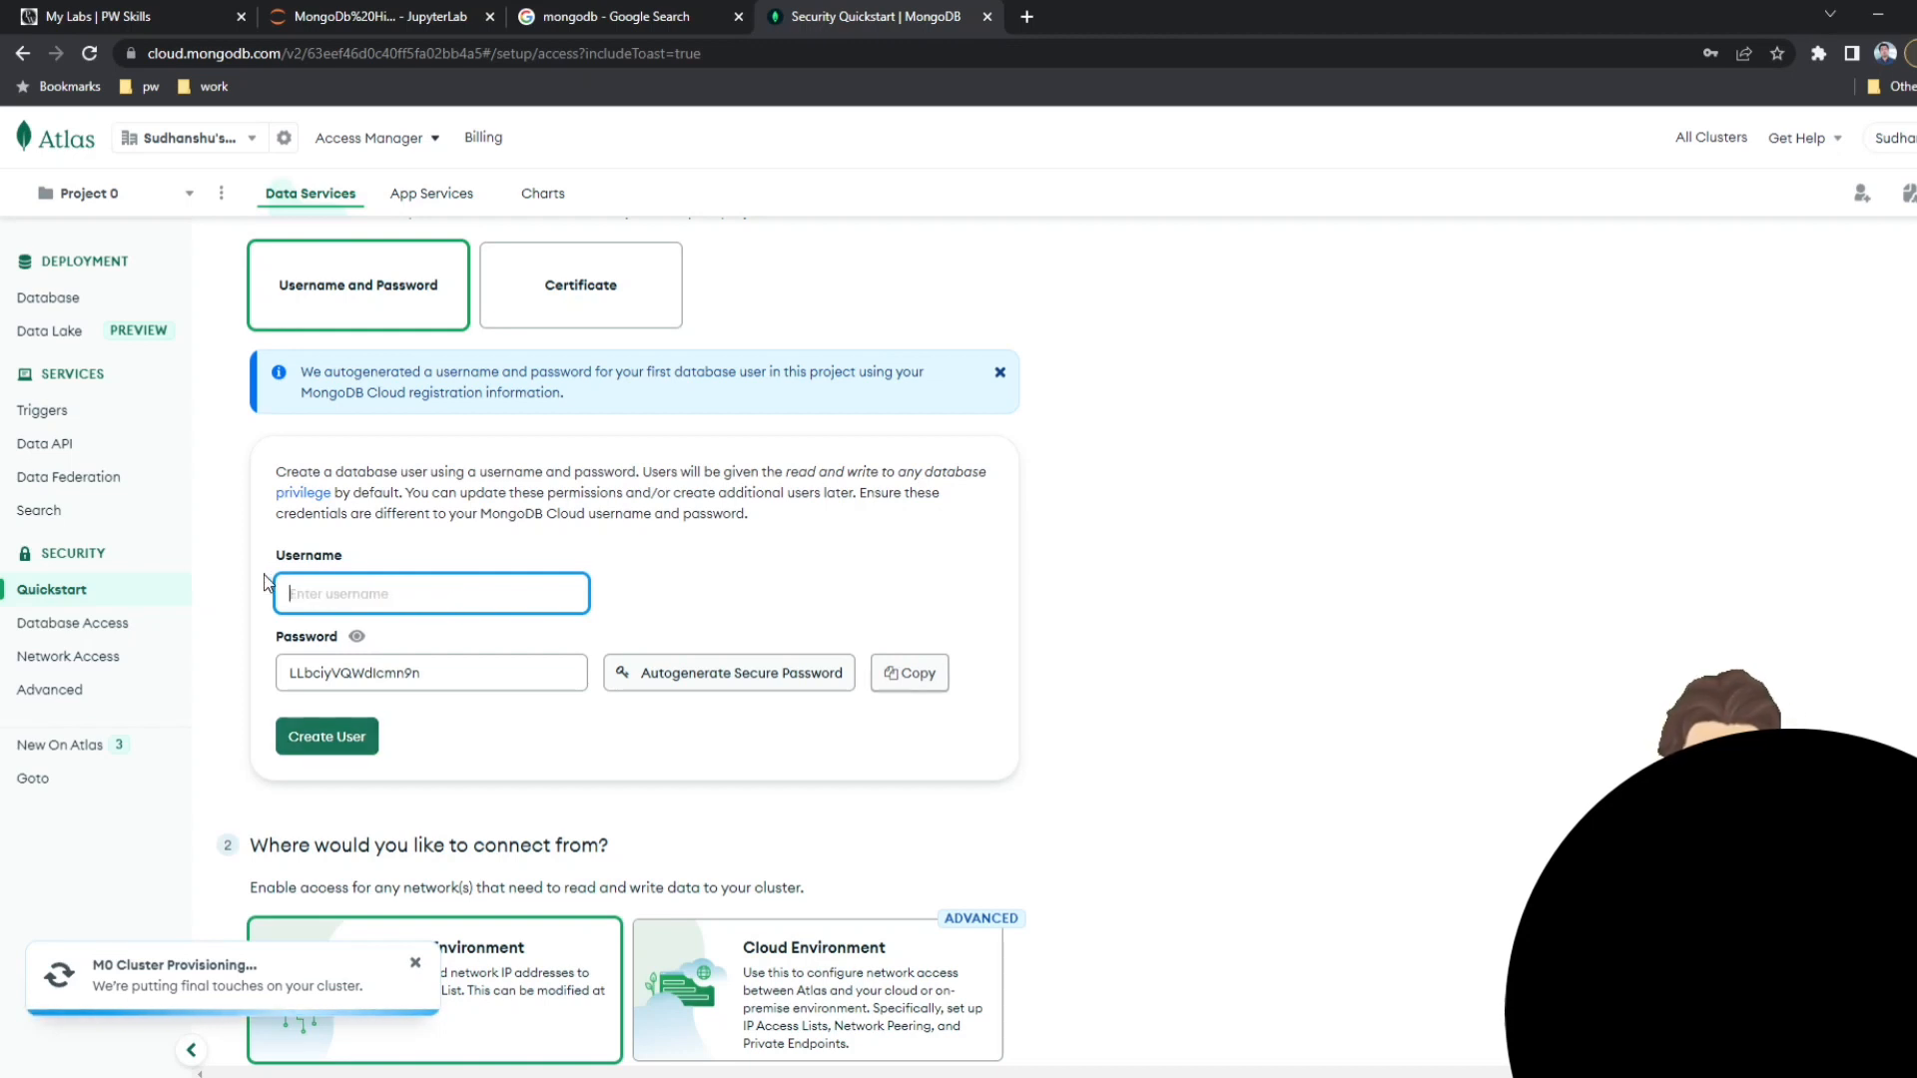
type("pwskills")
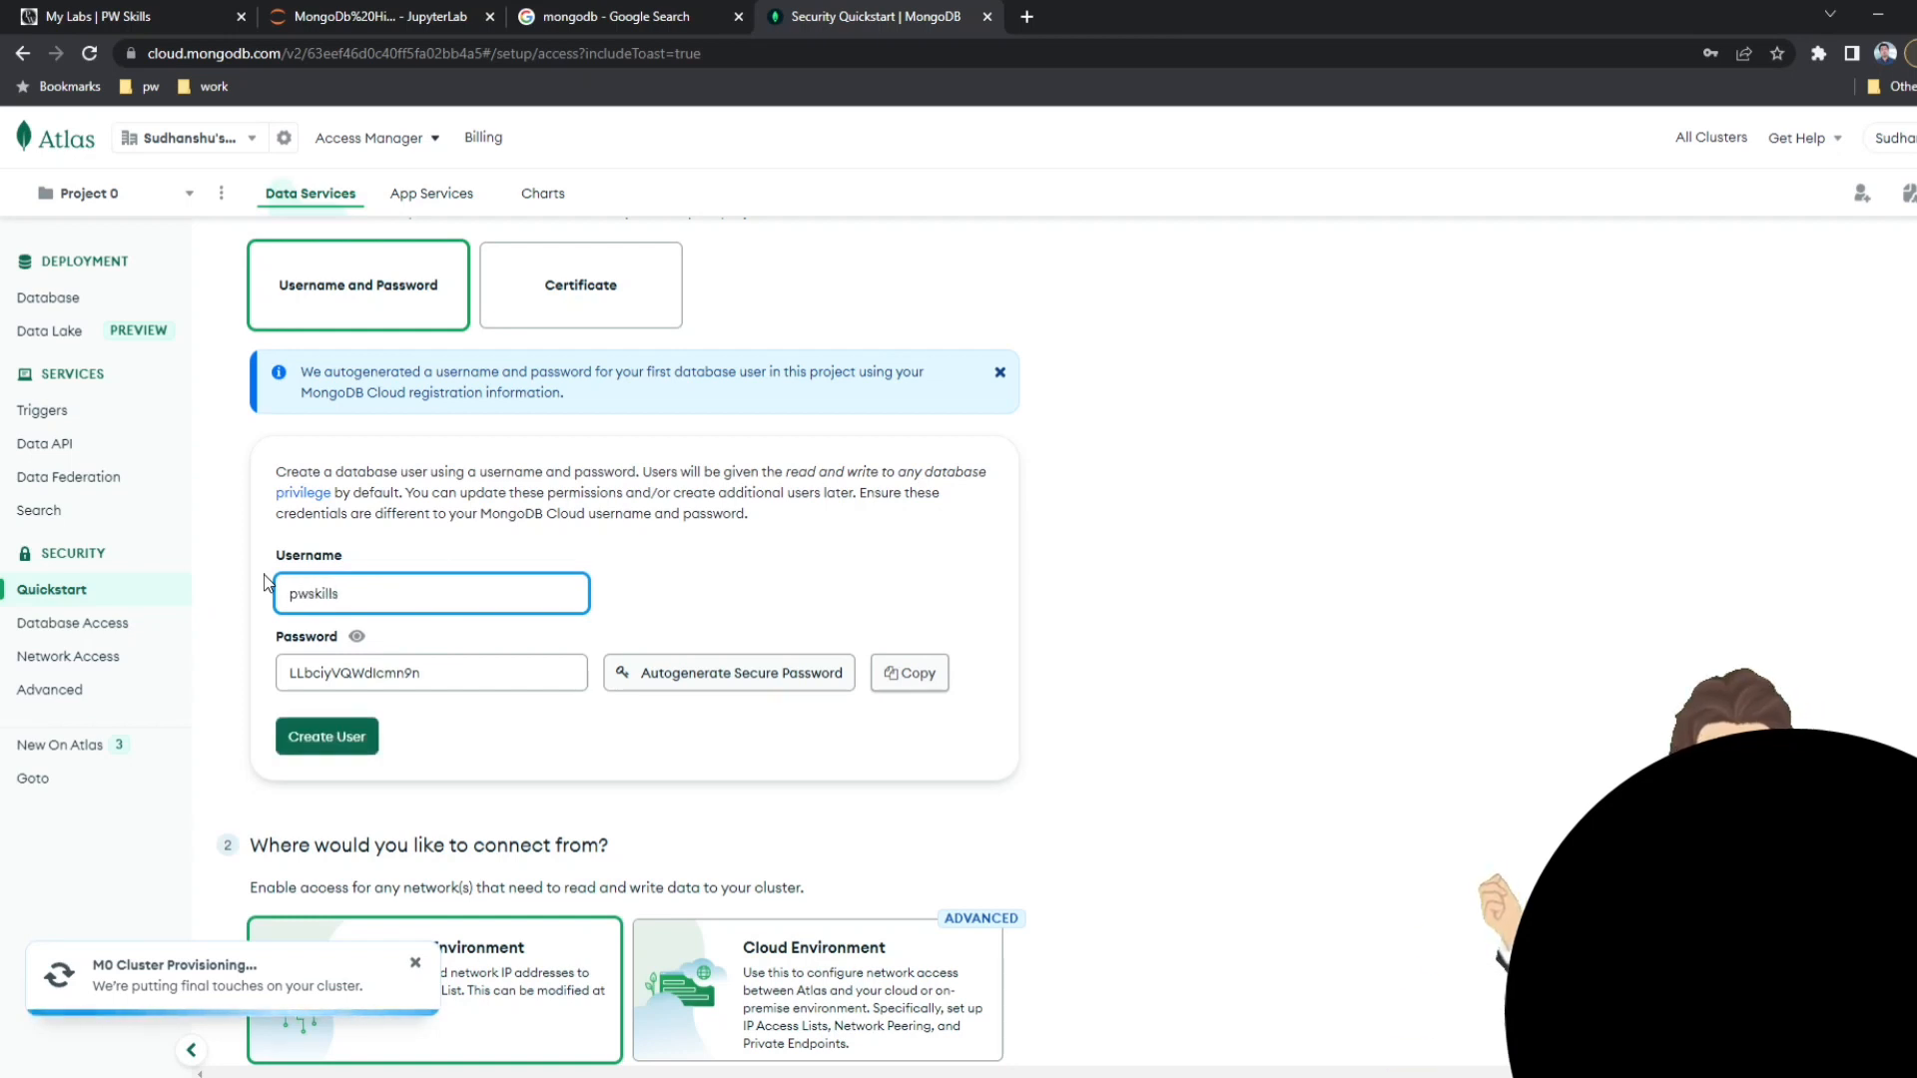
Replace the autogenerated password with the chosen database password and create the database user.
key("Tab")
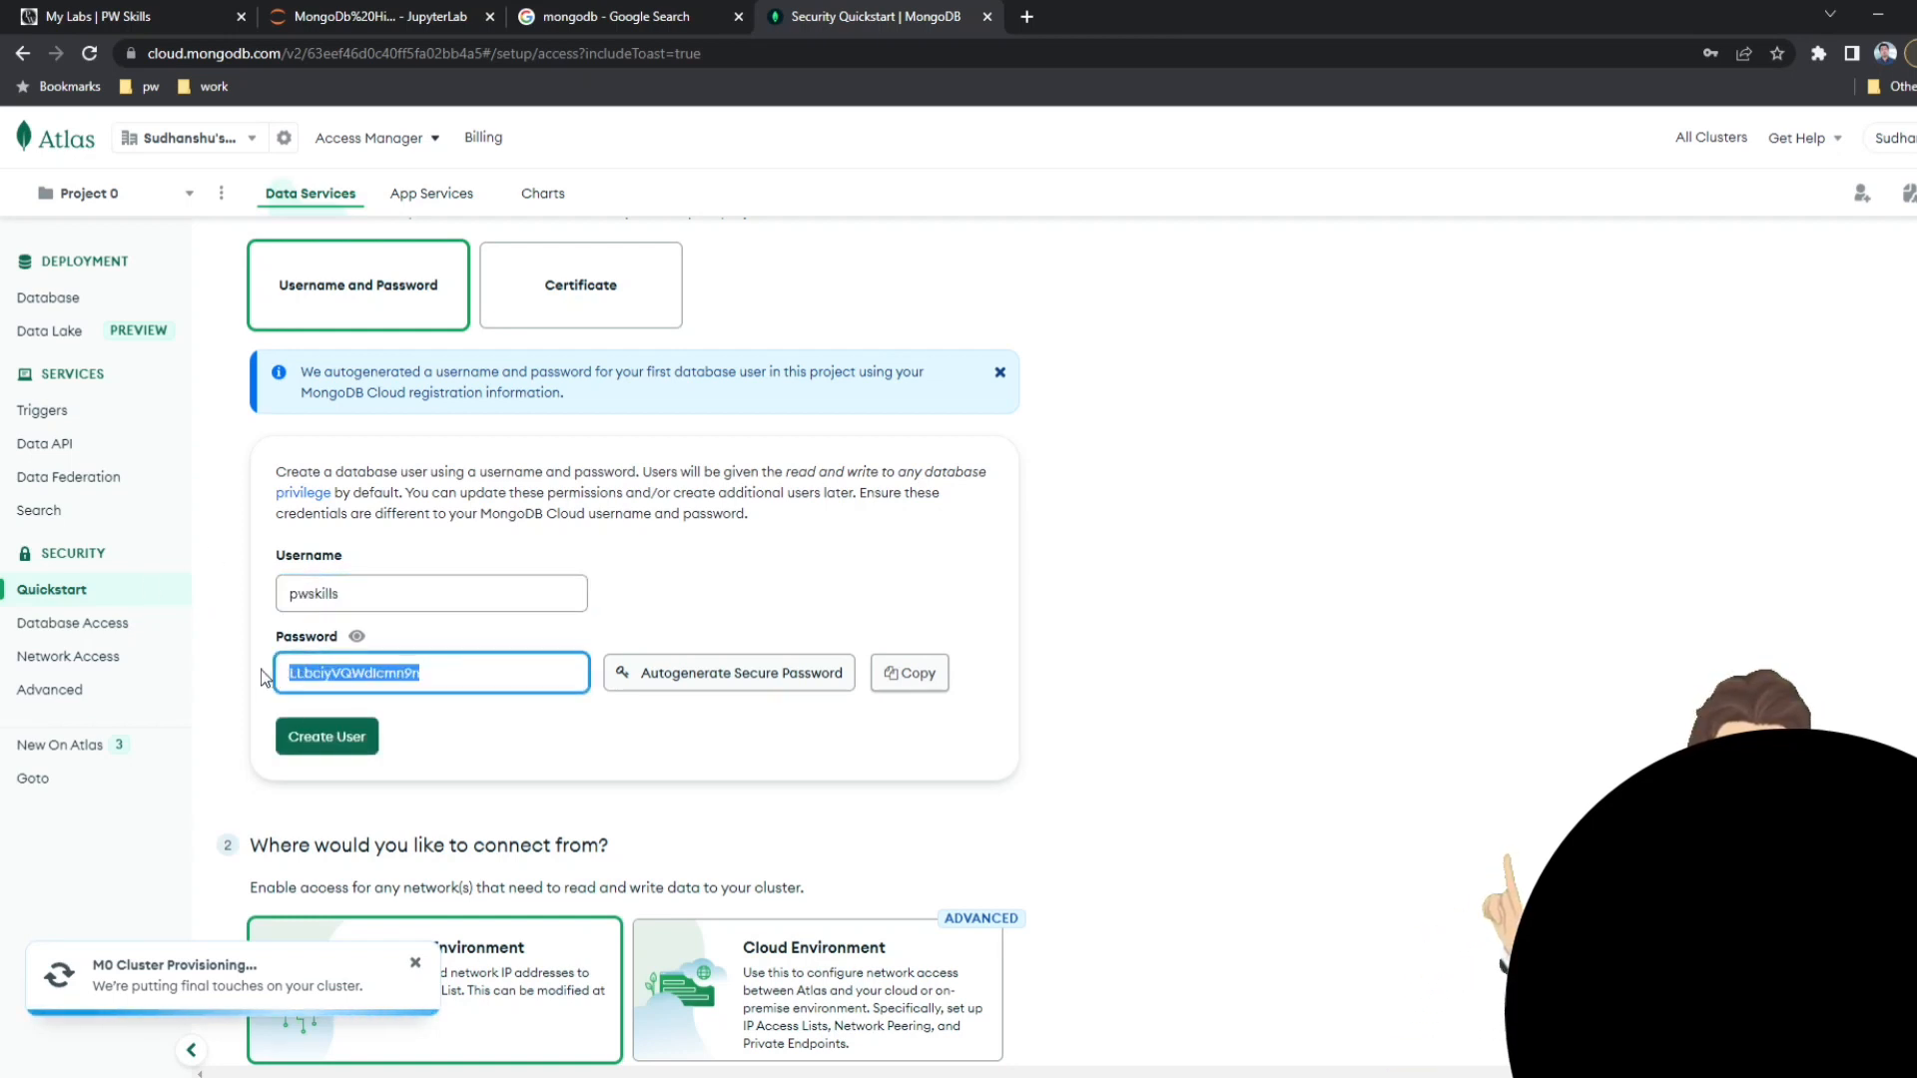
key("BackSpace")
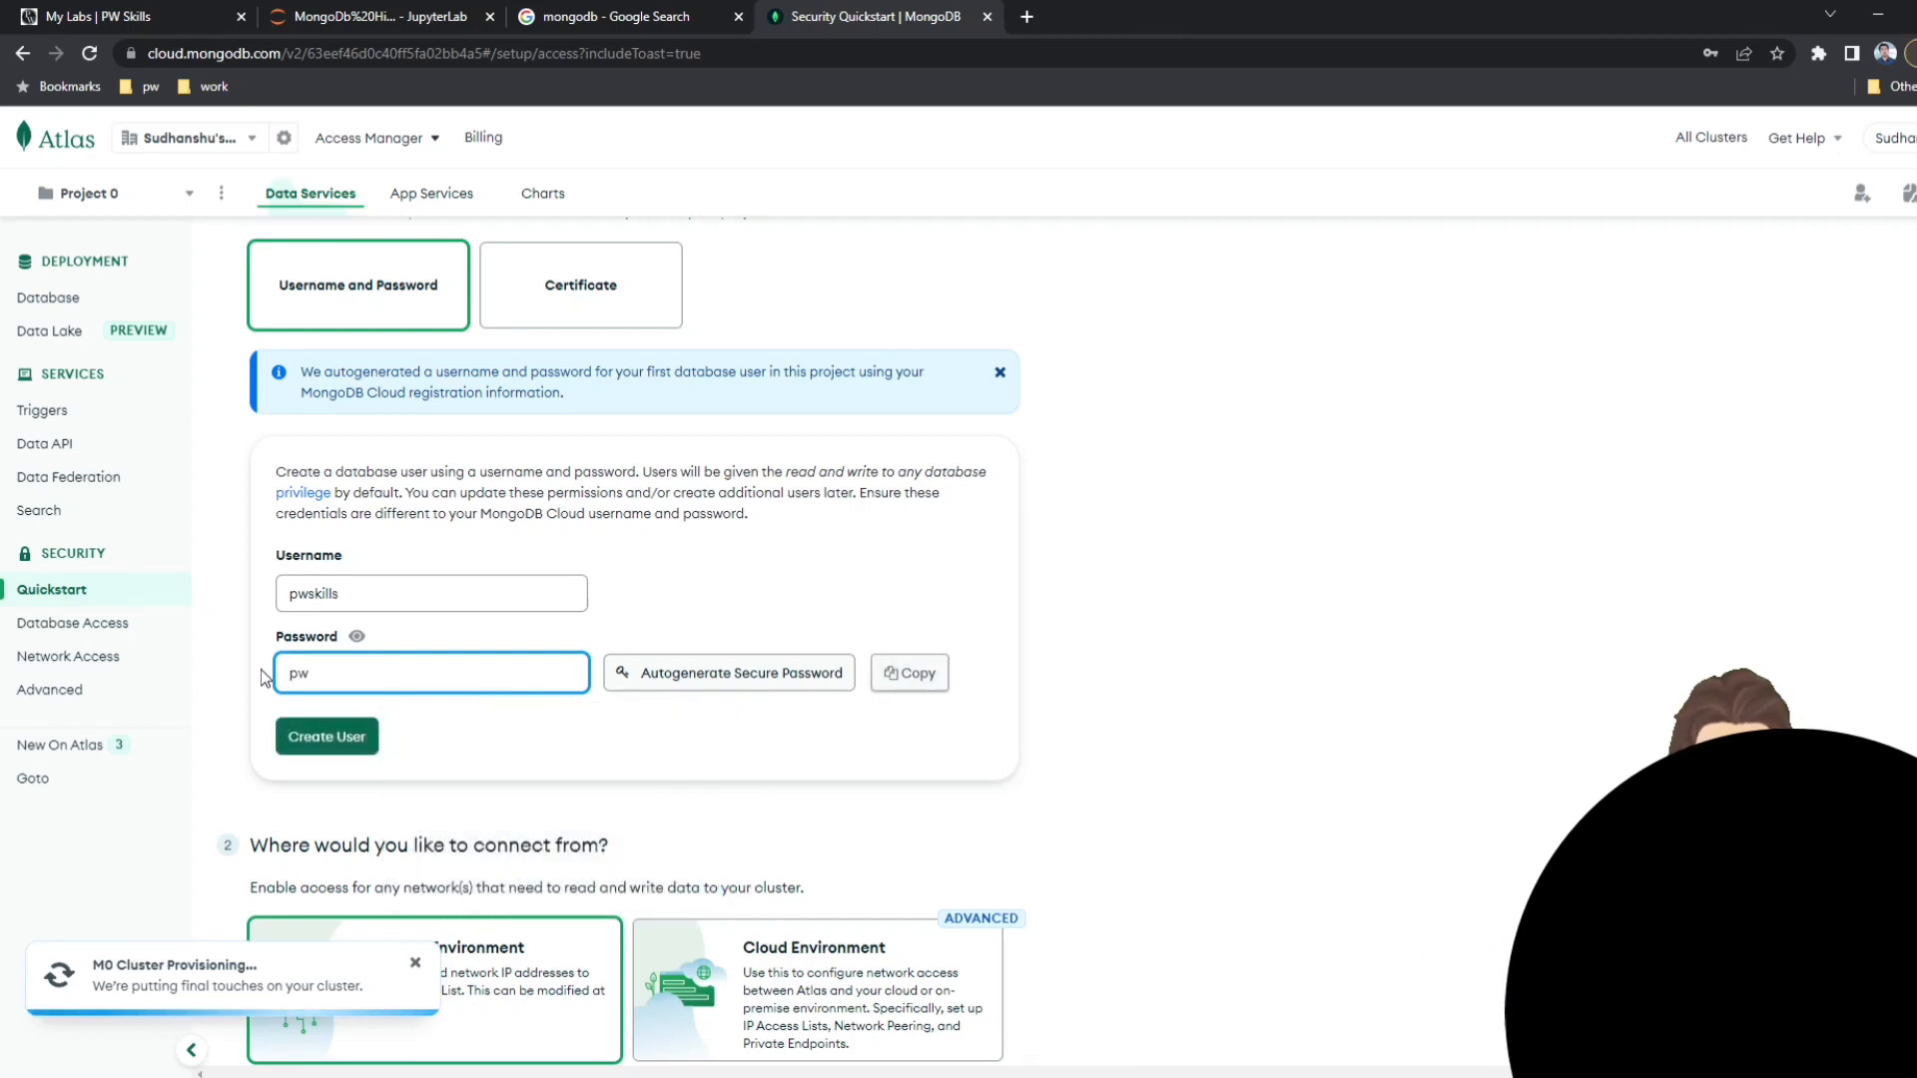
left_click_drag(377, 598, 272, 598)
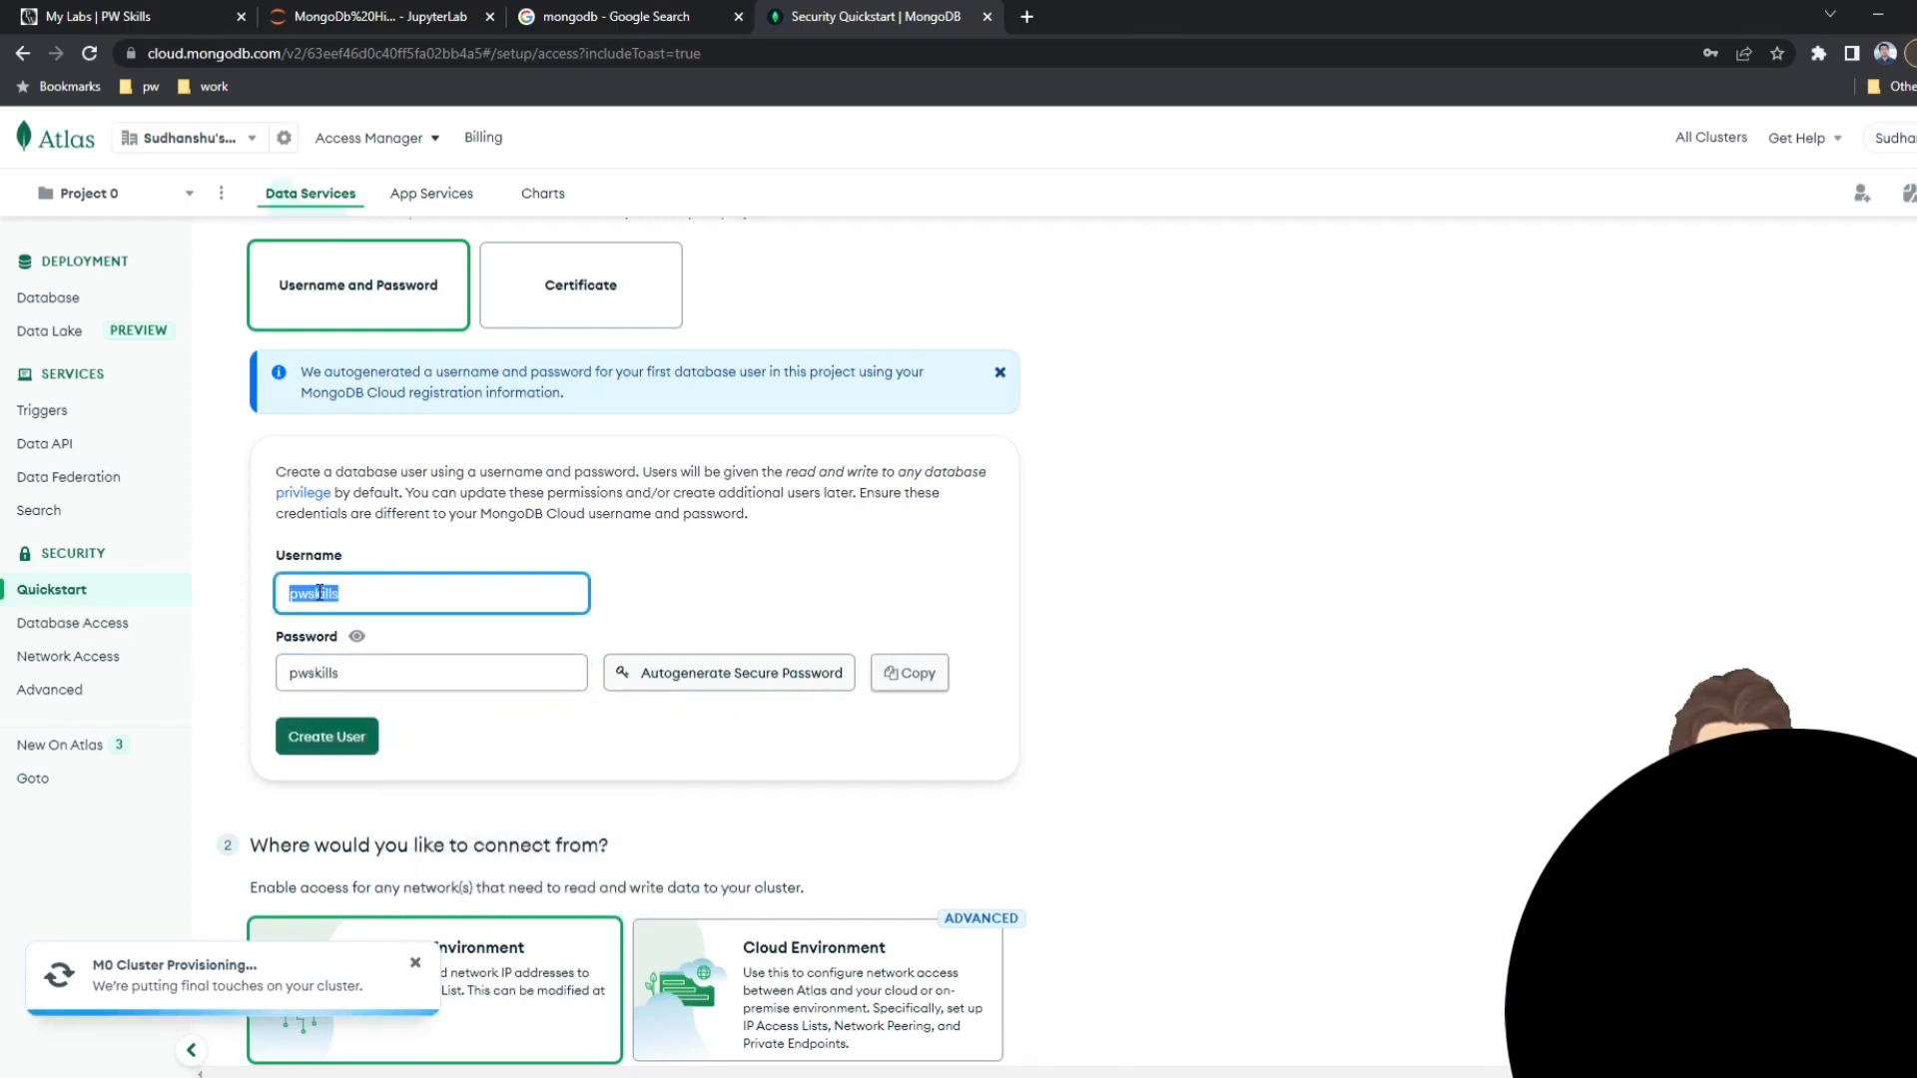
double_click(316, 682)
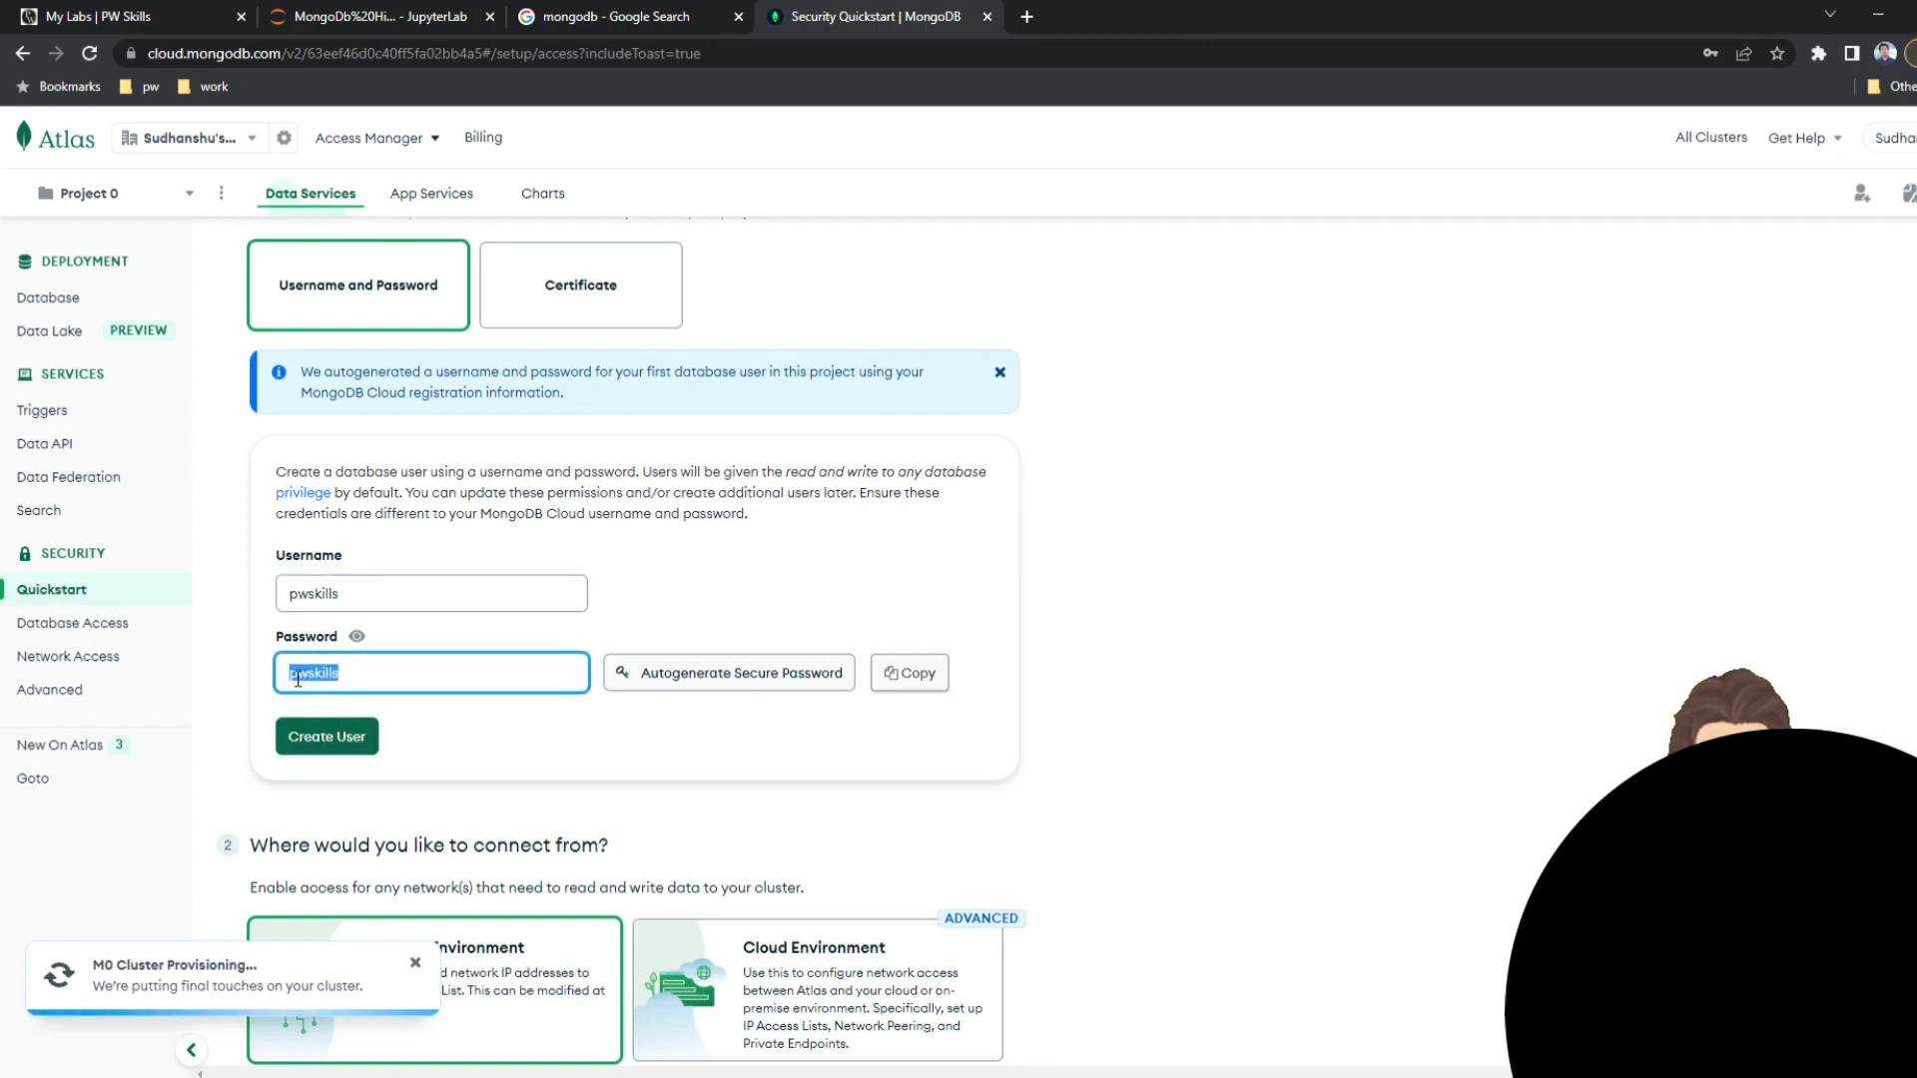
left_click(317, 735)
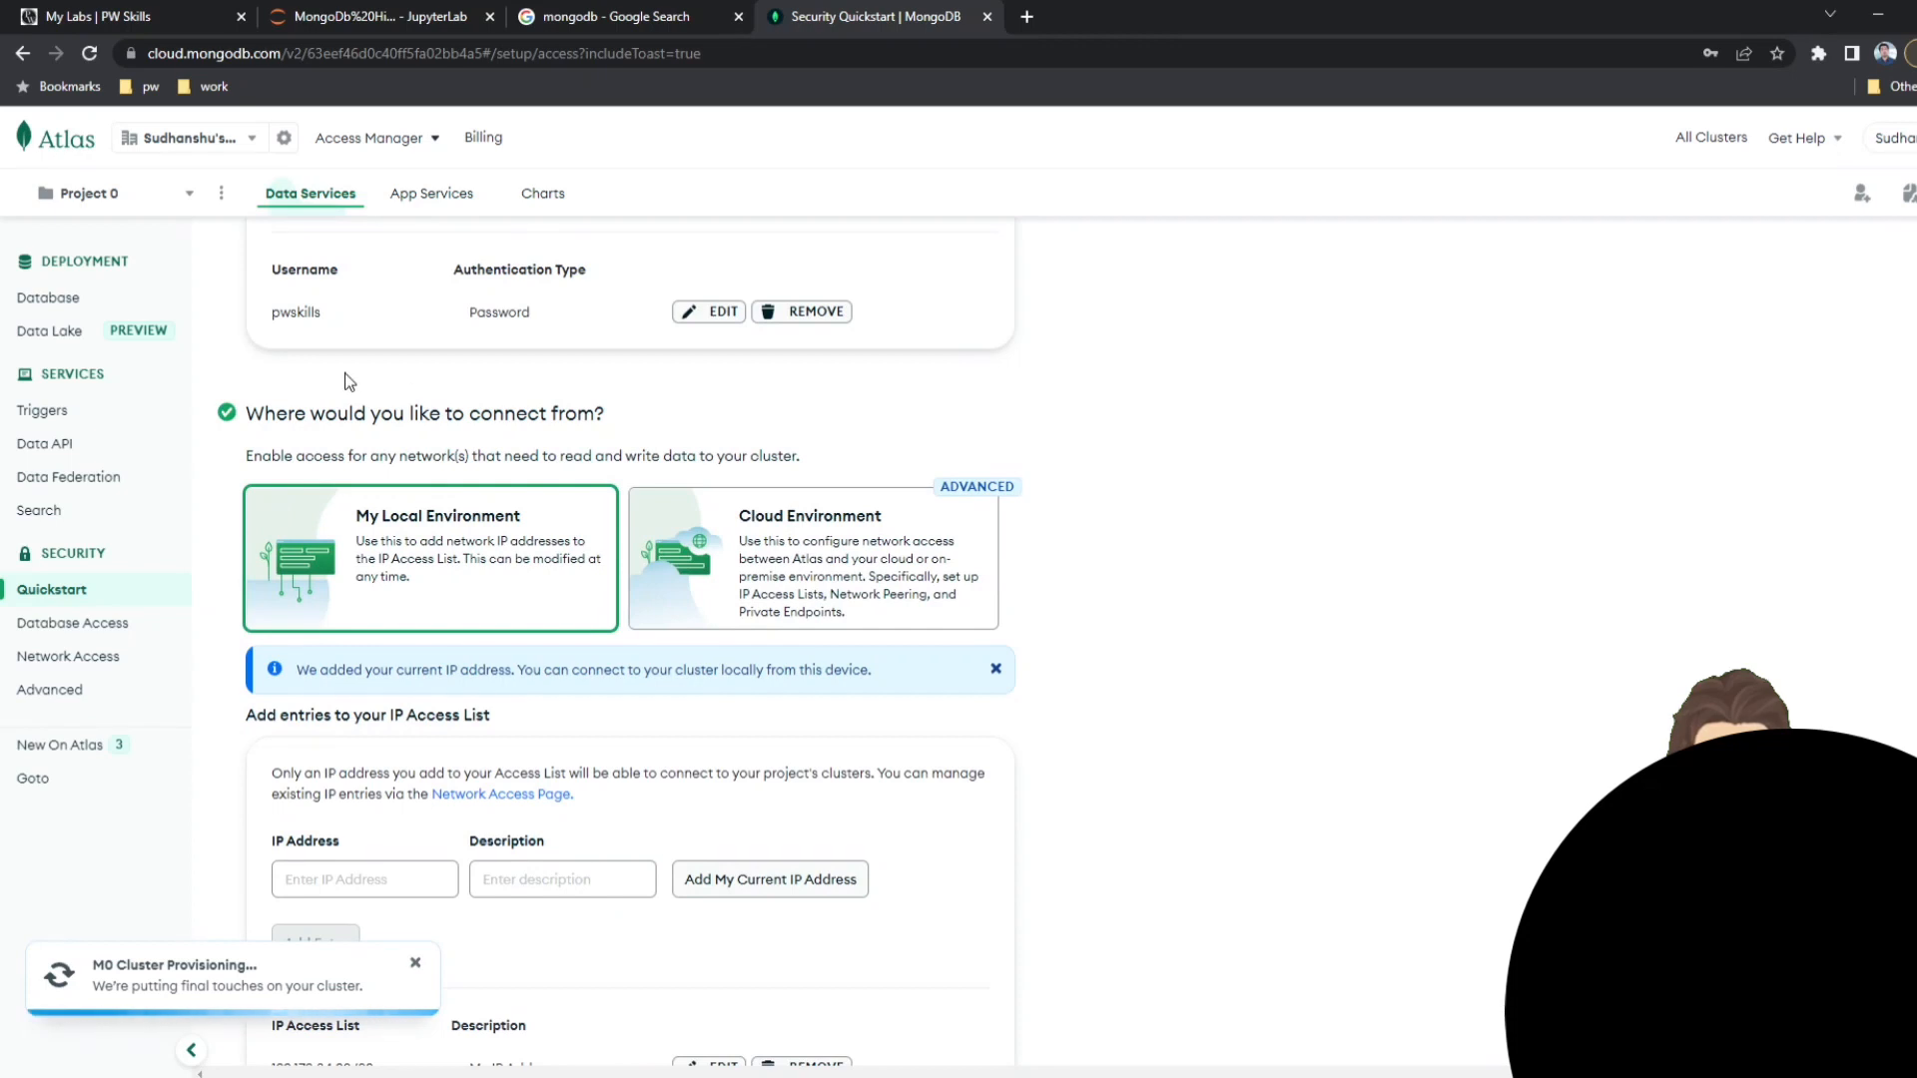
Add 0.0.0.0/0 to the project's IP Access List under the local environment option.
scroll(389, 361, "down", 1)
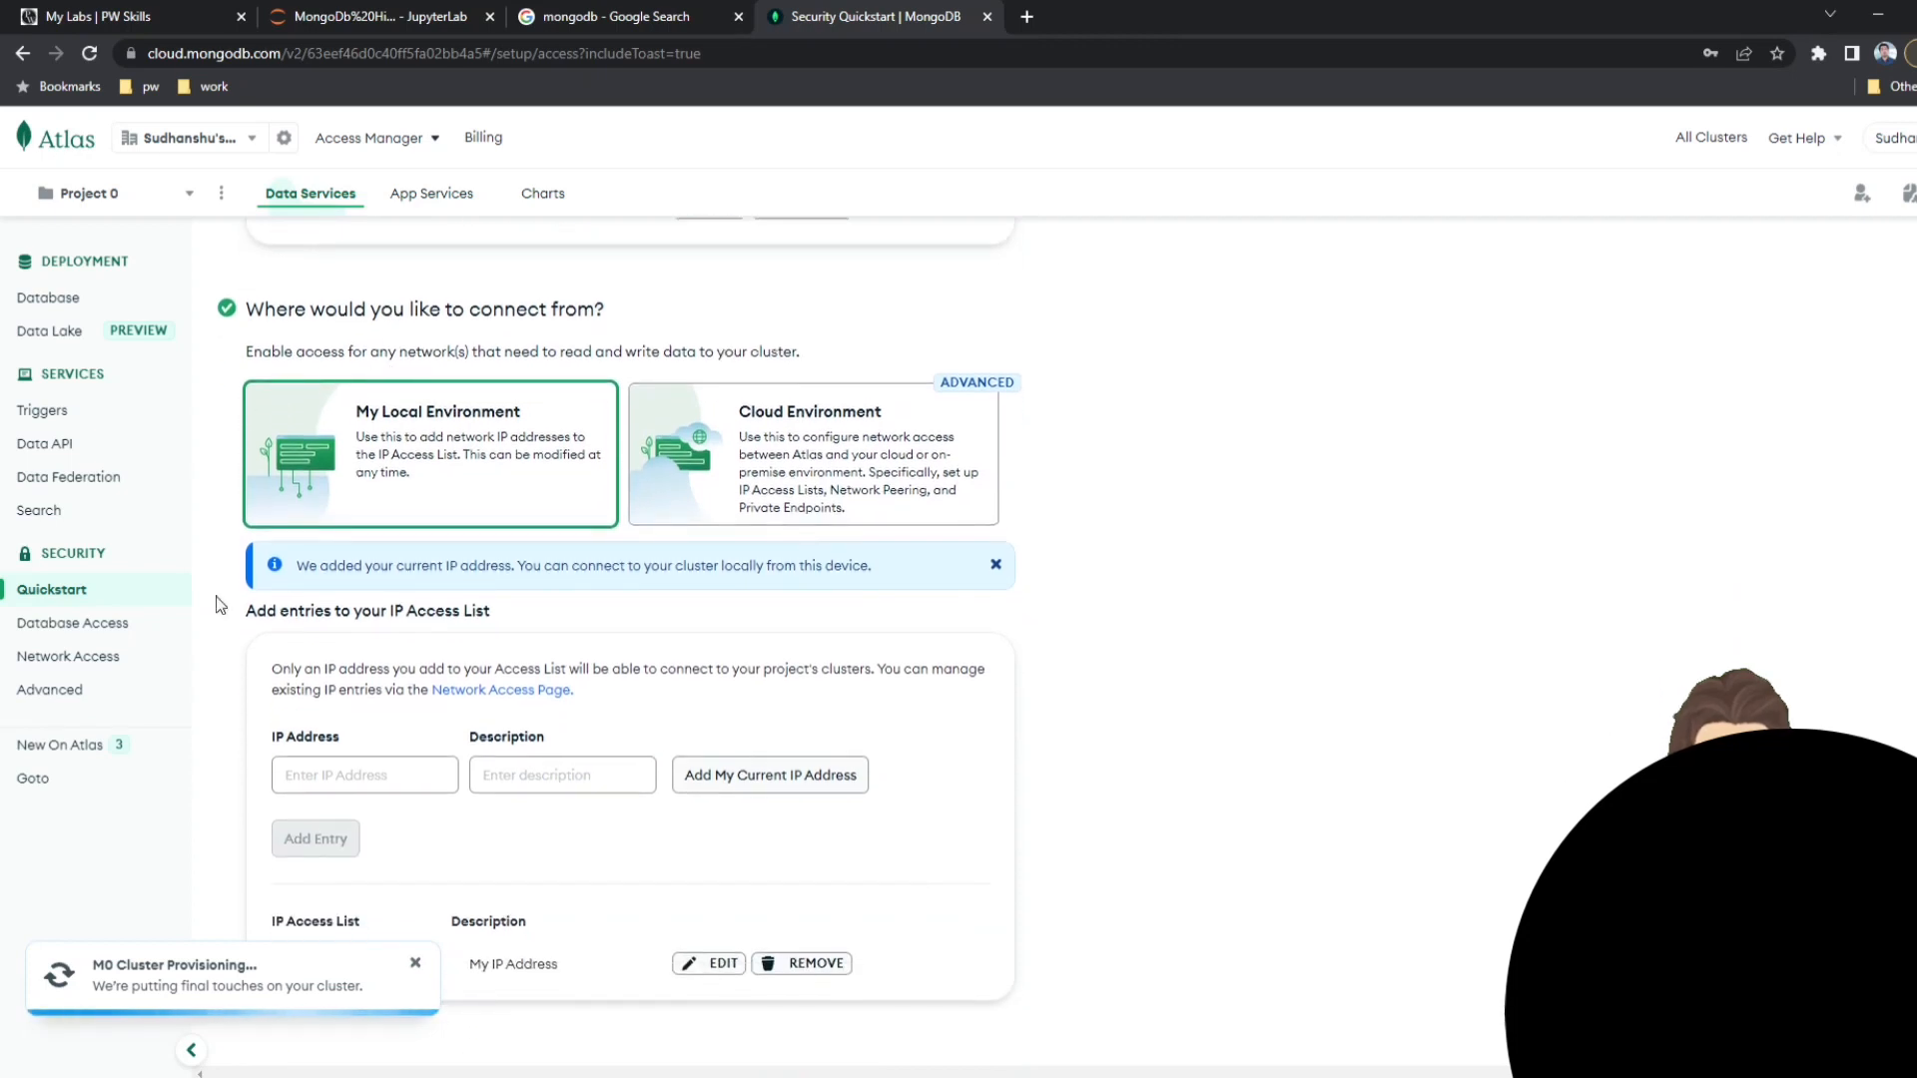
left_click_drag(240, 620, 511, 621)
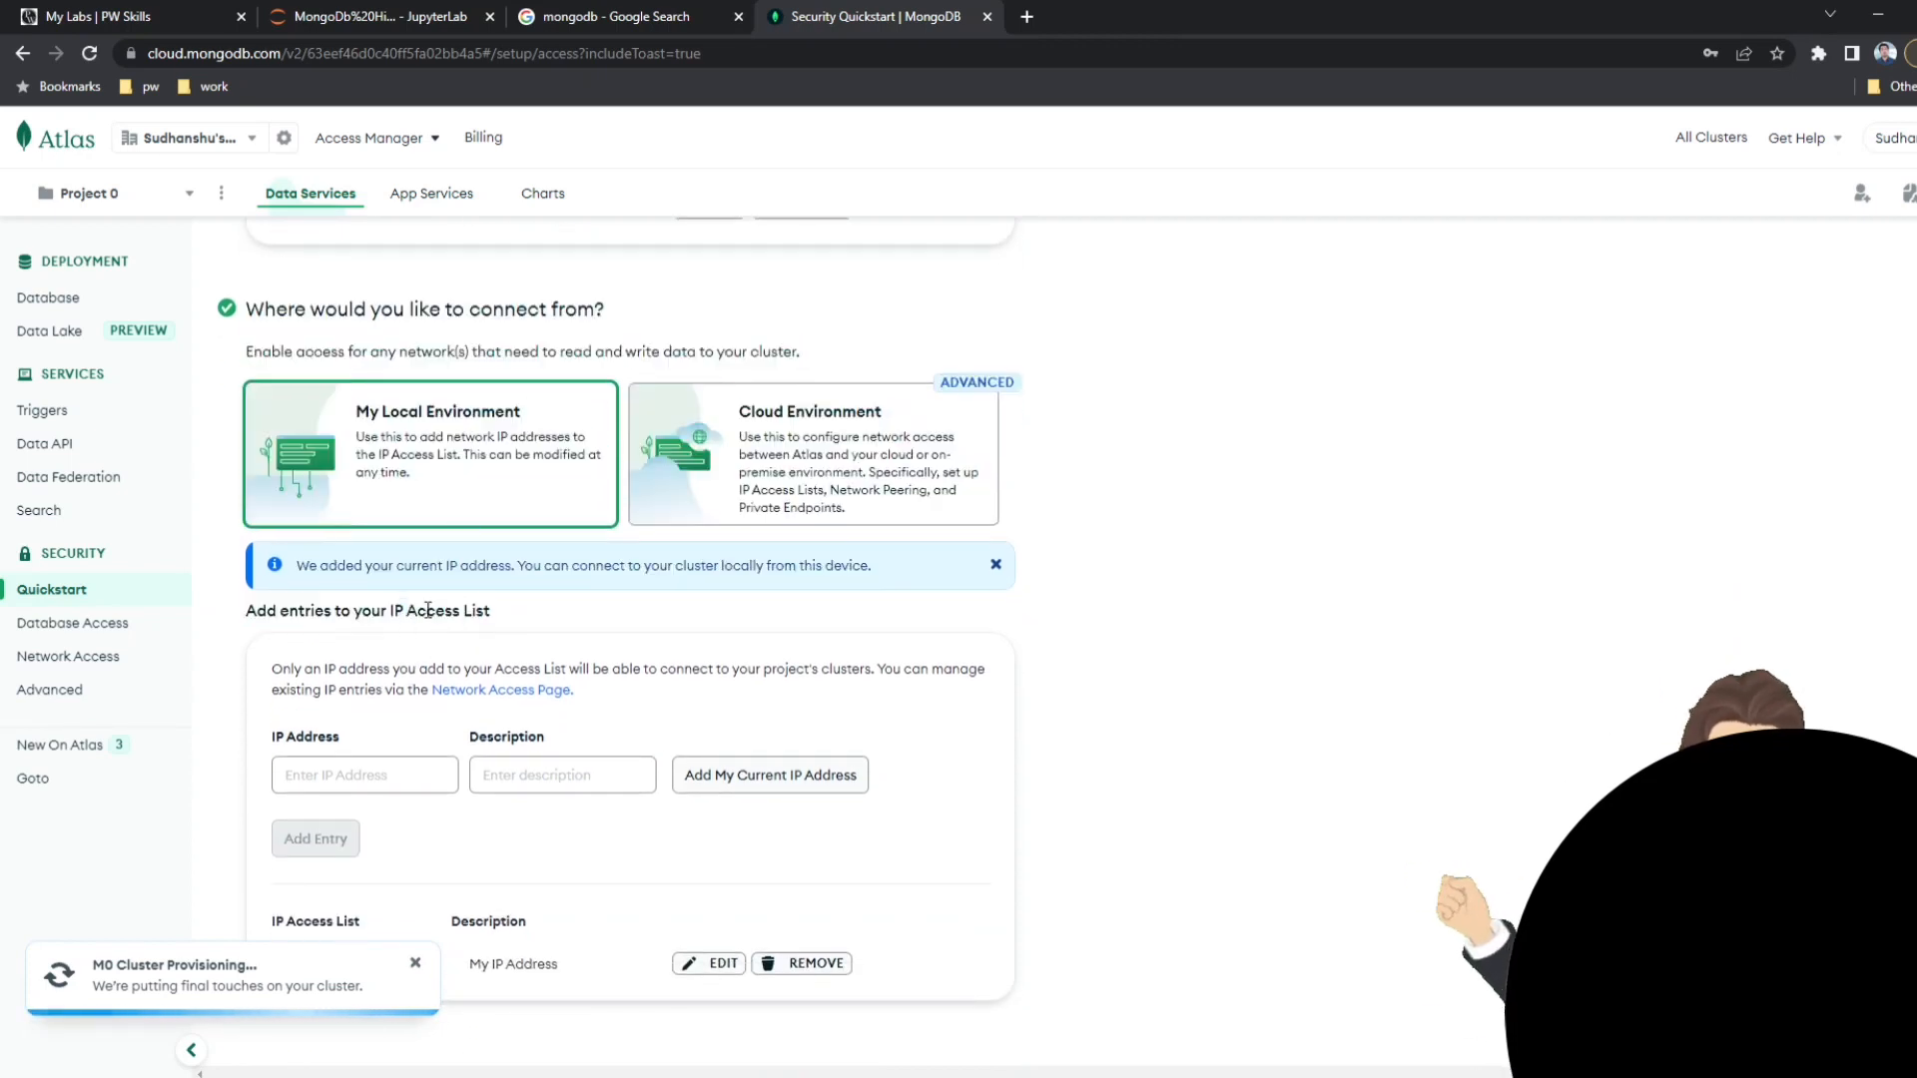
triple_click(473, 610)
left_click(389, 775)
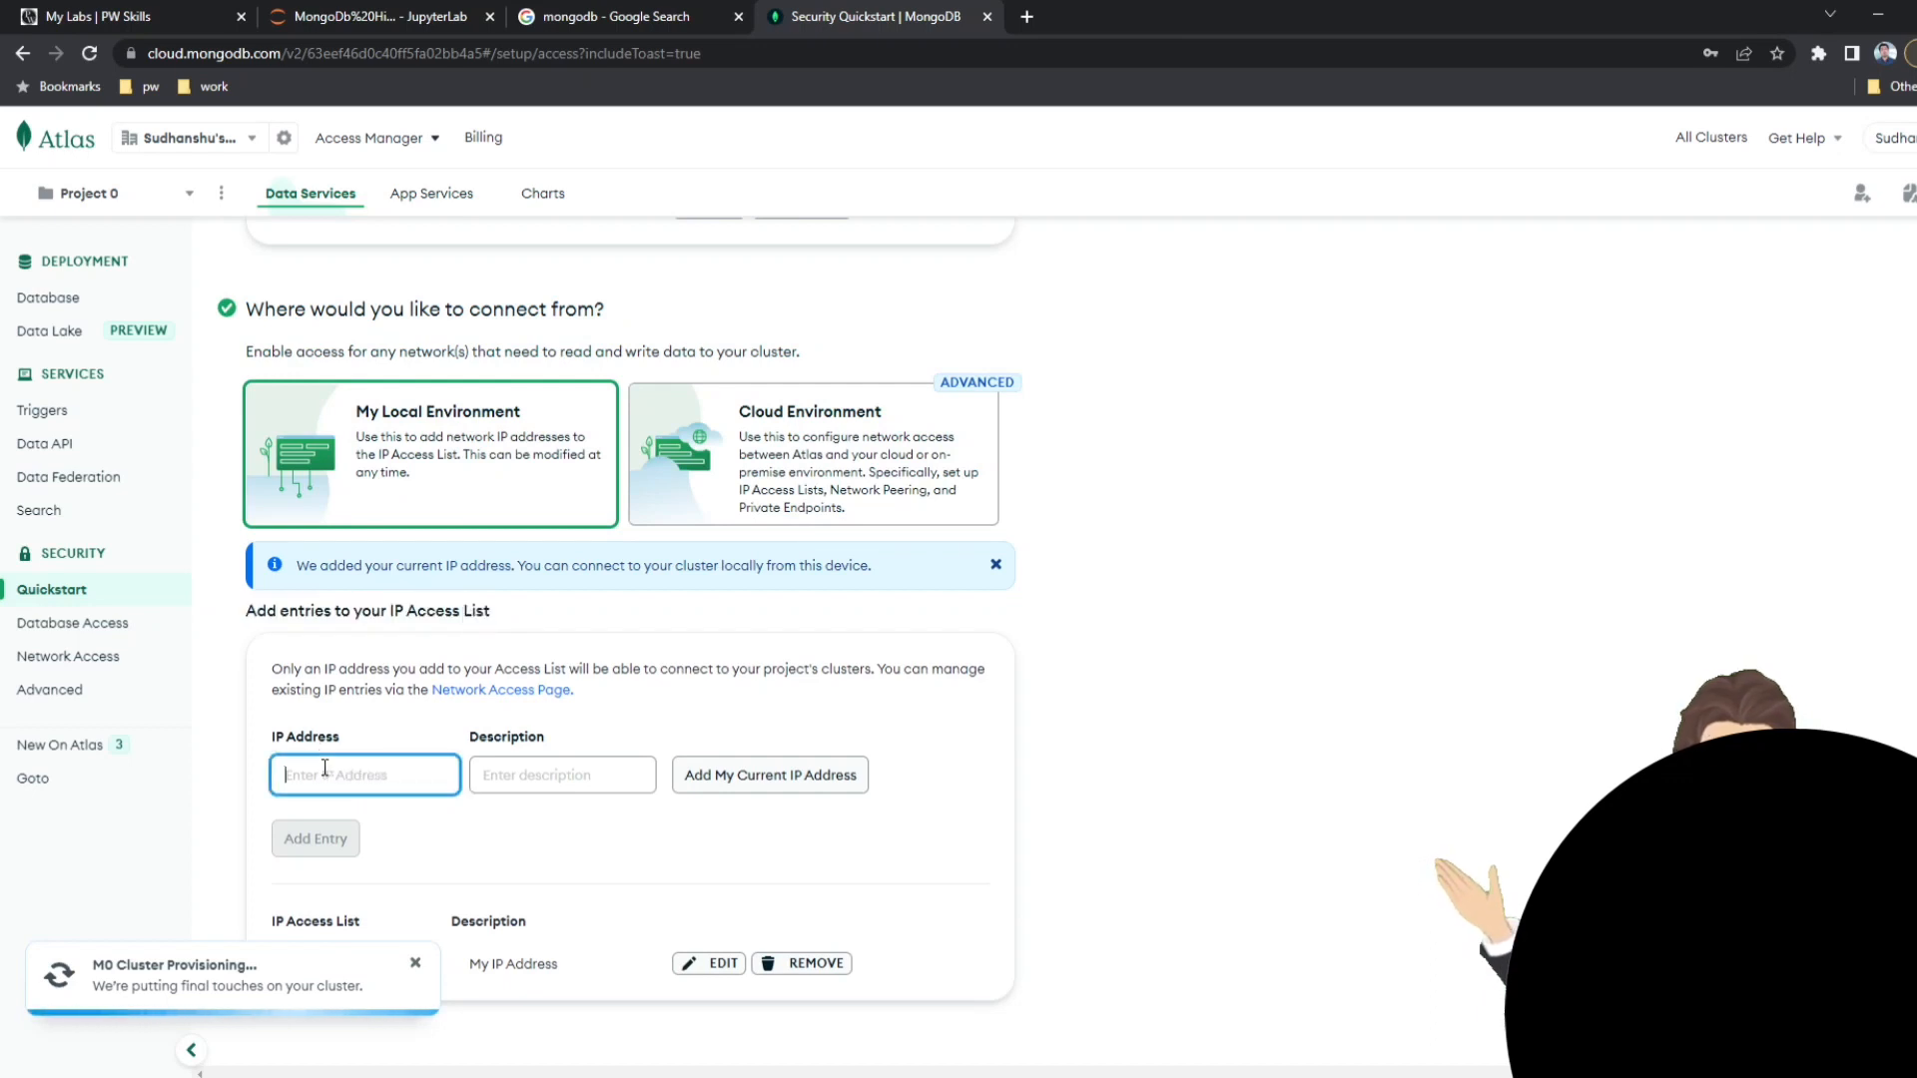
type(".0.0.0")
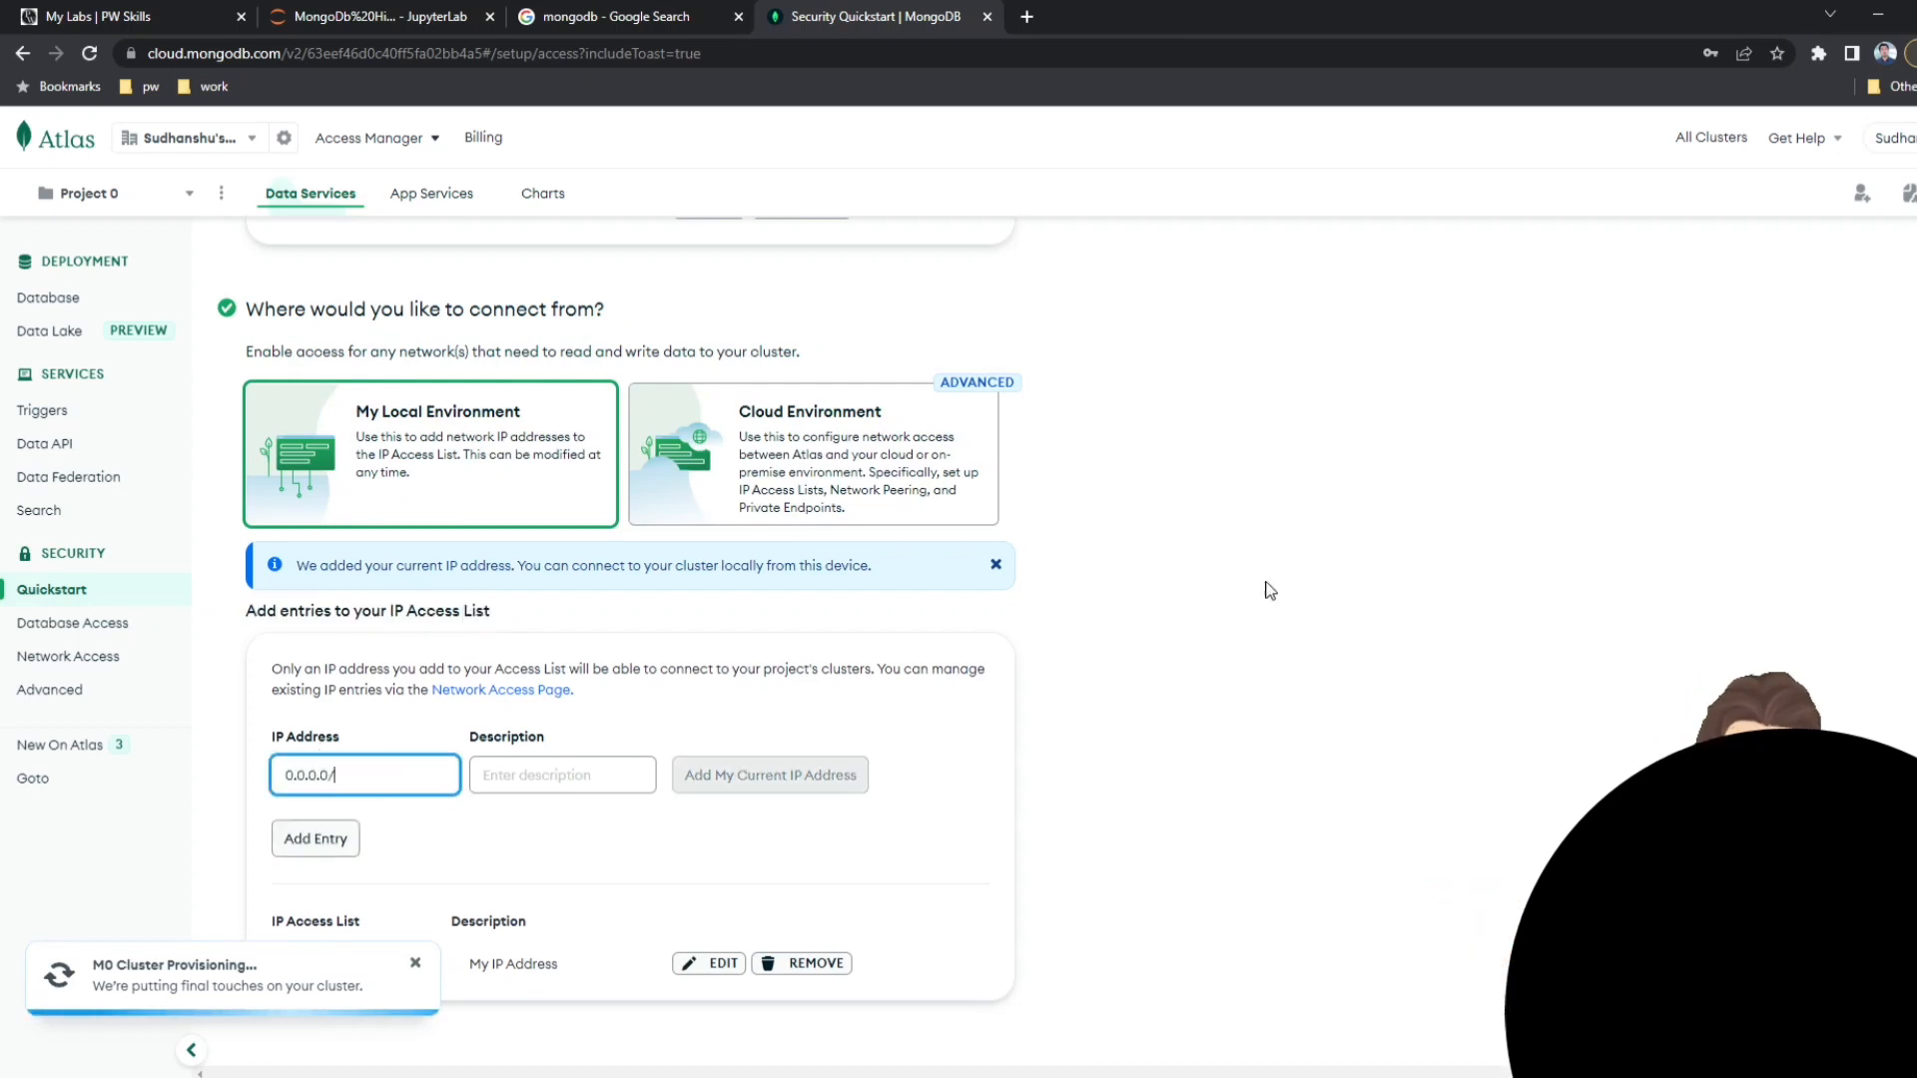
type("/0")
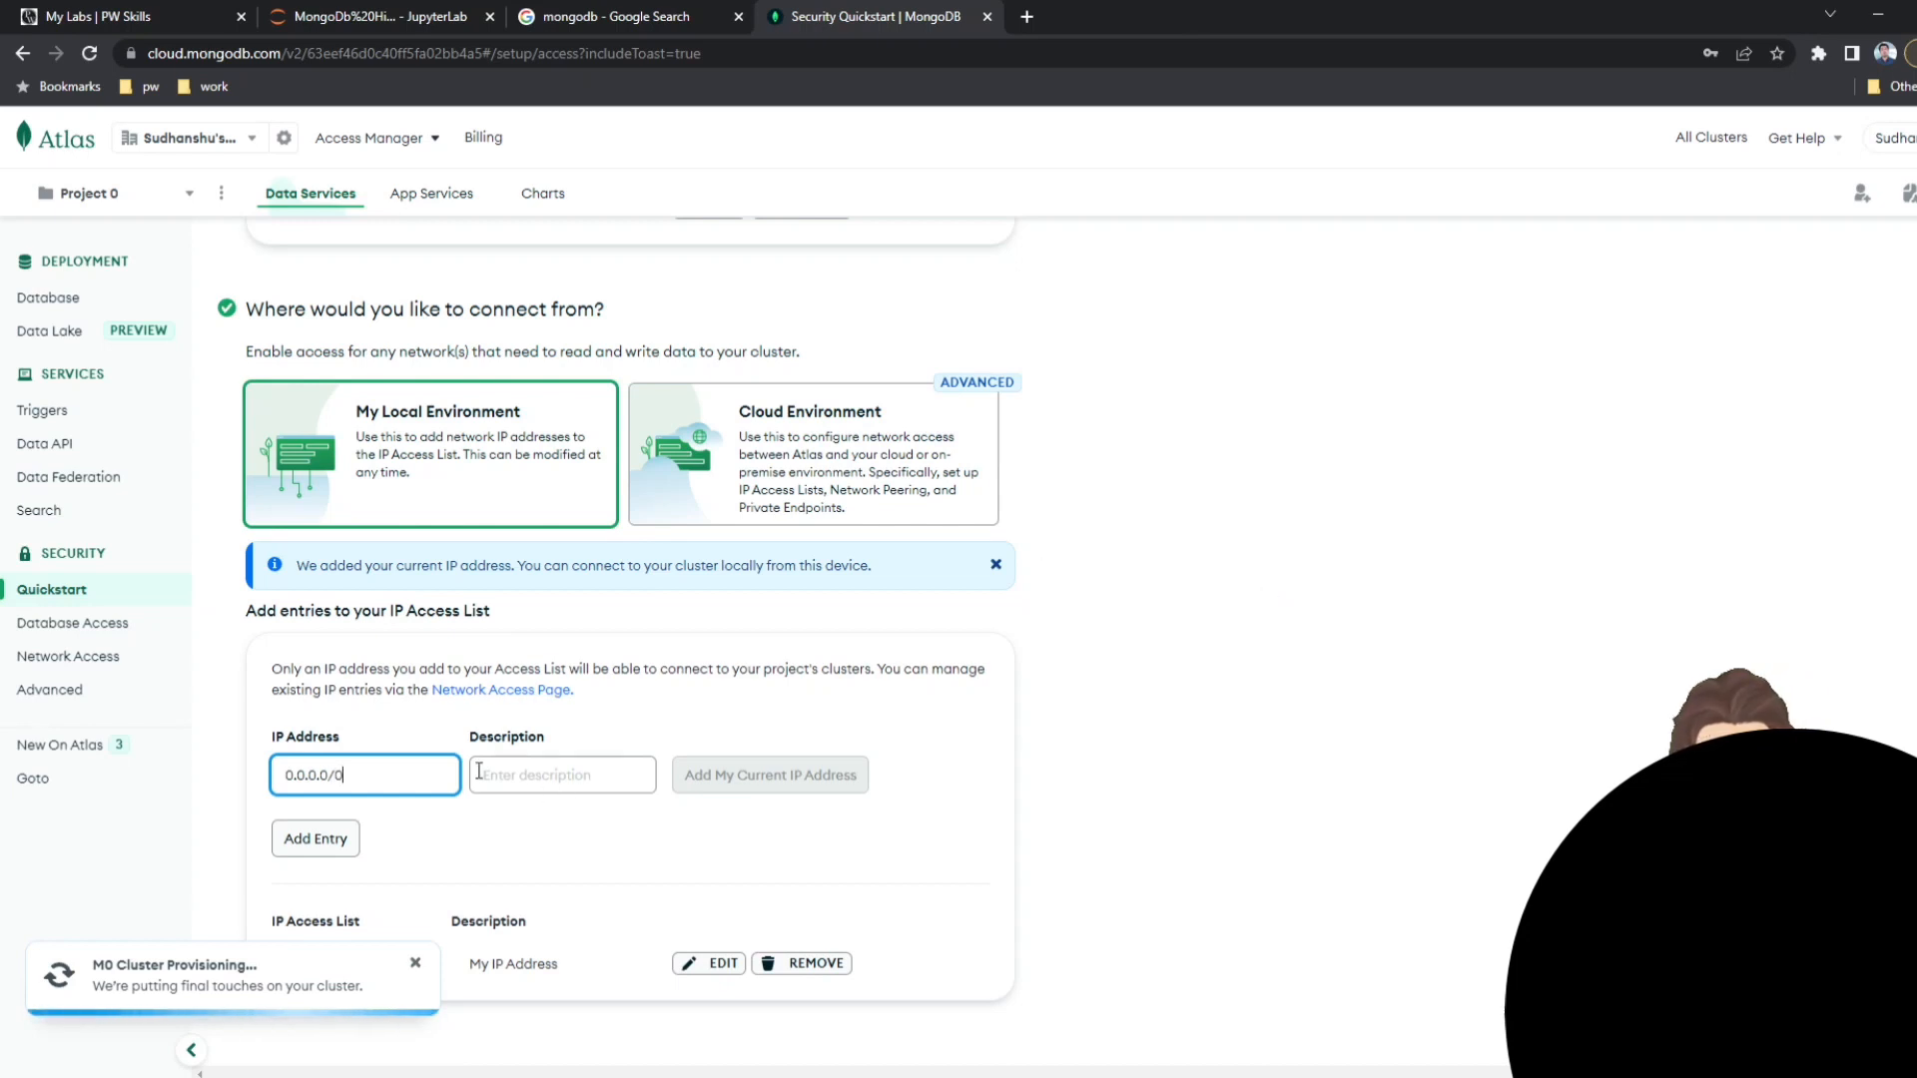
left_click(311, 841)
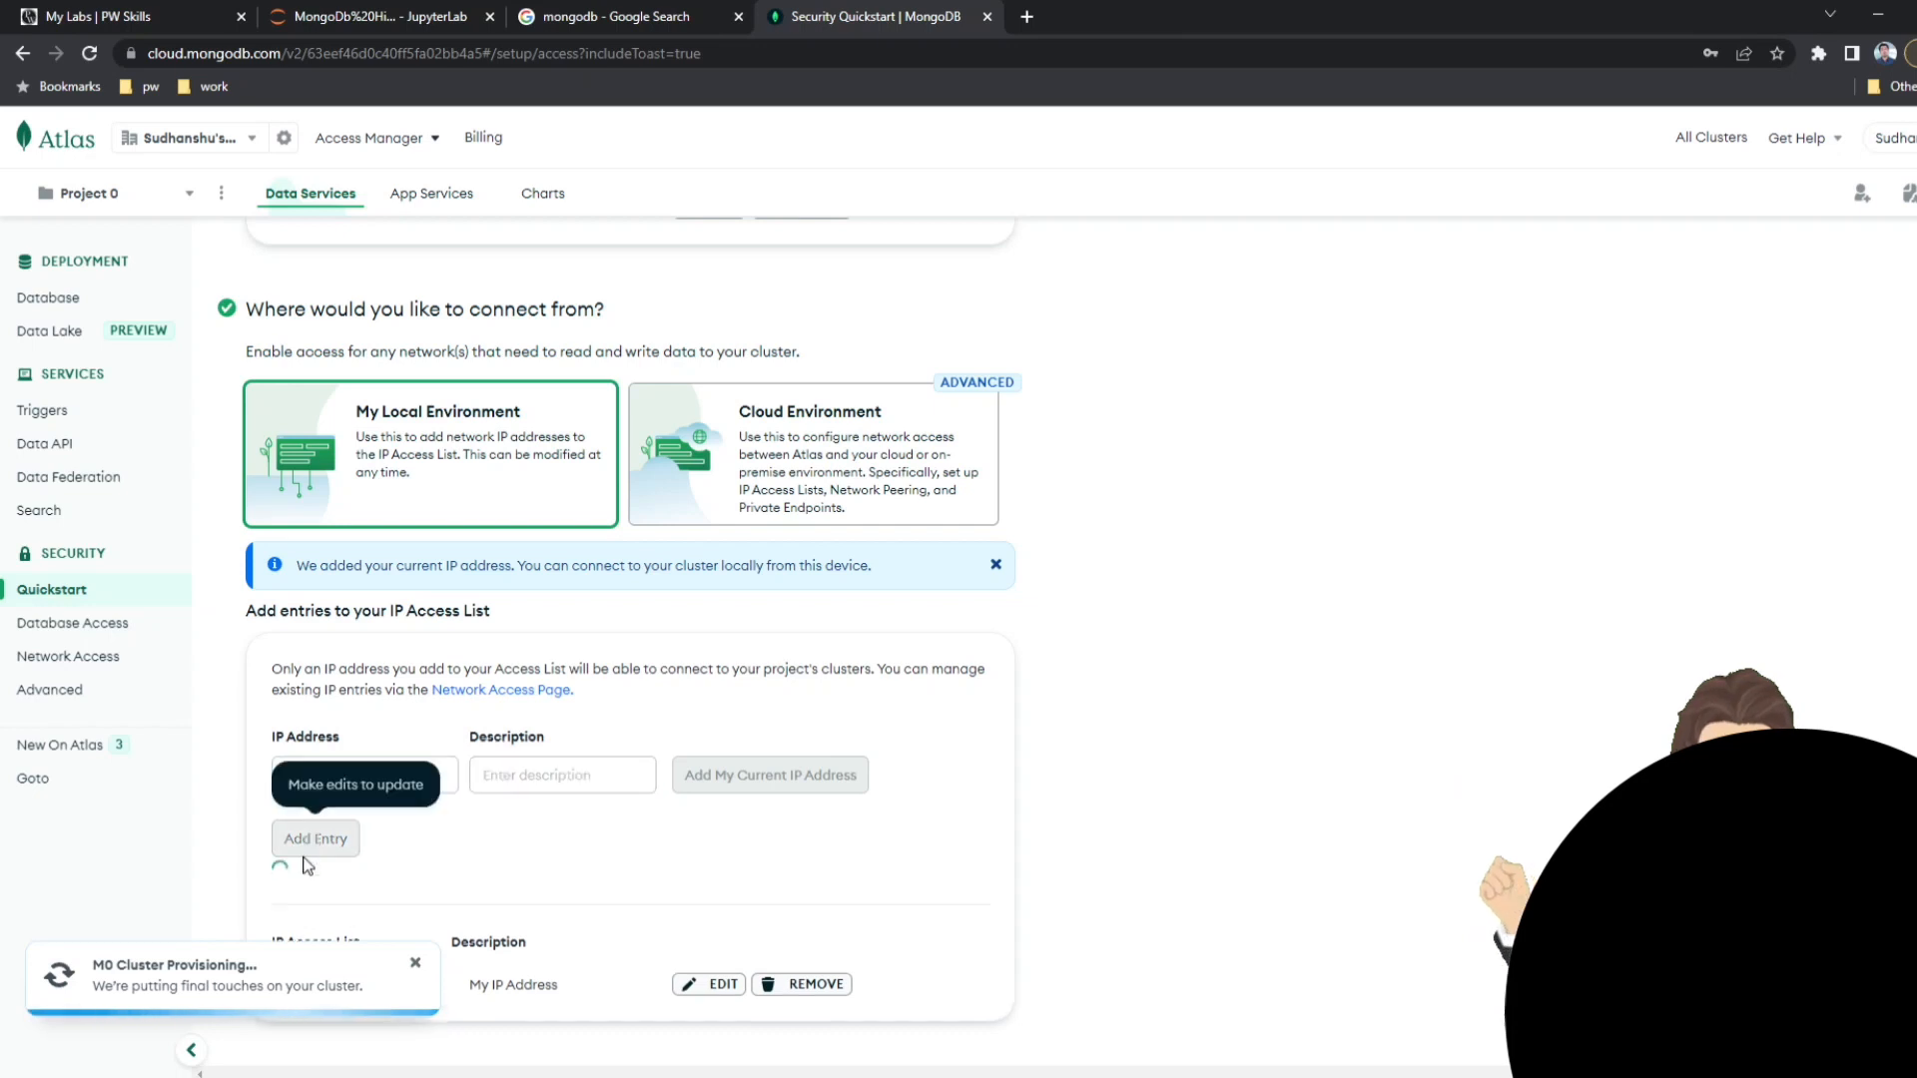
scroll(297, 794, "down", 2)
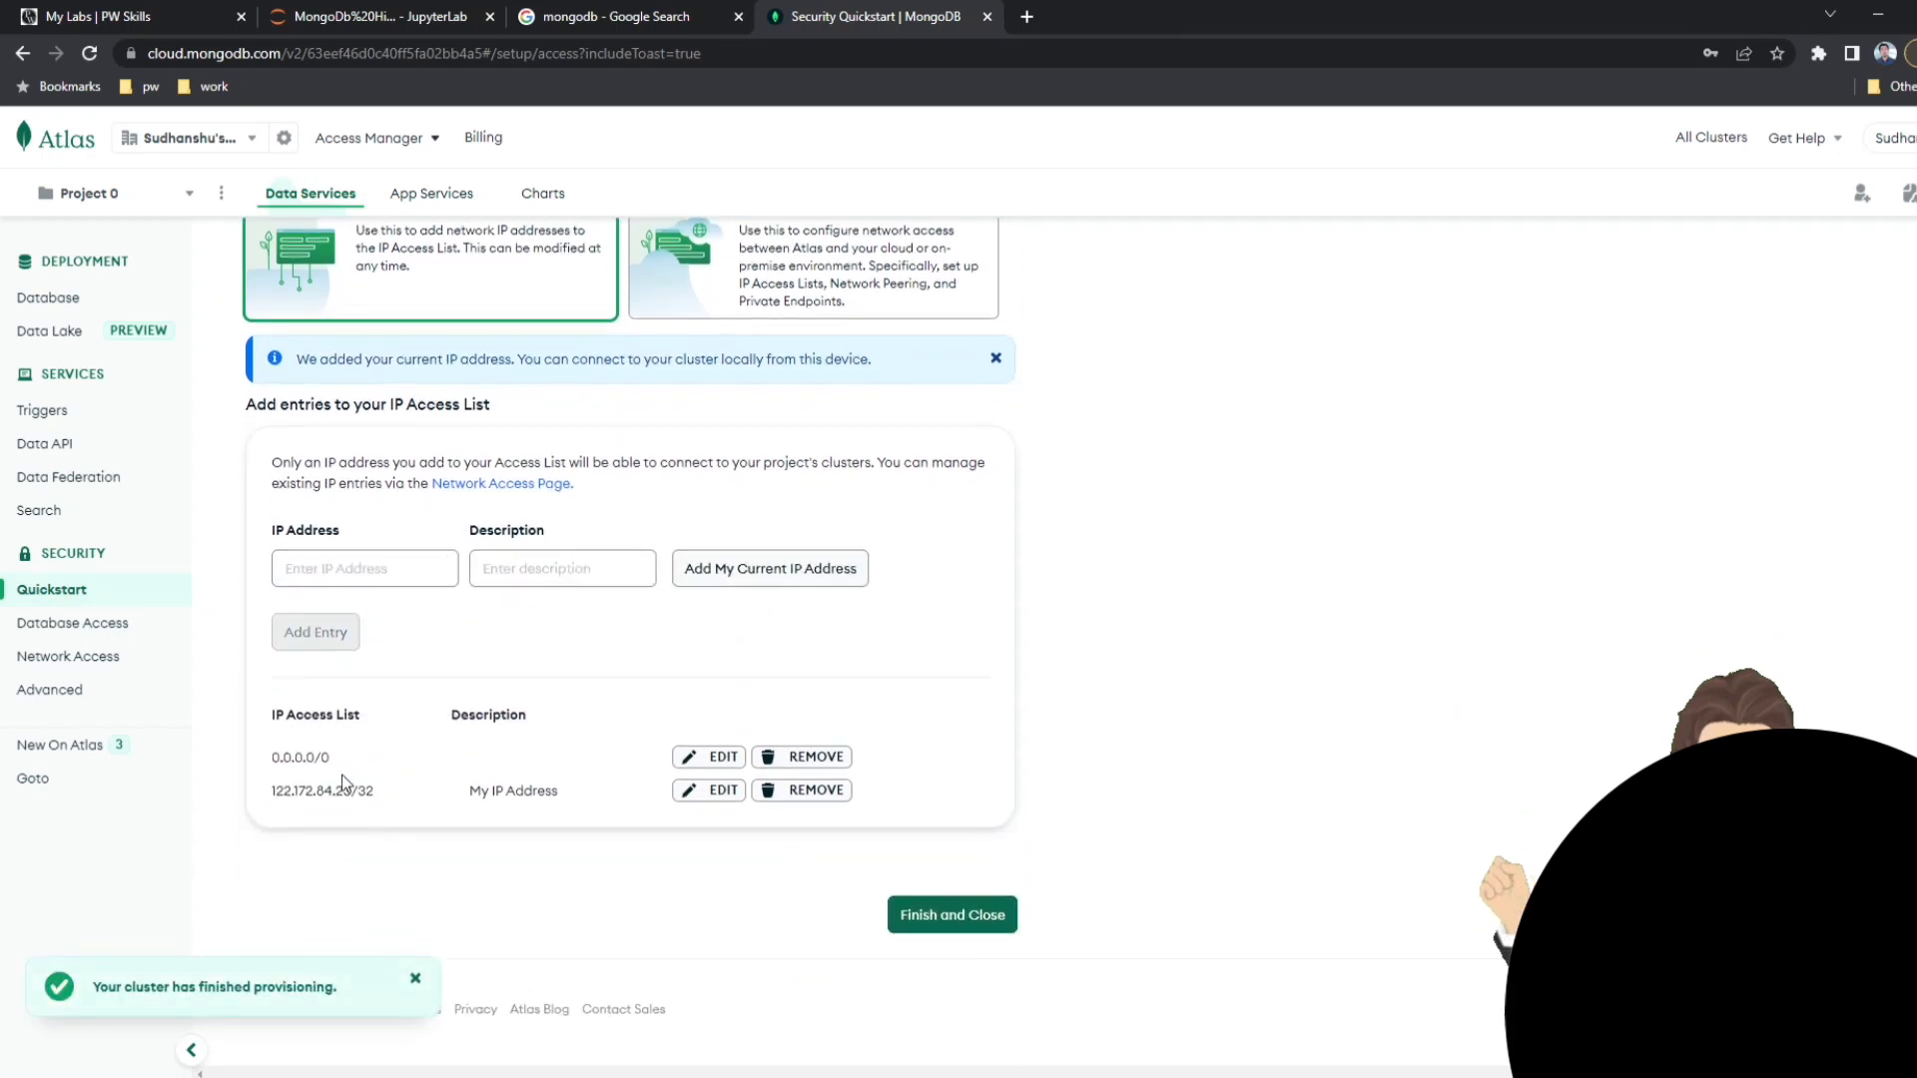
Check the new 0.0.0.0/0 access entry, finish the security quickstart and go to the database deployments.
left_click_drag(268, 757, 335, 759)
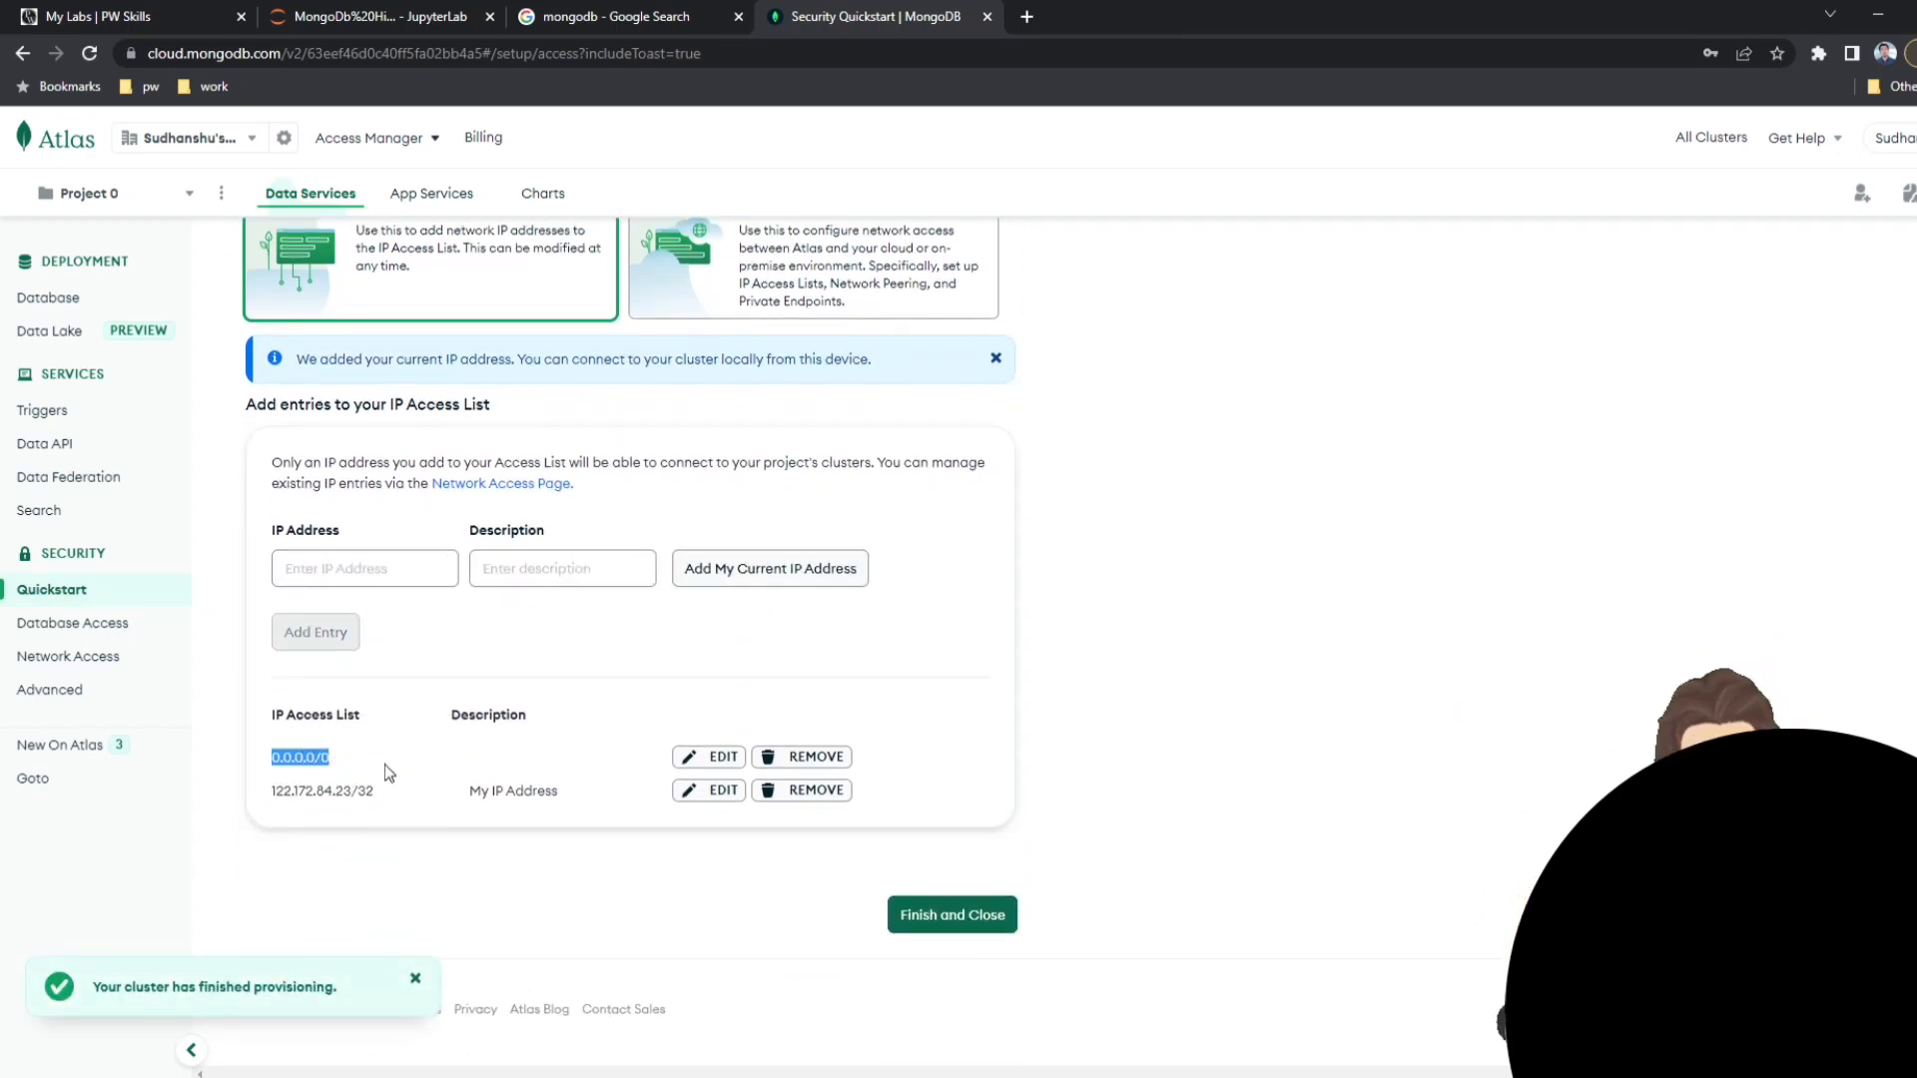
left_click(385, 770)
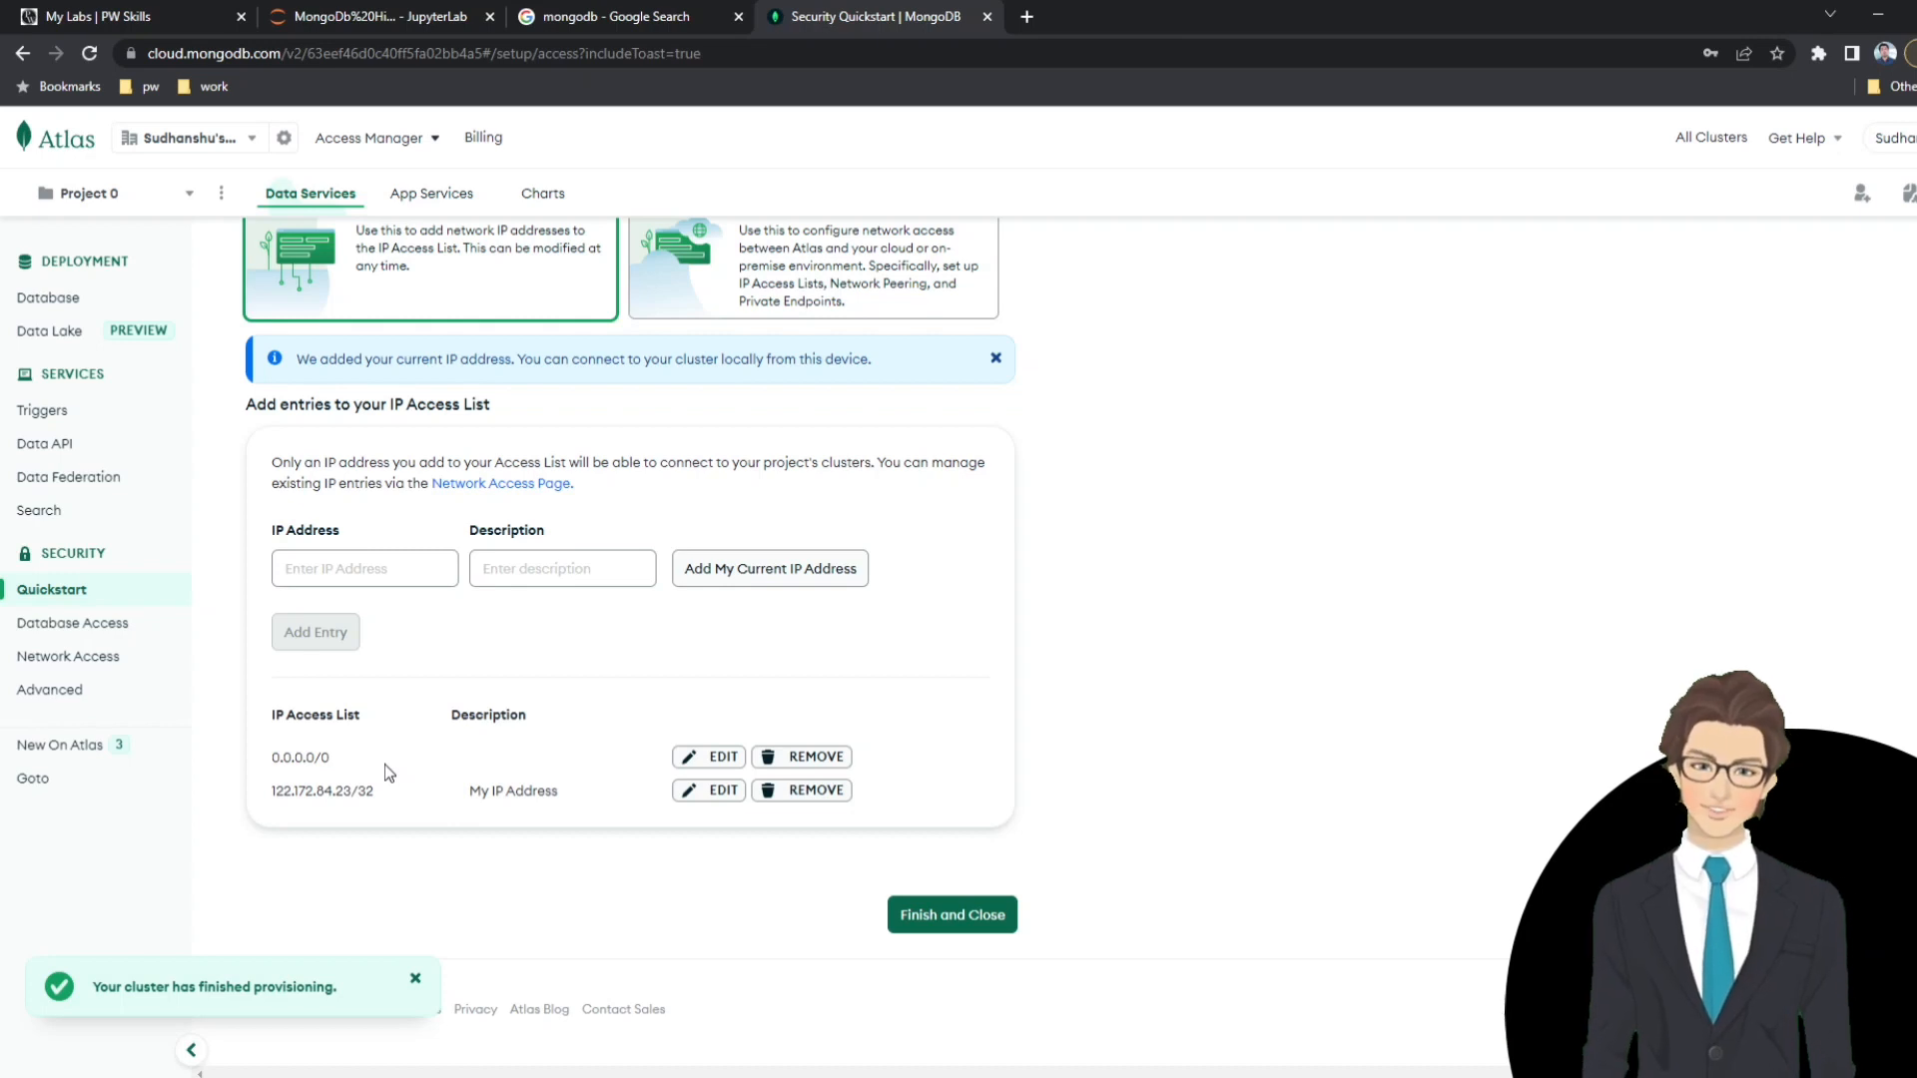
triple_click(306, 755)
double_click(307, 756)
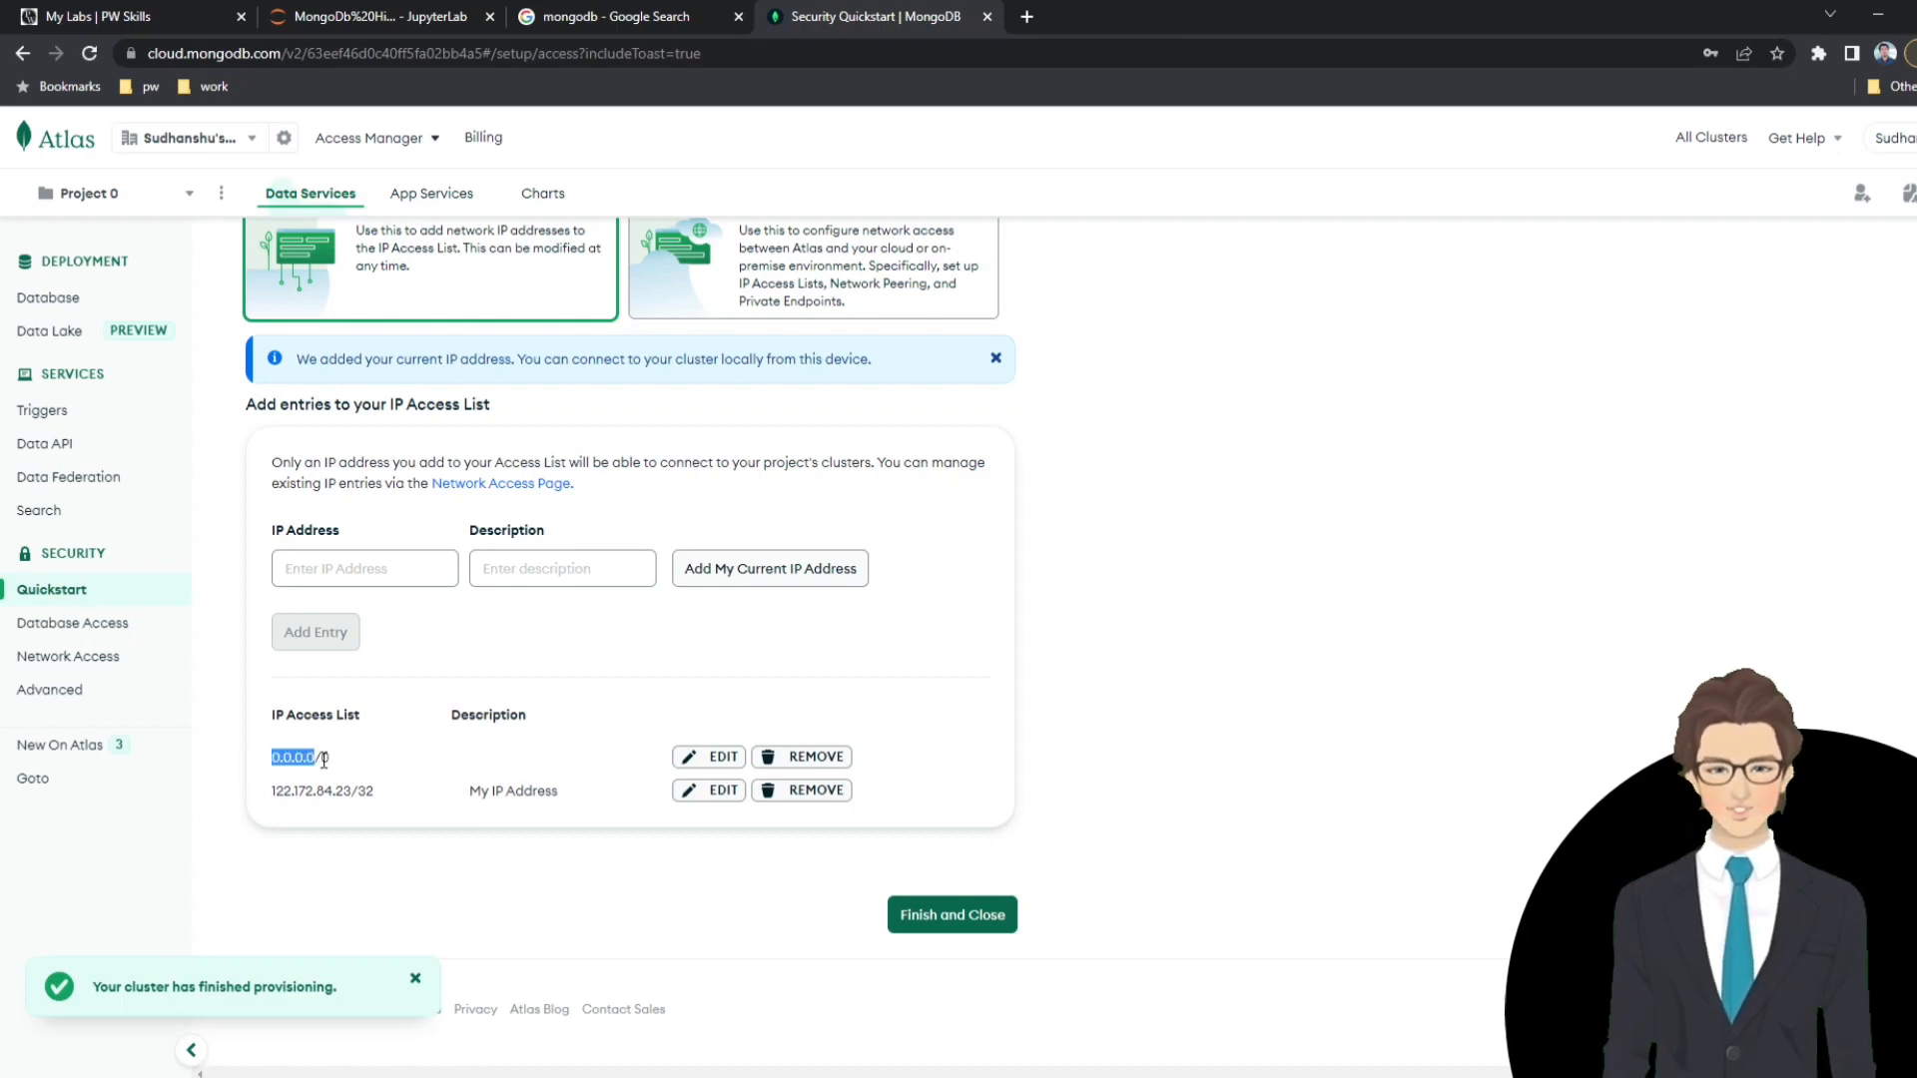
left_click(952, 918)
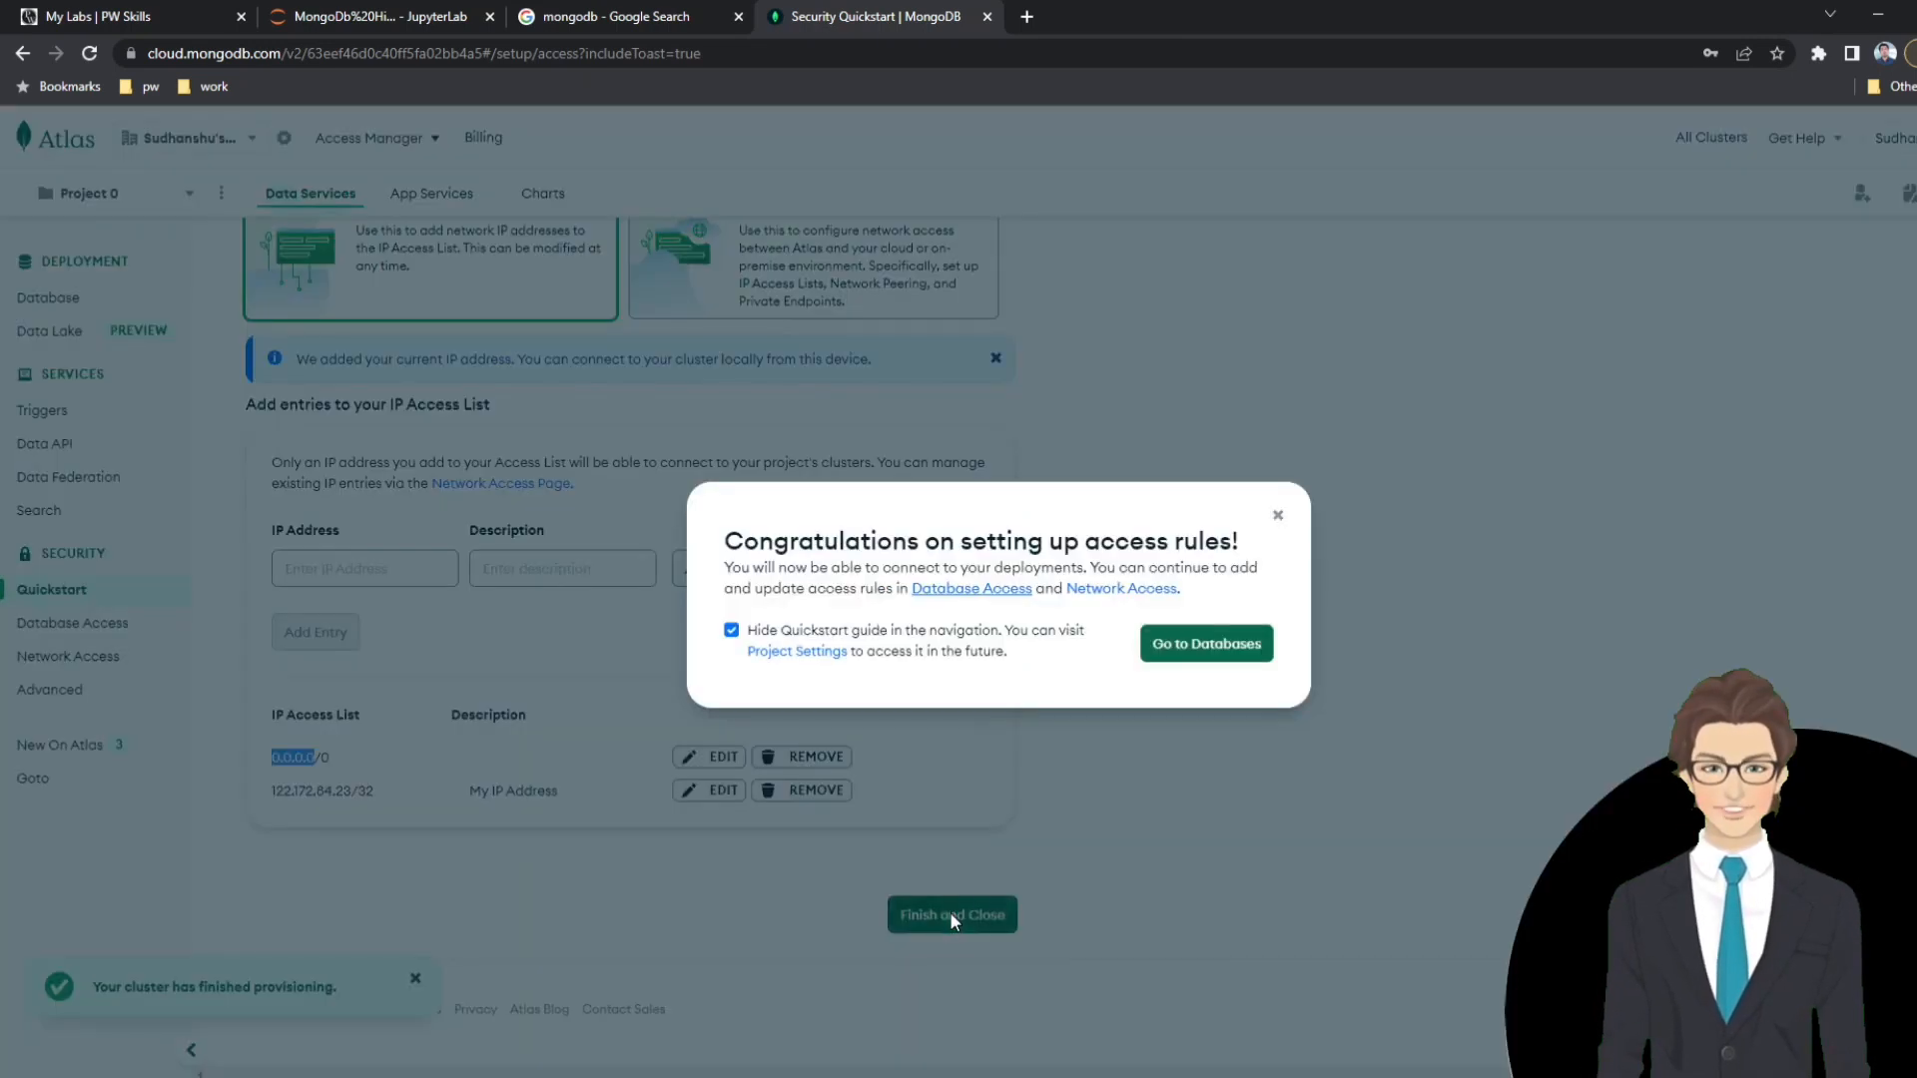
left_click(1204, 644)
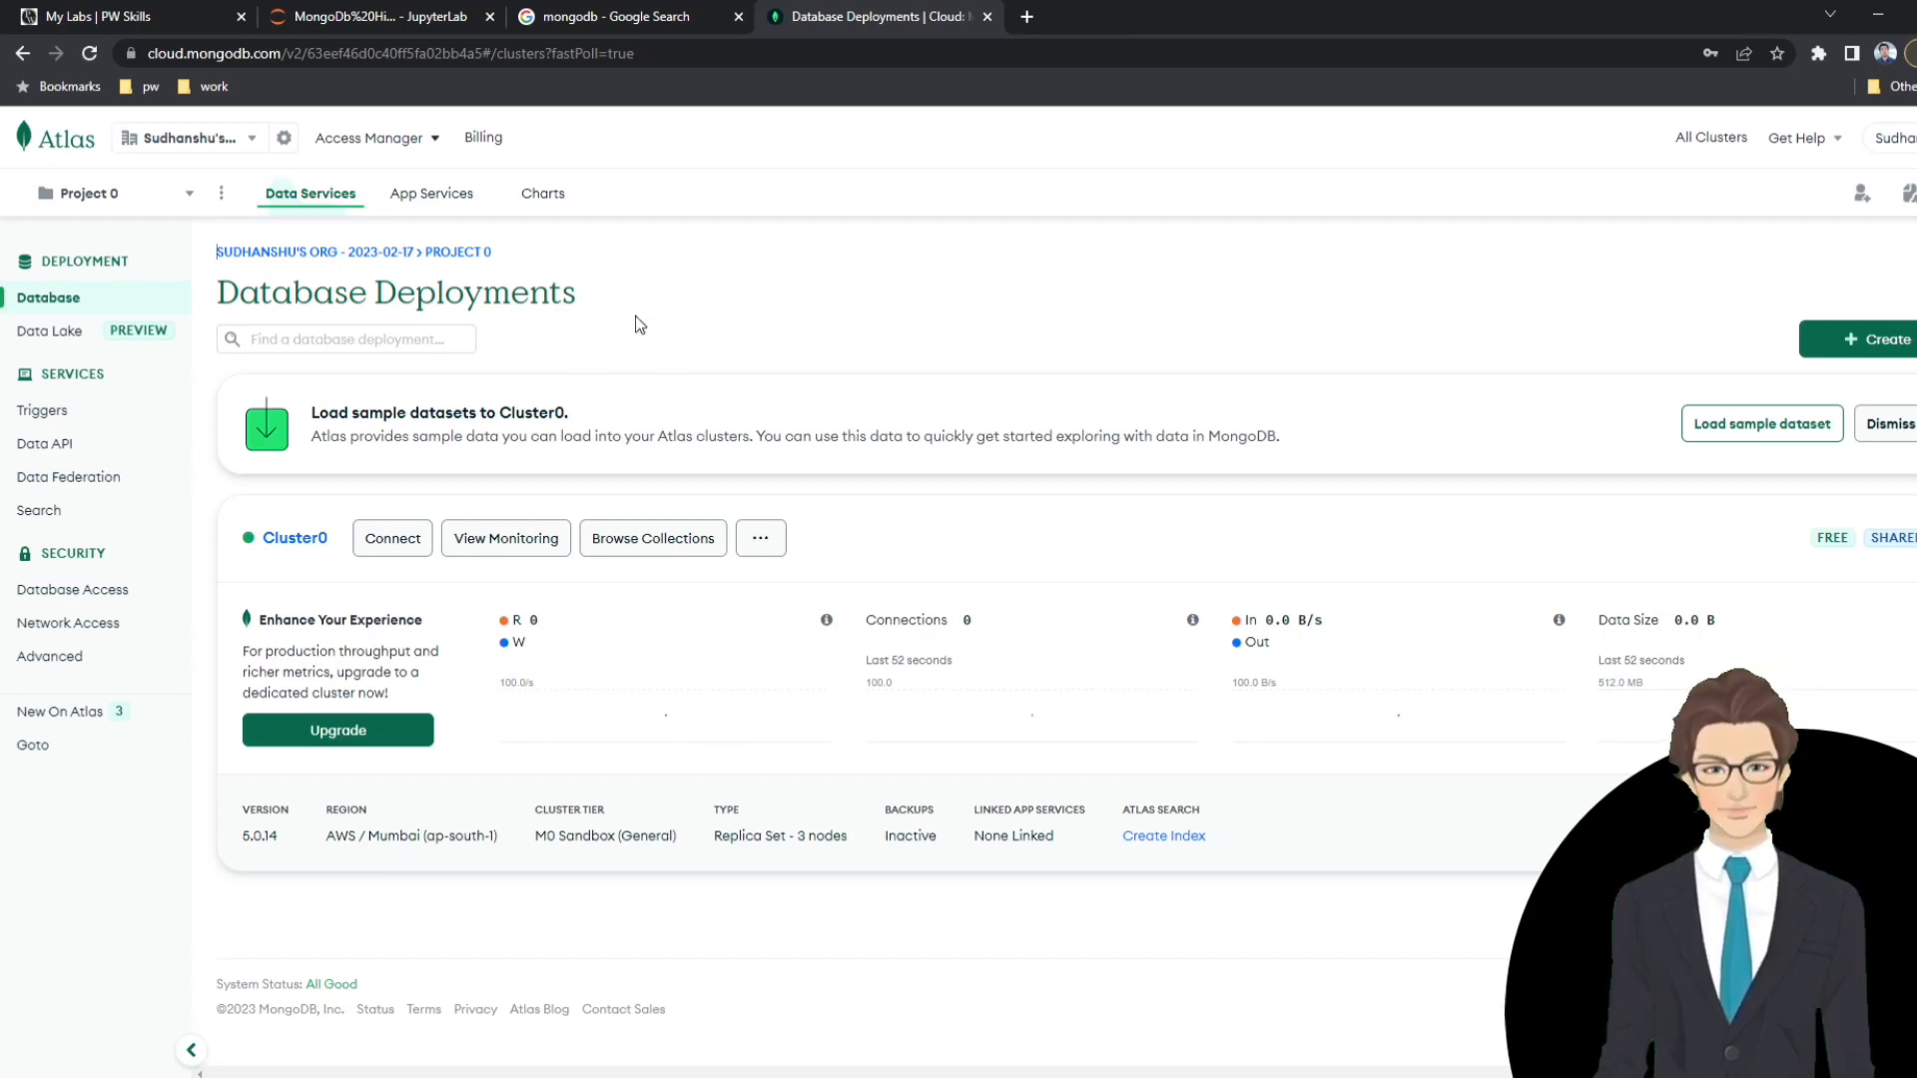
left_click_drag(261, 407, 551, 459)
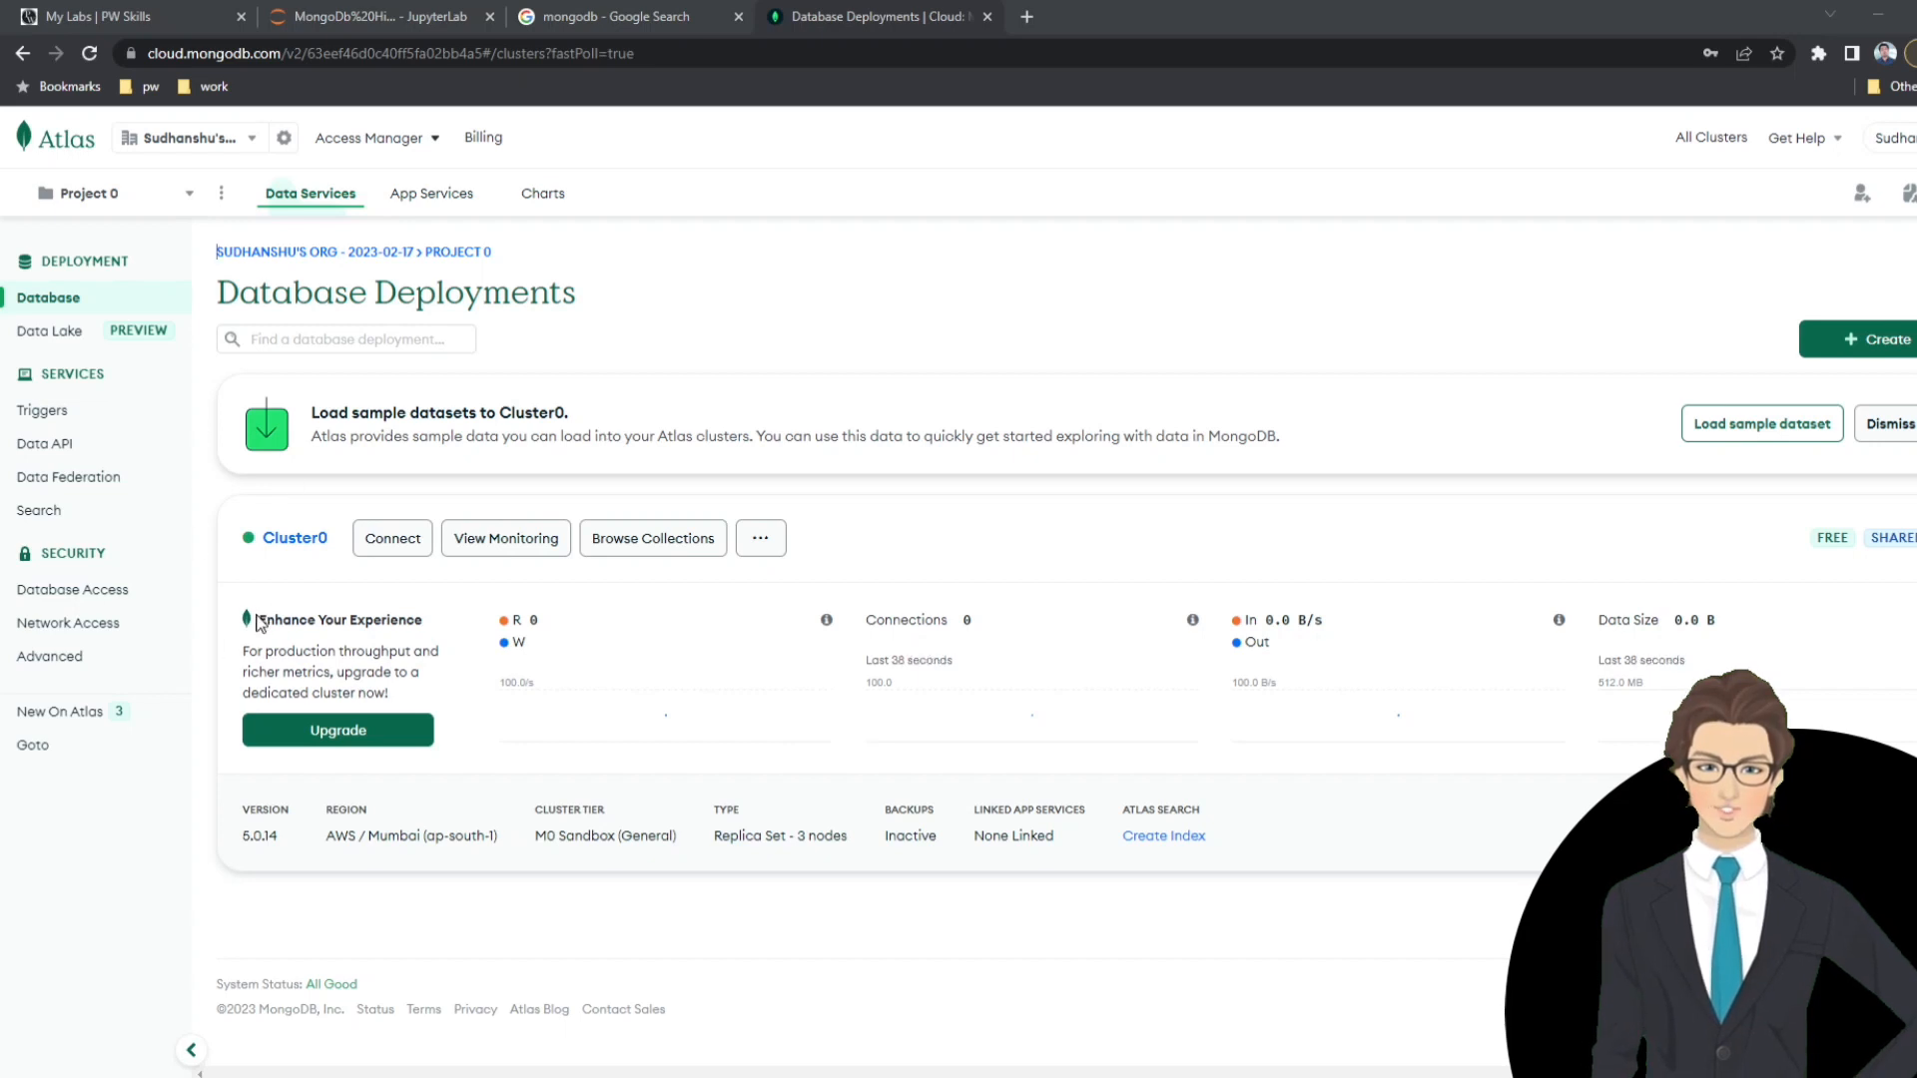
left_click_drag(258, 619, 418, 710)
left_click(418, 705)
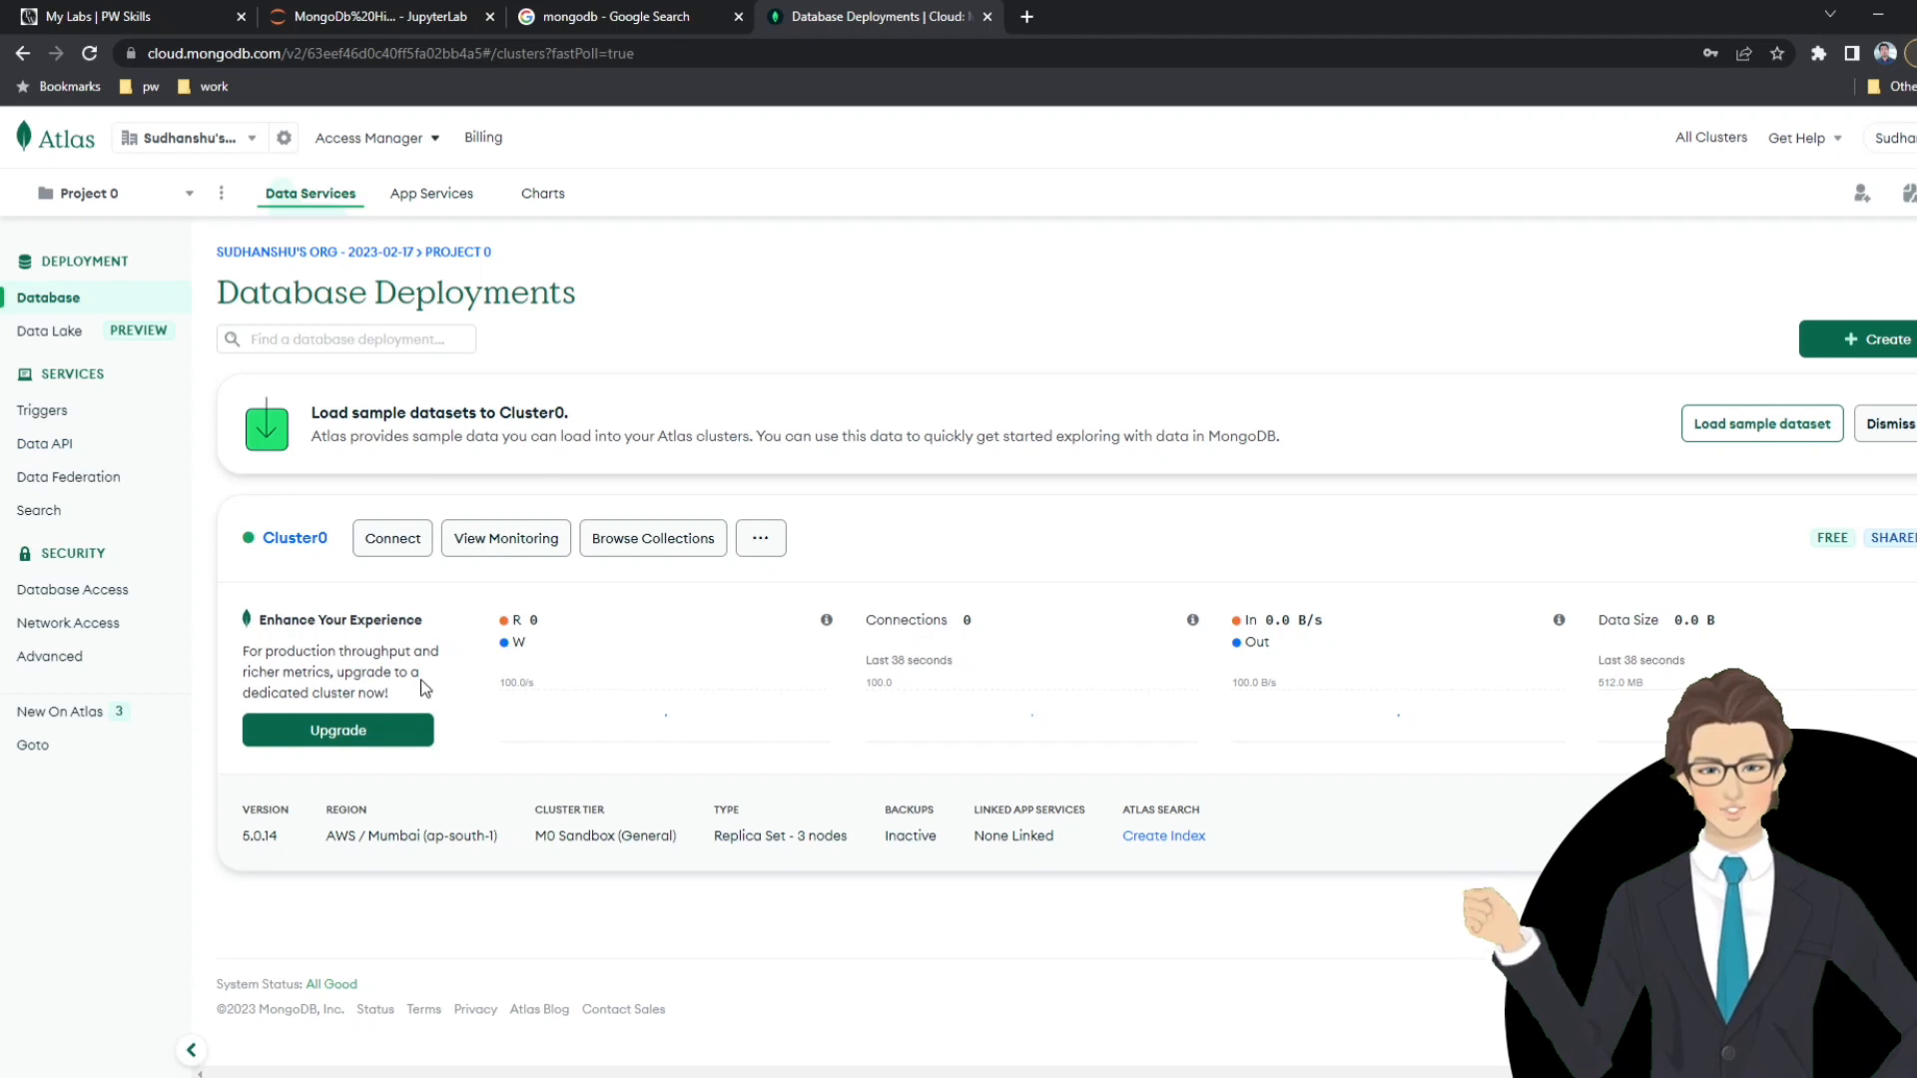
left_click_drag(415, 695, 258, 621)
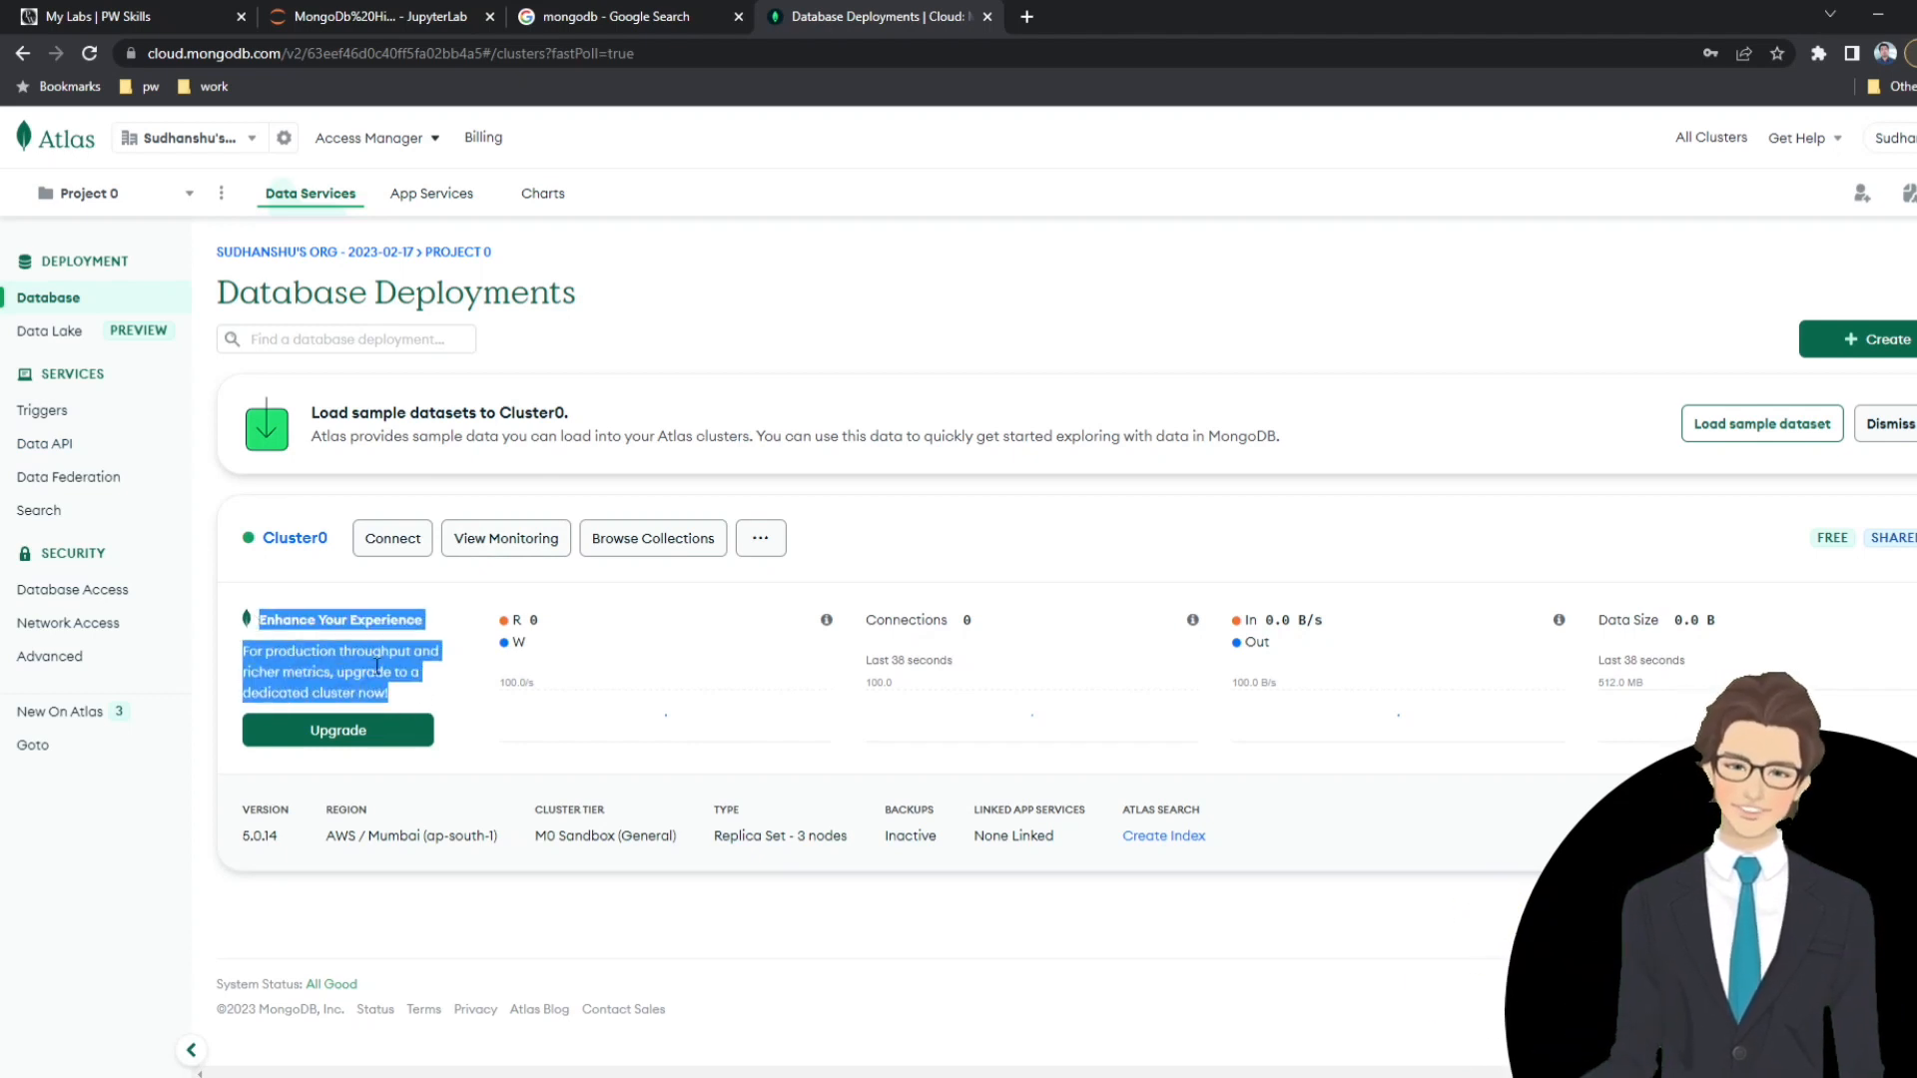
triple_click(377, 667)
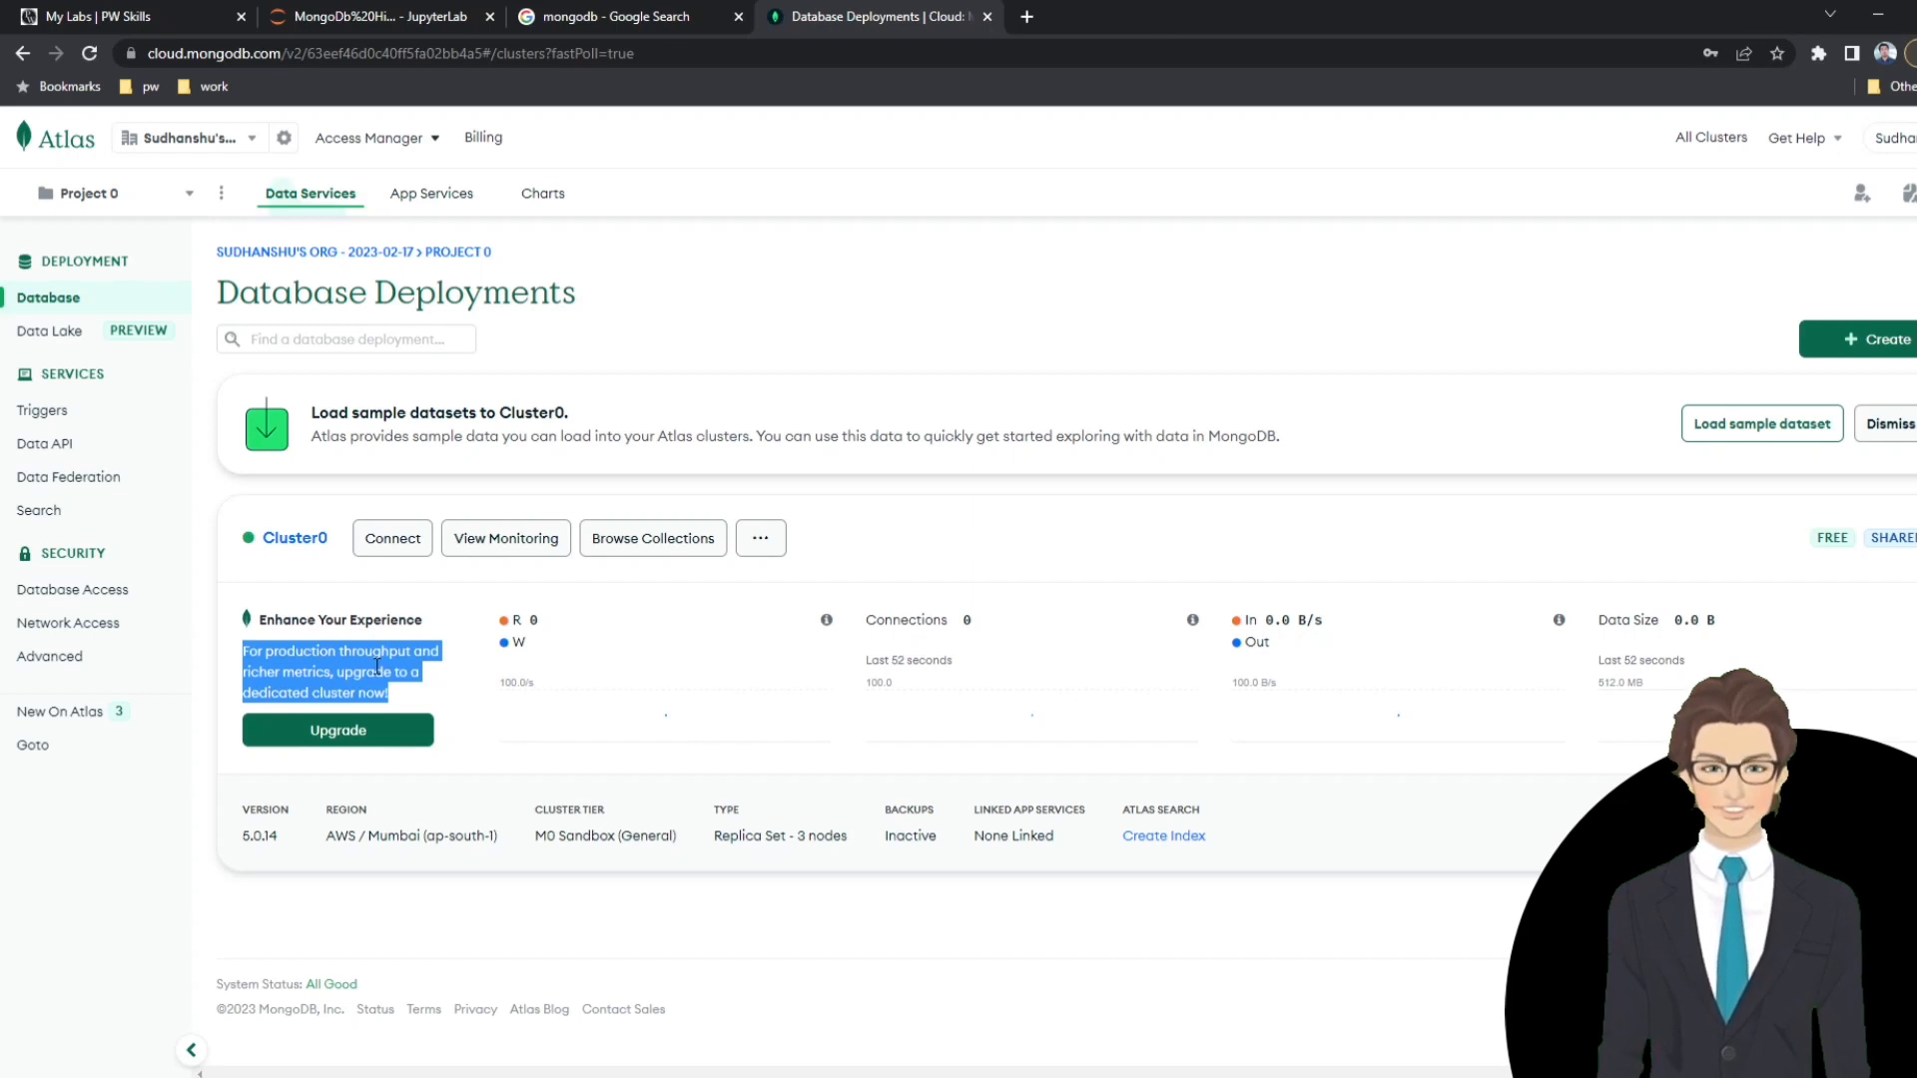
left_click(377, 666)
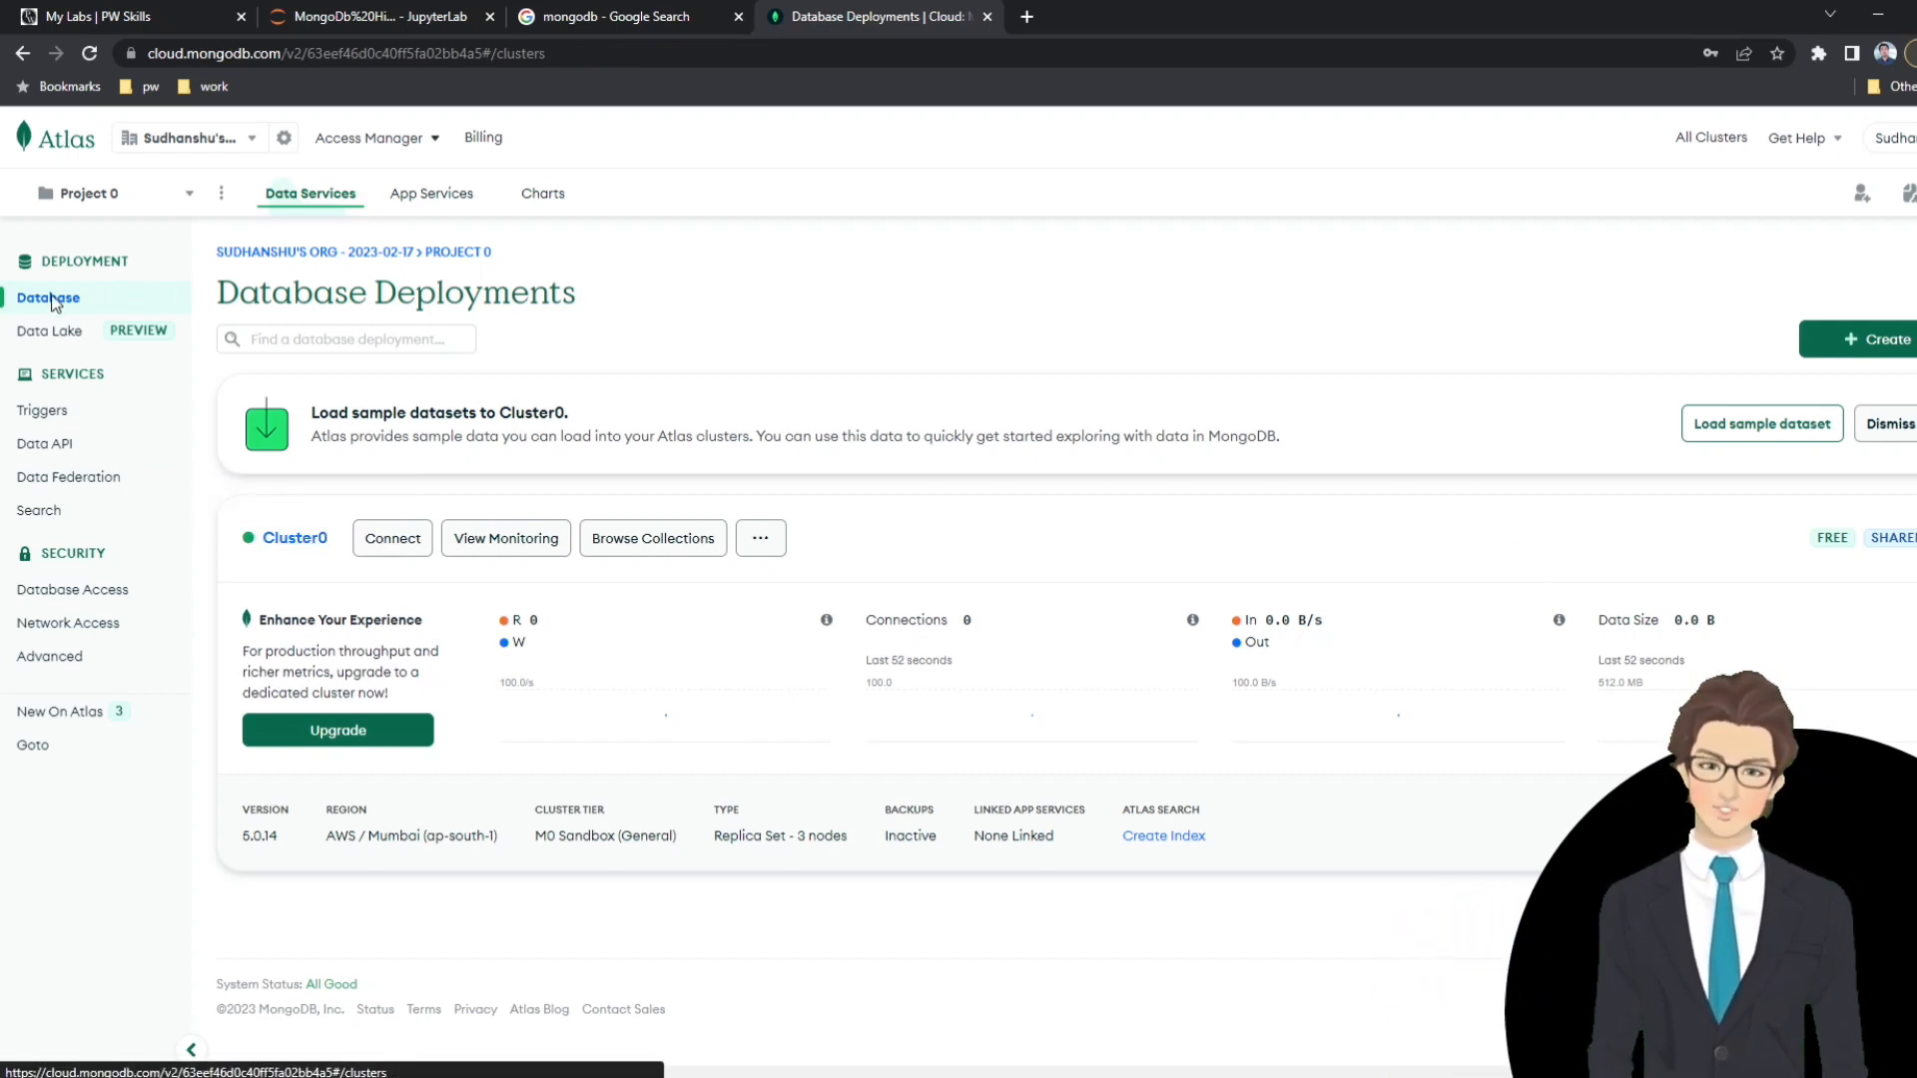
Open Cluster0's connection setup for an application and choose the Python driver, version 3.6 or later.
left_click(387, 544)
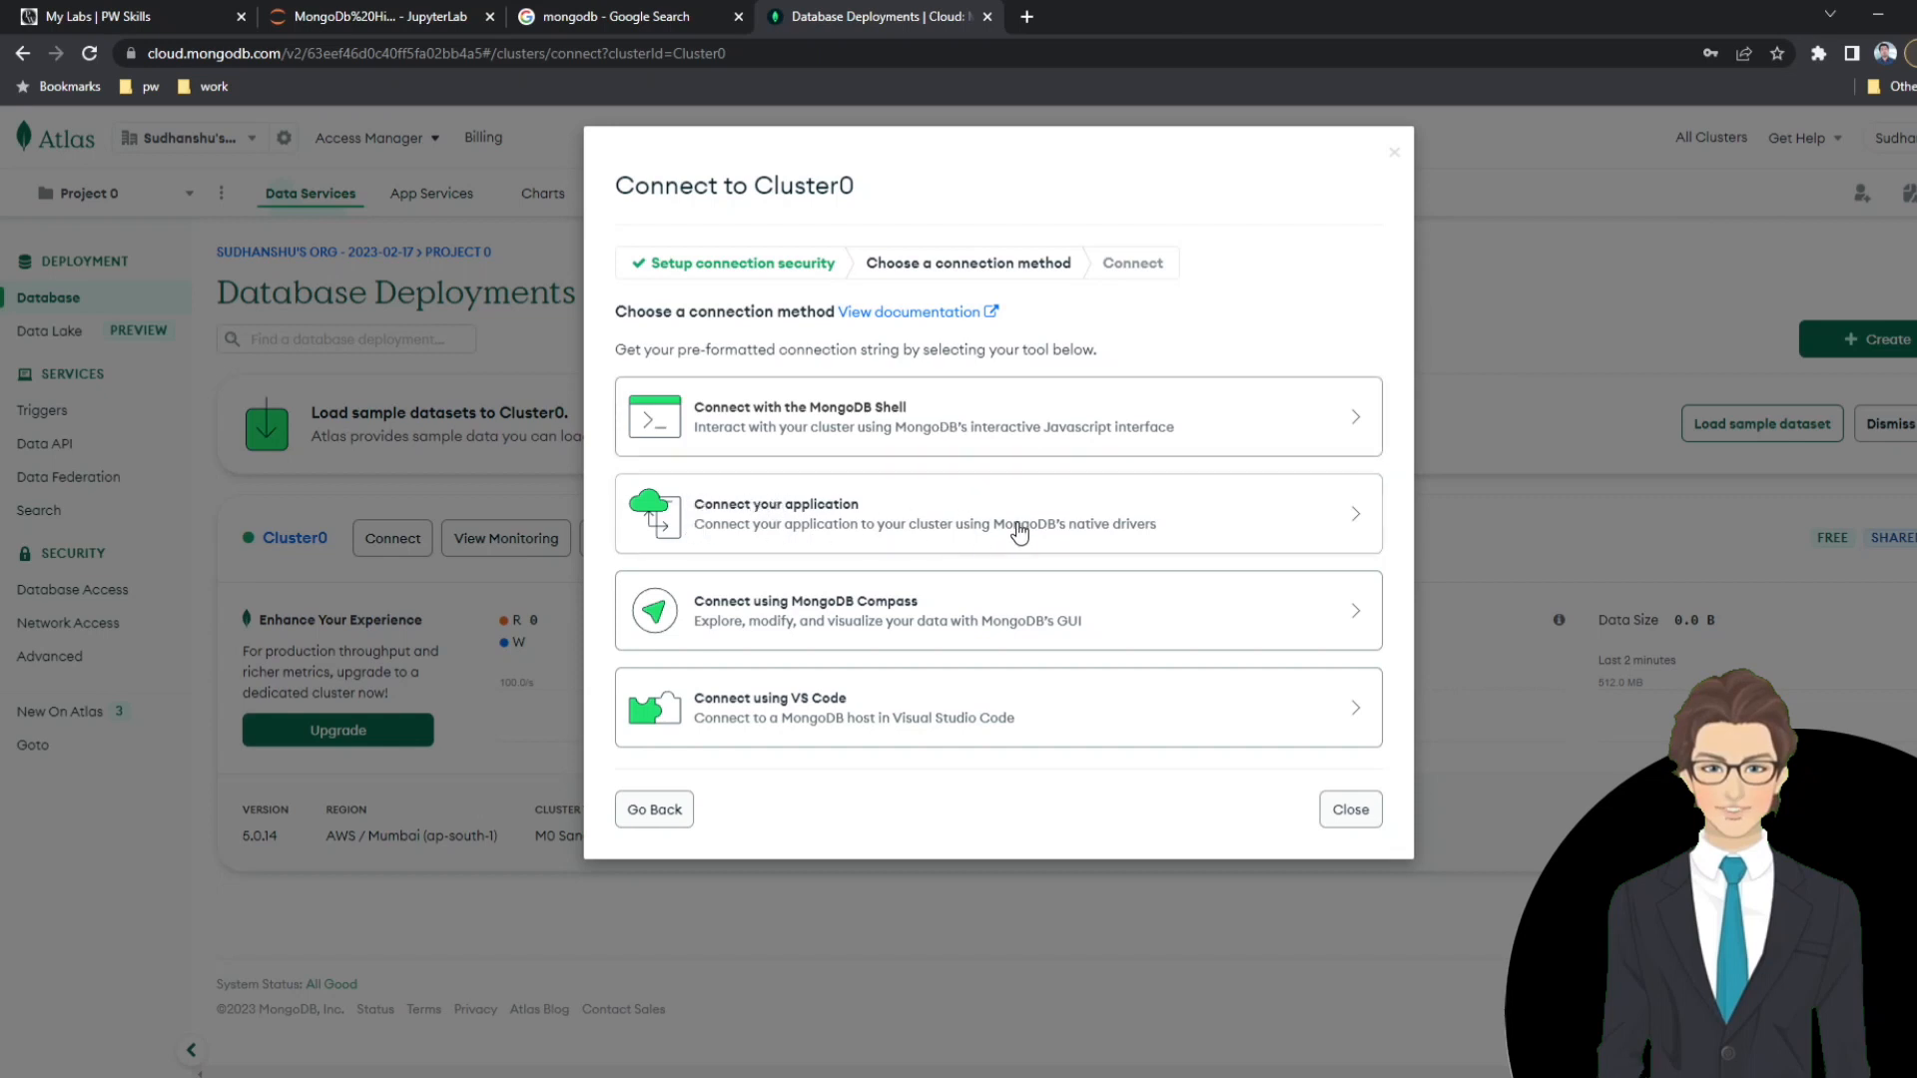
left_click(824, 513)
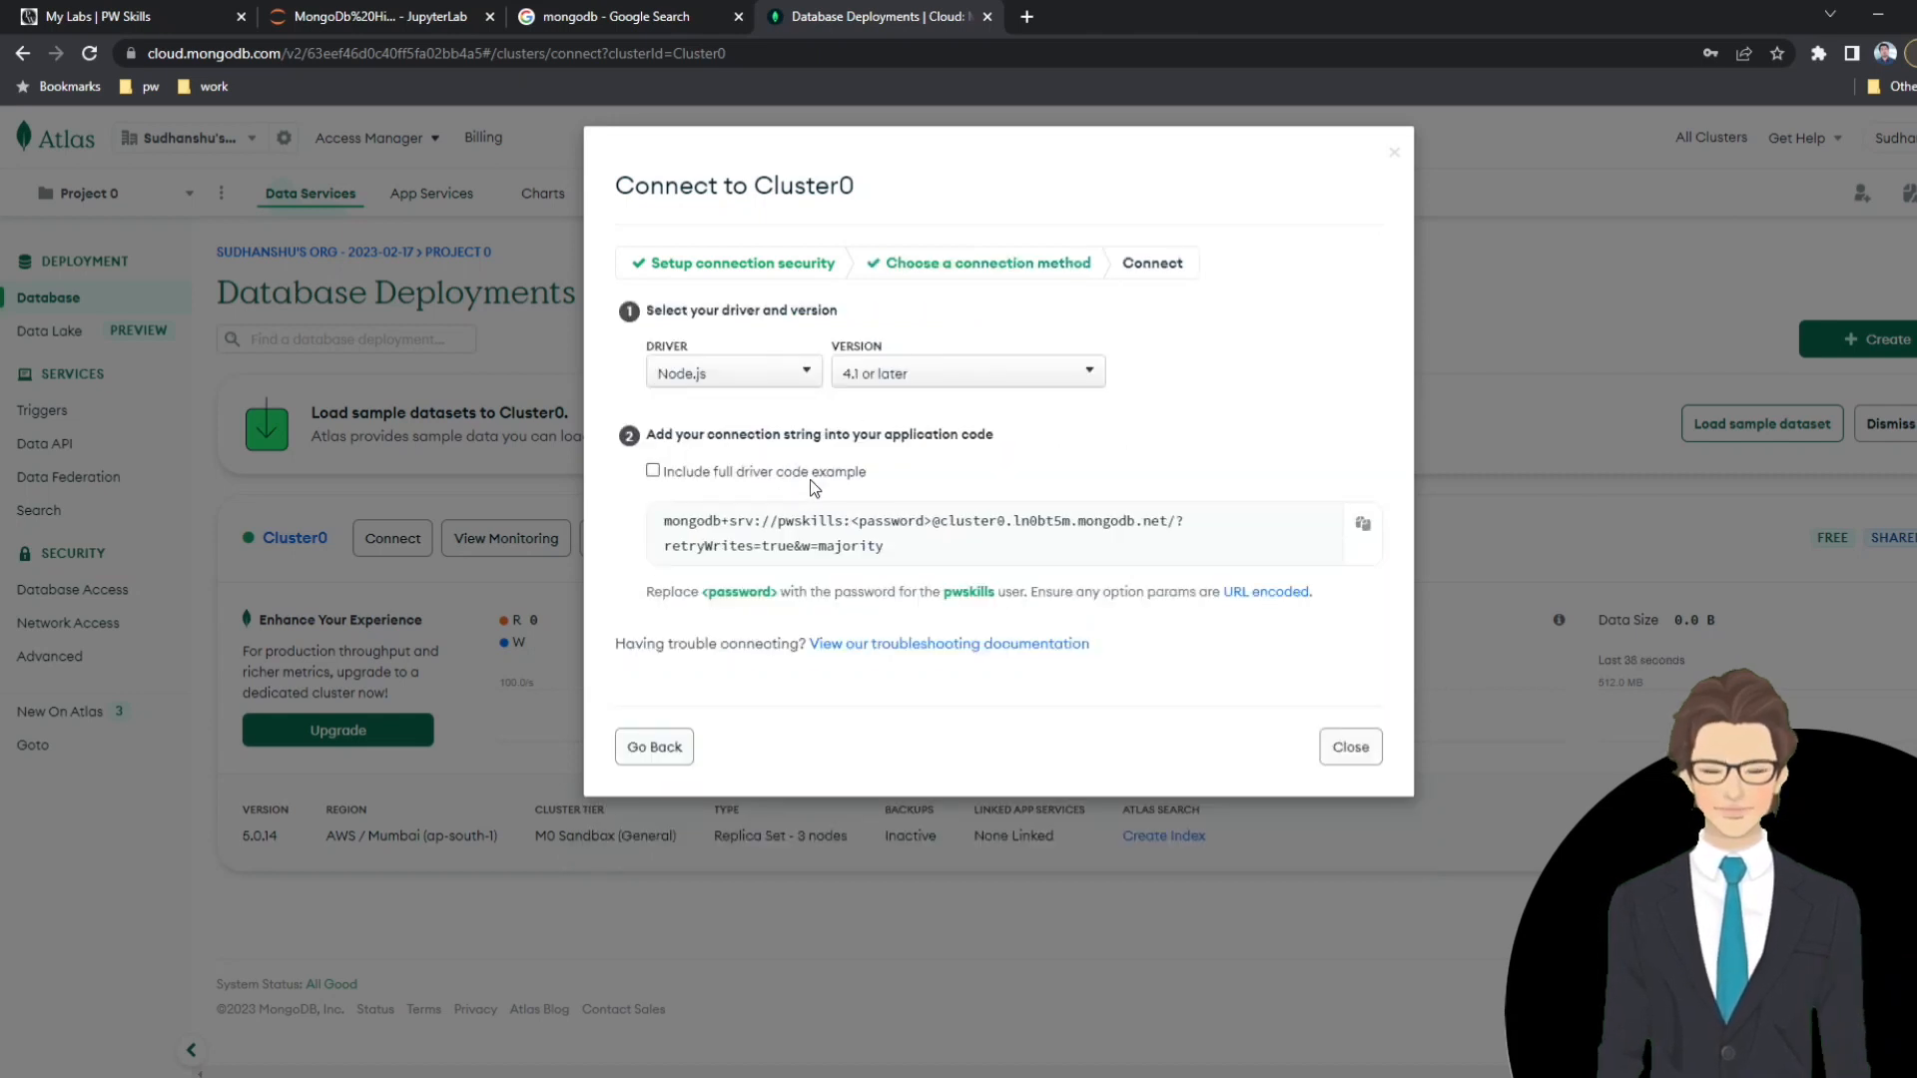
left_click(757, 376)
left_click(679, 478)
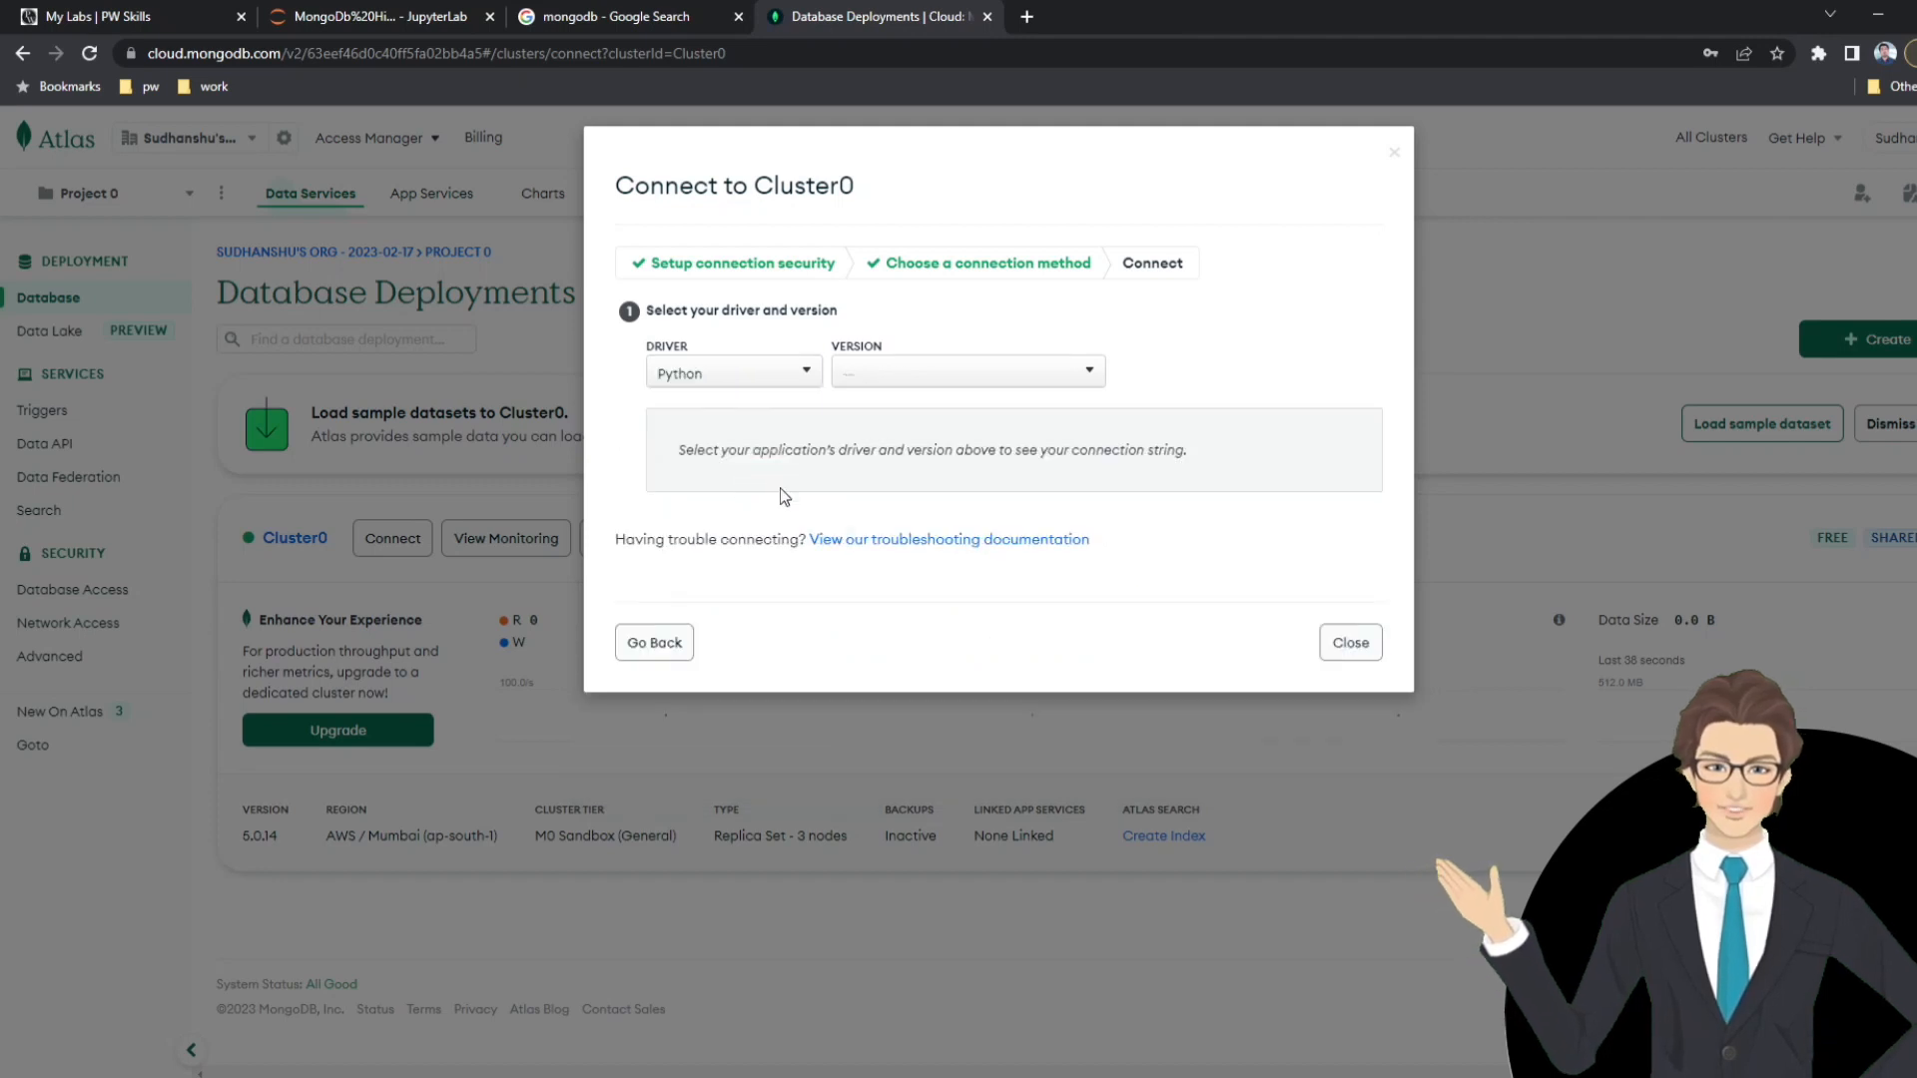
left_click(898, 372)
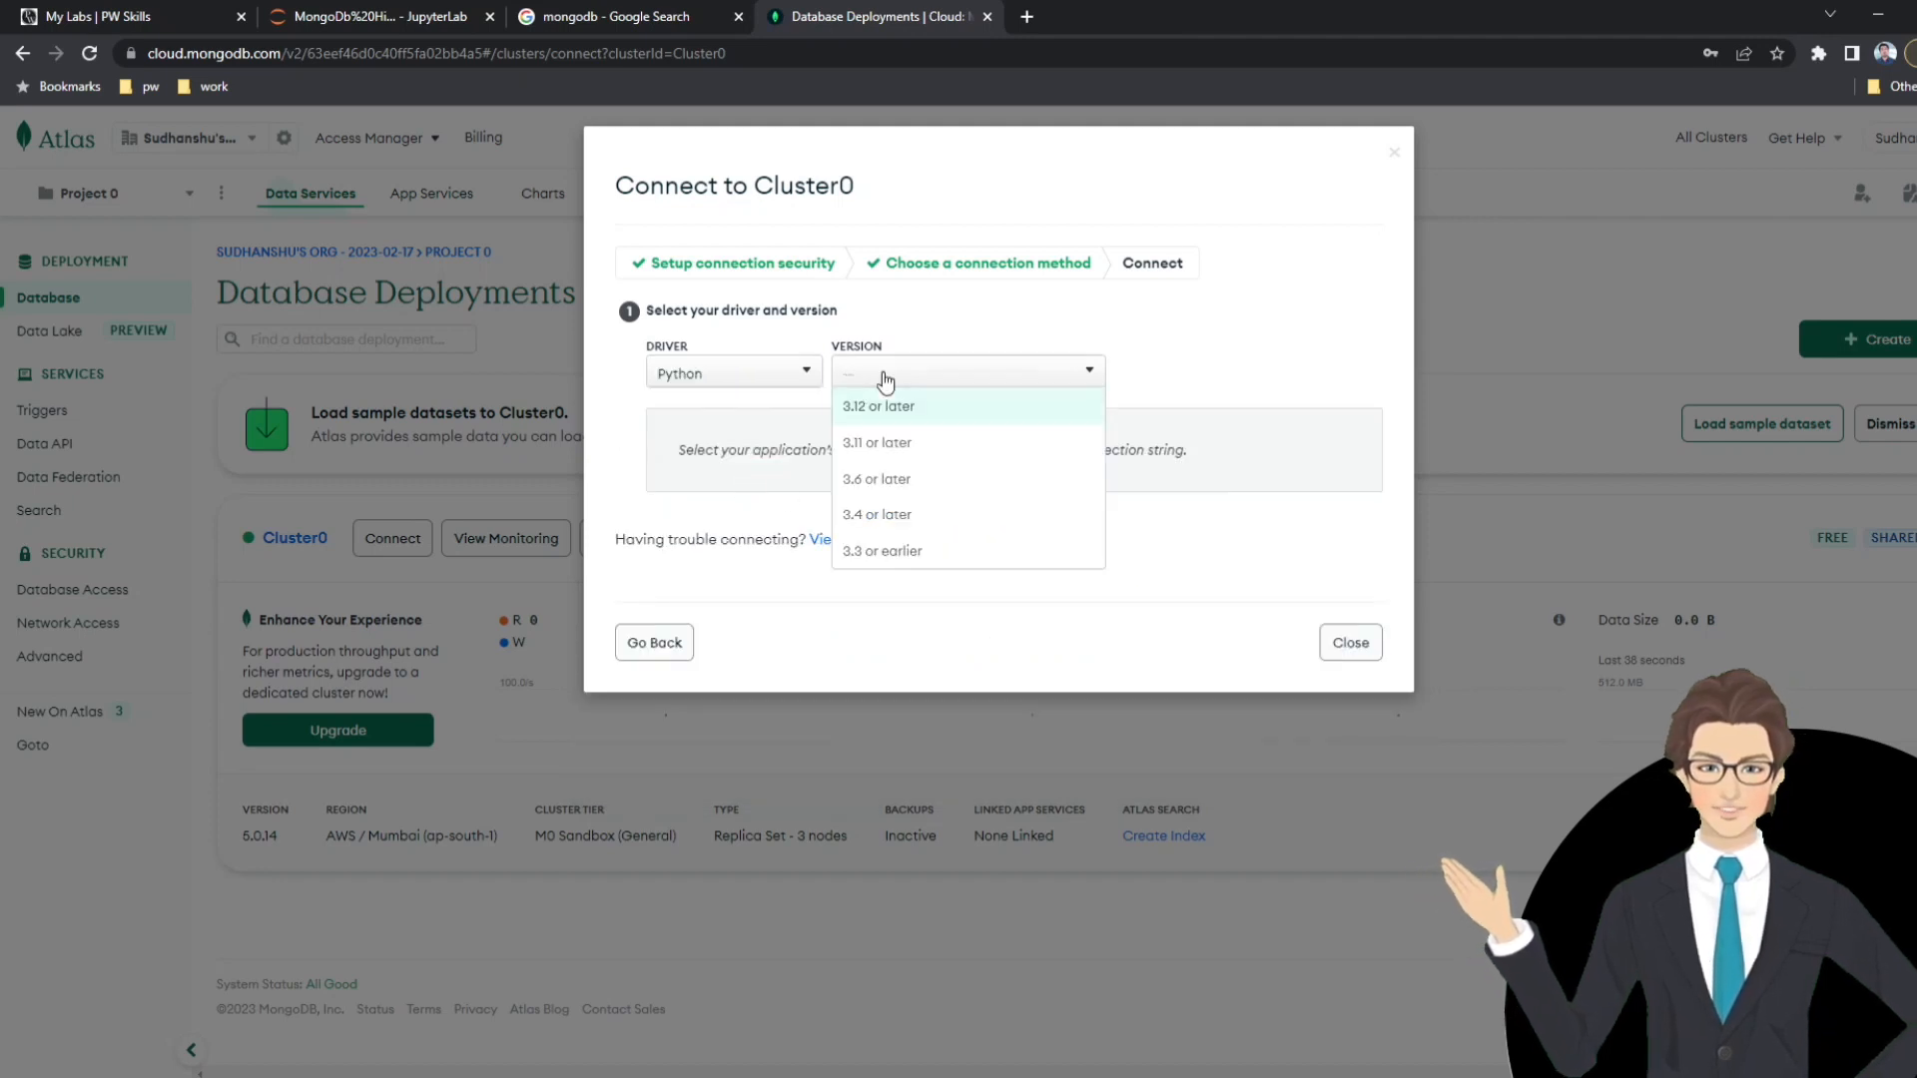
left_click(902, 480)
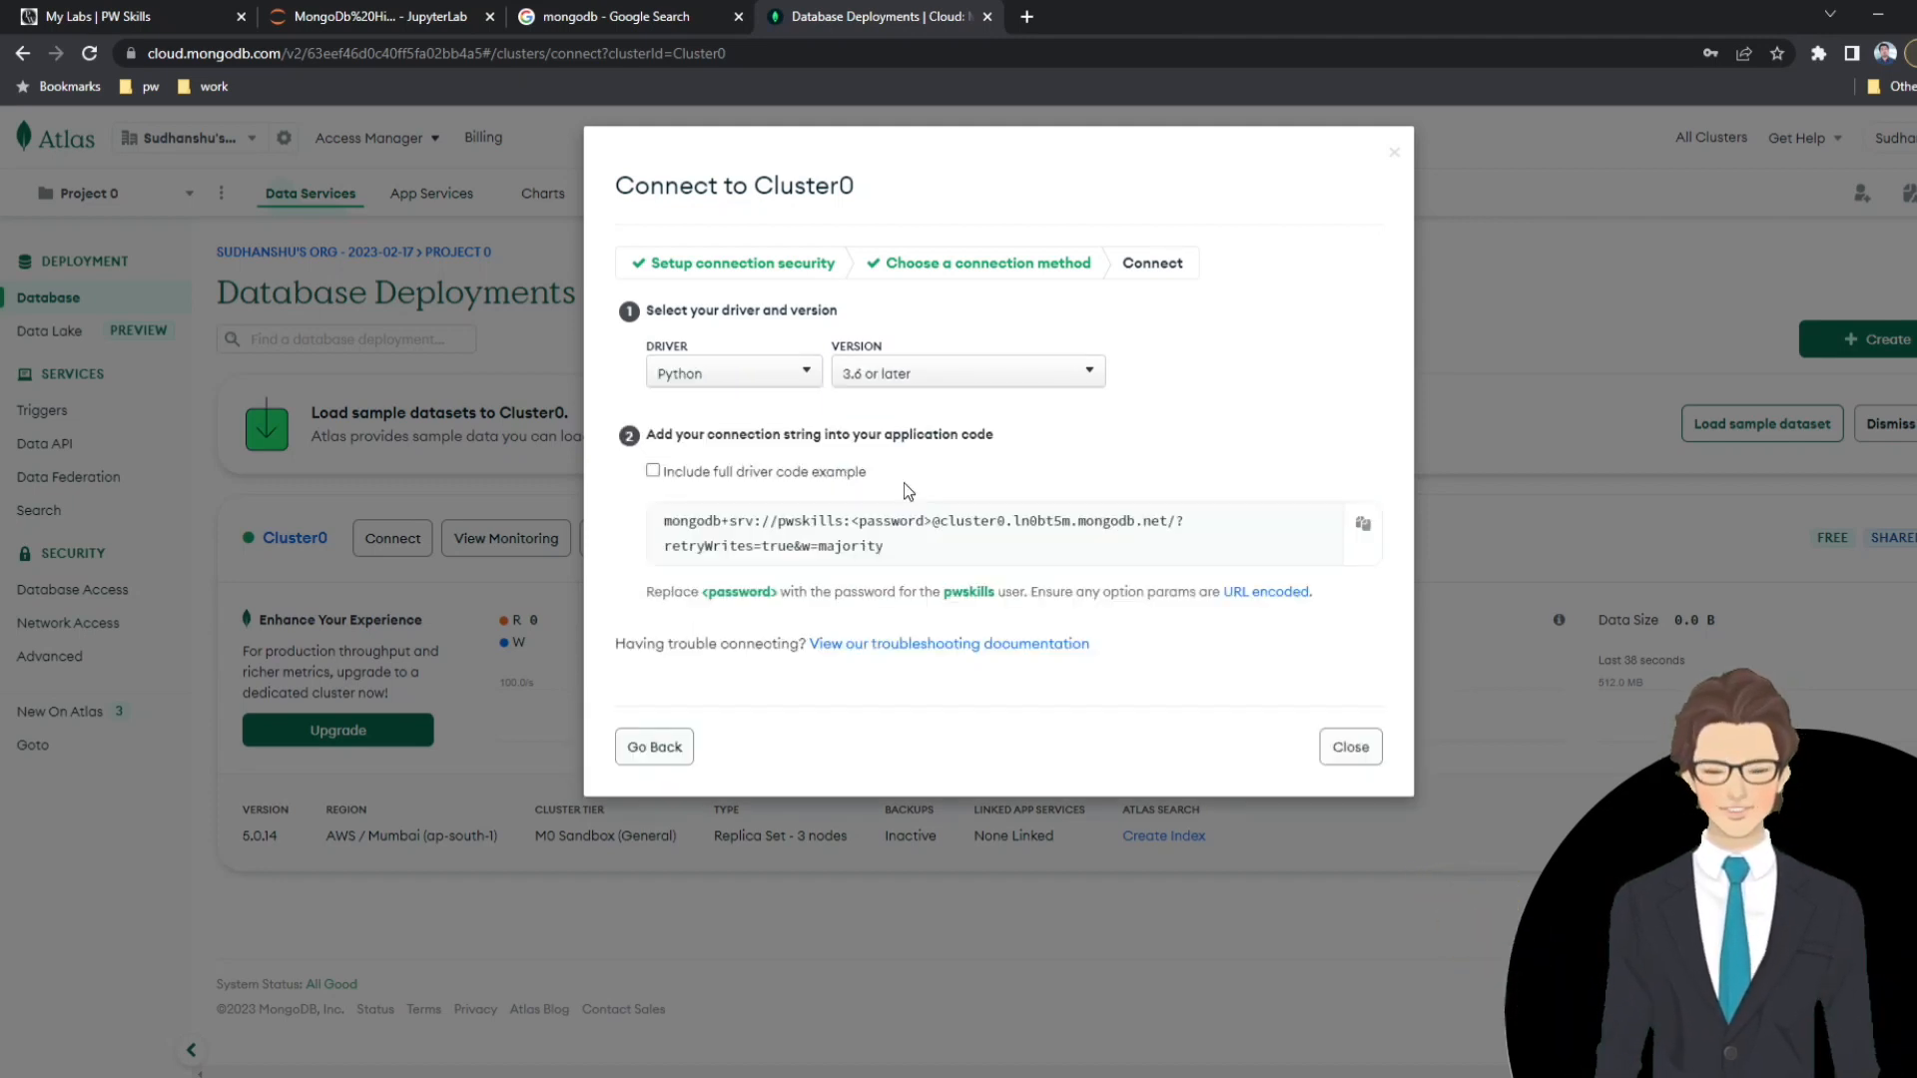
Reselect Python as the driver and 3.6 or later as its version for the connection string.
left_click(784, 377)
left_click(733, 436)
left_click(878, 373)
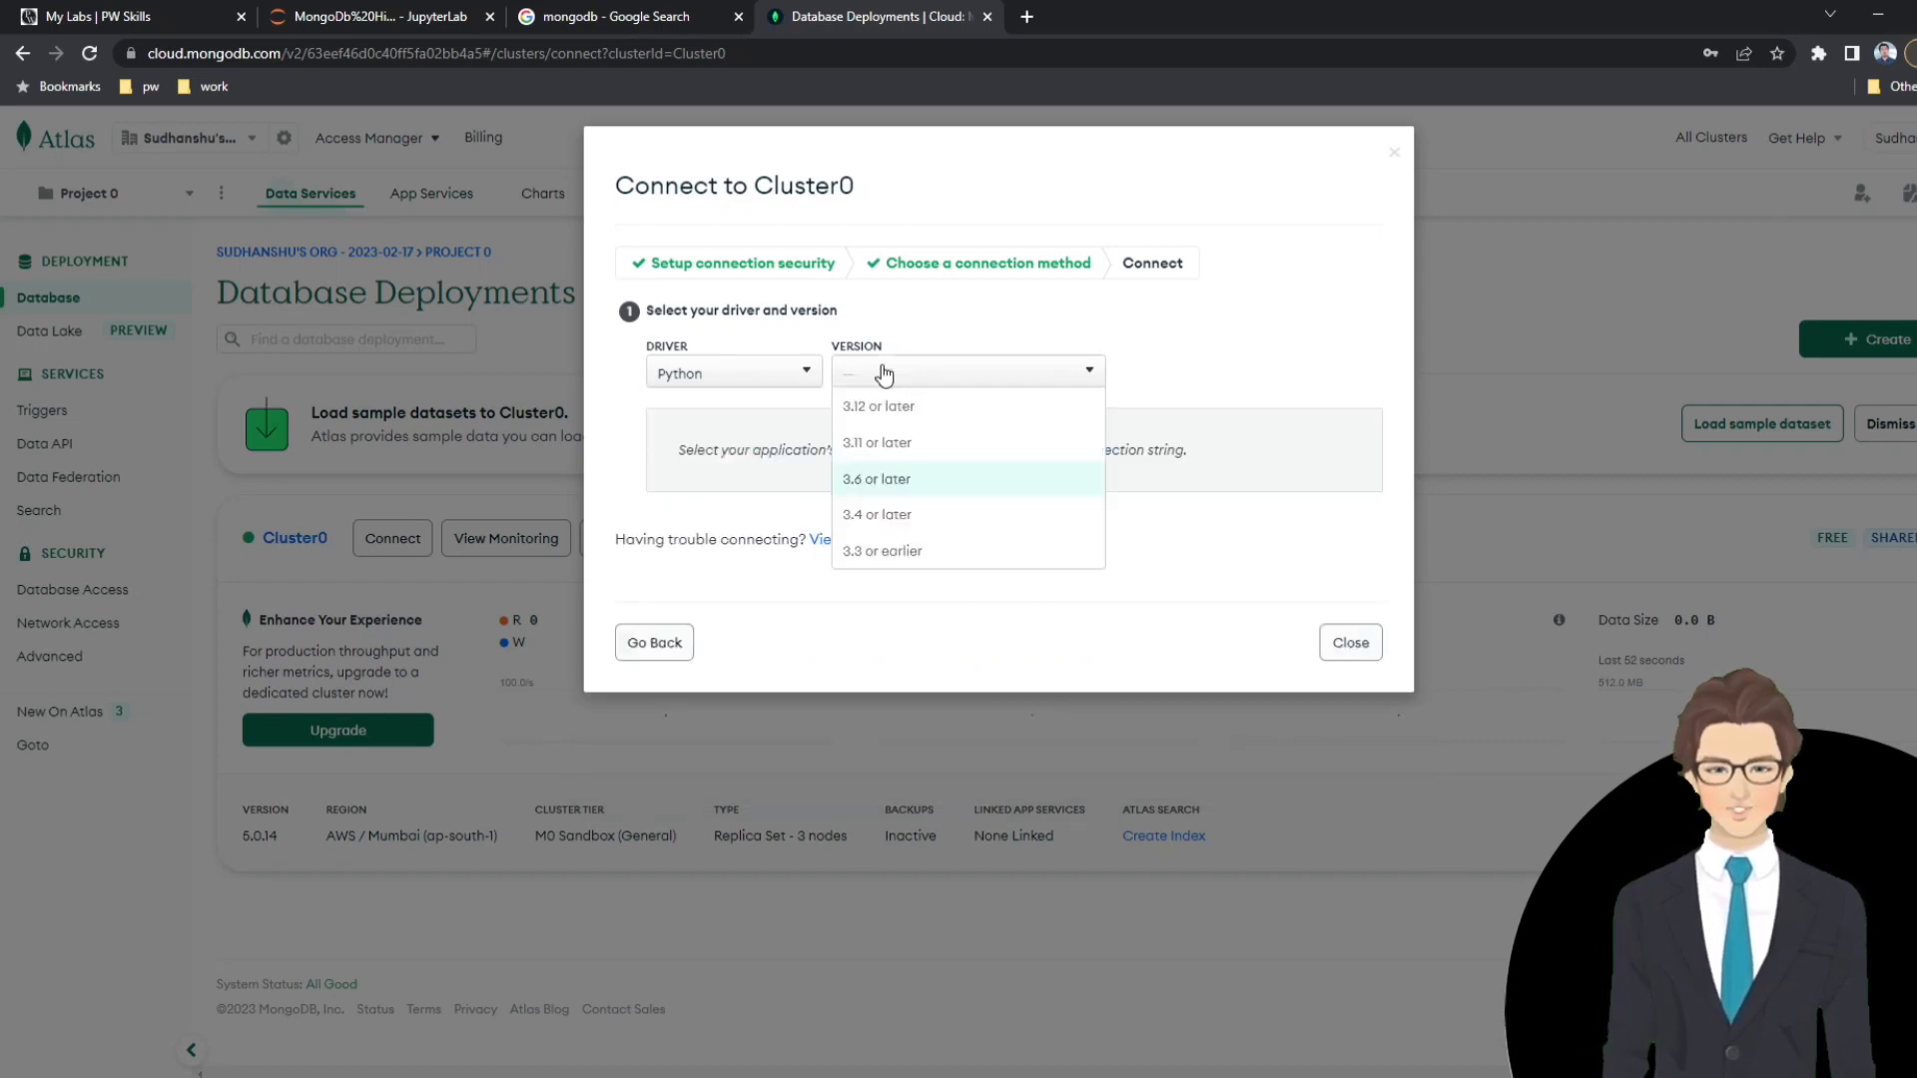
left_click(897, 480)
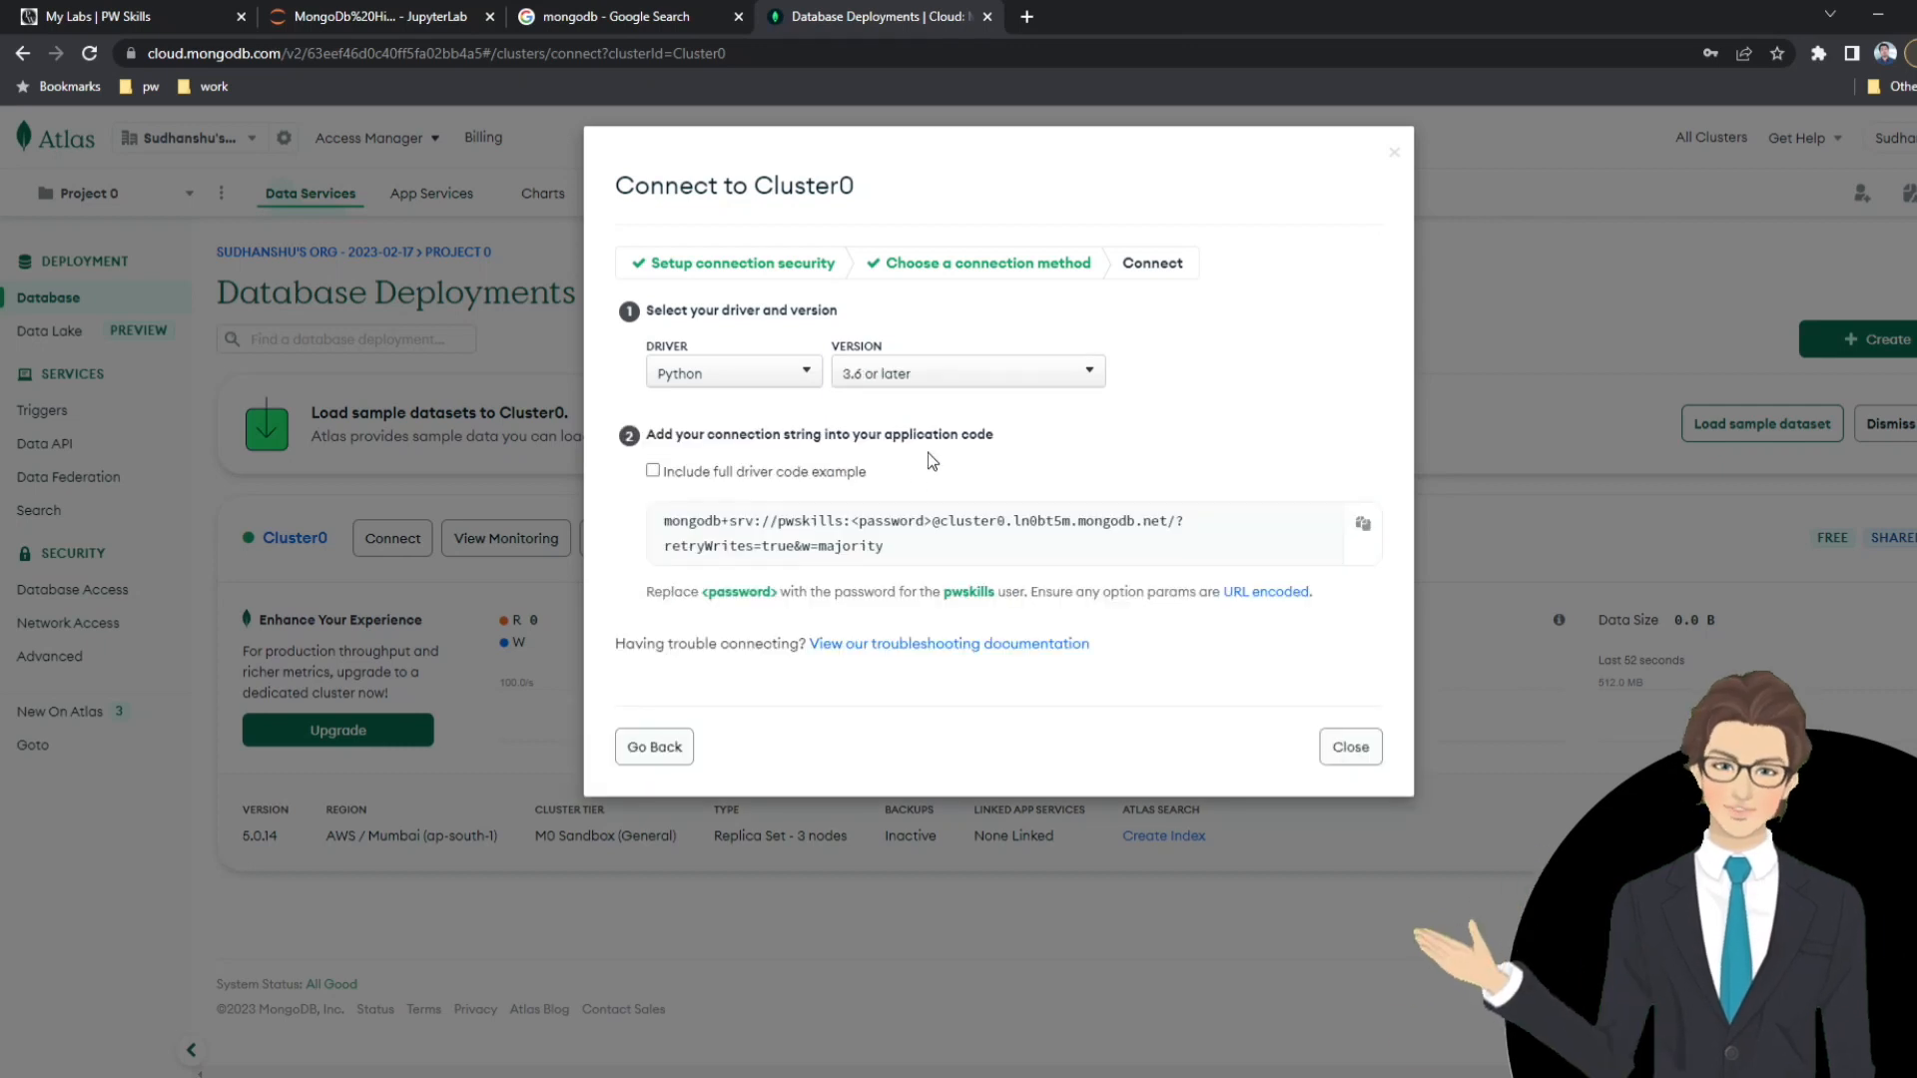
Include the full driver code example in Cluster0's Python connection setup, copy the code and close the dialog.
left_click(649, 470)
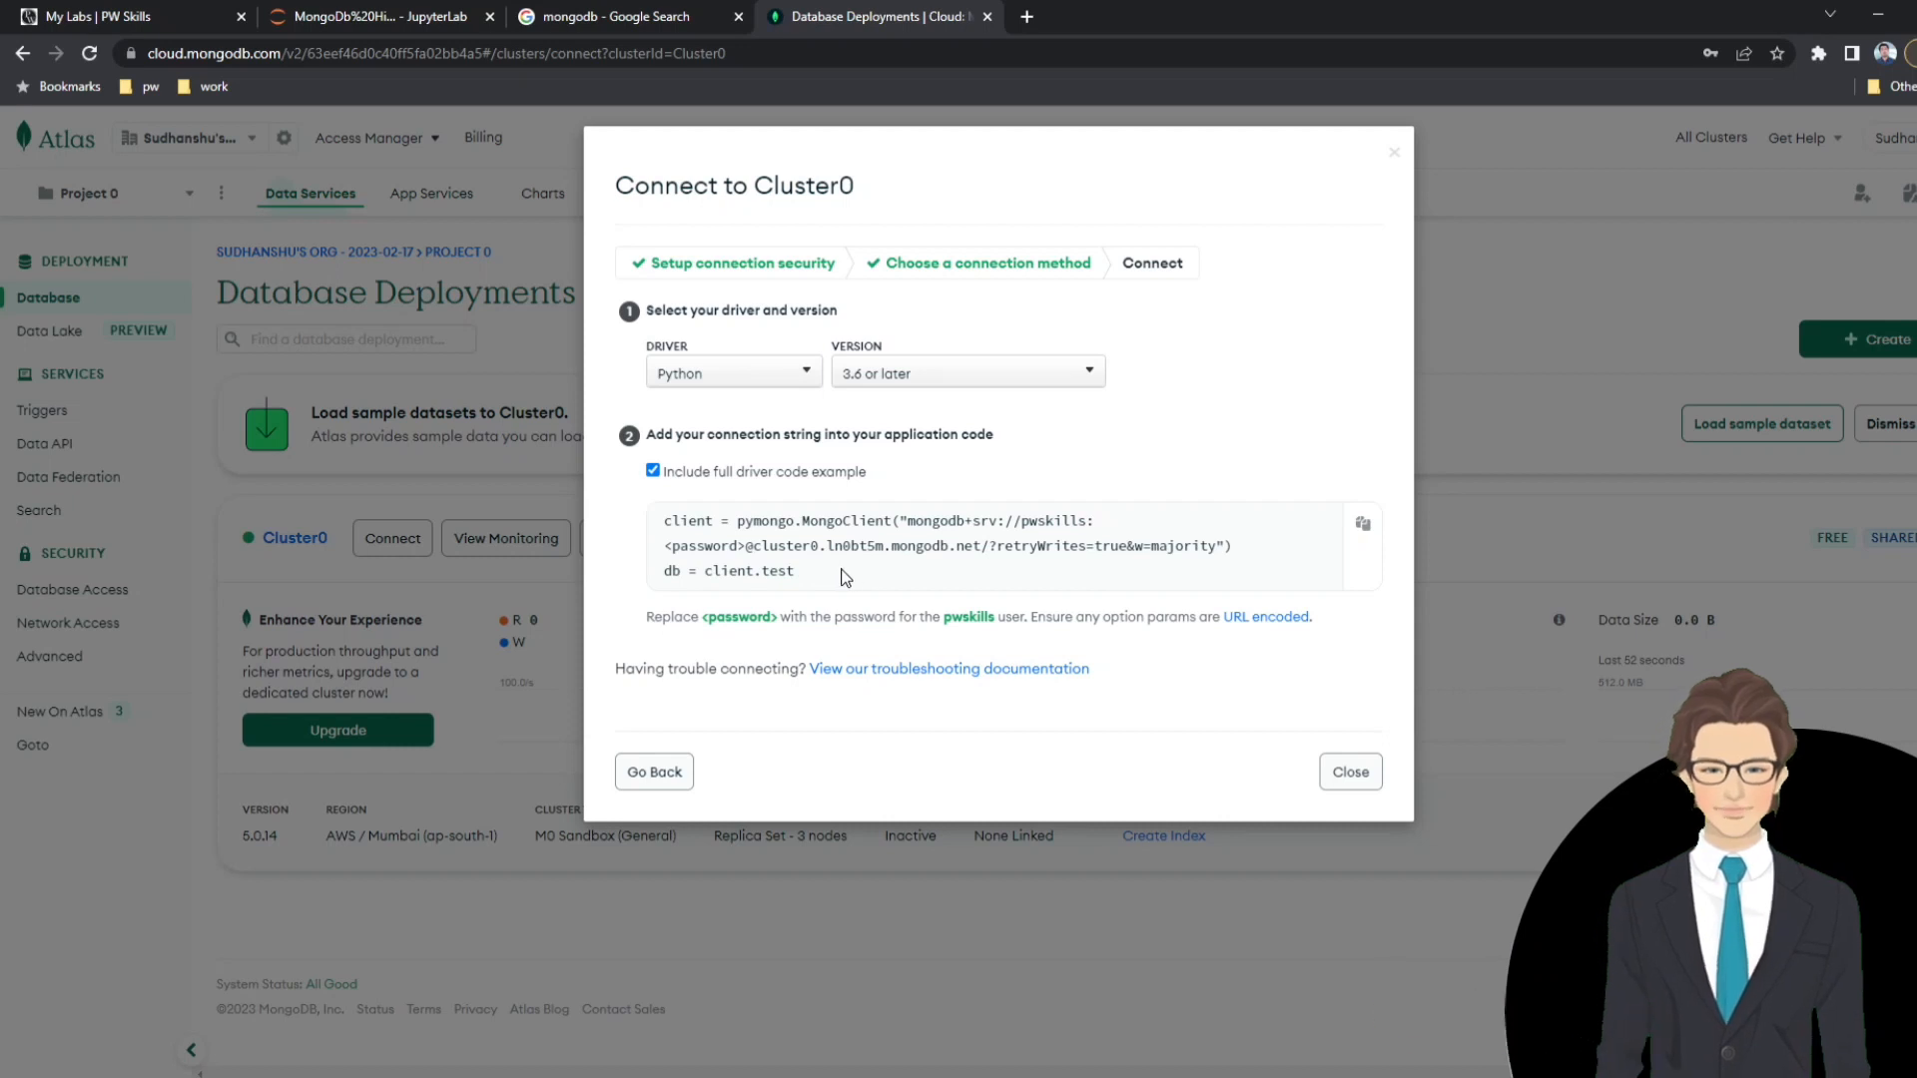
left_click_drag(848, 577, 792, 566)
left_click(808, 569)
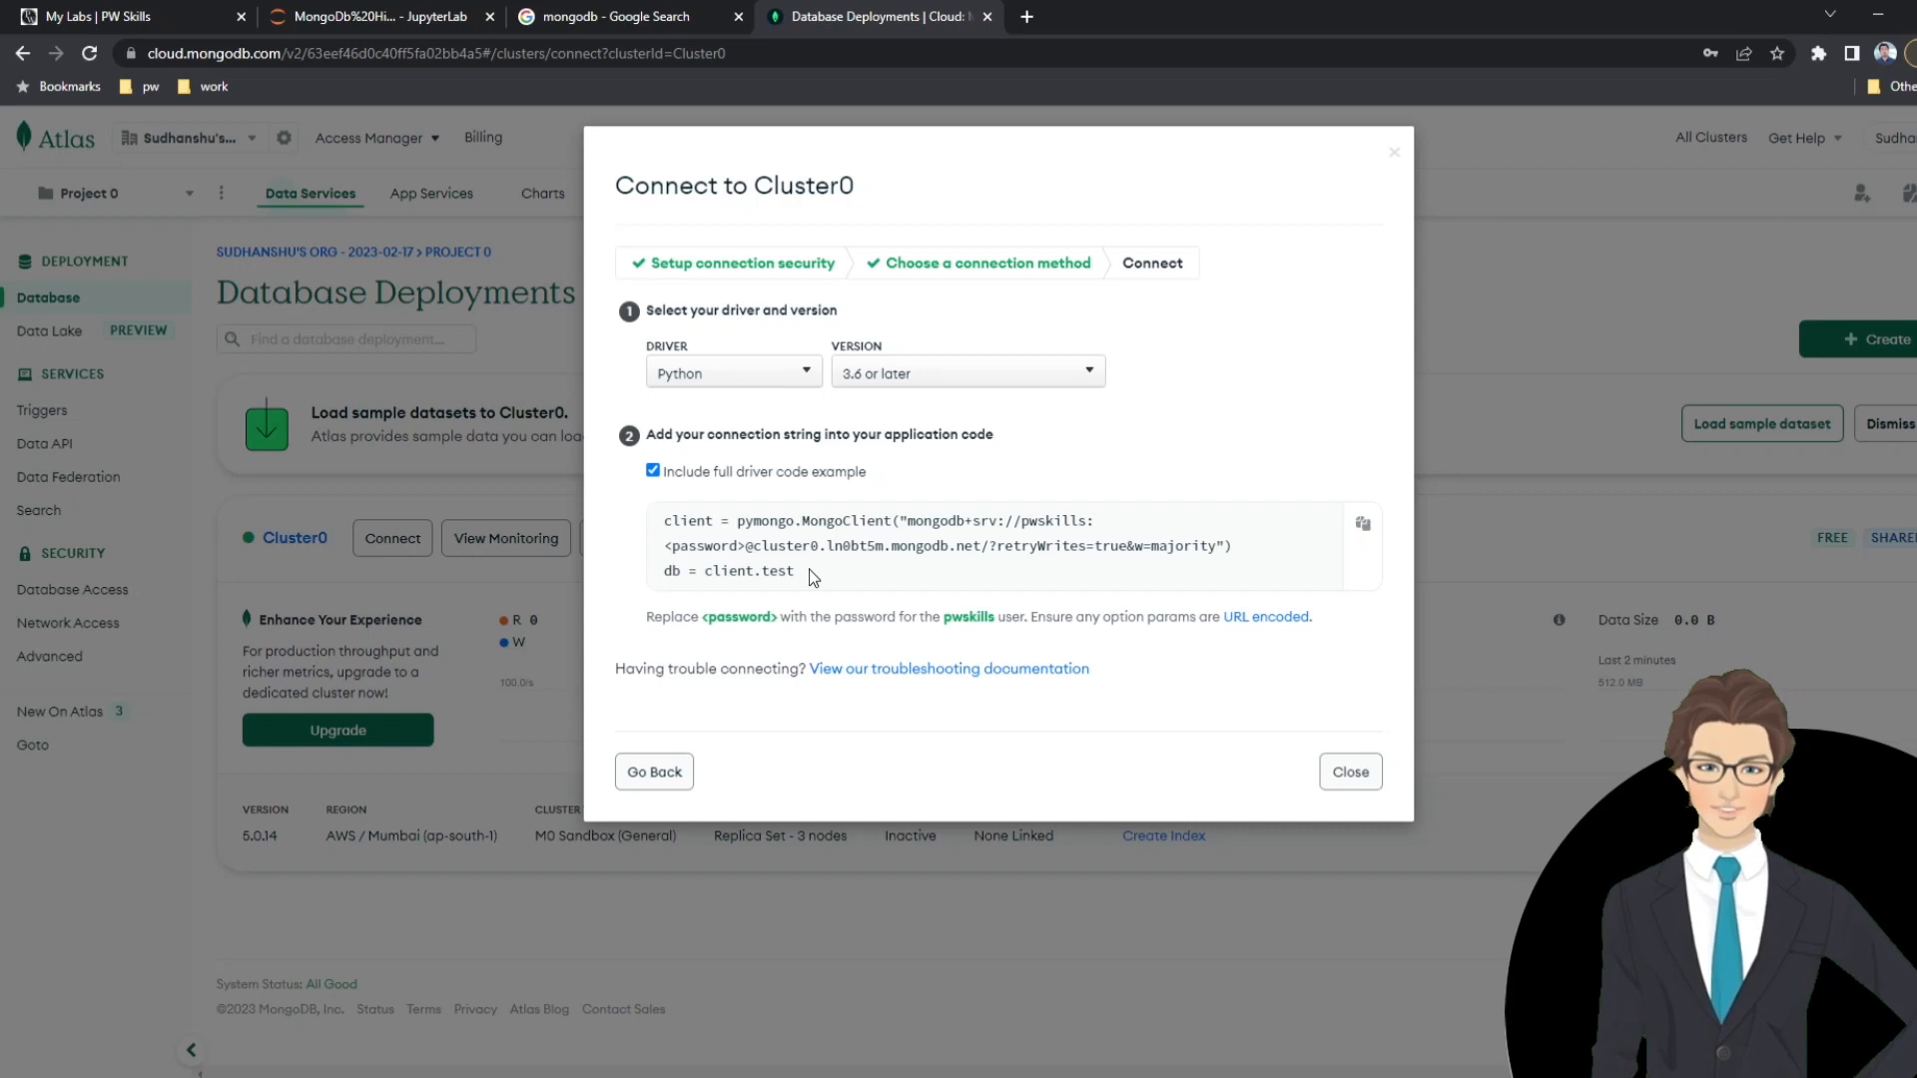
mouse_move(810, 574)
left_mouse_down()
mouse_move(653, 524)
mouse_move(799, 549)
mouse_move(838, 577)
left_mouse_up()
left_click(836, 571)
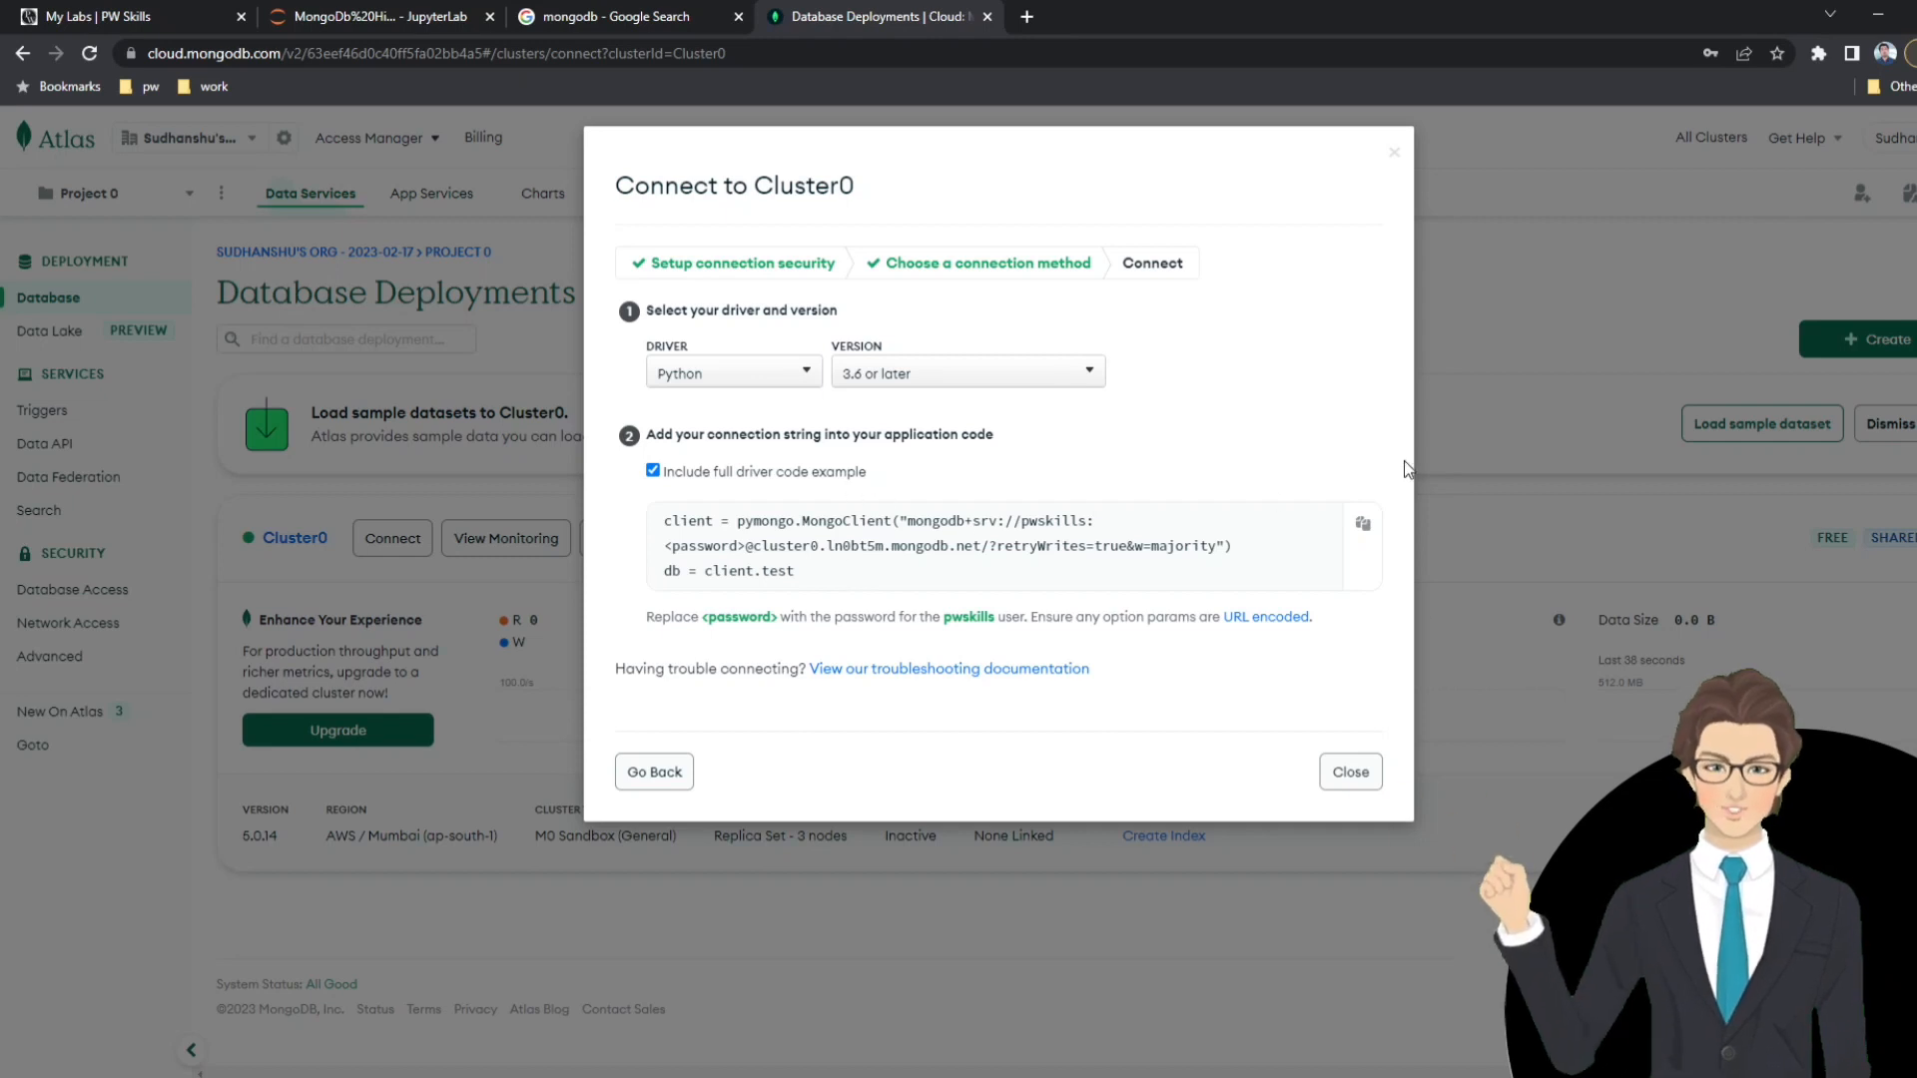
left_click(1364, 525)
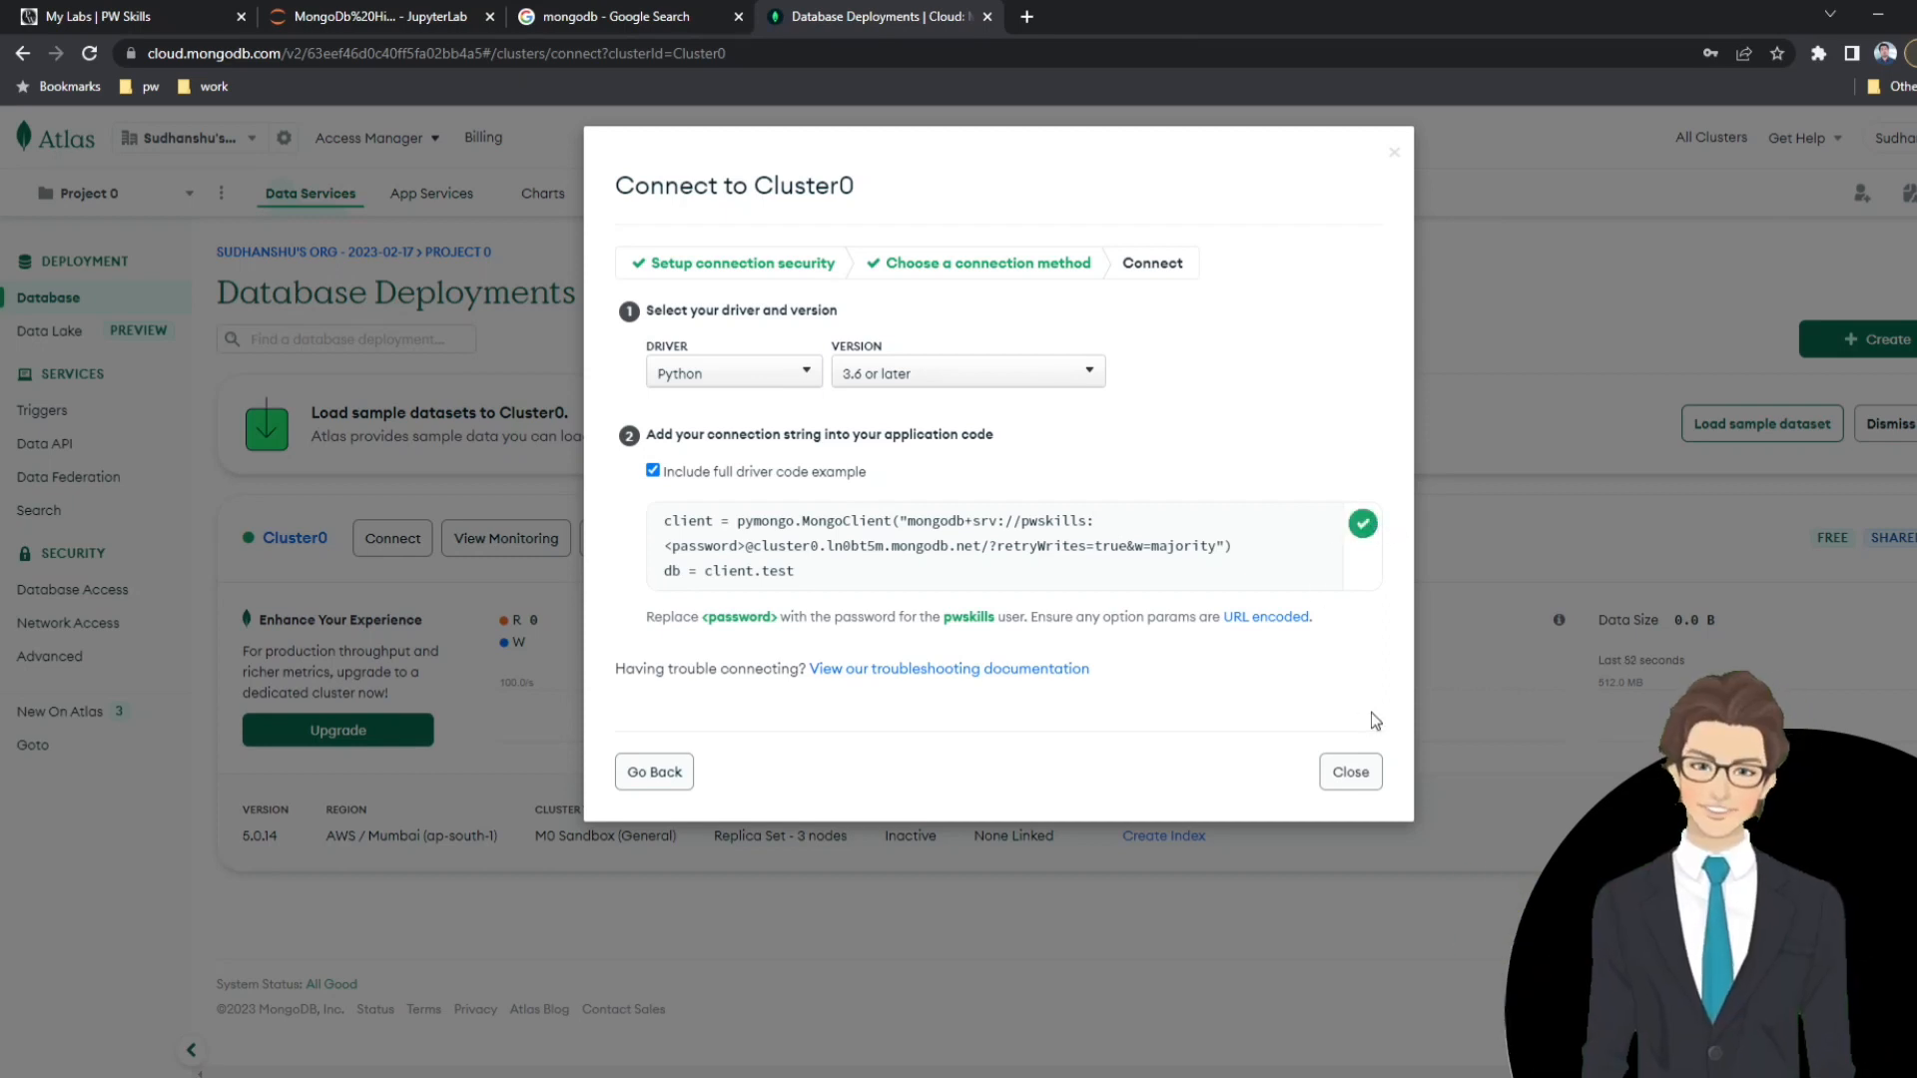
left_click(1358, 777)
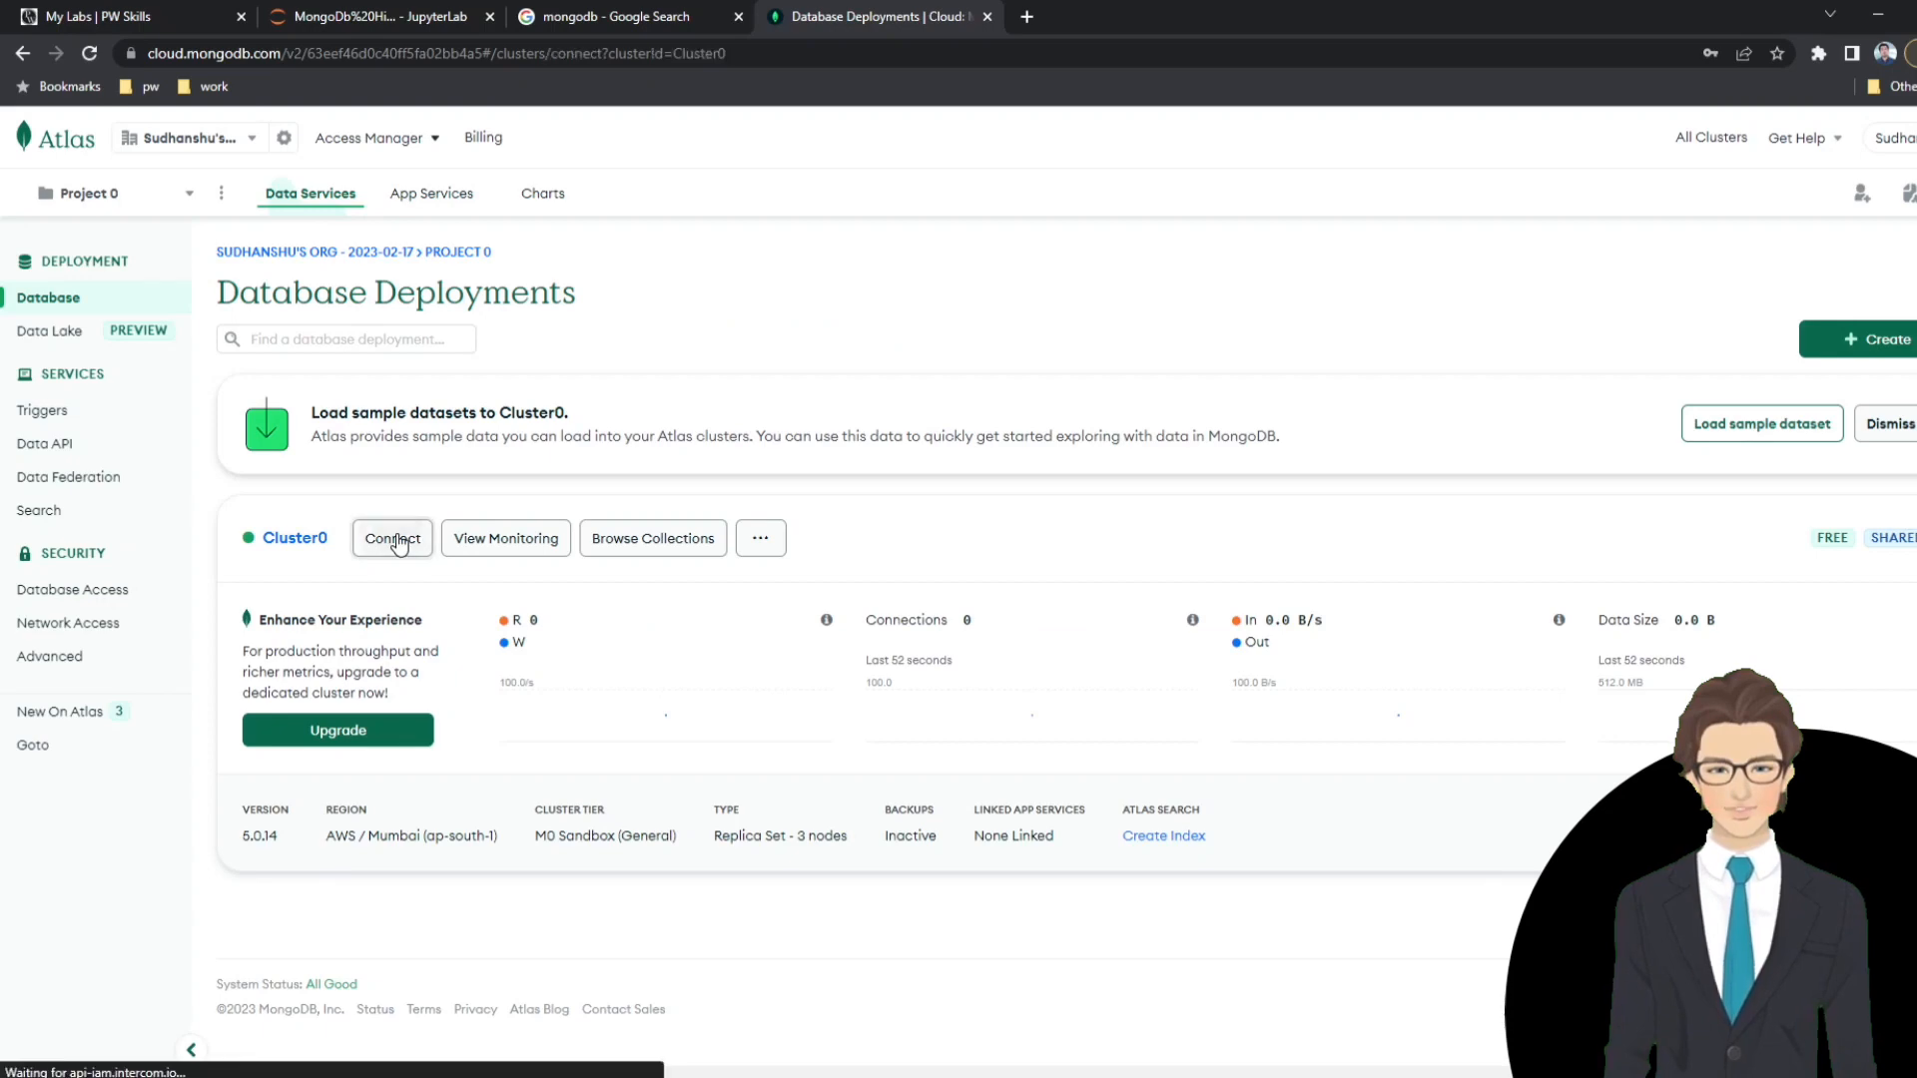
Reopen Cluster0's application connection setup, copy the full Python driver code again and close it.
left_click(398, 544)
left_click(799, 511)
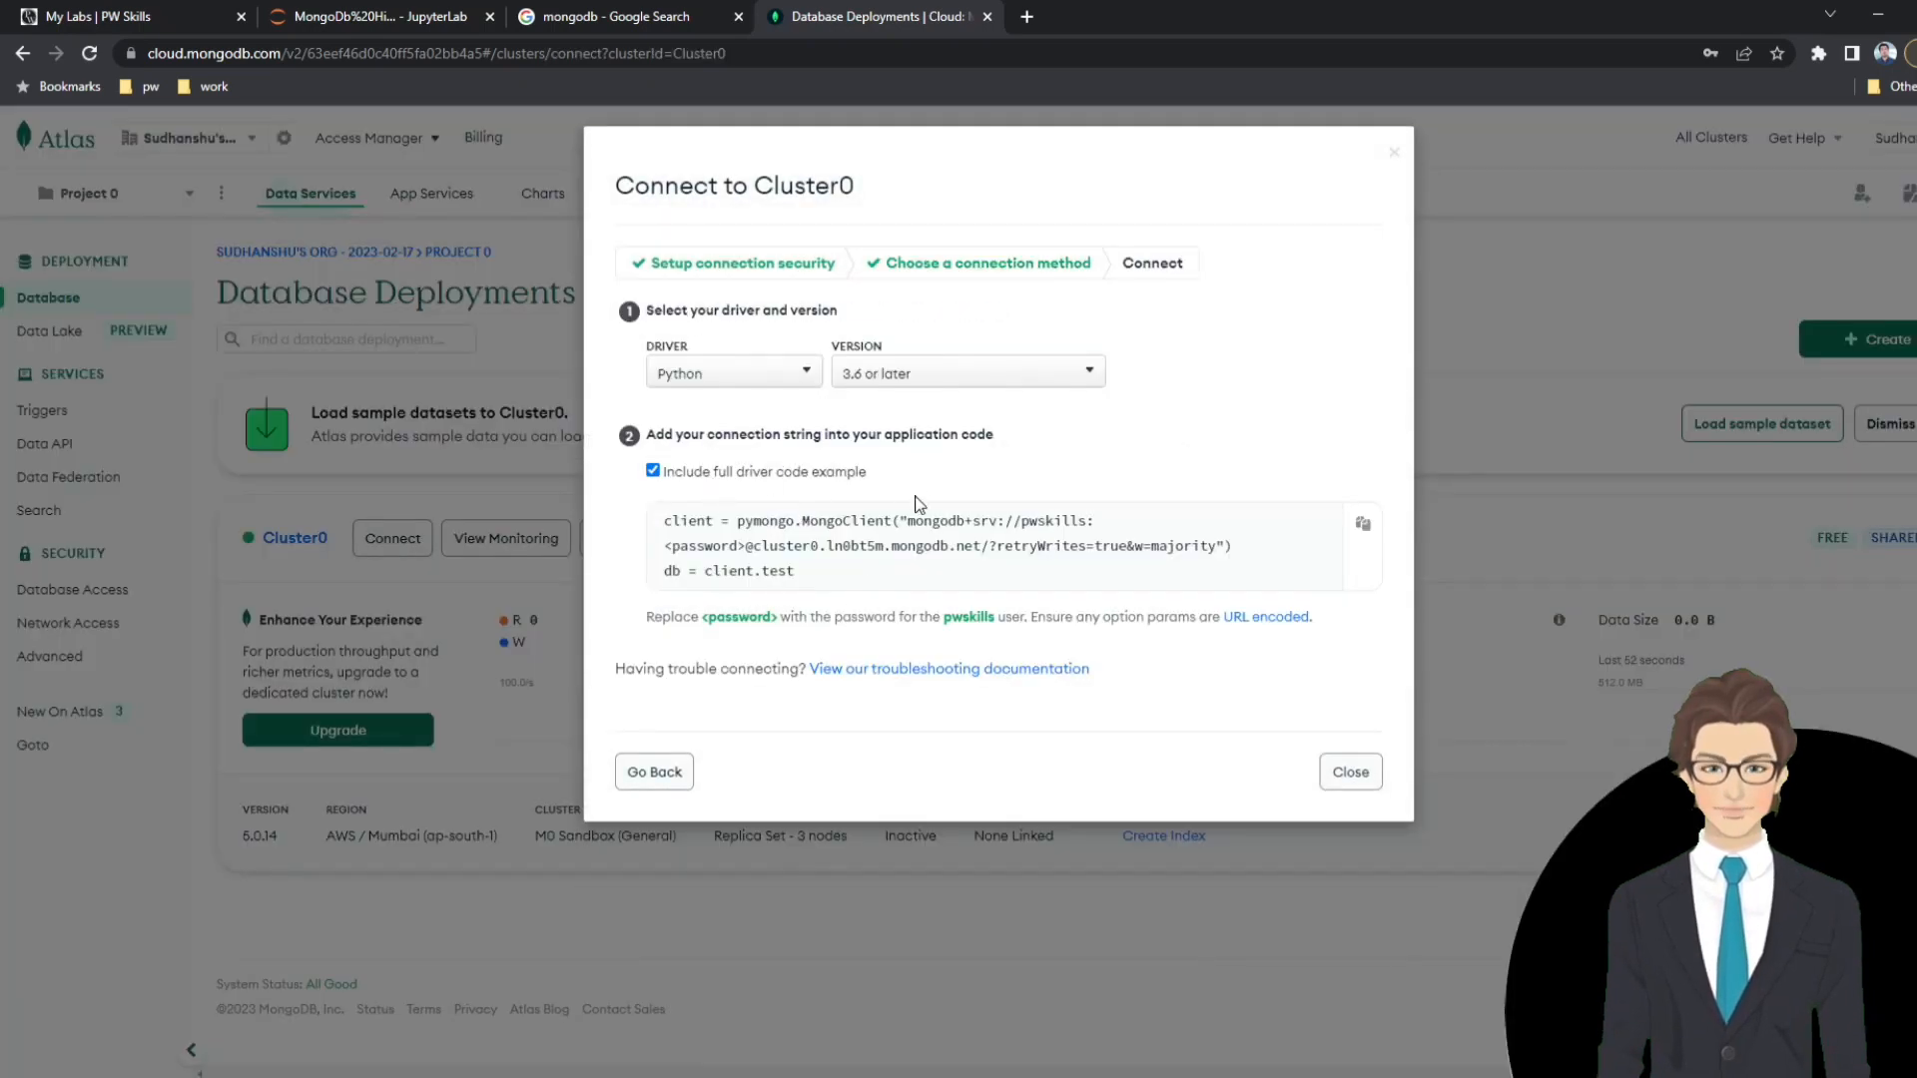
left_click(1362, 523)
left_click(1350, 771)
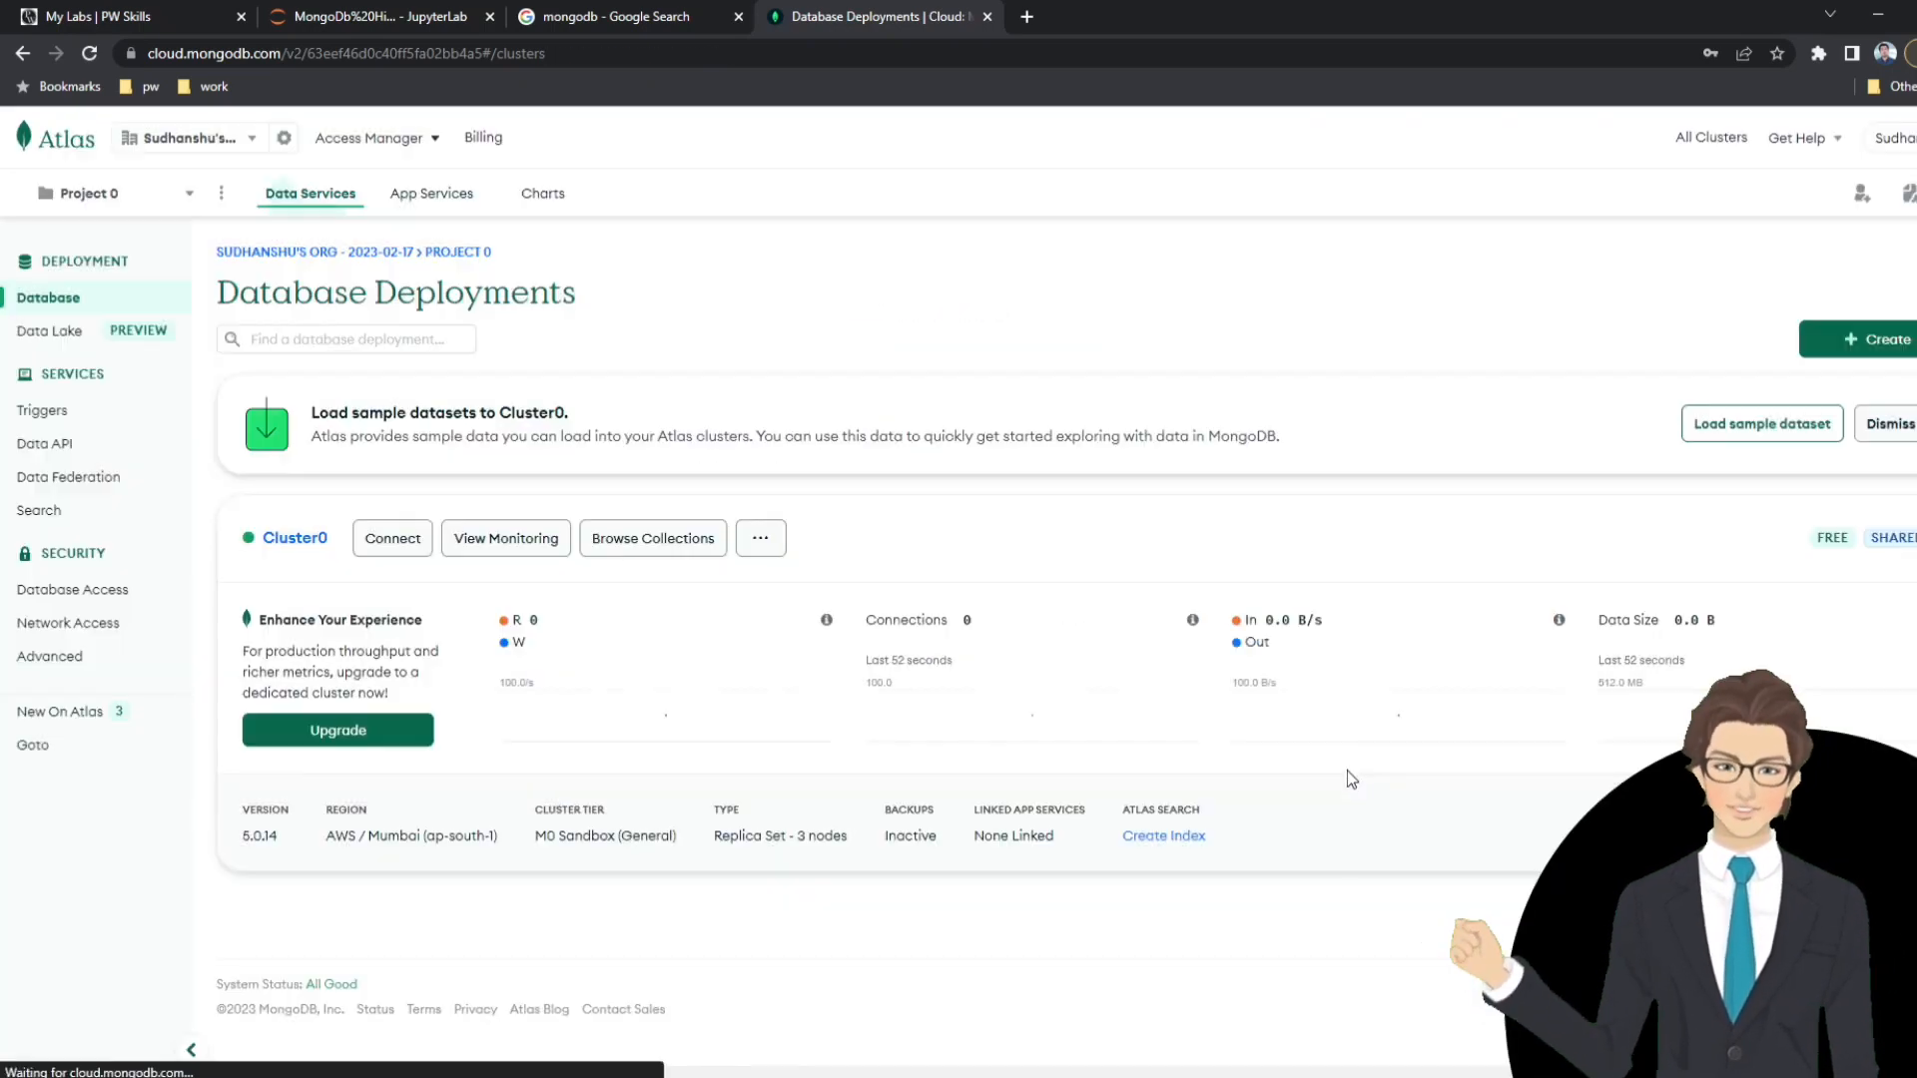
Switch to the MongoDb Hindi.ipynb notebook in JupyterLab, run the URL comment cell and paste the copied driver code into the new cell.
left_click(439, 17)
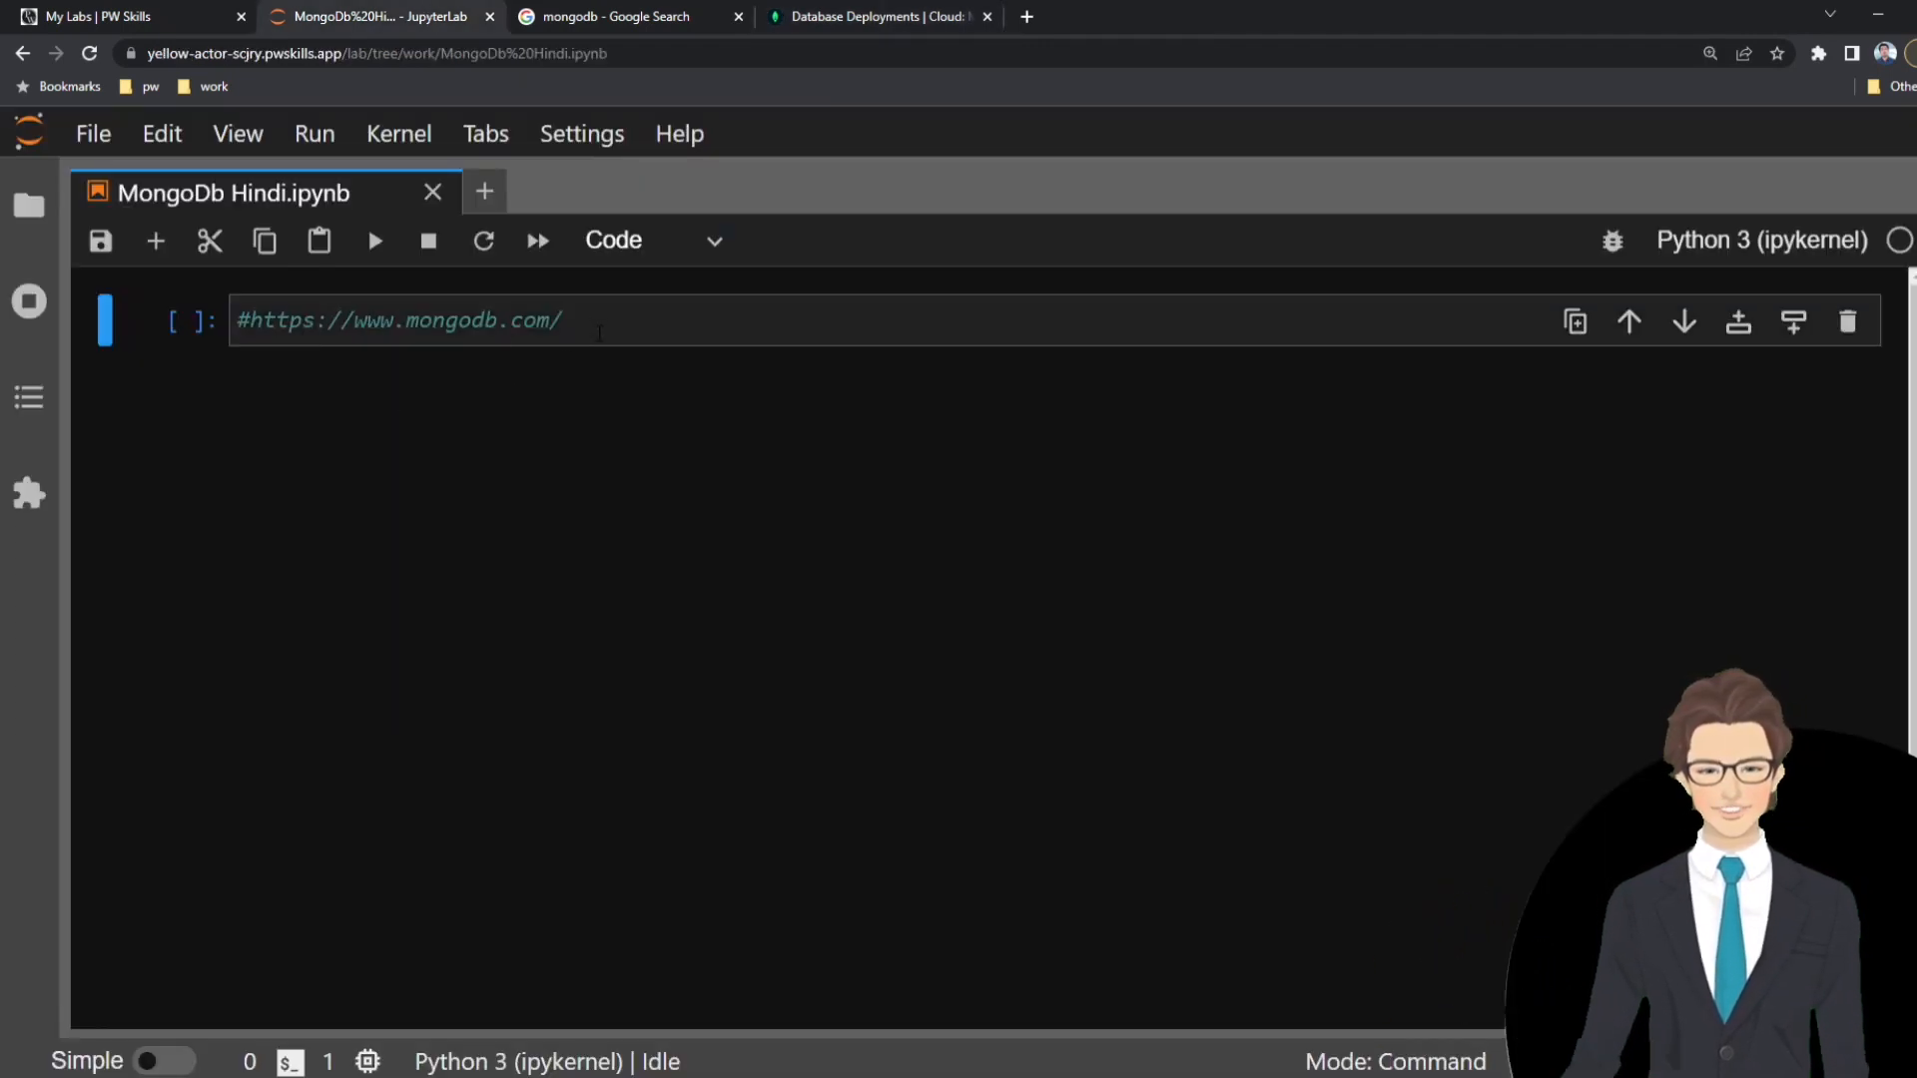
left_click(581, 323)
key("shift+Return")
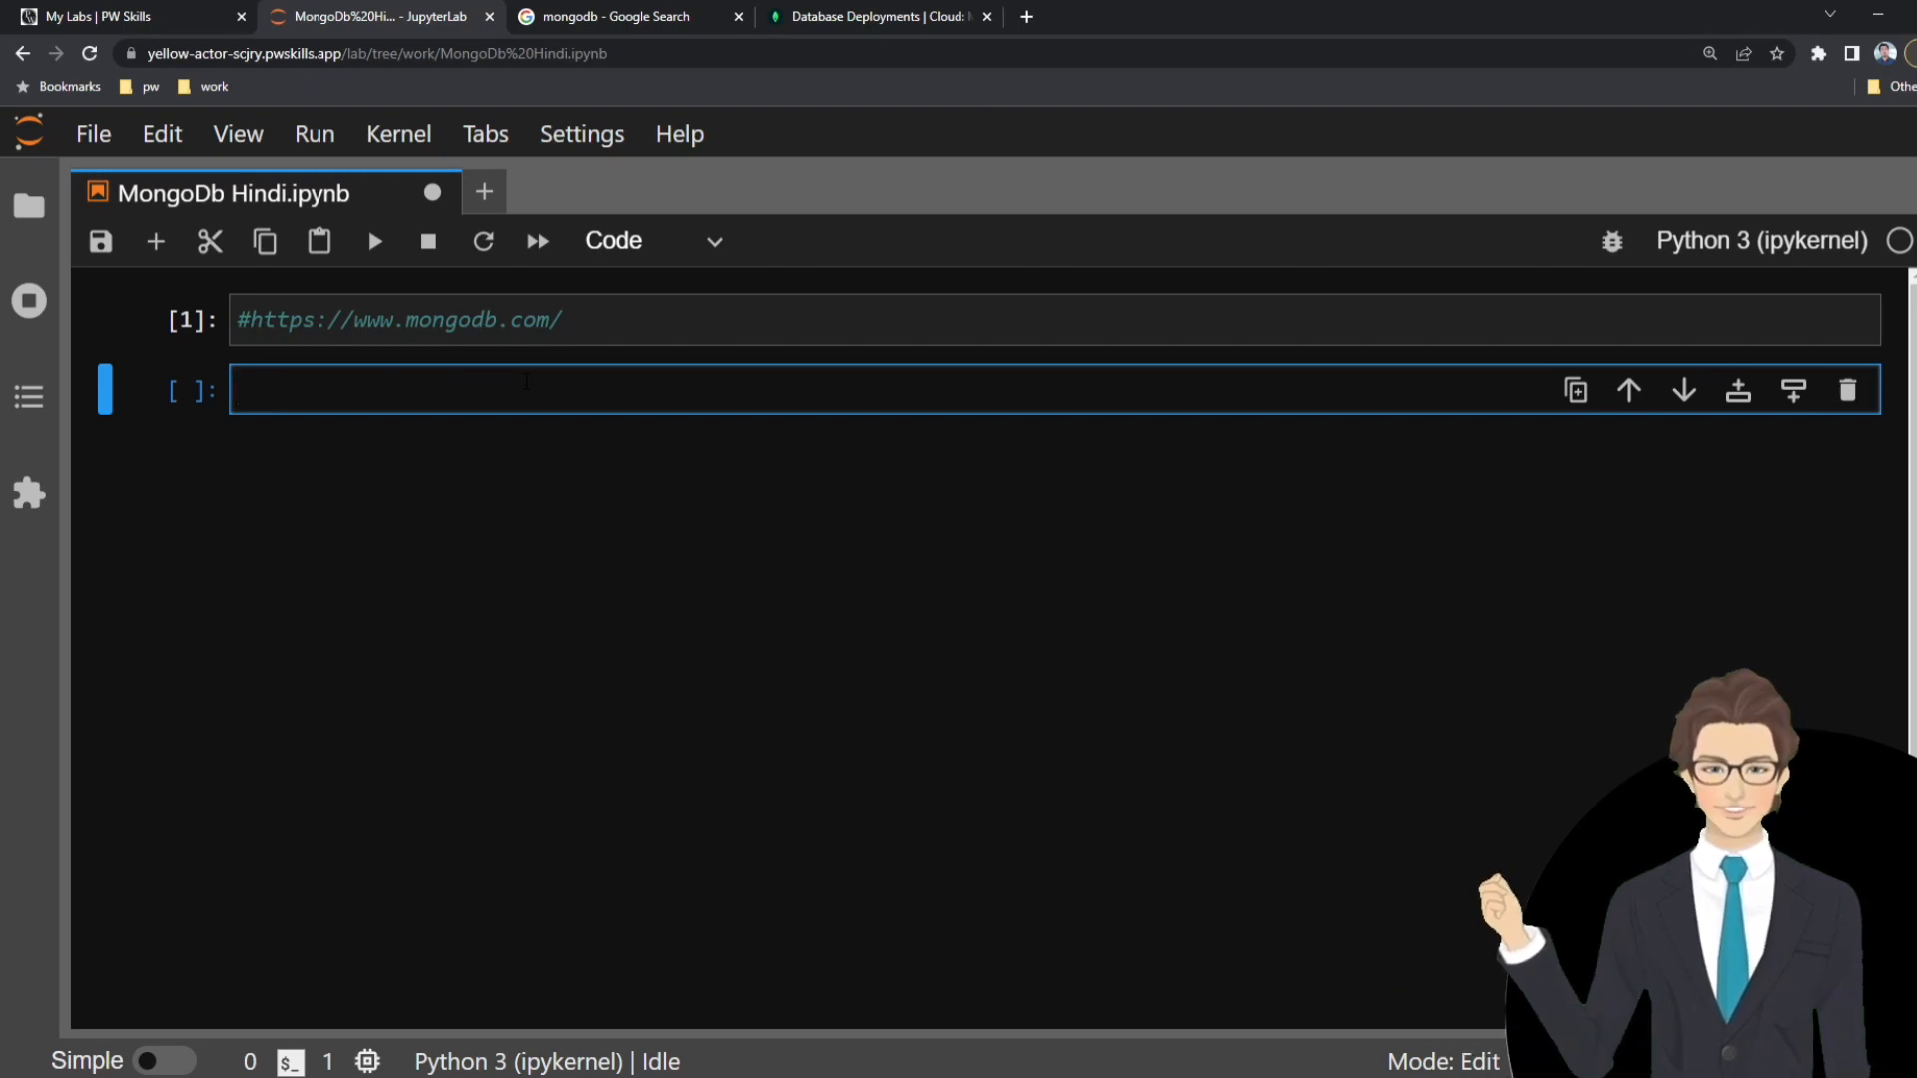
key("ctrl+v")
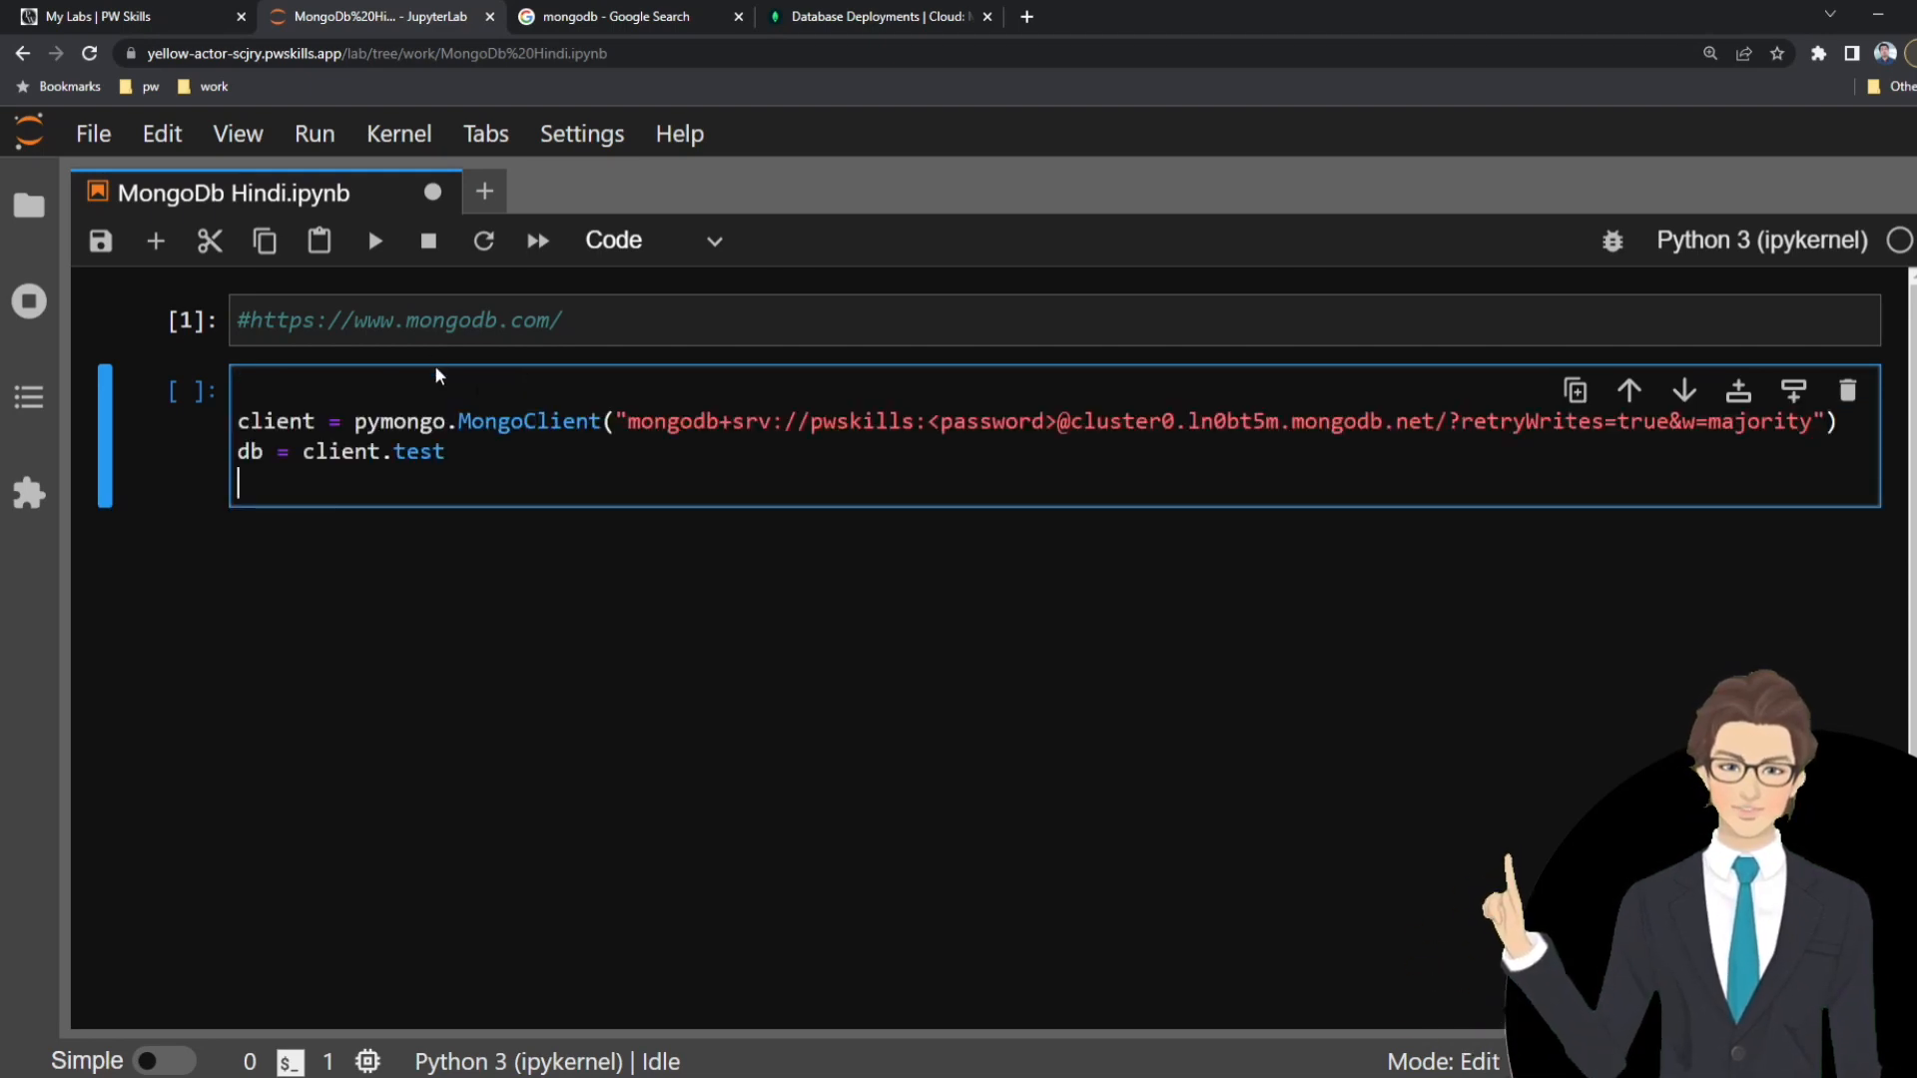
left_click_drag(354, 422, 446, 452)
left_click(1616, 472)
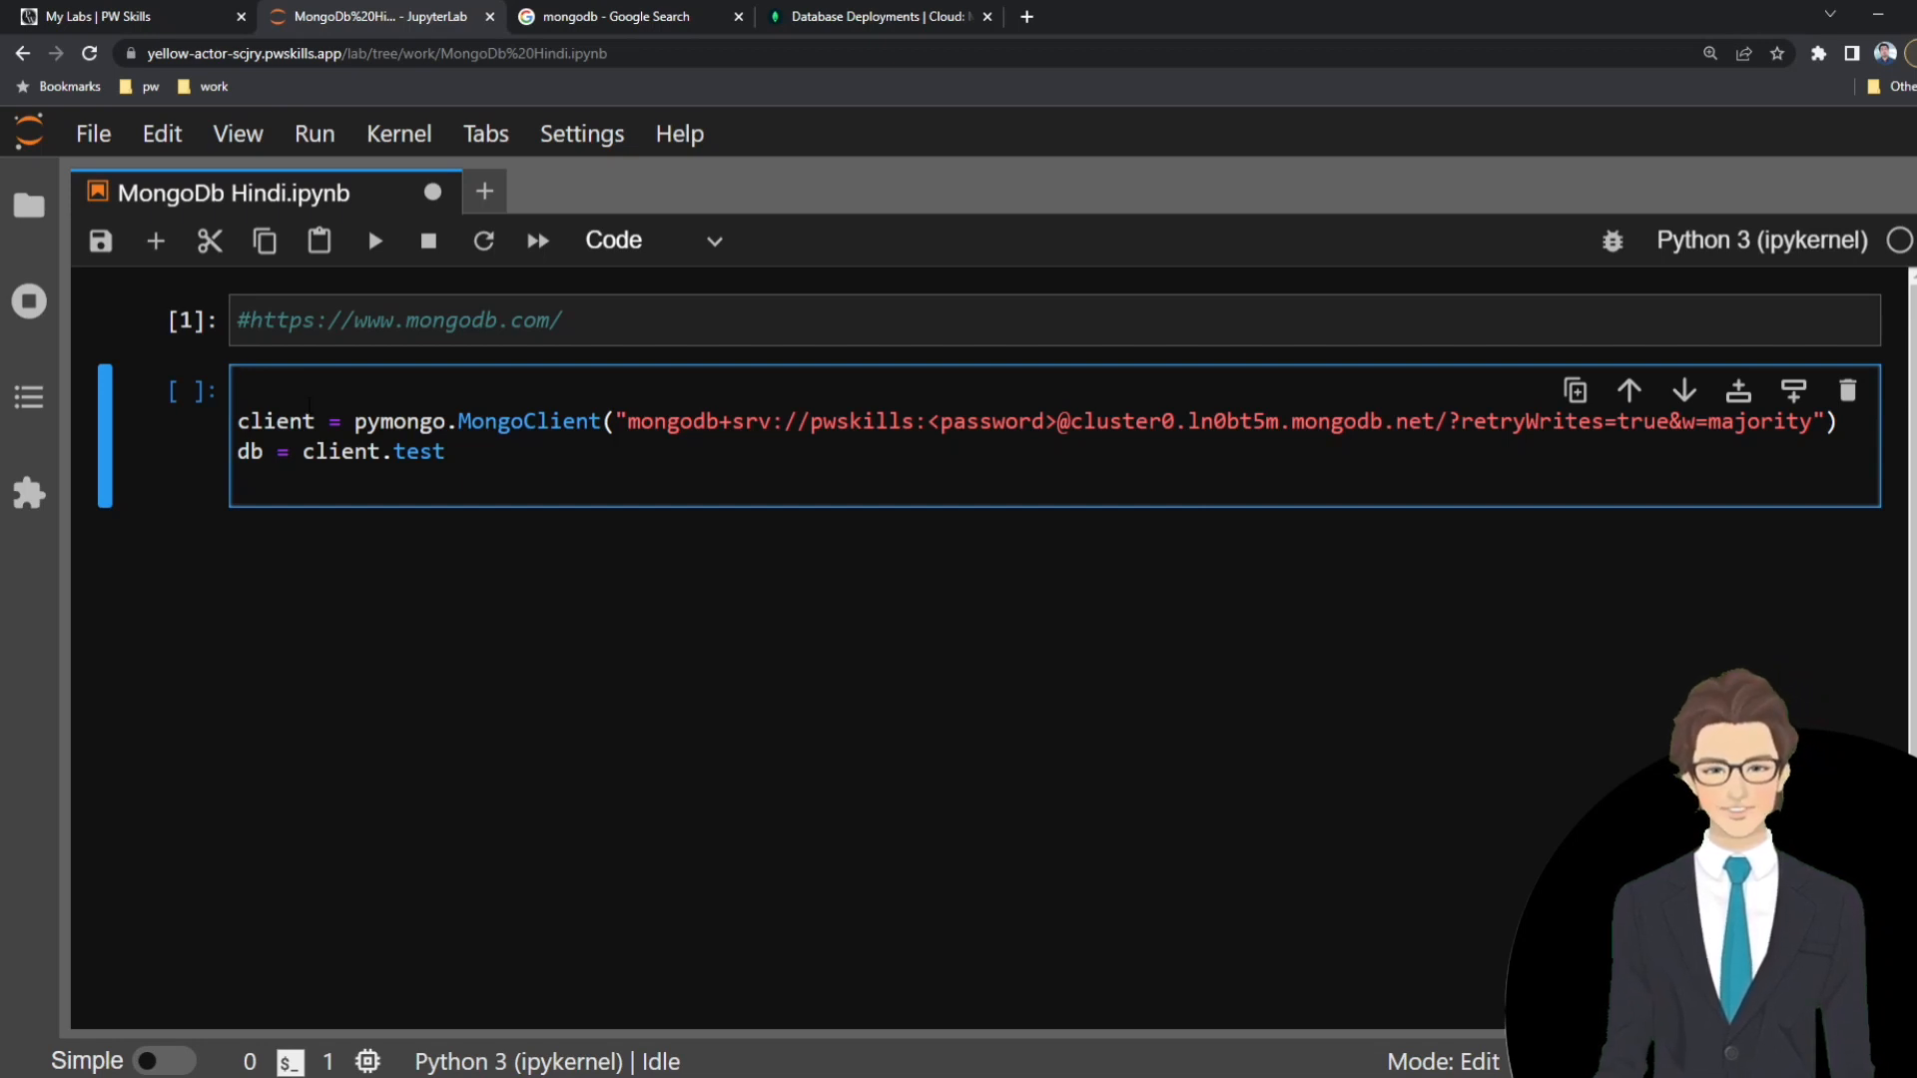
Add "import pymongo" as the first line above the MongoClient code and run the cell.
type("mport")
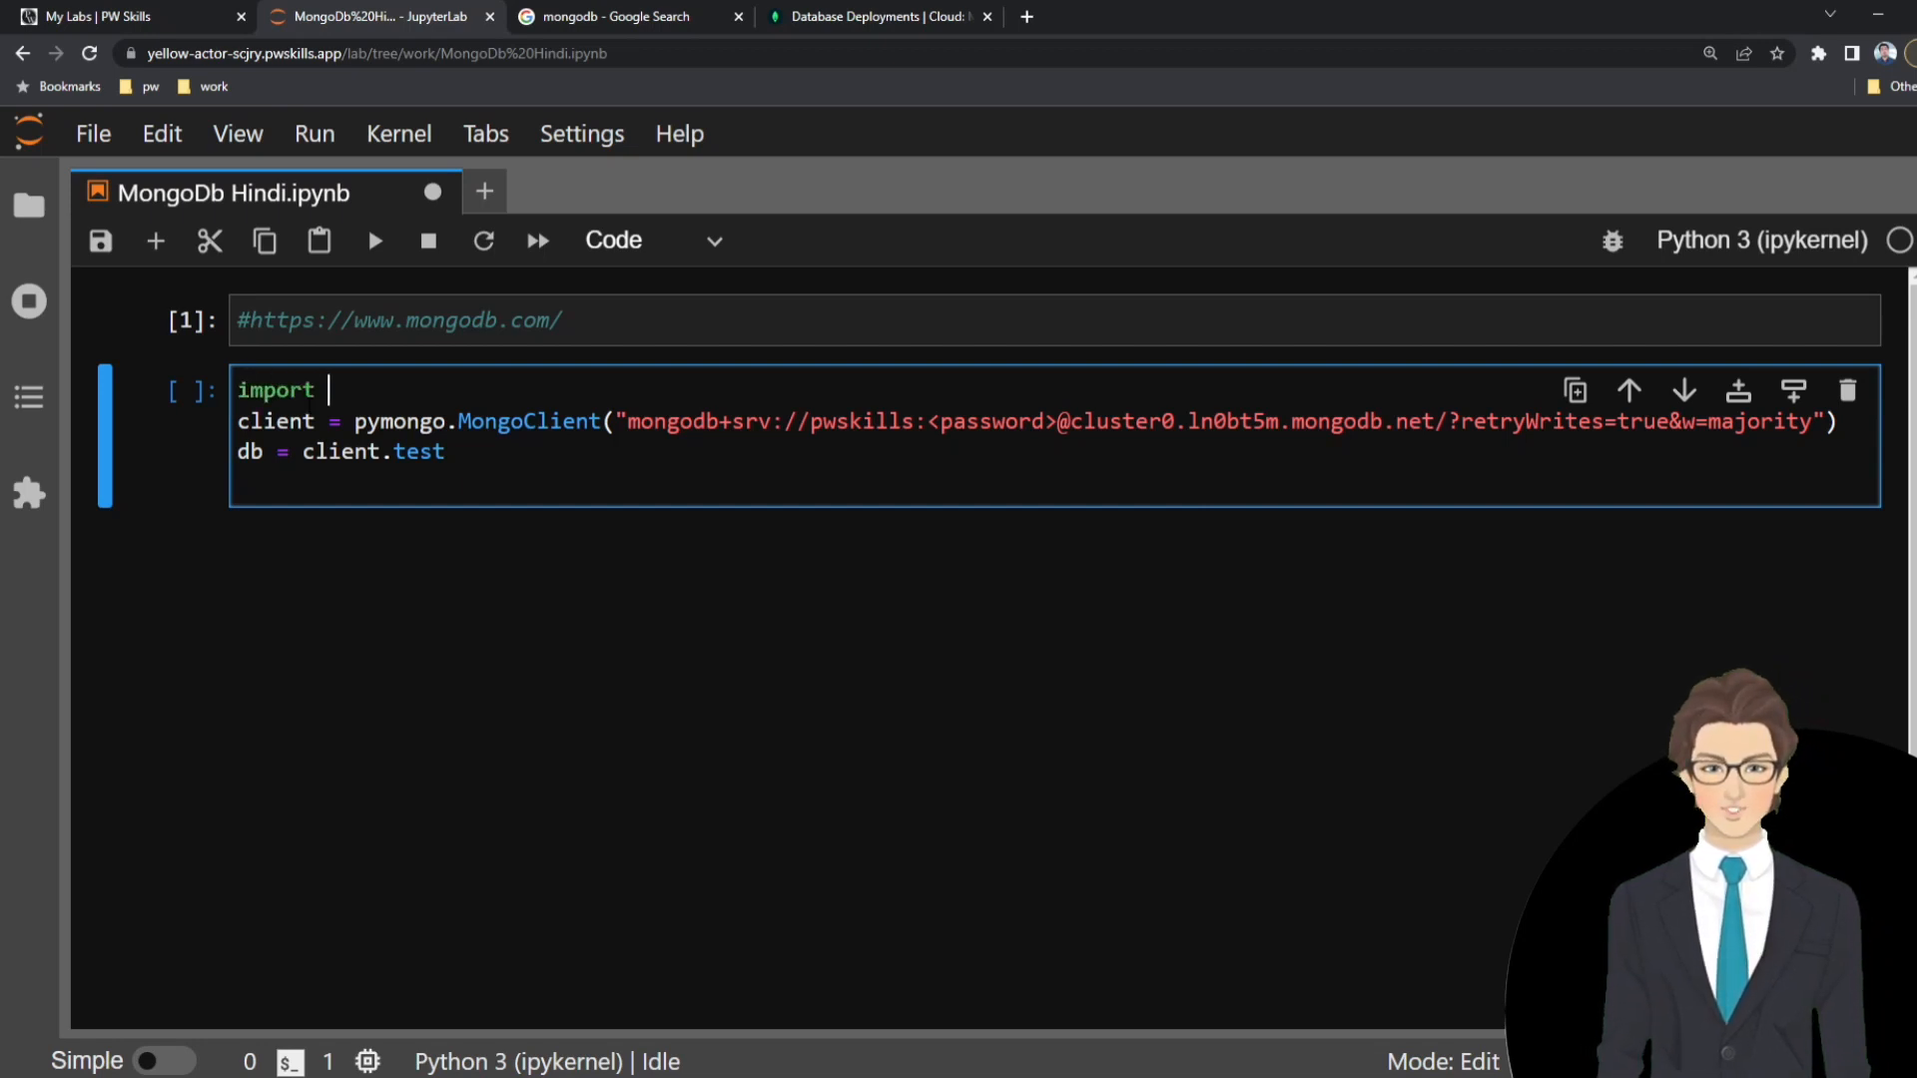
type(" pymongo")
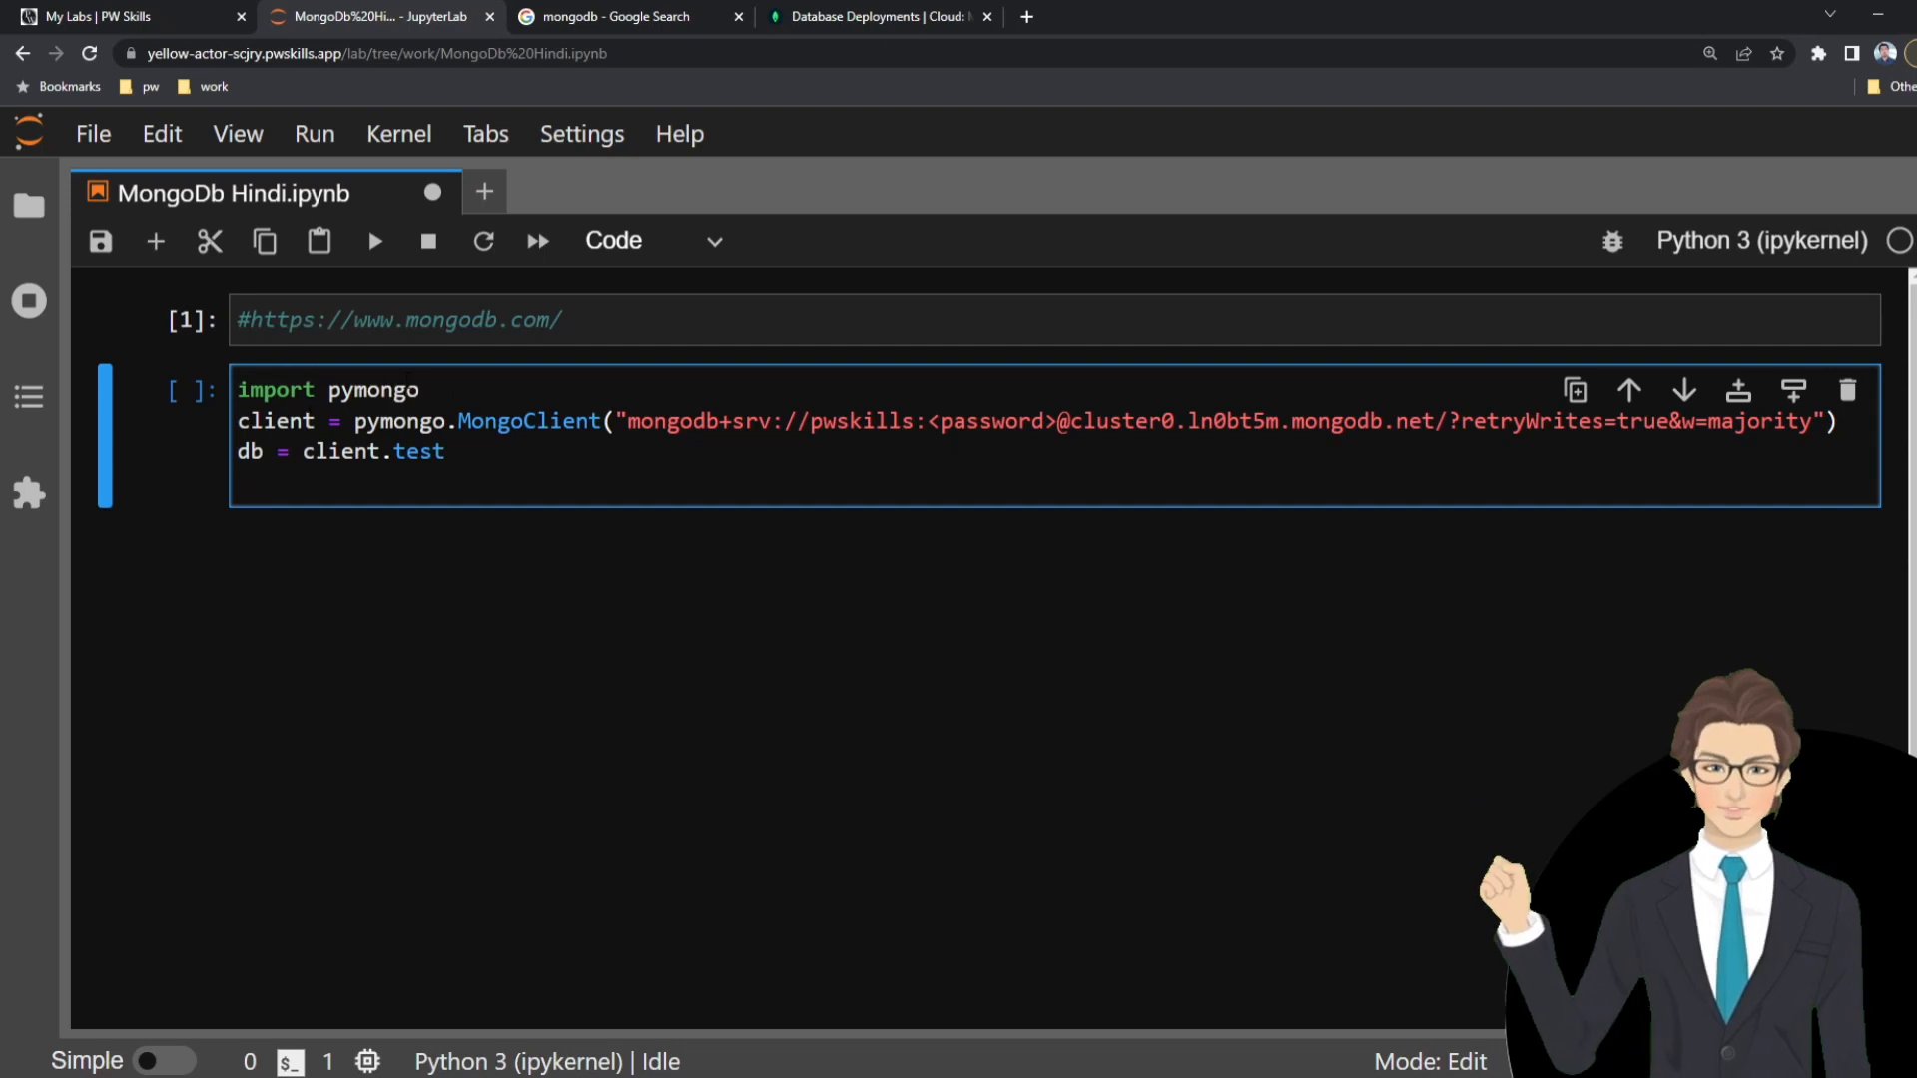
left_click_drag(419, 391, 227, 390)
double_click(399, 390)
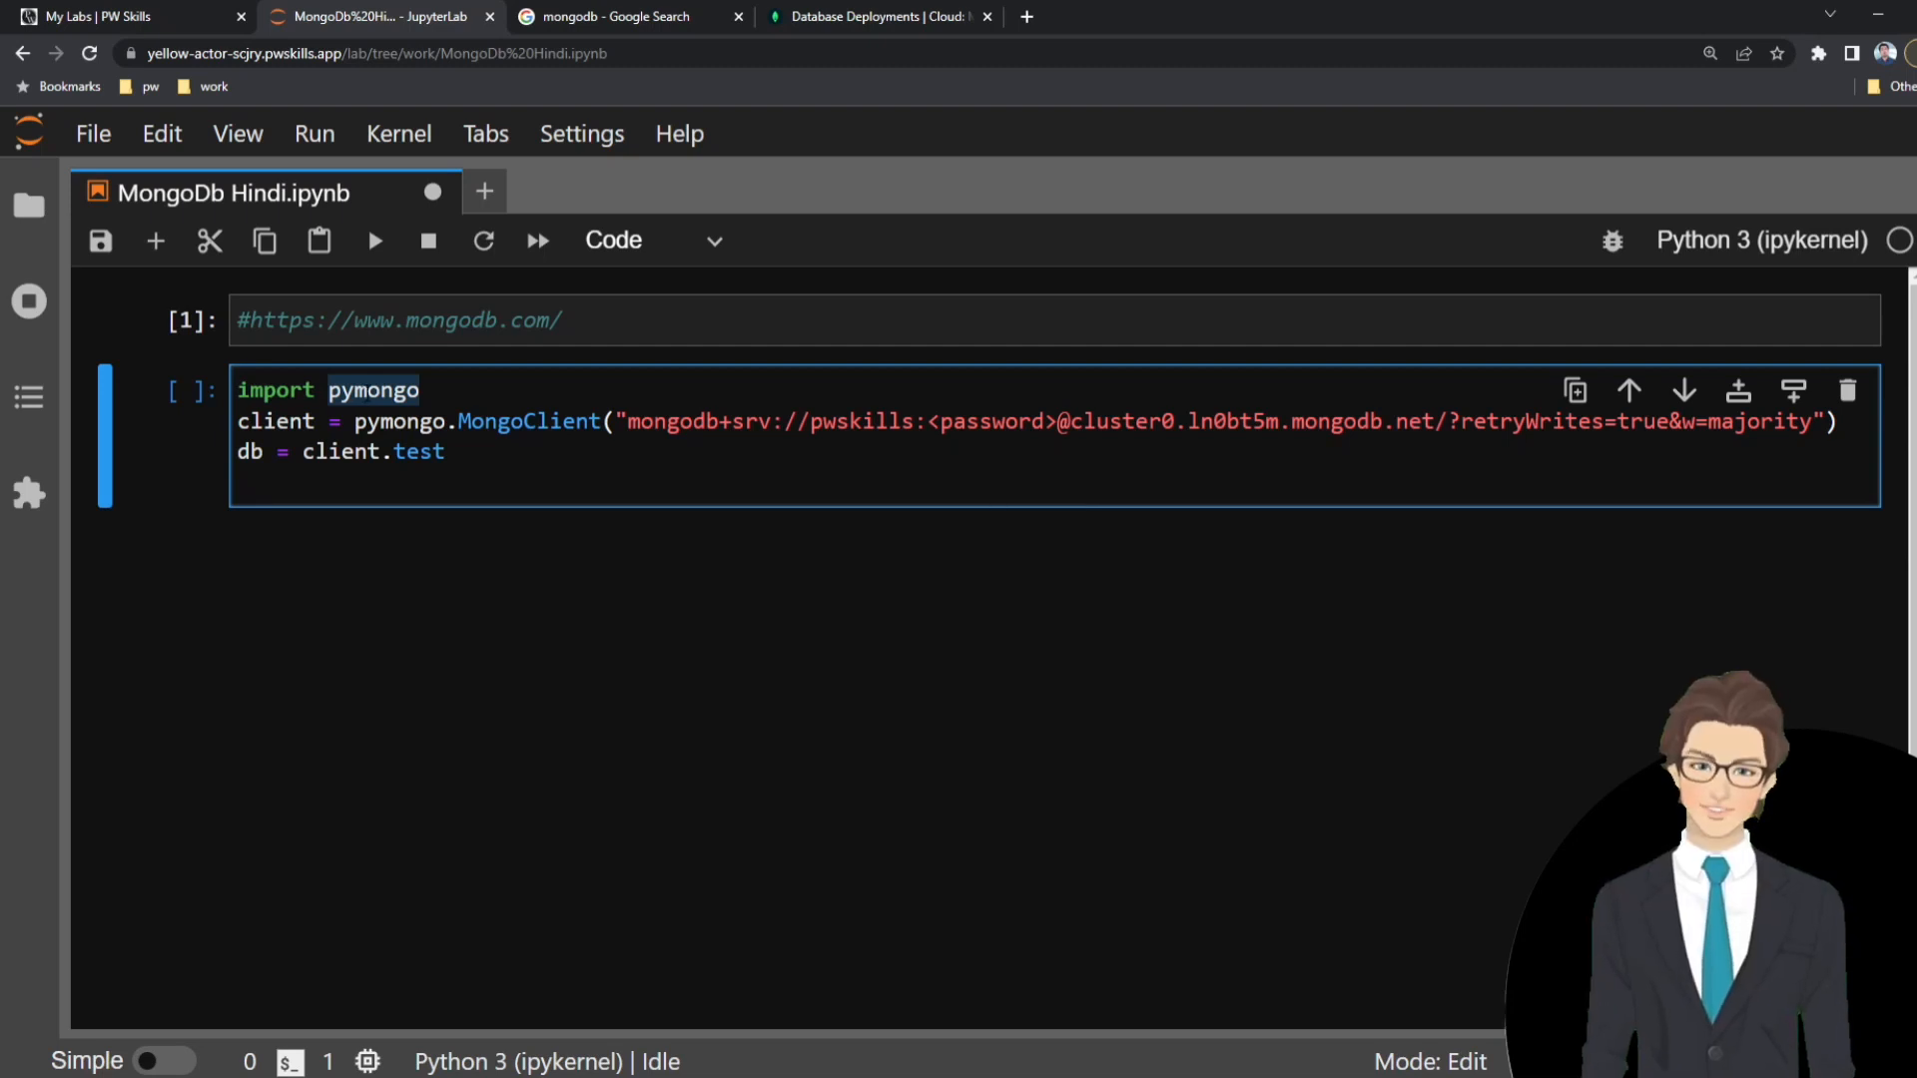
left_click(449, 392)
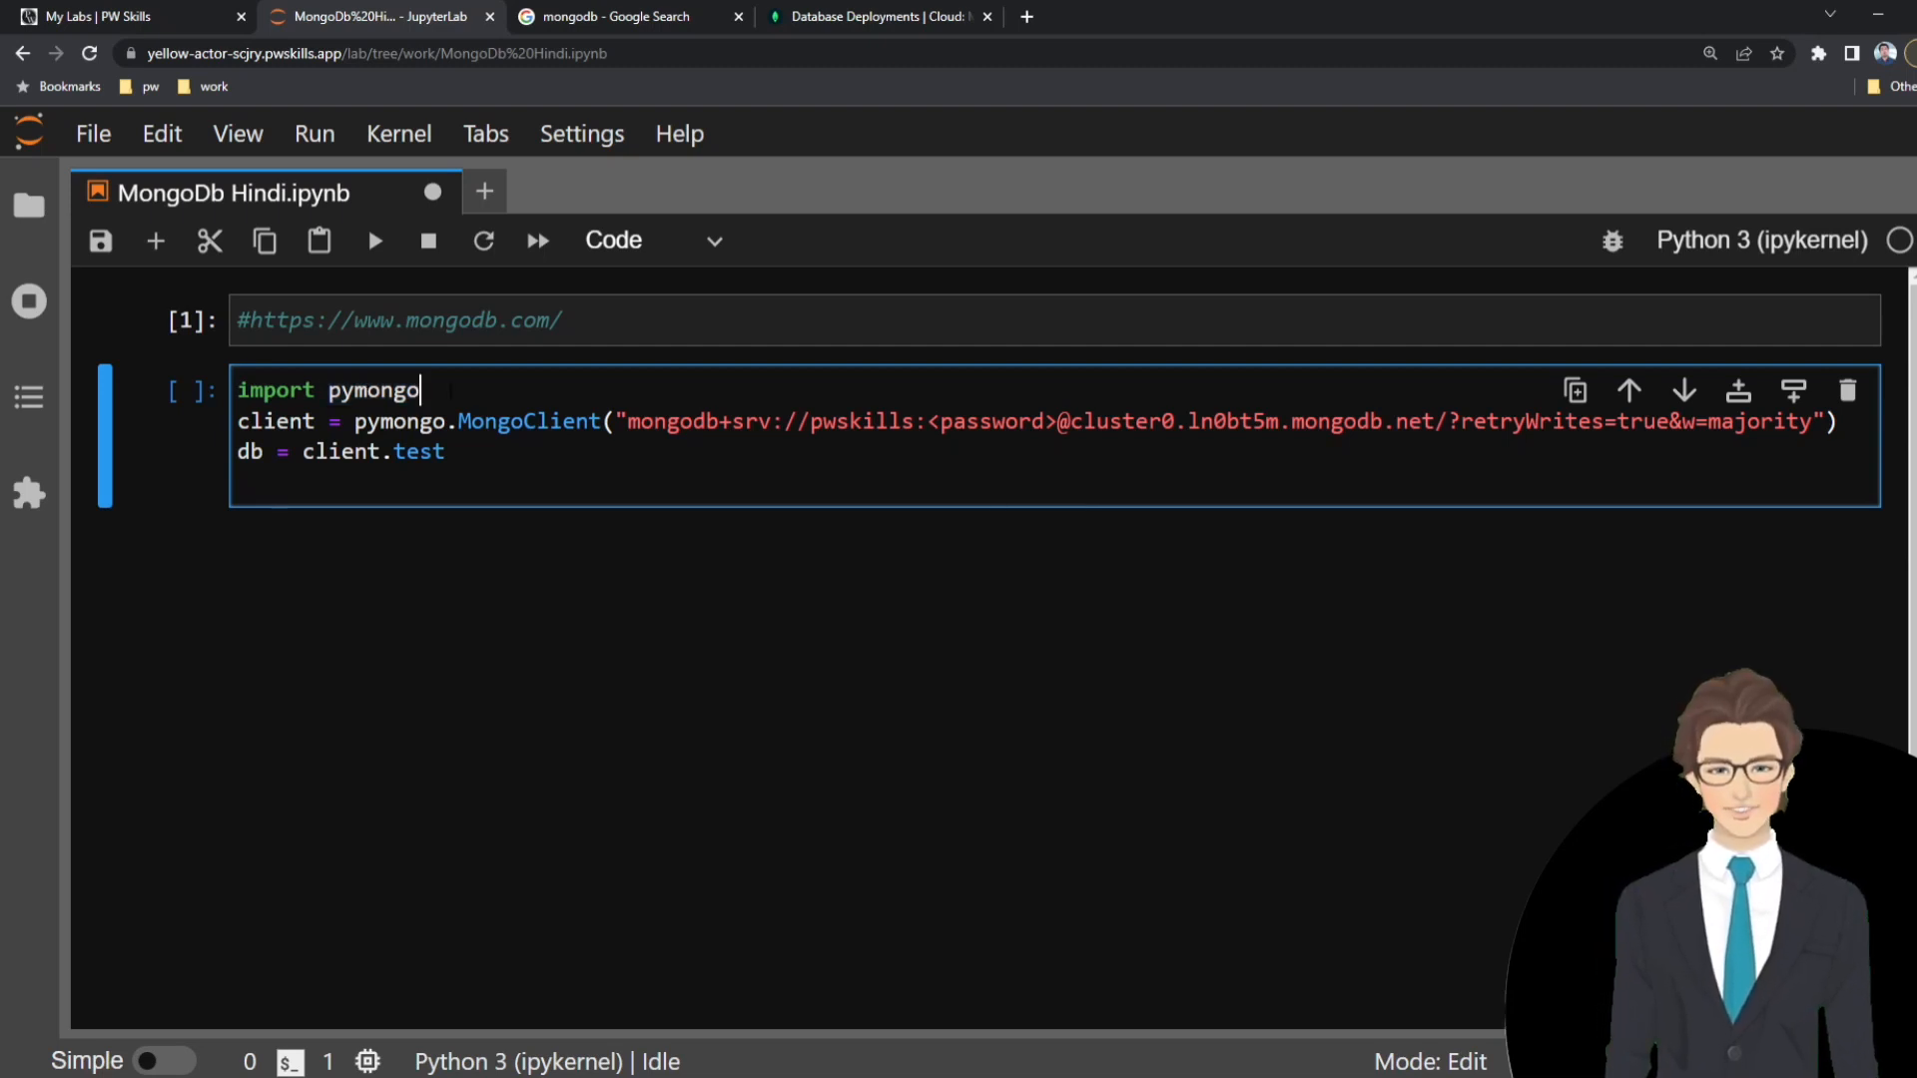
left_click_drag(475, 389, 229, 390)
left_click(439, 390)
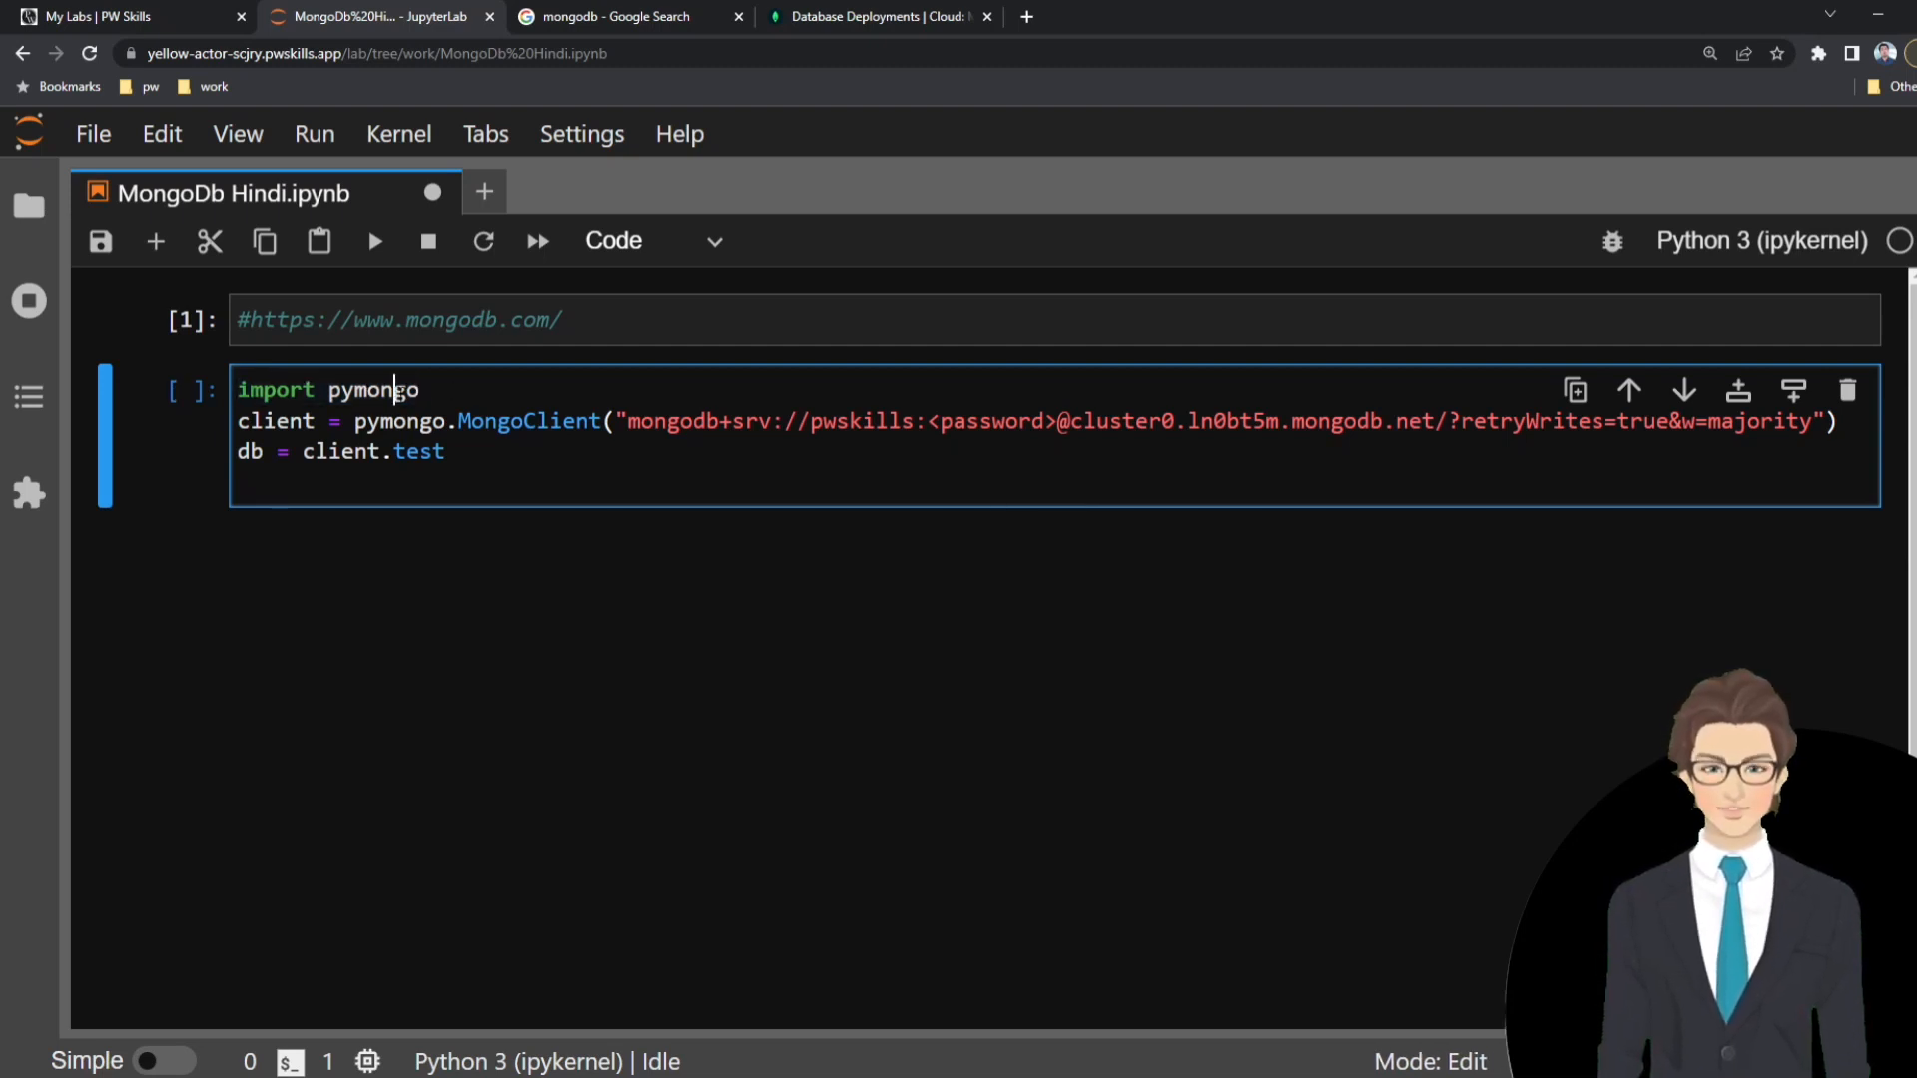
double_click(399, 390)
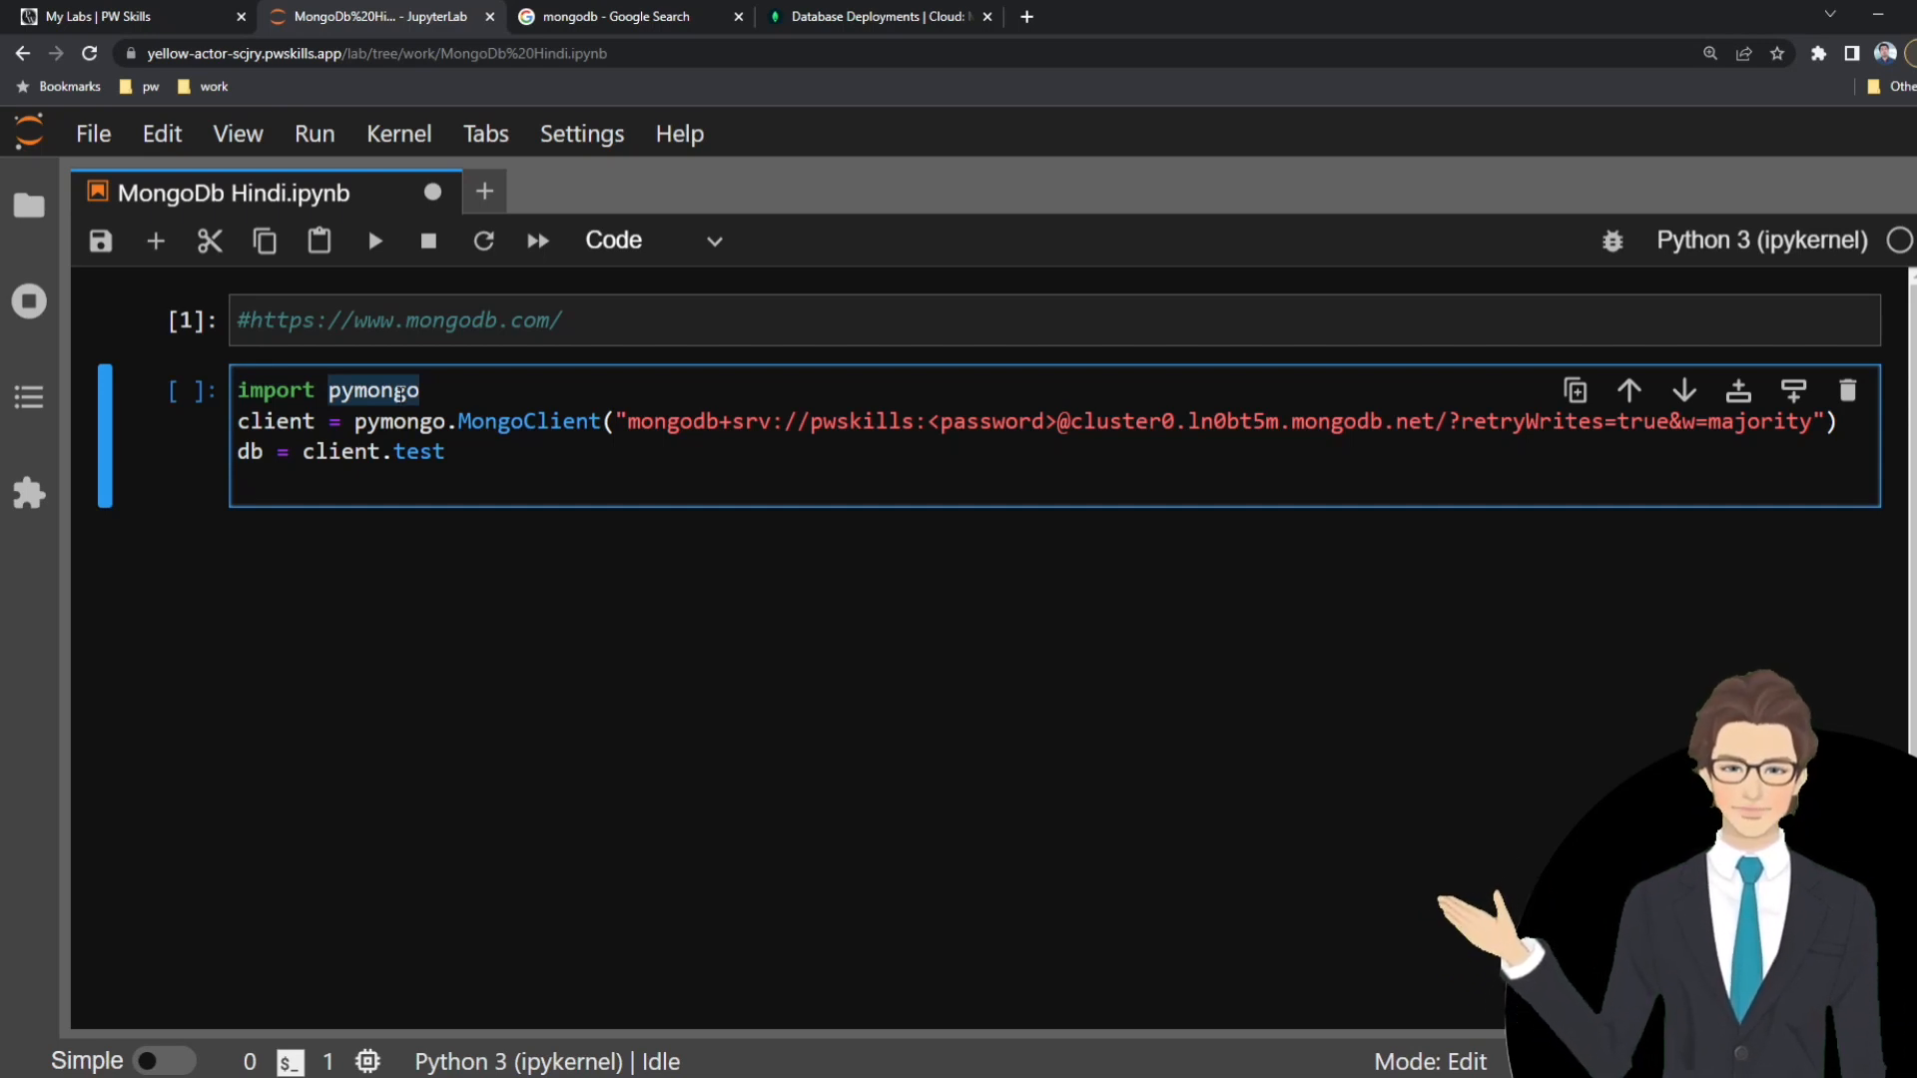
double_click(400, 392)
left_click(510, 396)
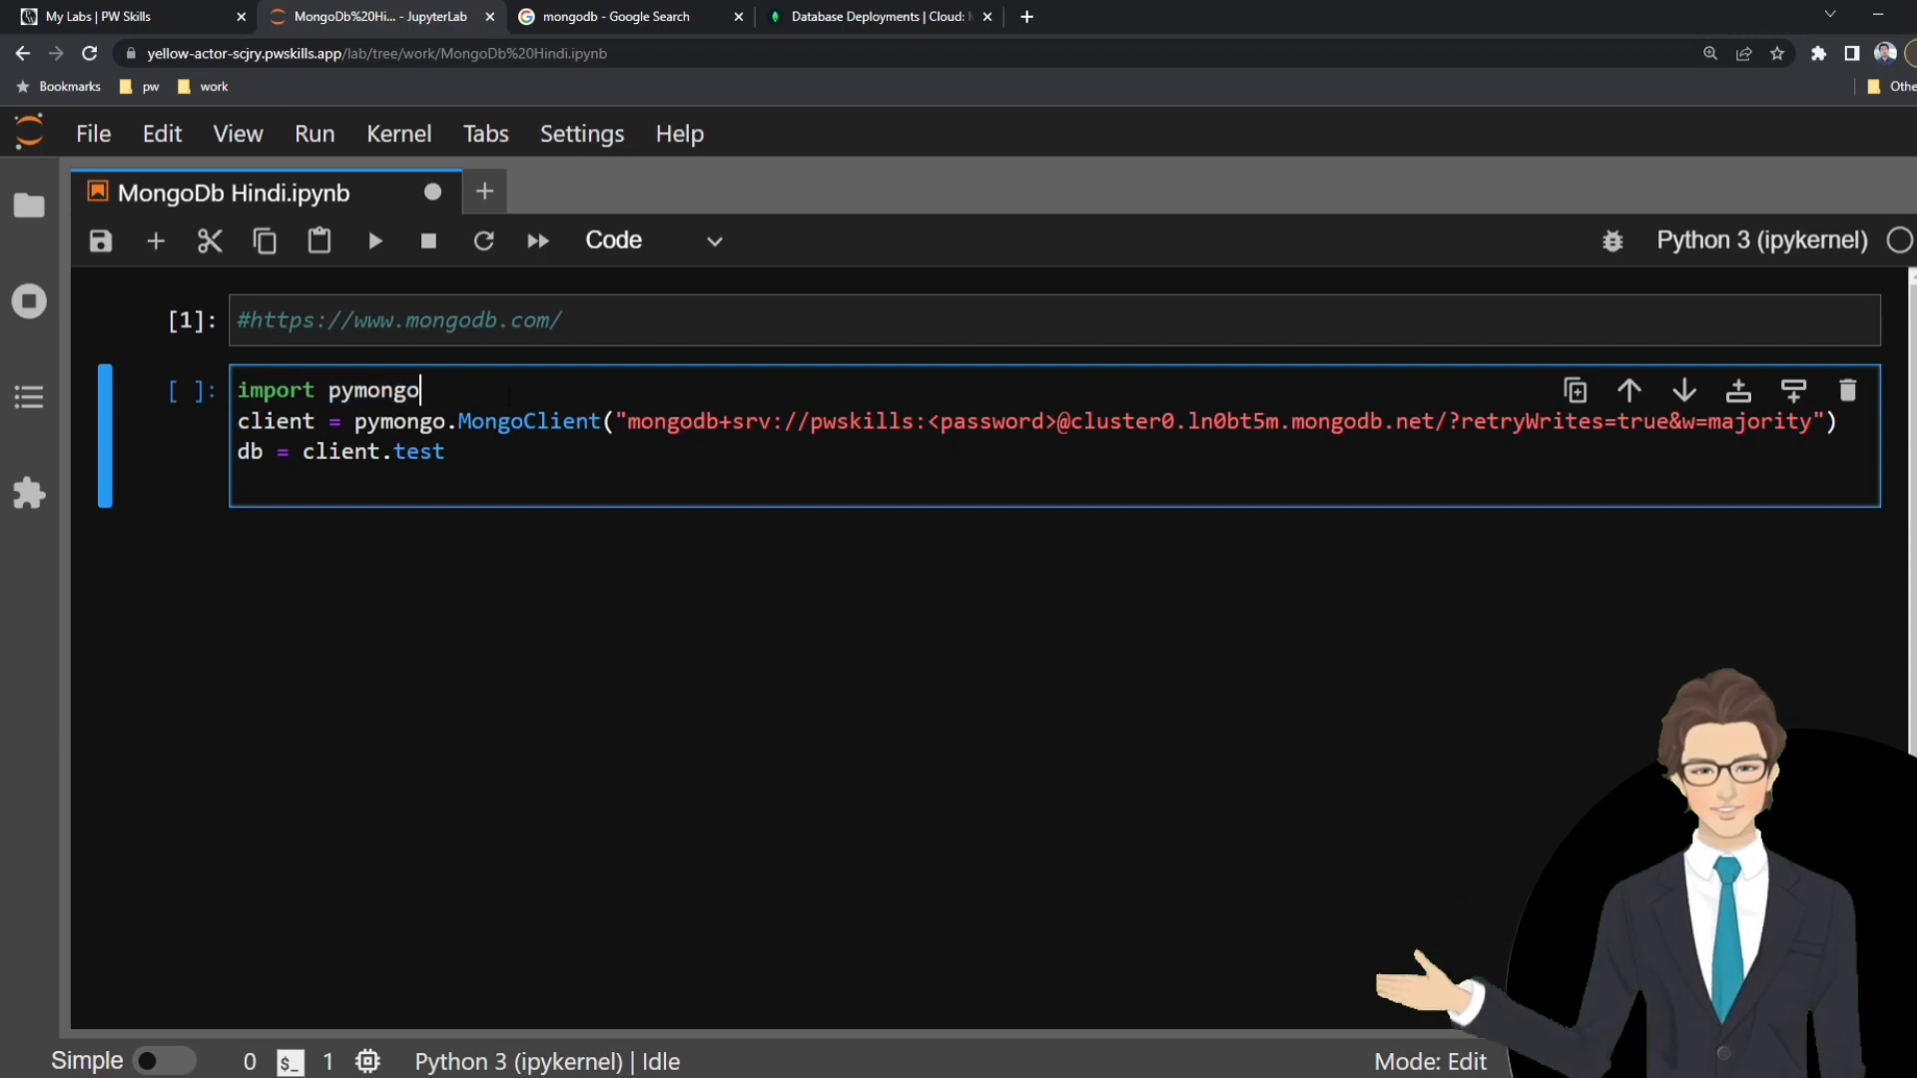
key("shift+Return")
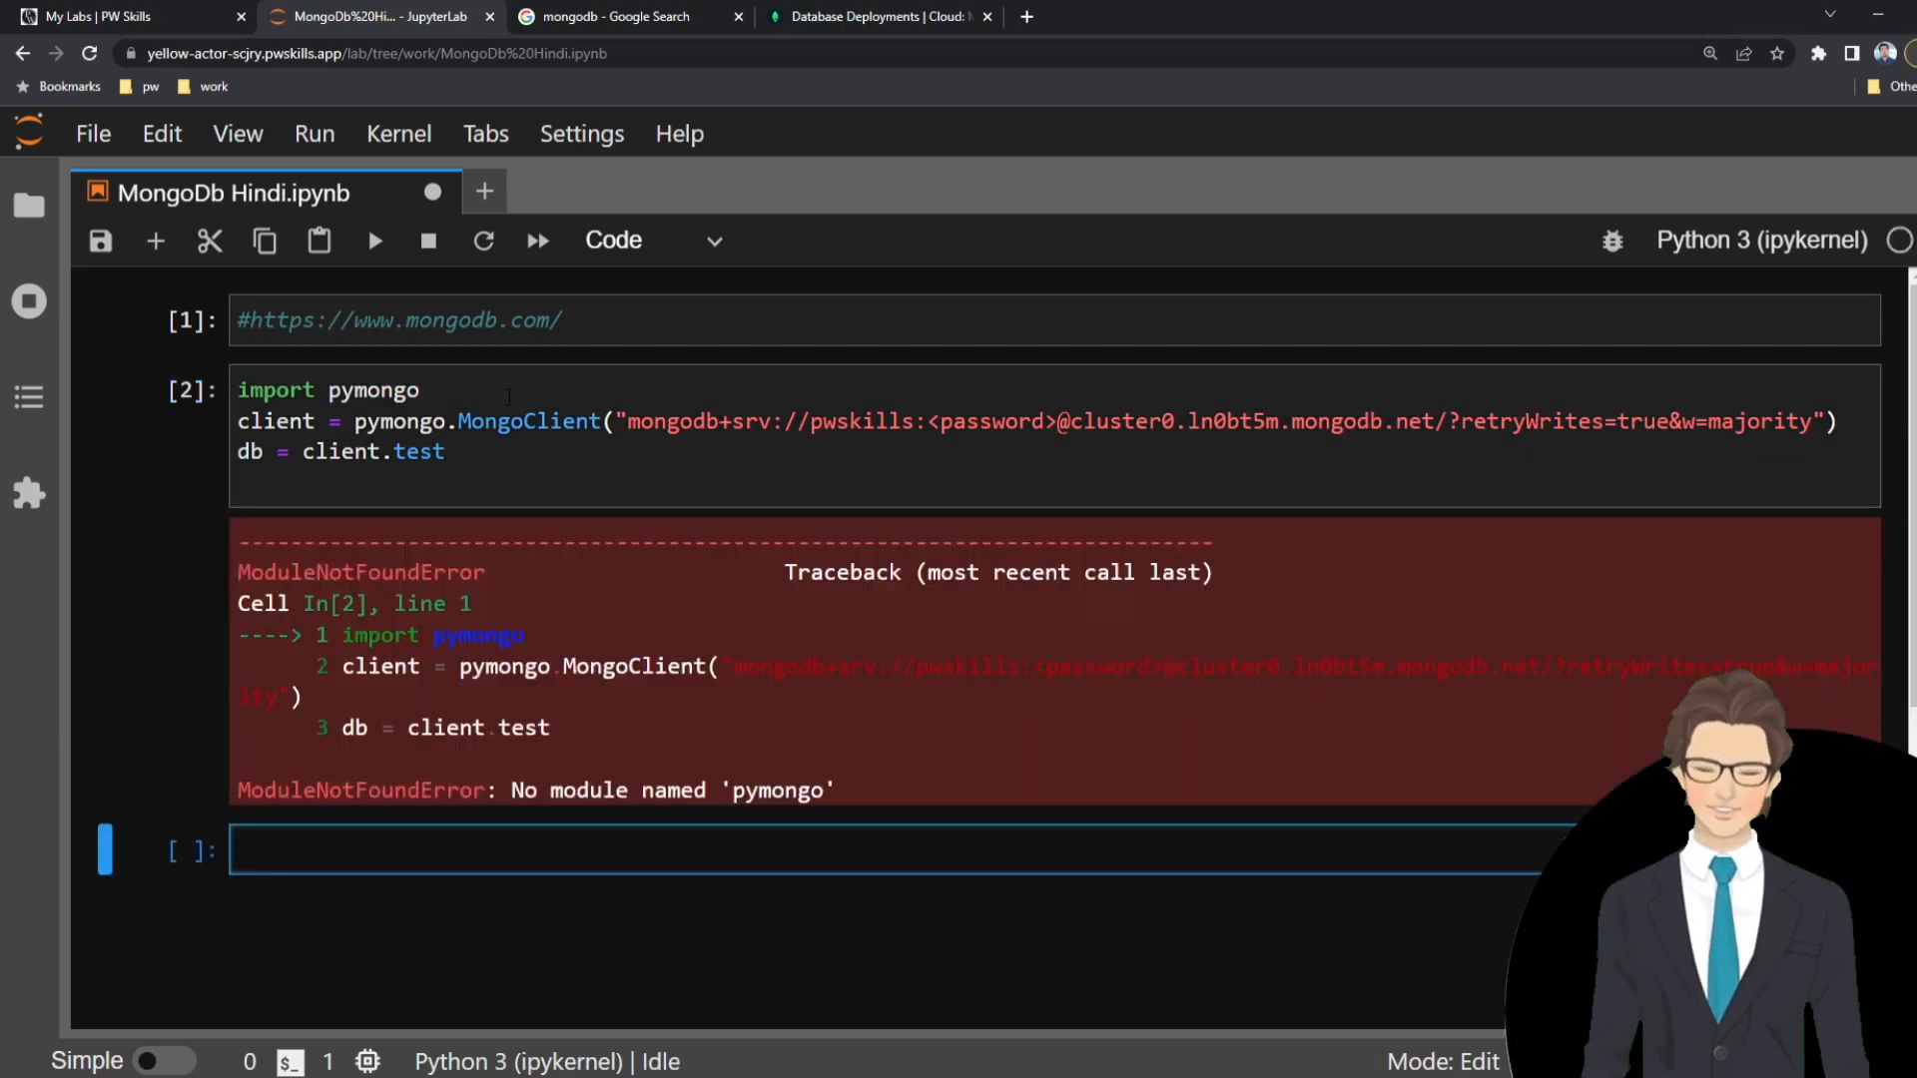
Review the cell's error, save the notebook and run "pip install pymongo" in the empty cell below it.
left_click_drag(520, 796, 892, 803)
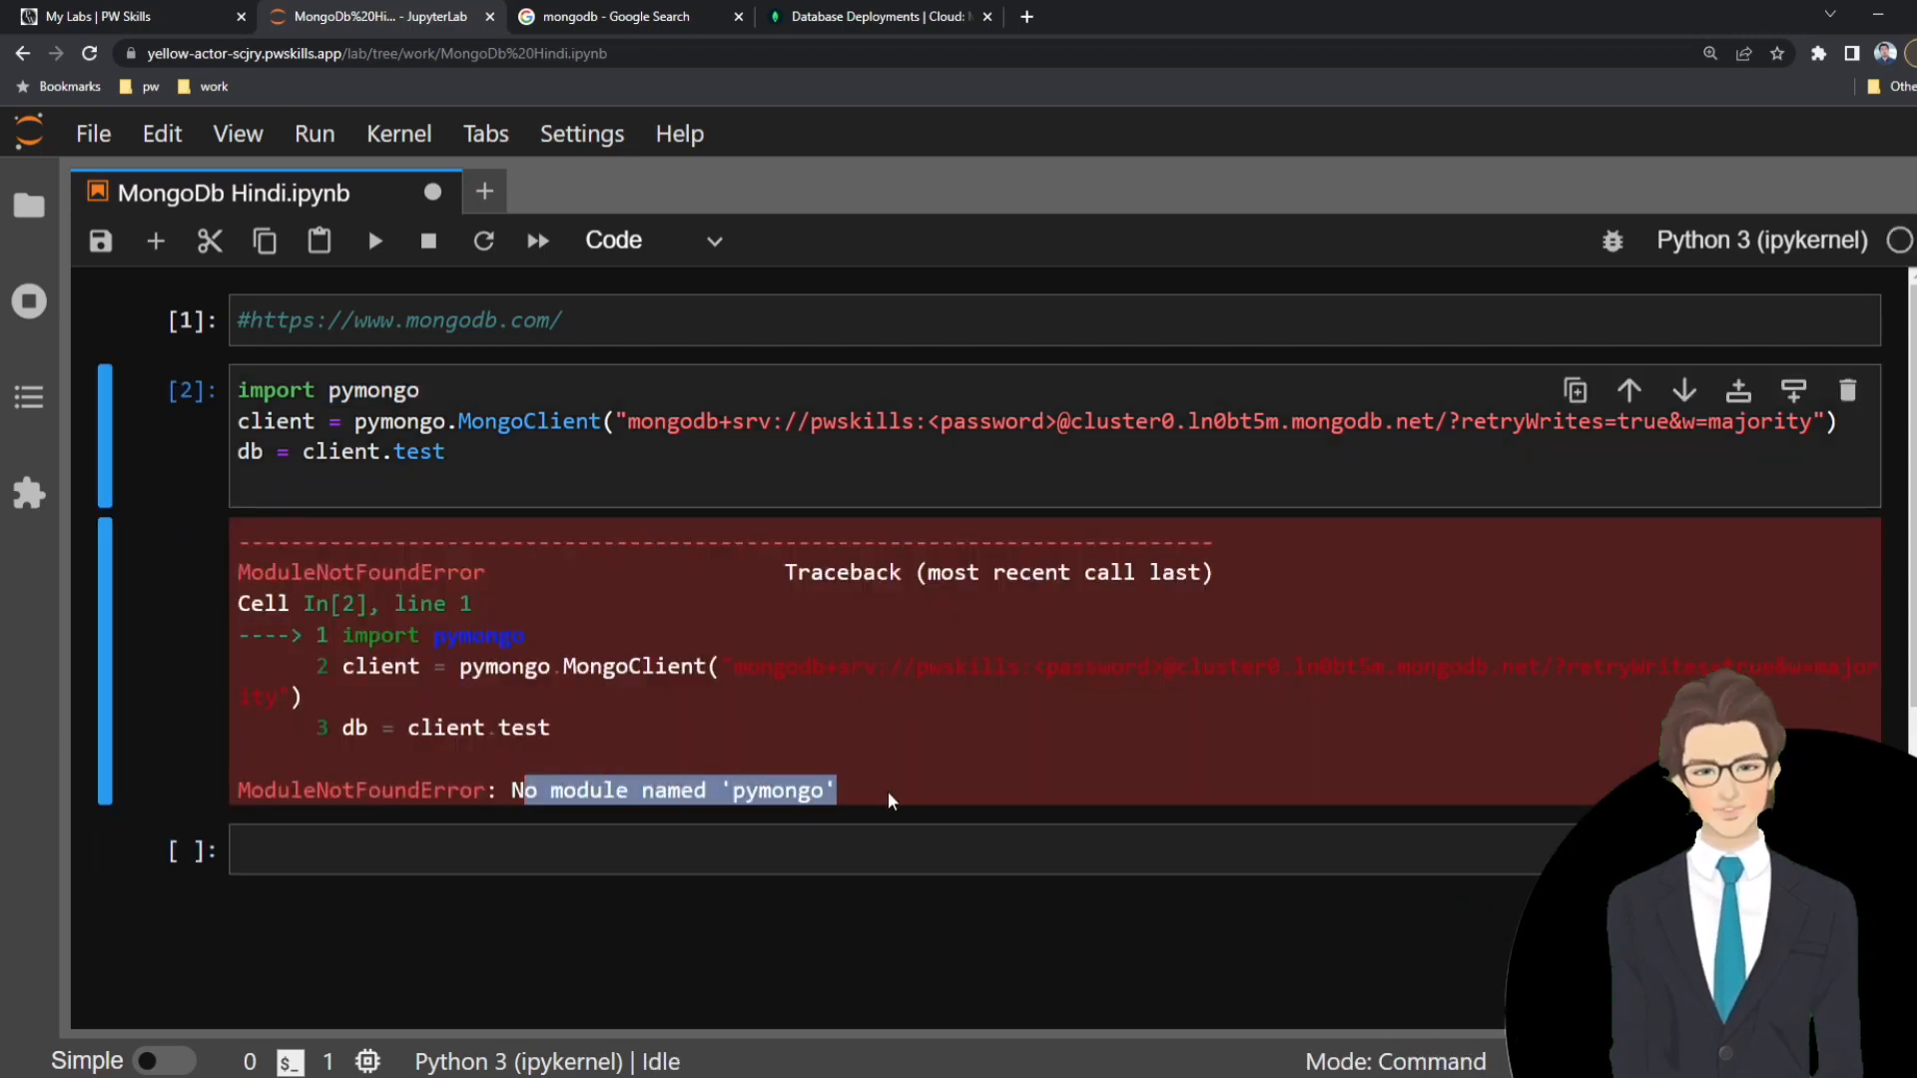
left_click(834, 810)
left_click_drag(517, 792, 838, 794)
double_click(782, 799)
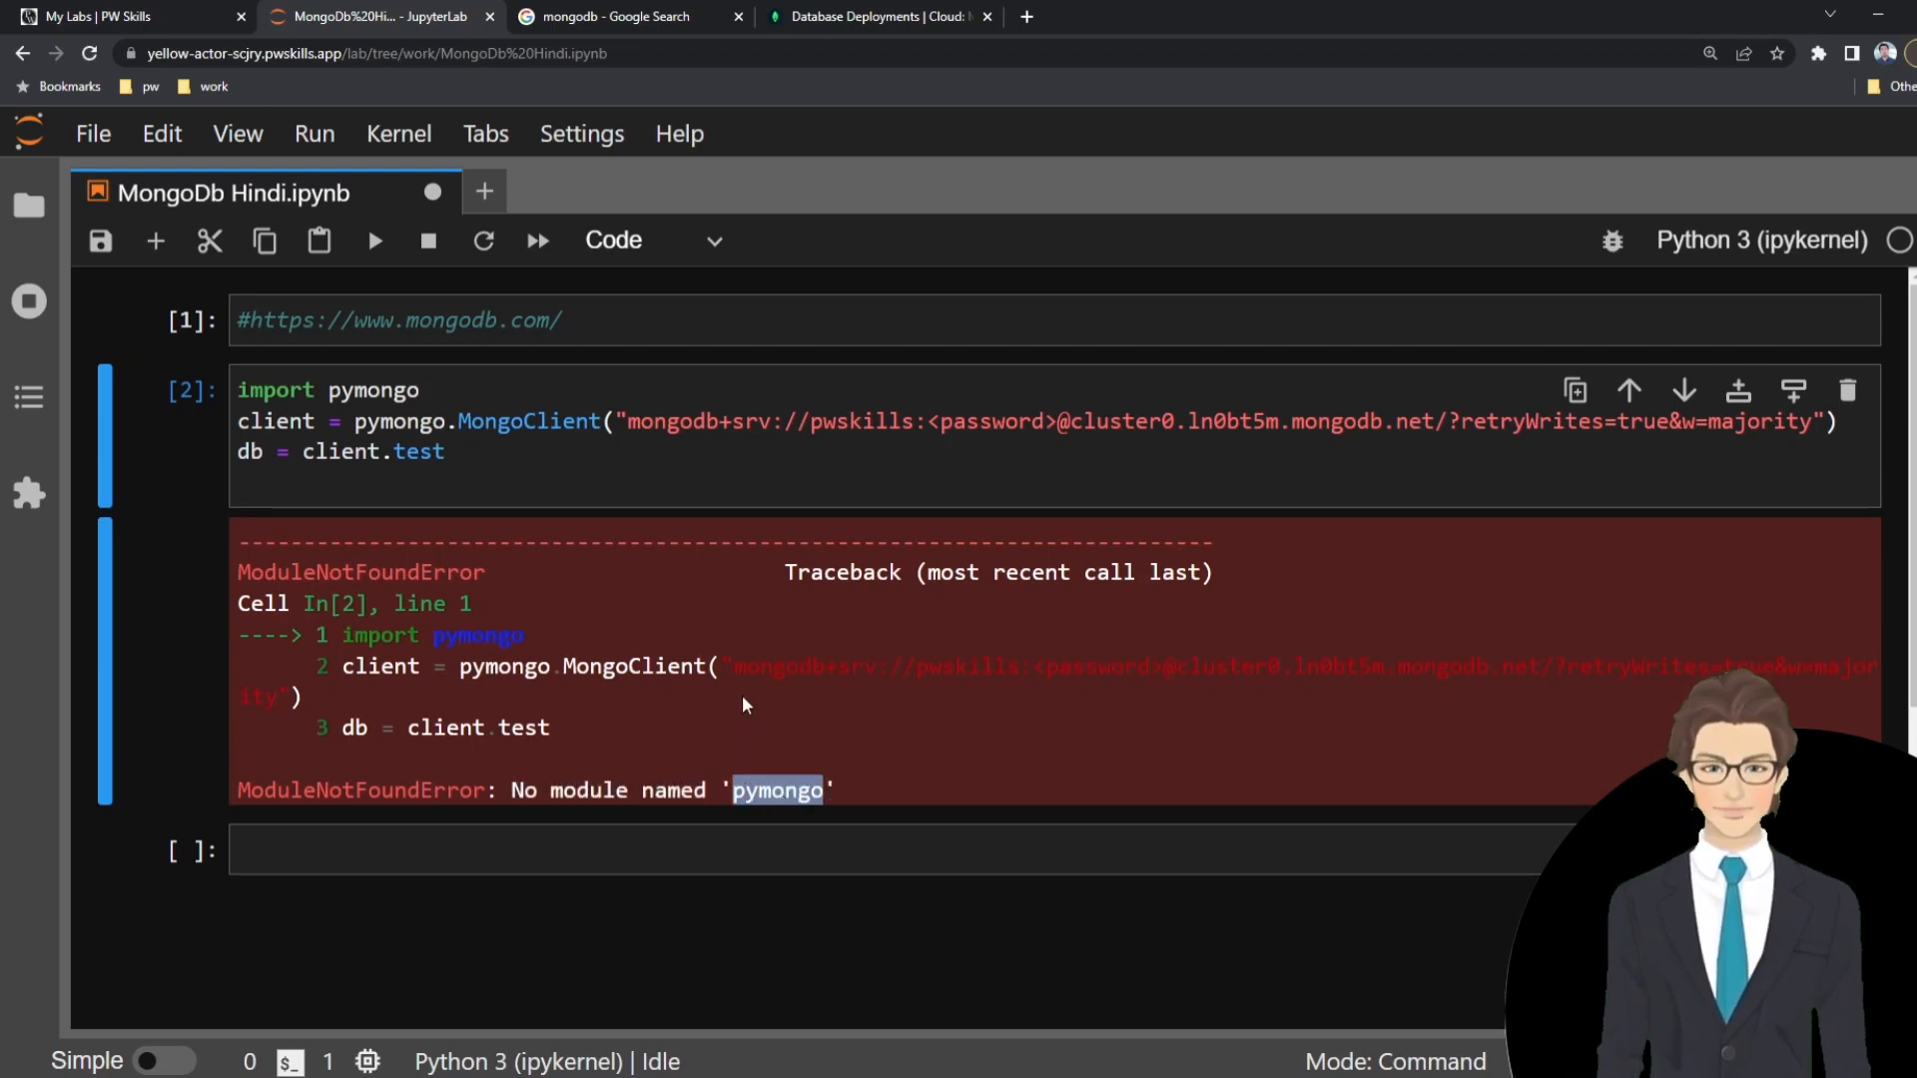
scroll(686, 560, "down", 1)
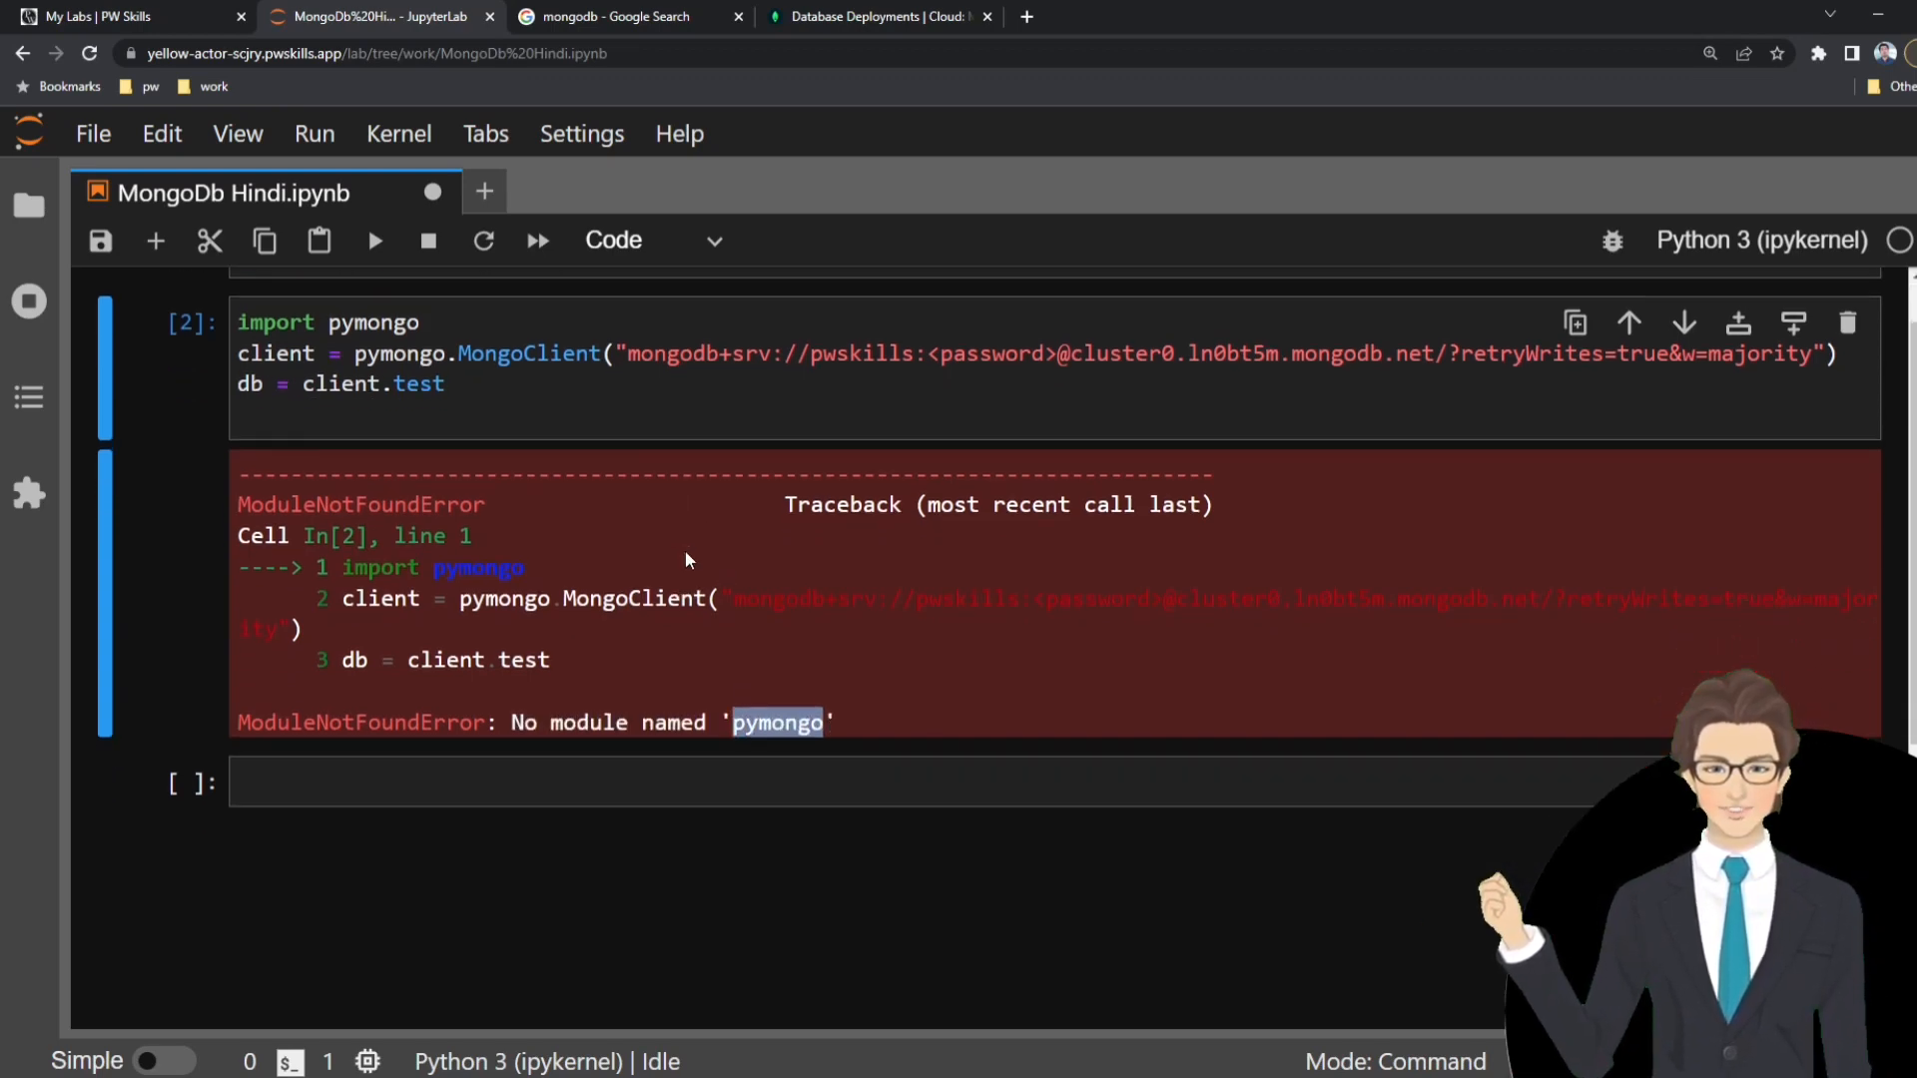
scroll(685, 560, "down", 2)
left_click(568, 647)
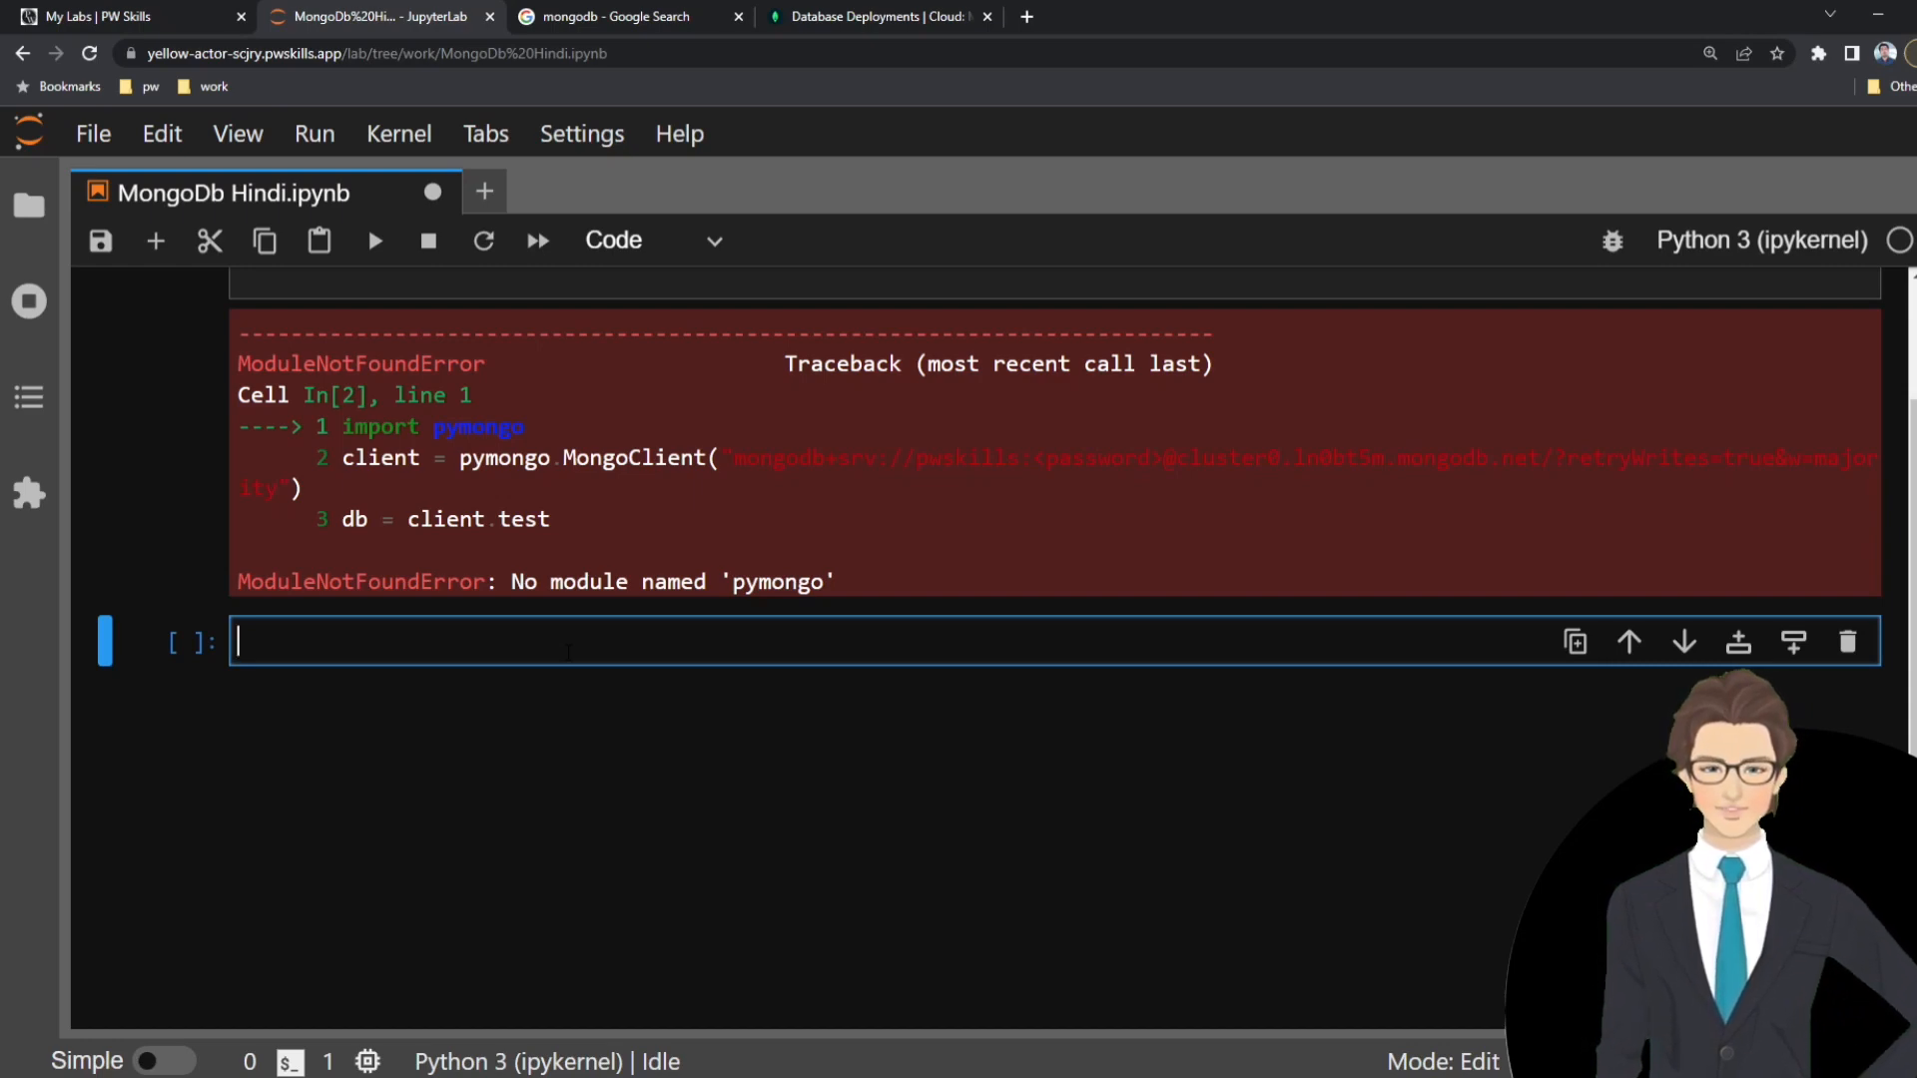
type("pip")
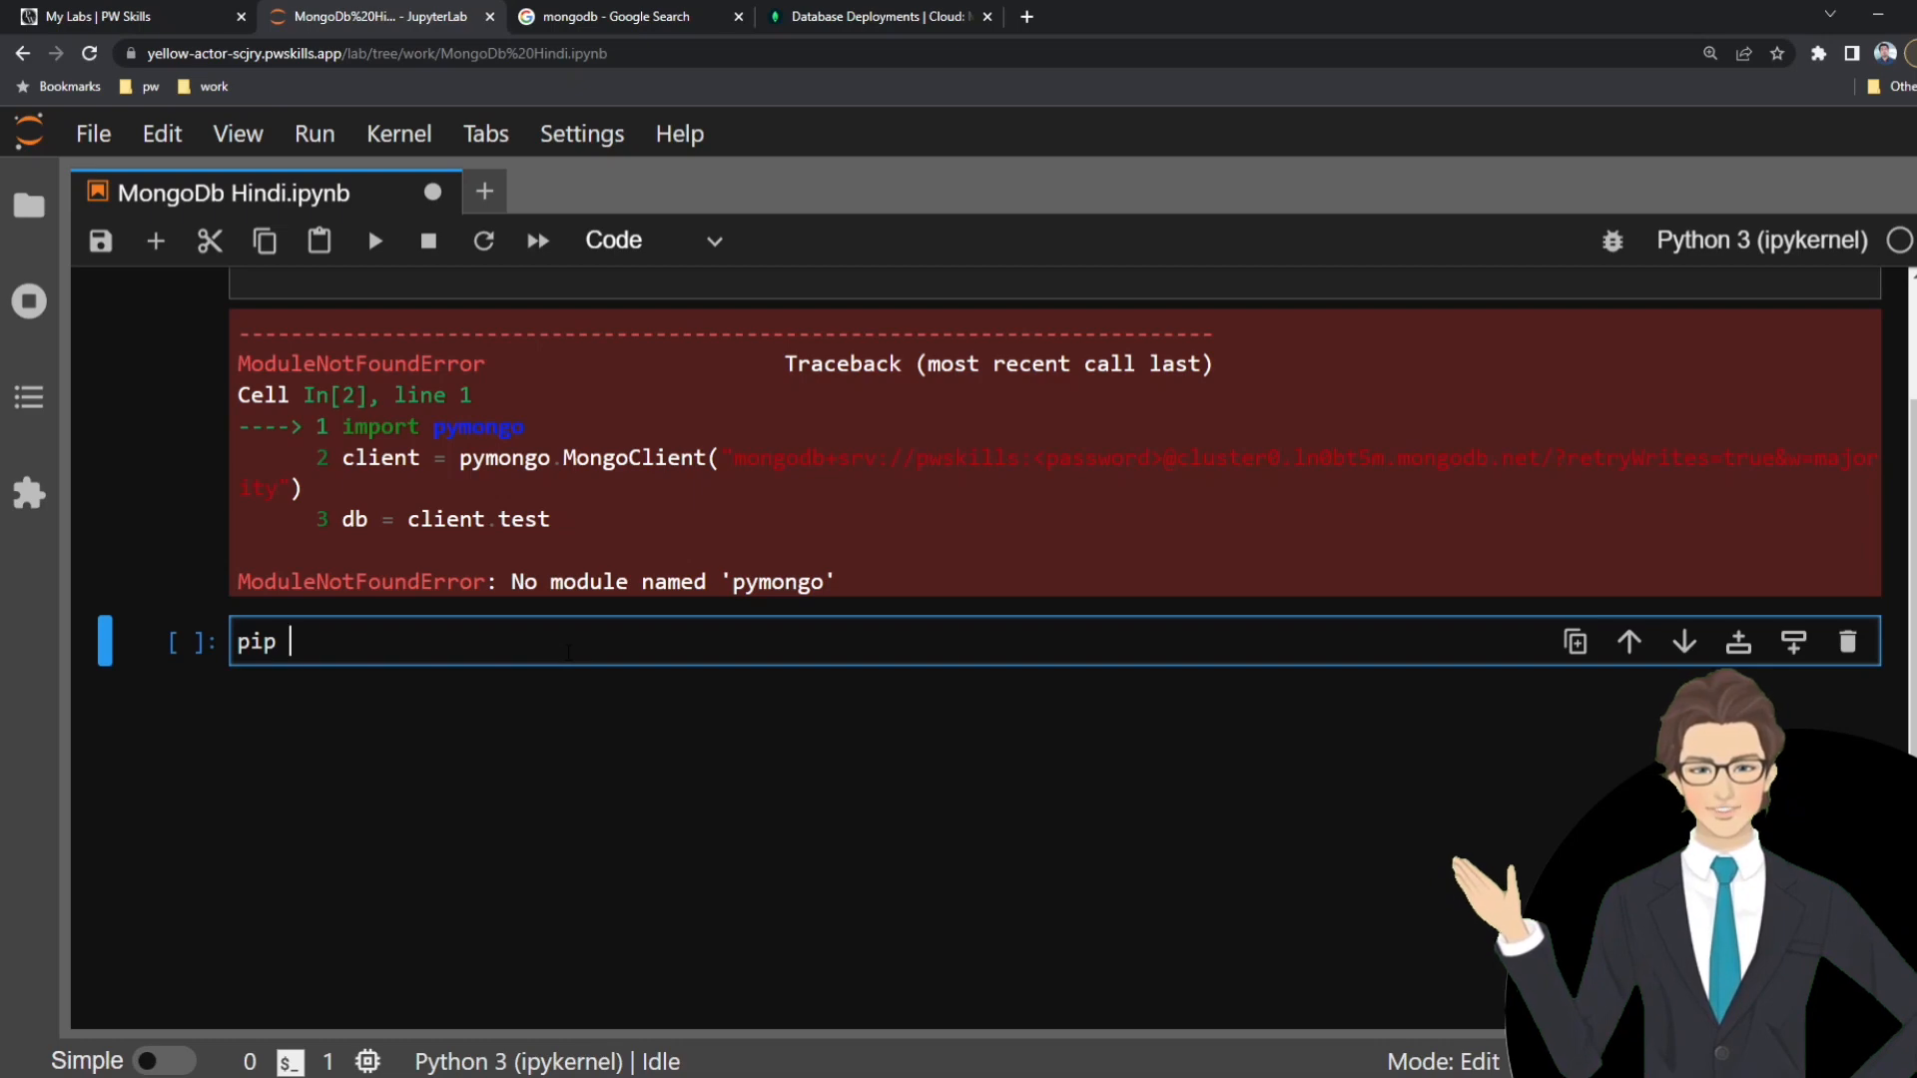
key("ctrl+s")
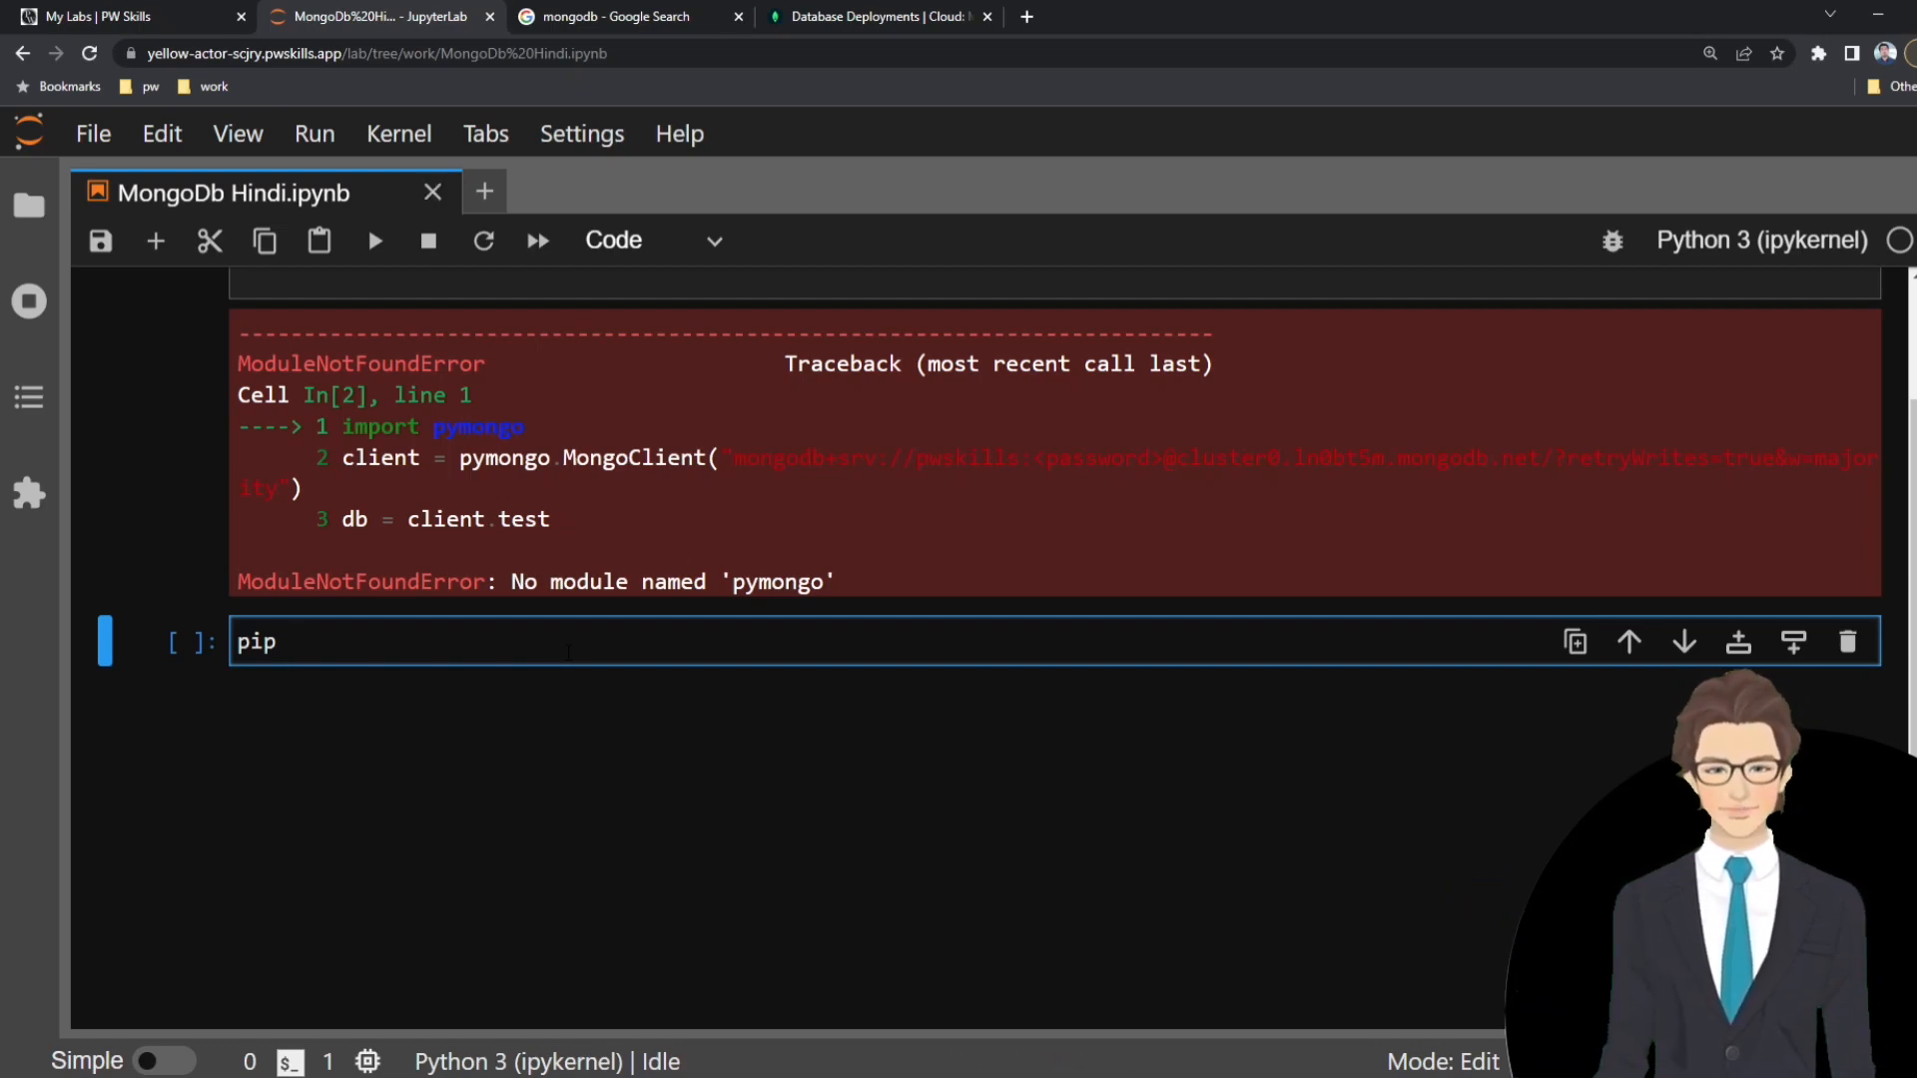
type("install")
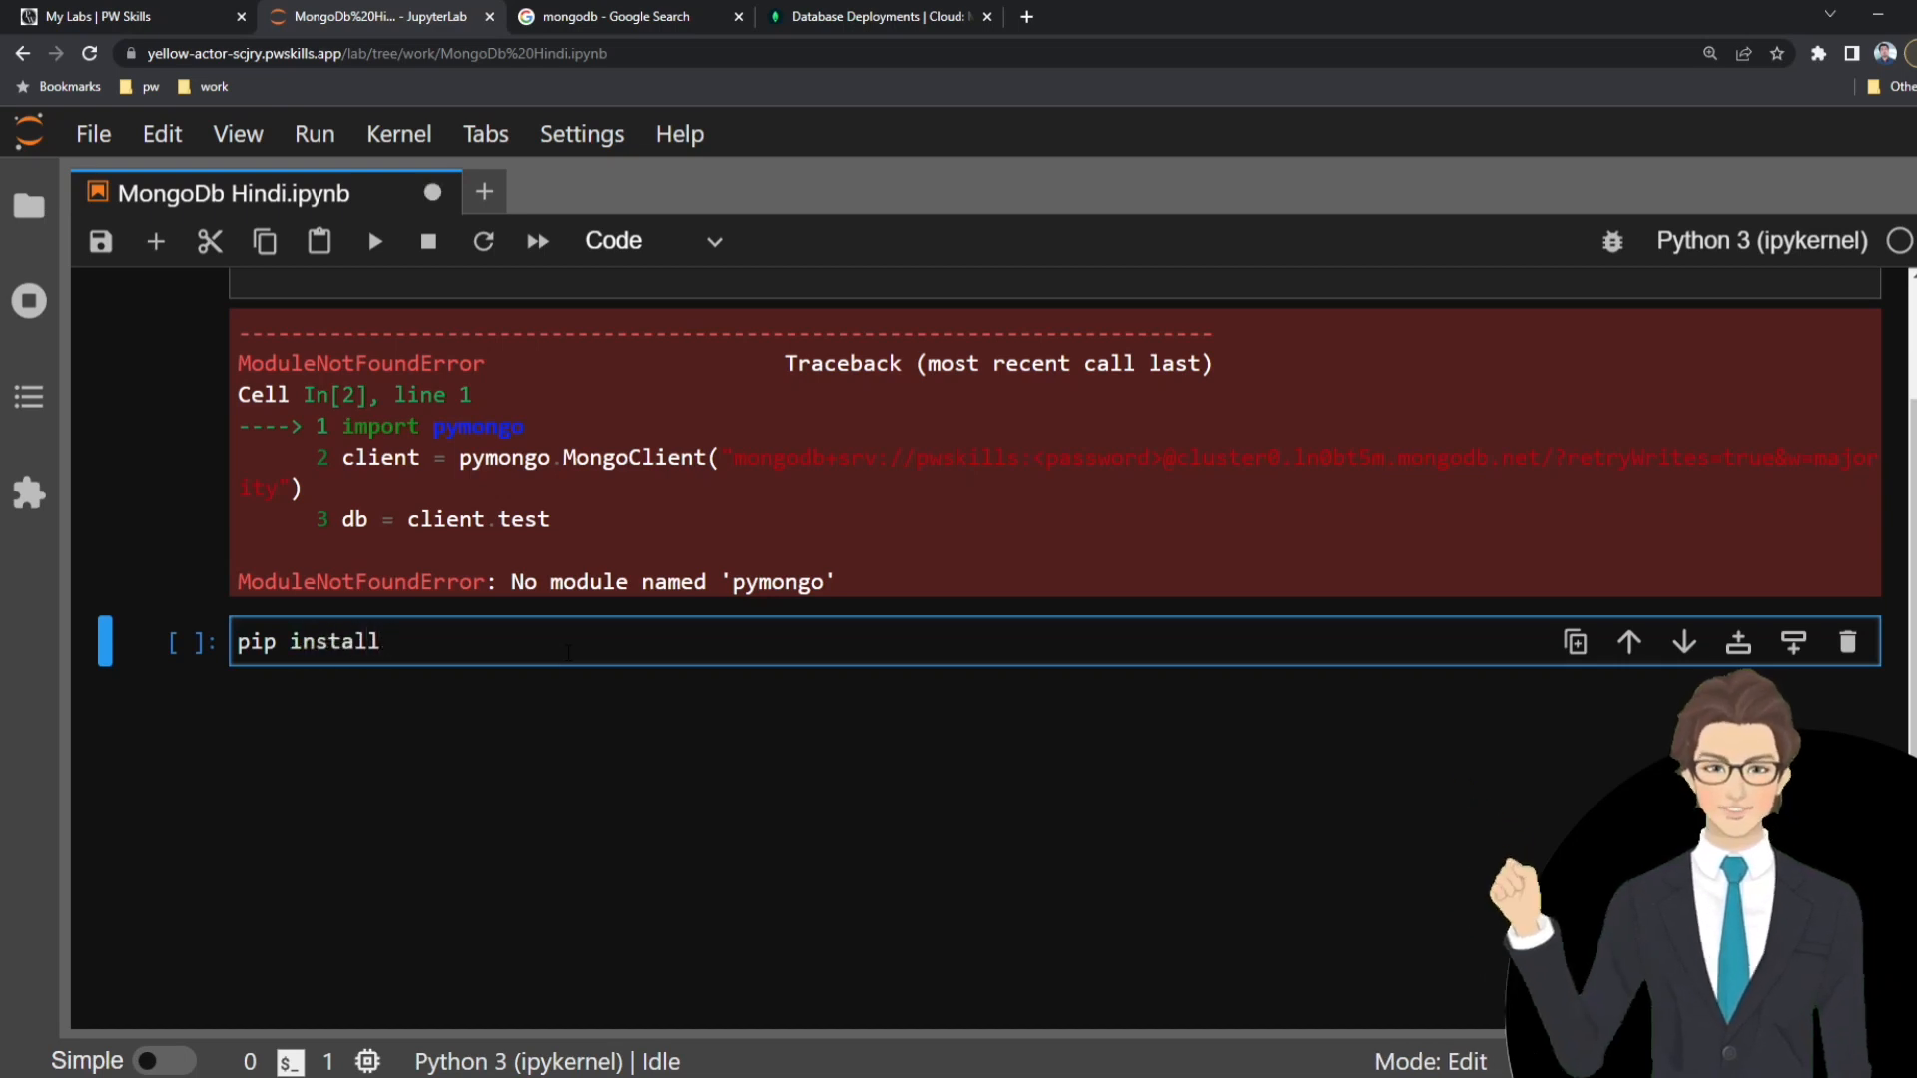
double_click(763, 582)
key("ctrl+c")
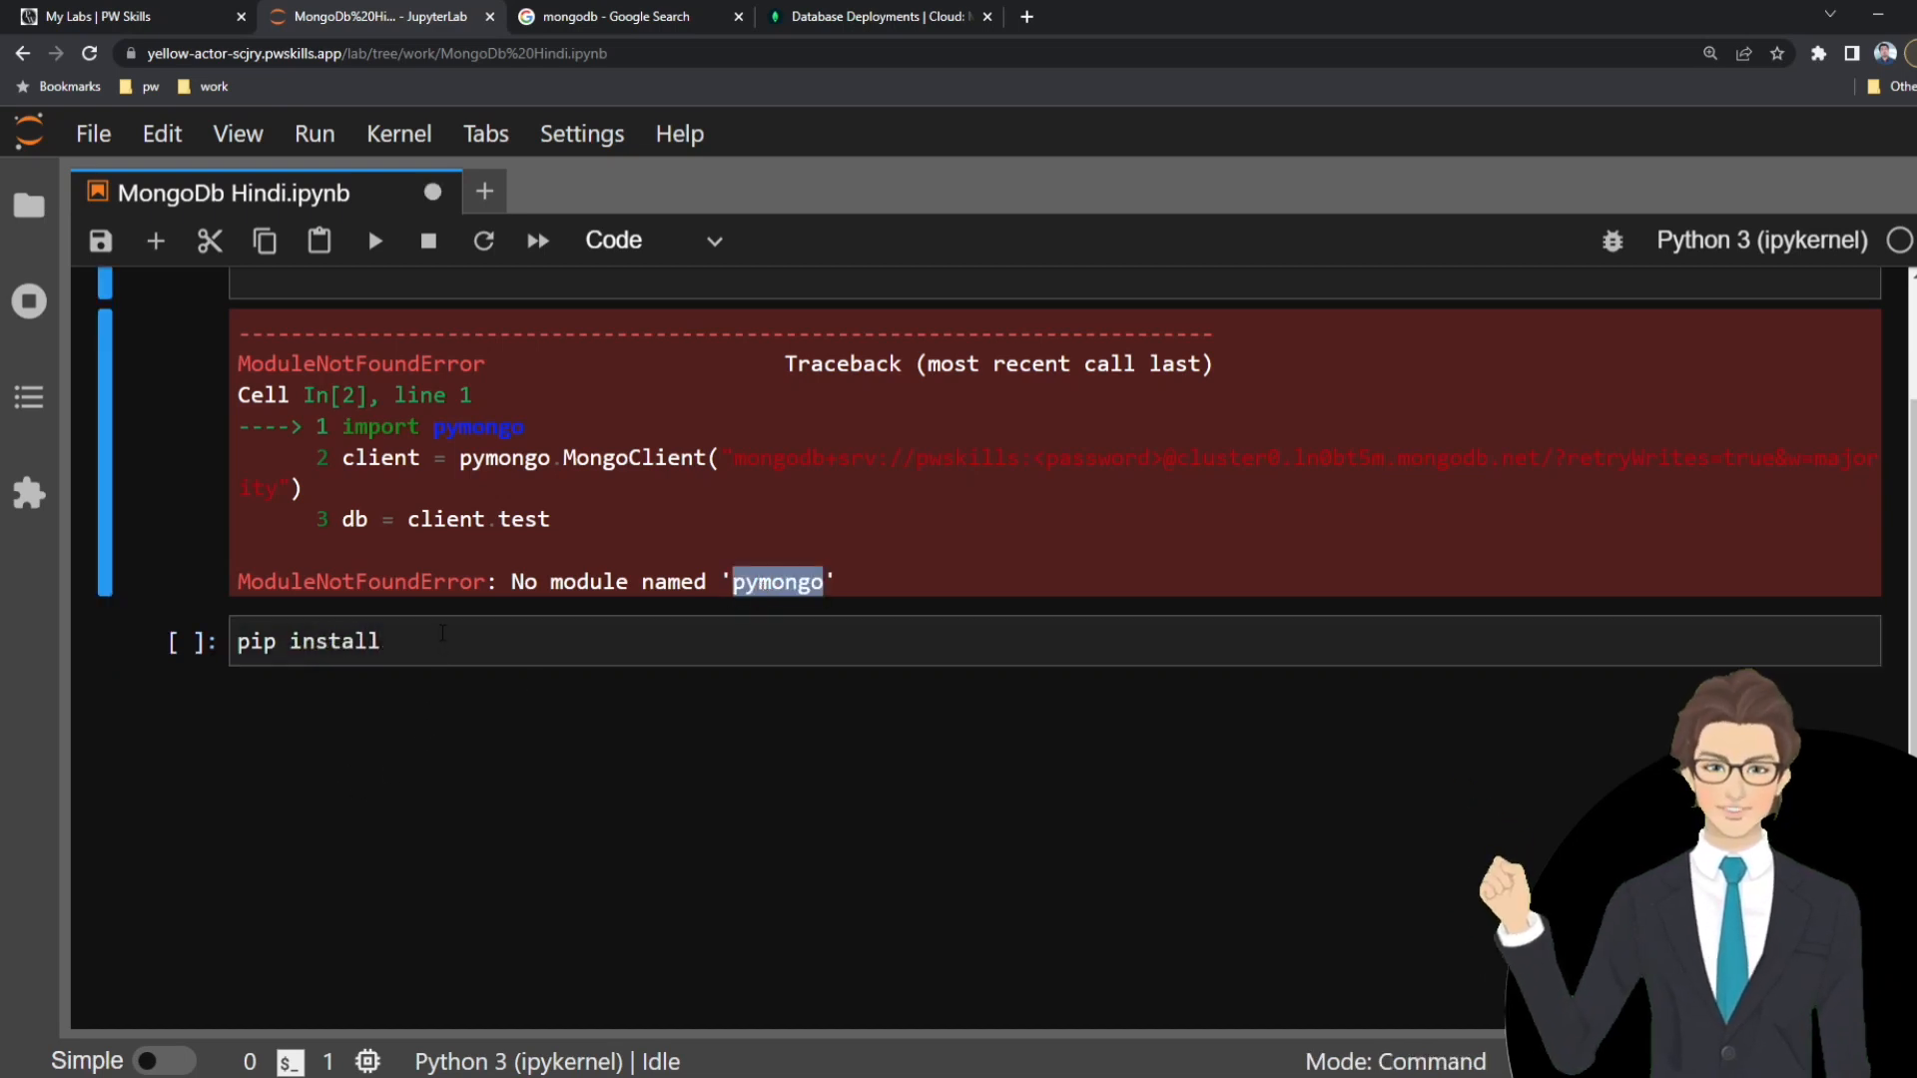
left_click(442, 639)
key("ctrl+v")
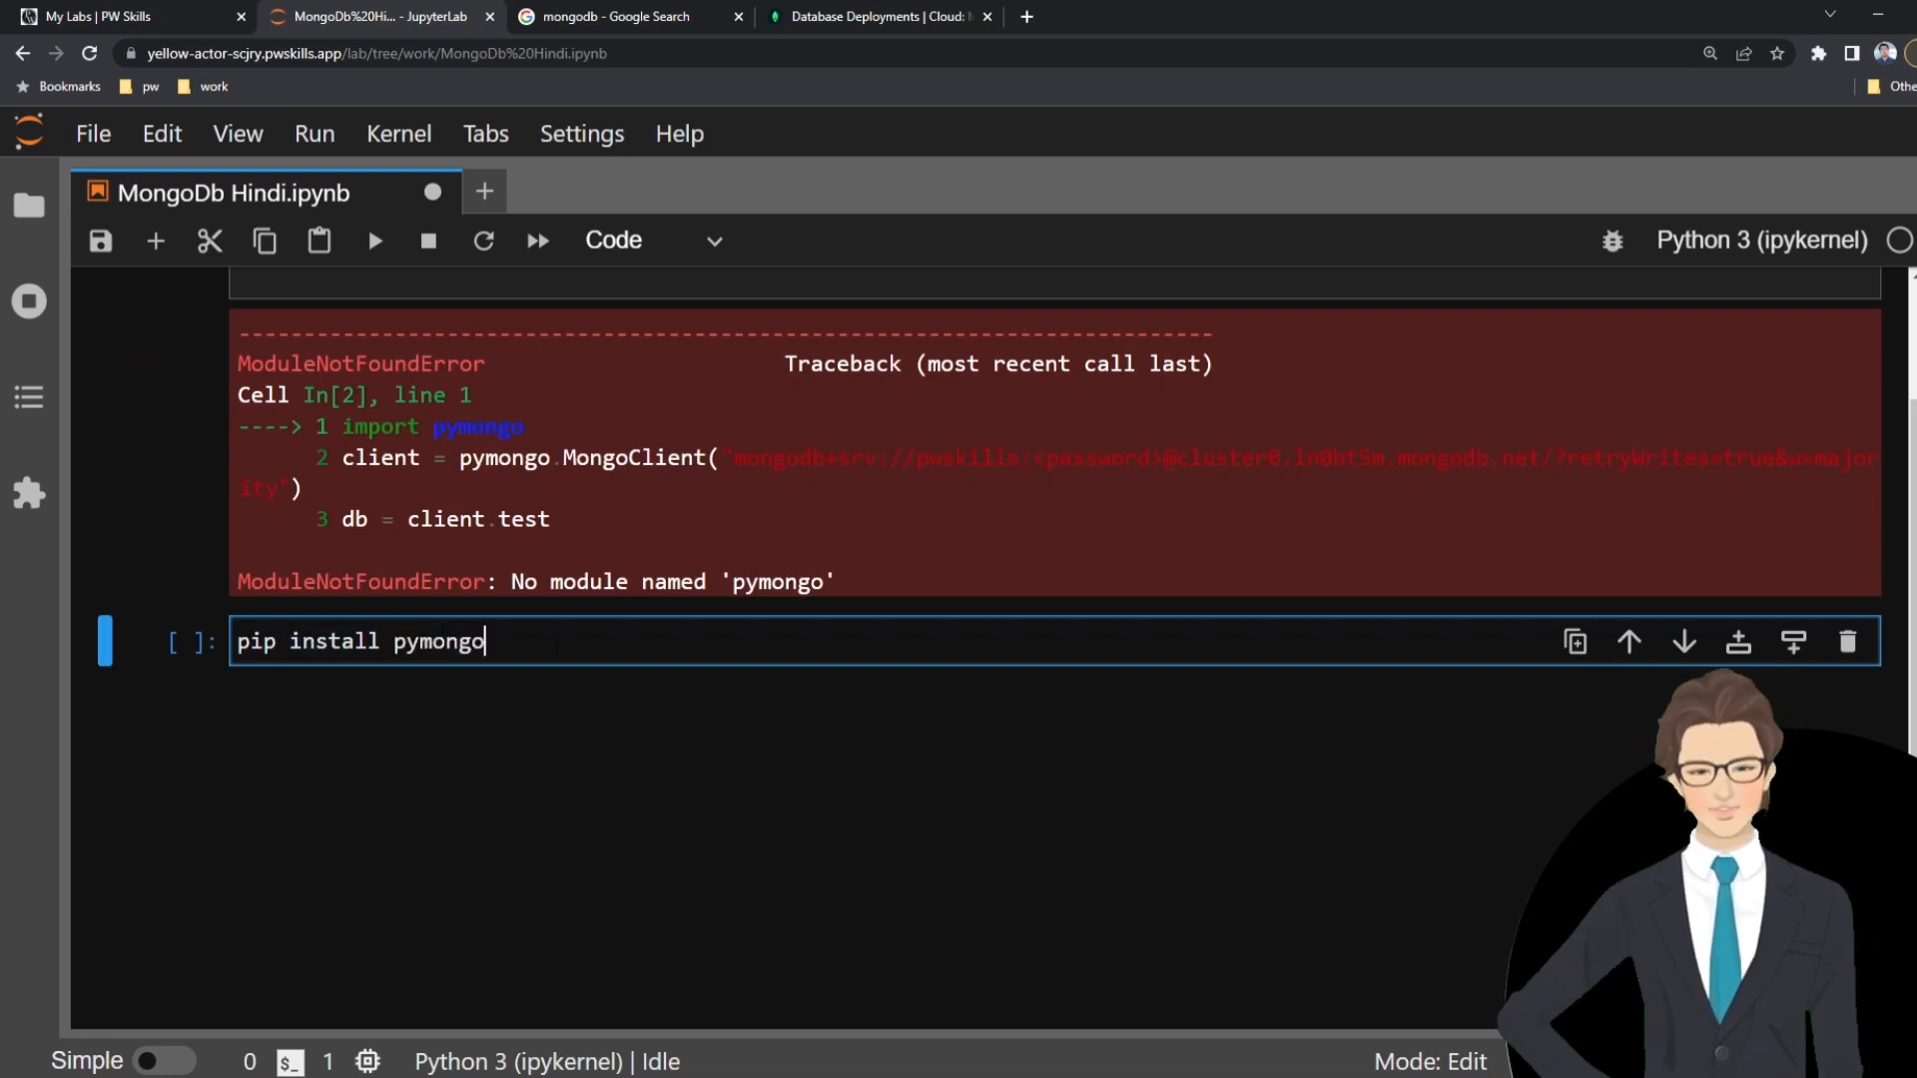
key("shift+Return")
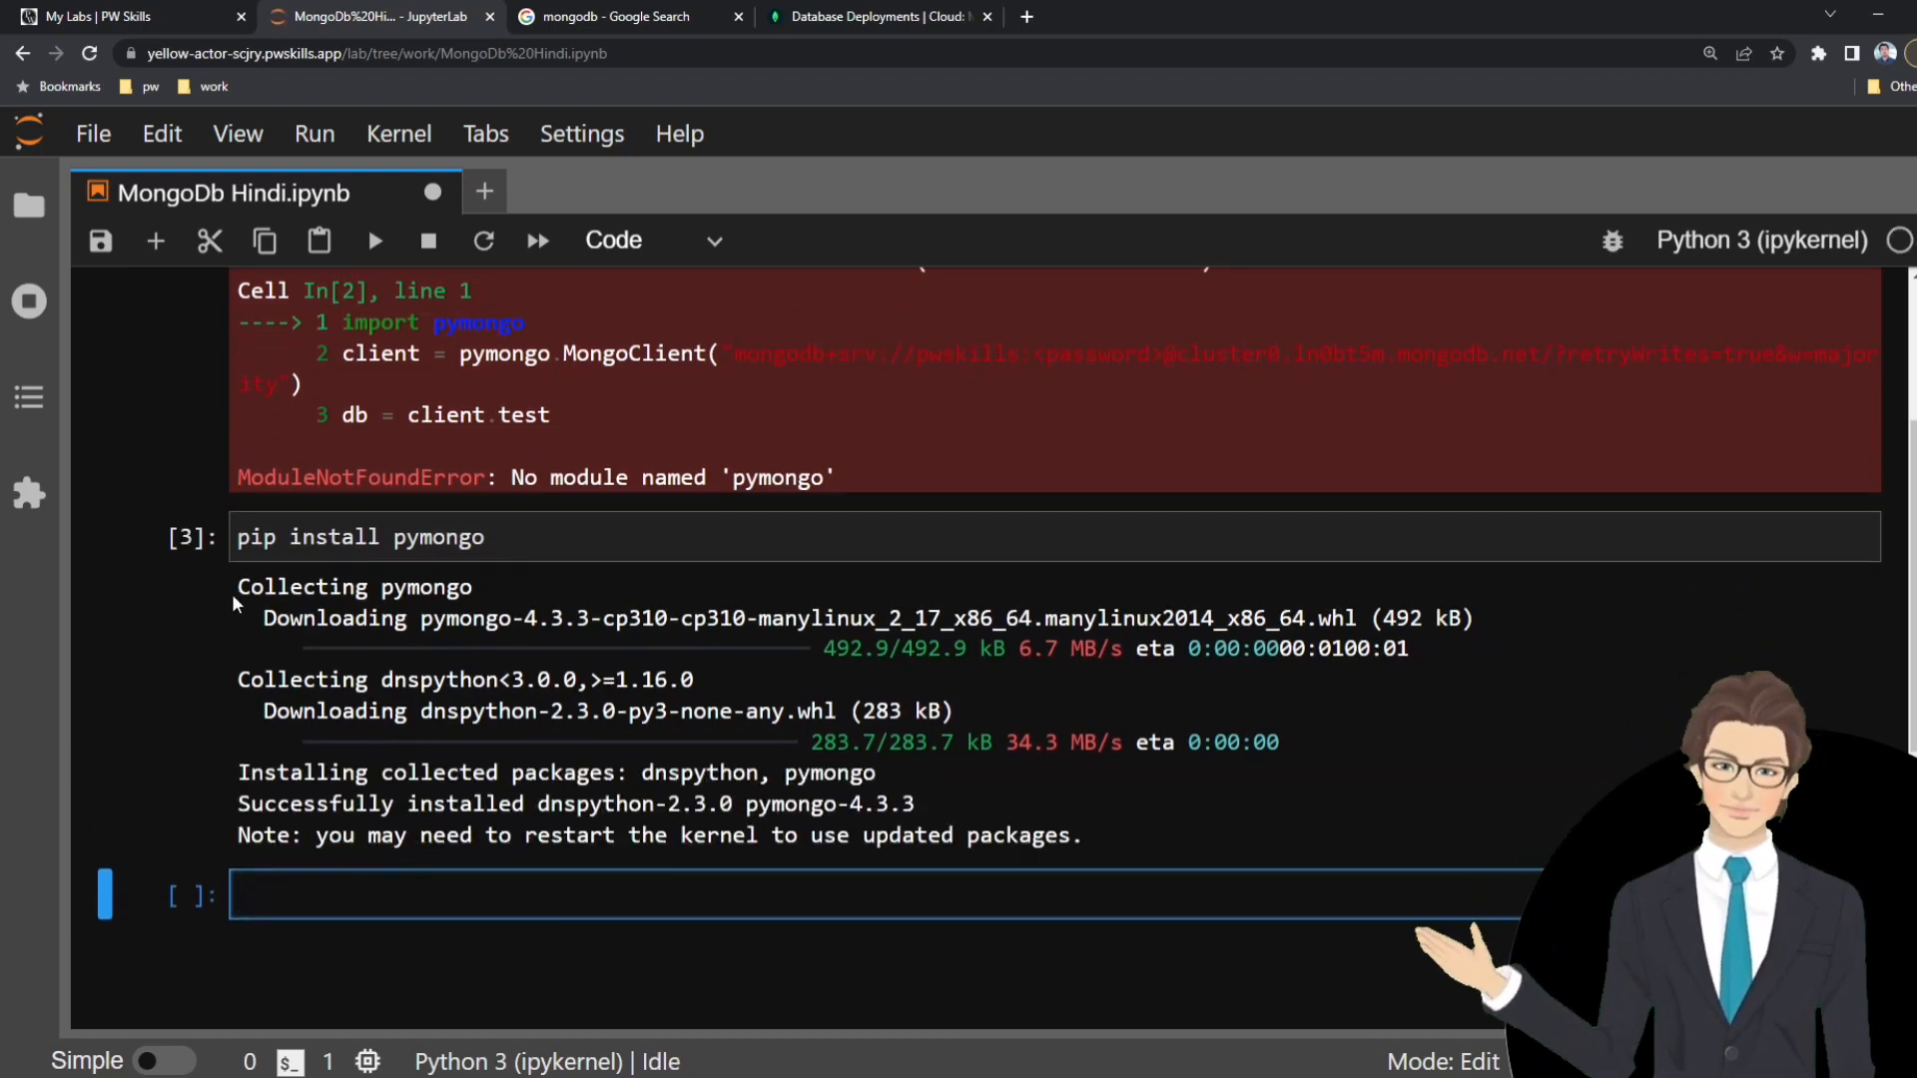
Review the pip install output and rerun the cell that imports pymongo and creates the MongoDB client.
left_click_drag(237, 591, 1078, 856)
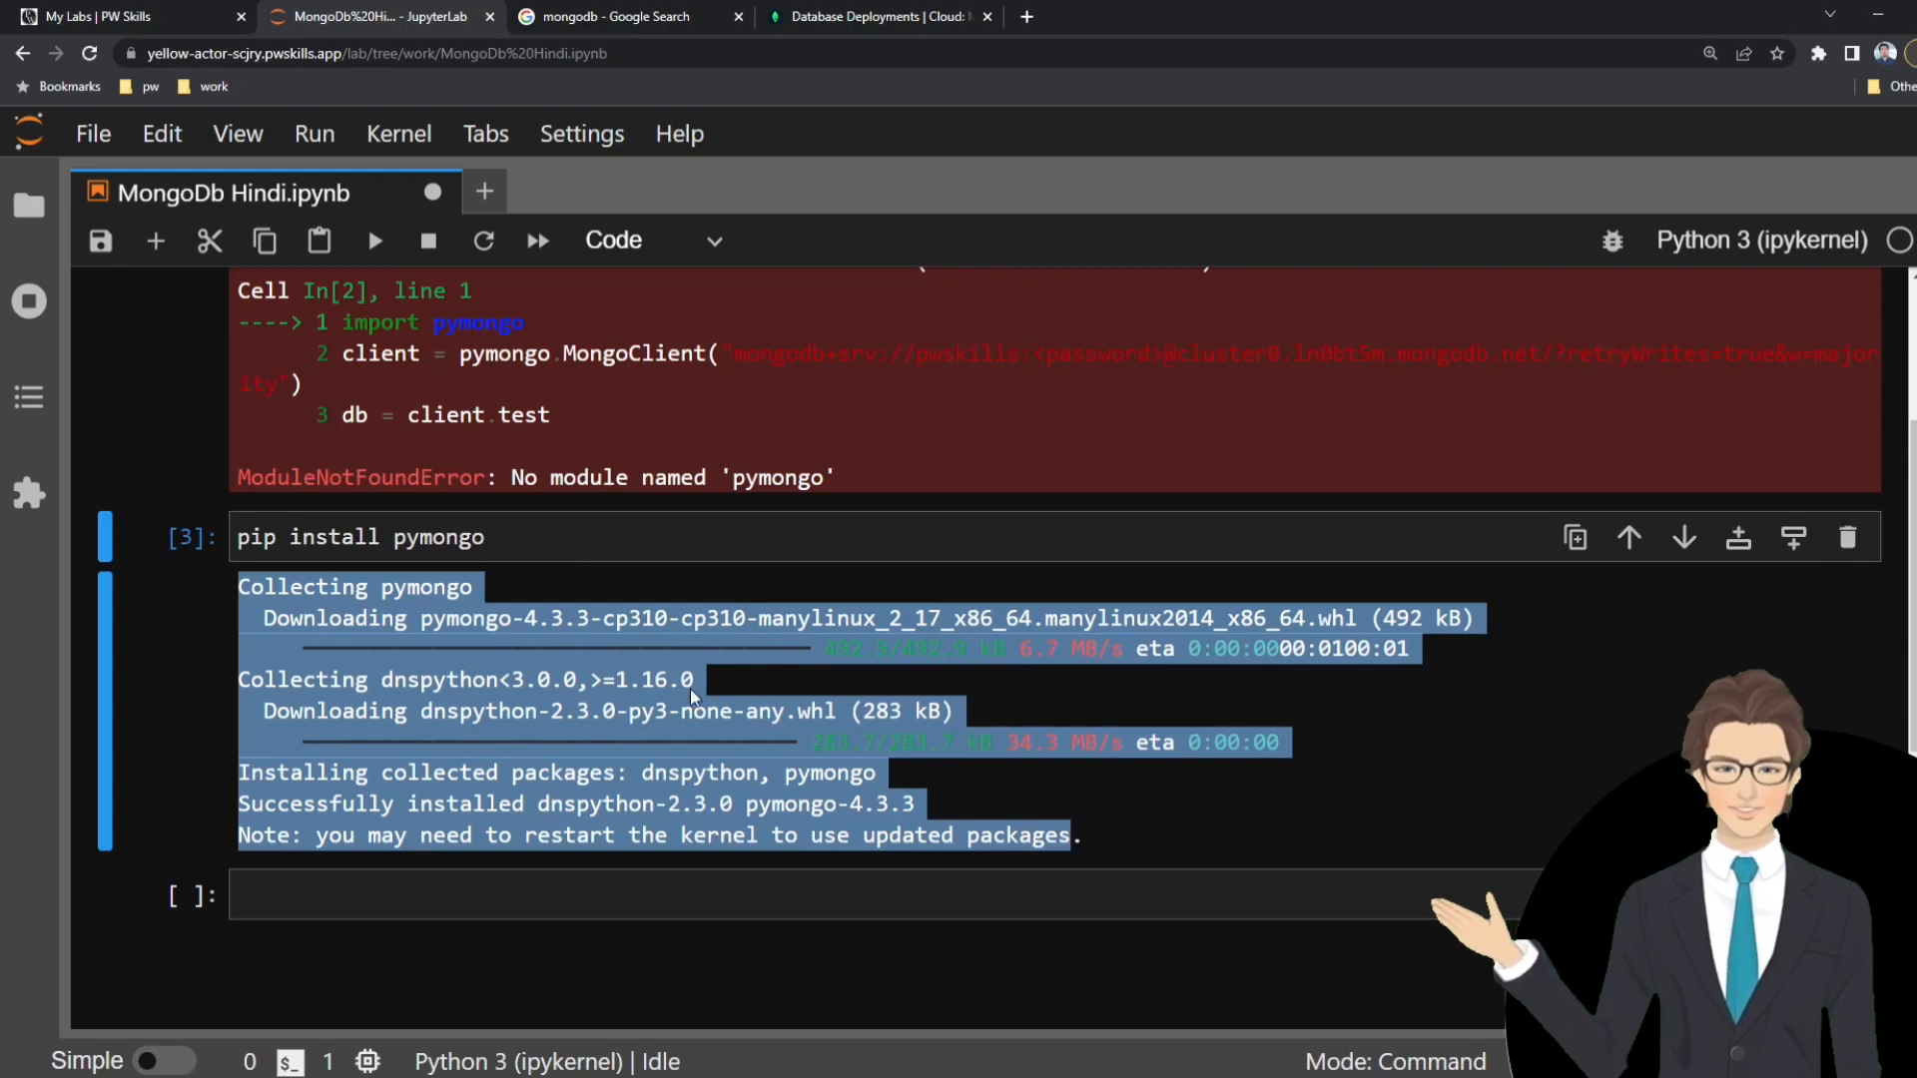
left_click(343, 539)
double_click(459, 537)
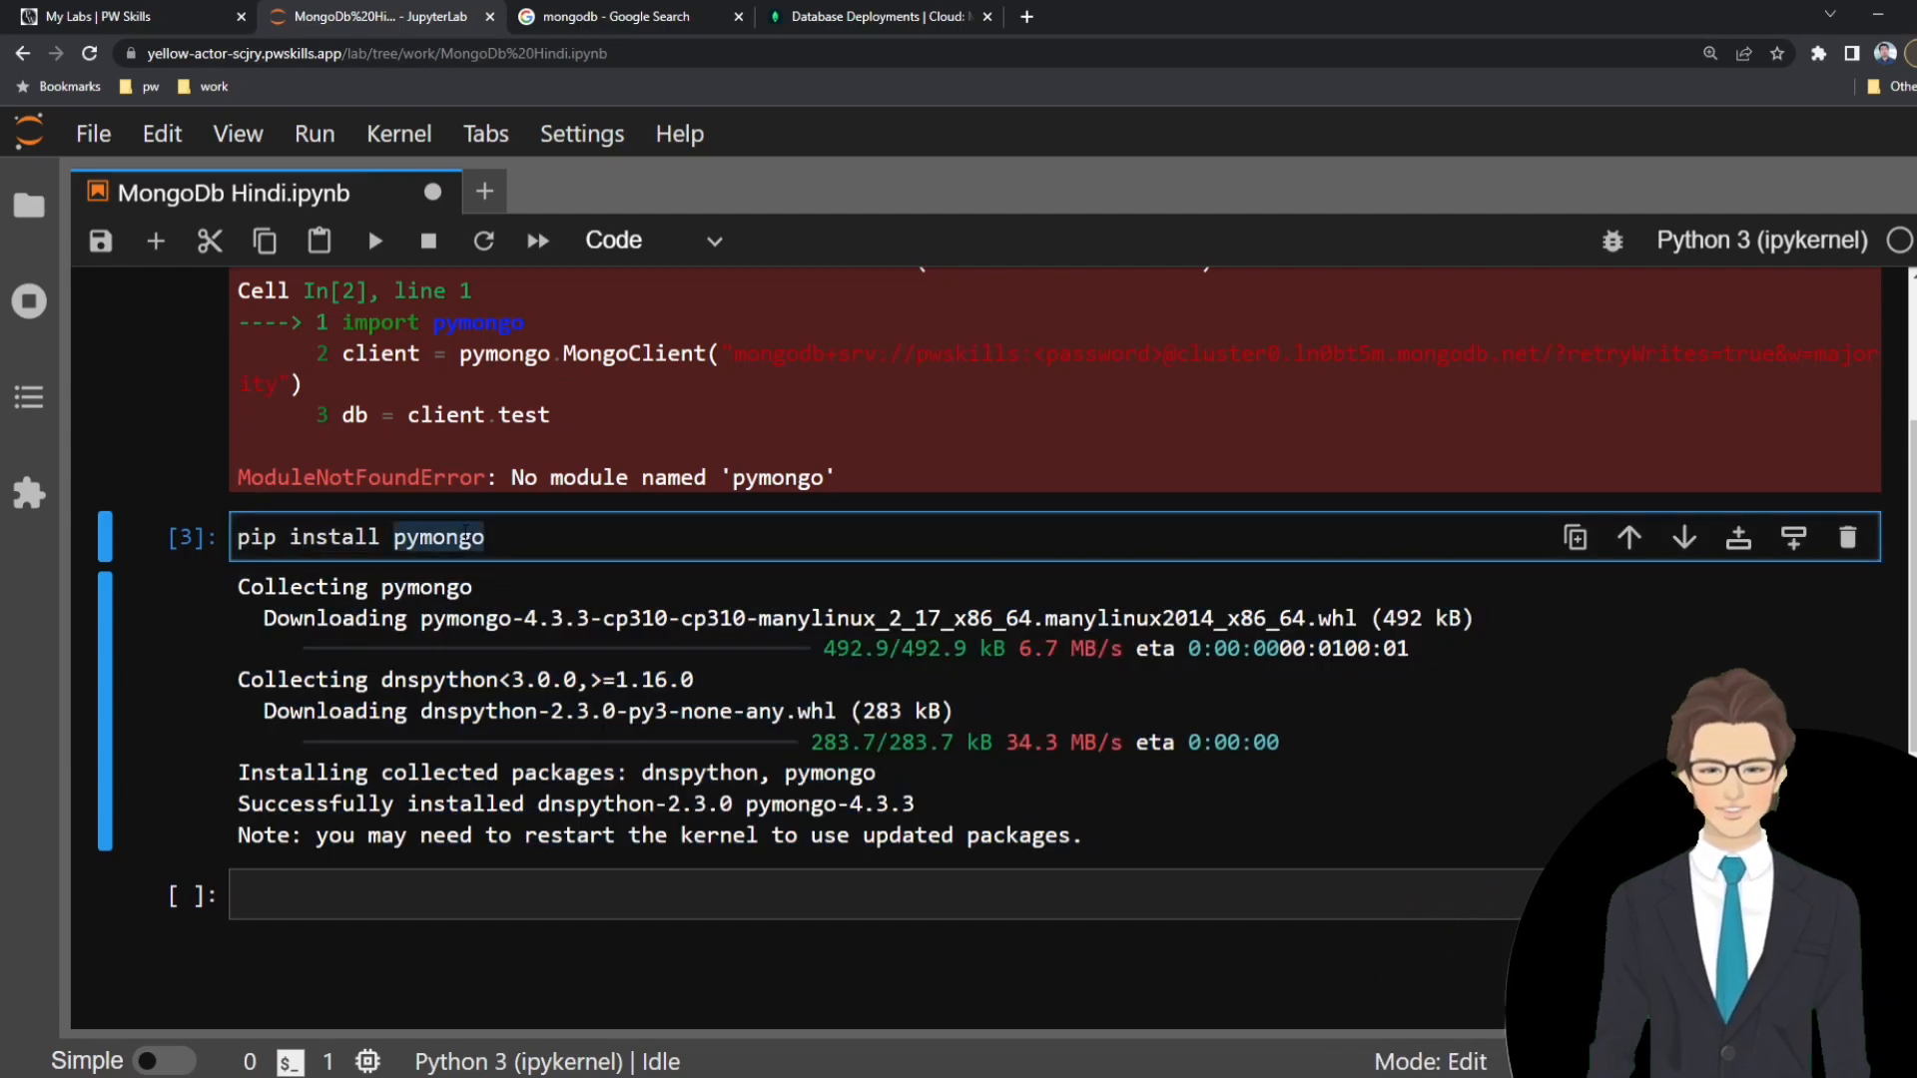
left_click(562, 535)
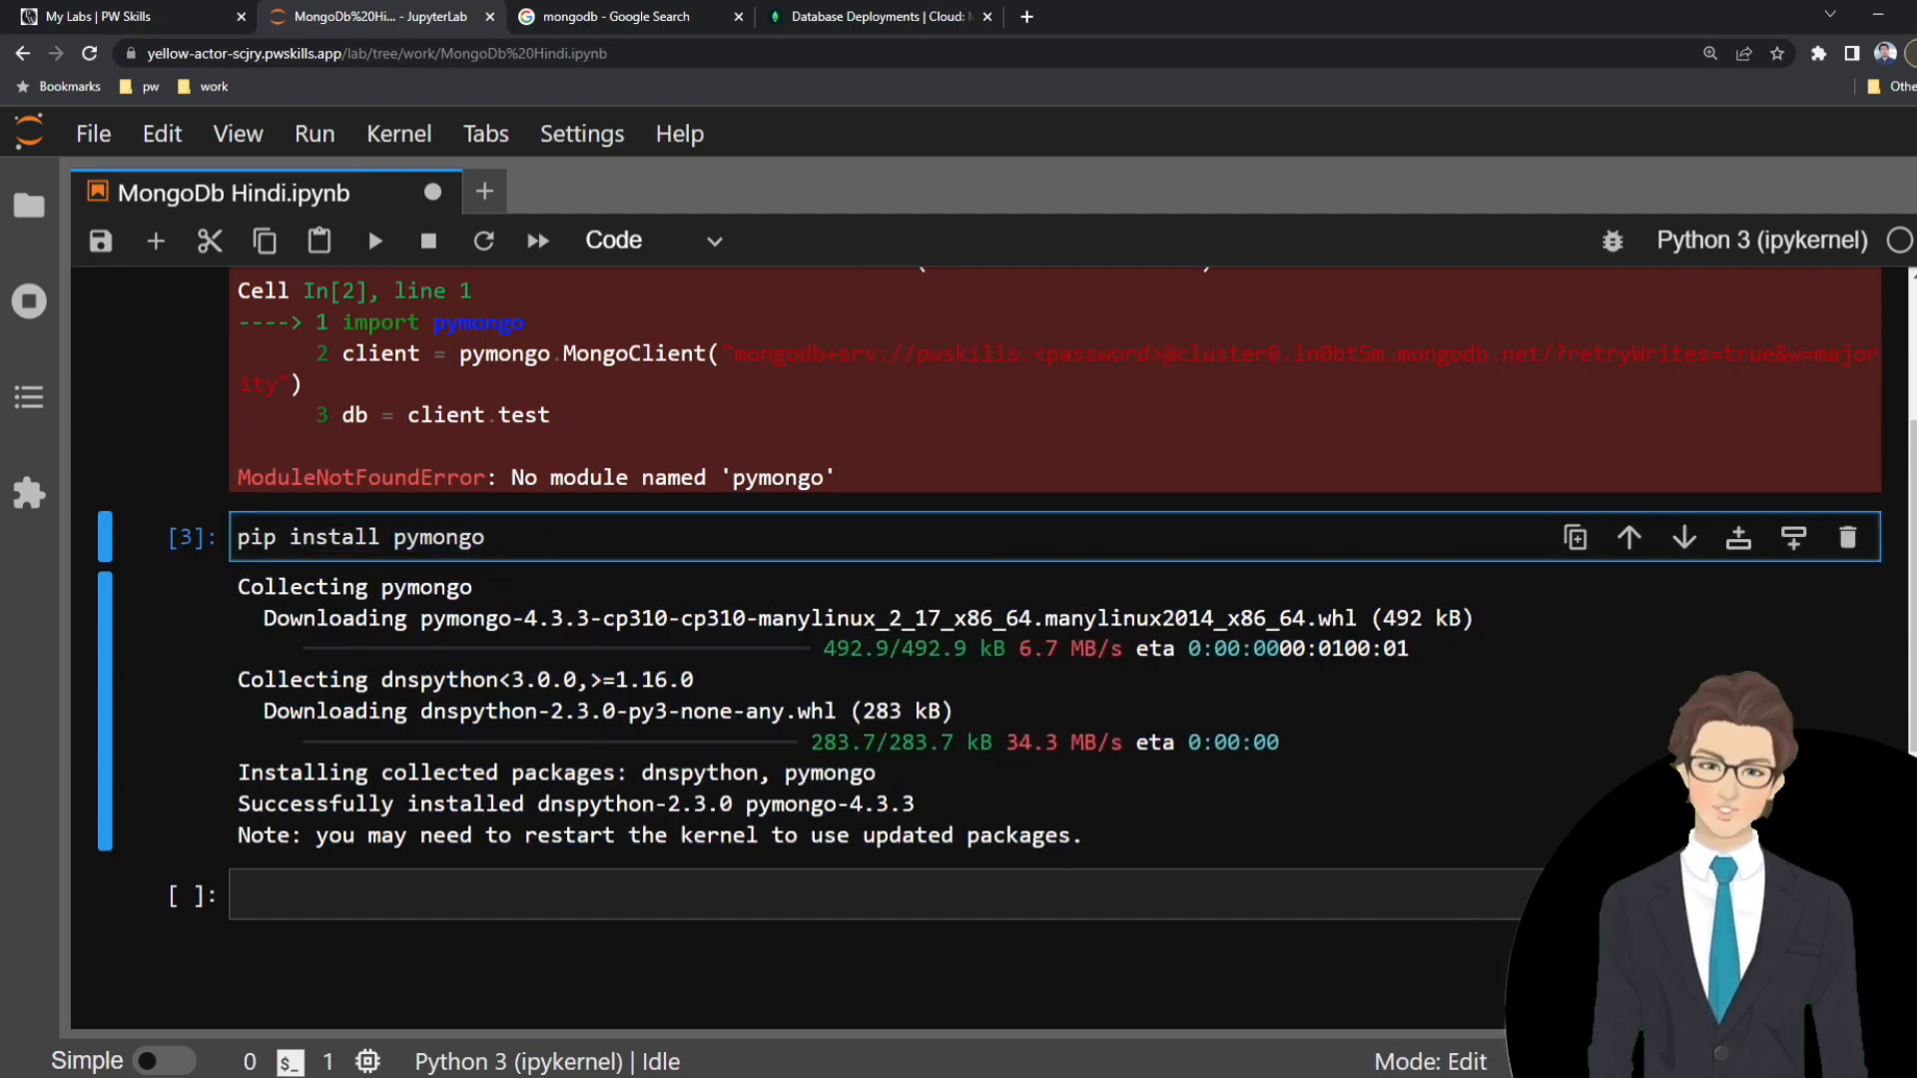
scroll(675, 675, "up", 4)
left_click(559, 454)
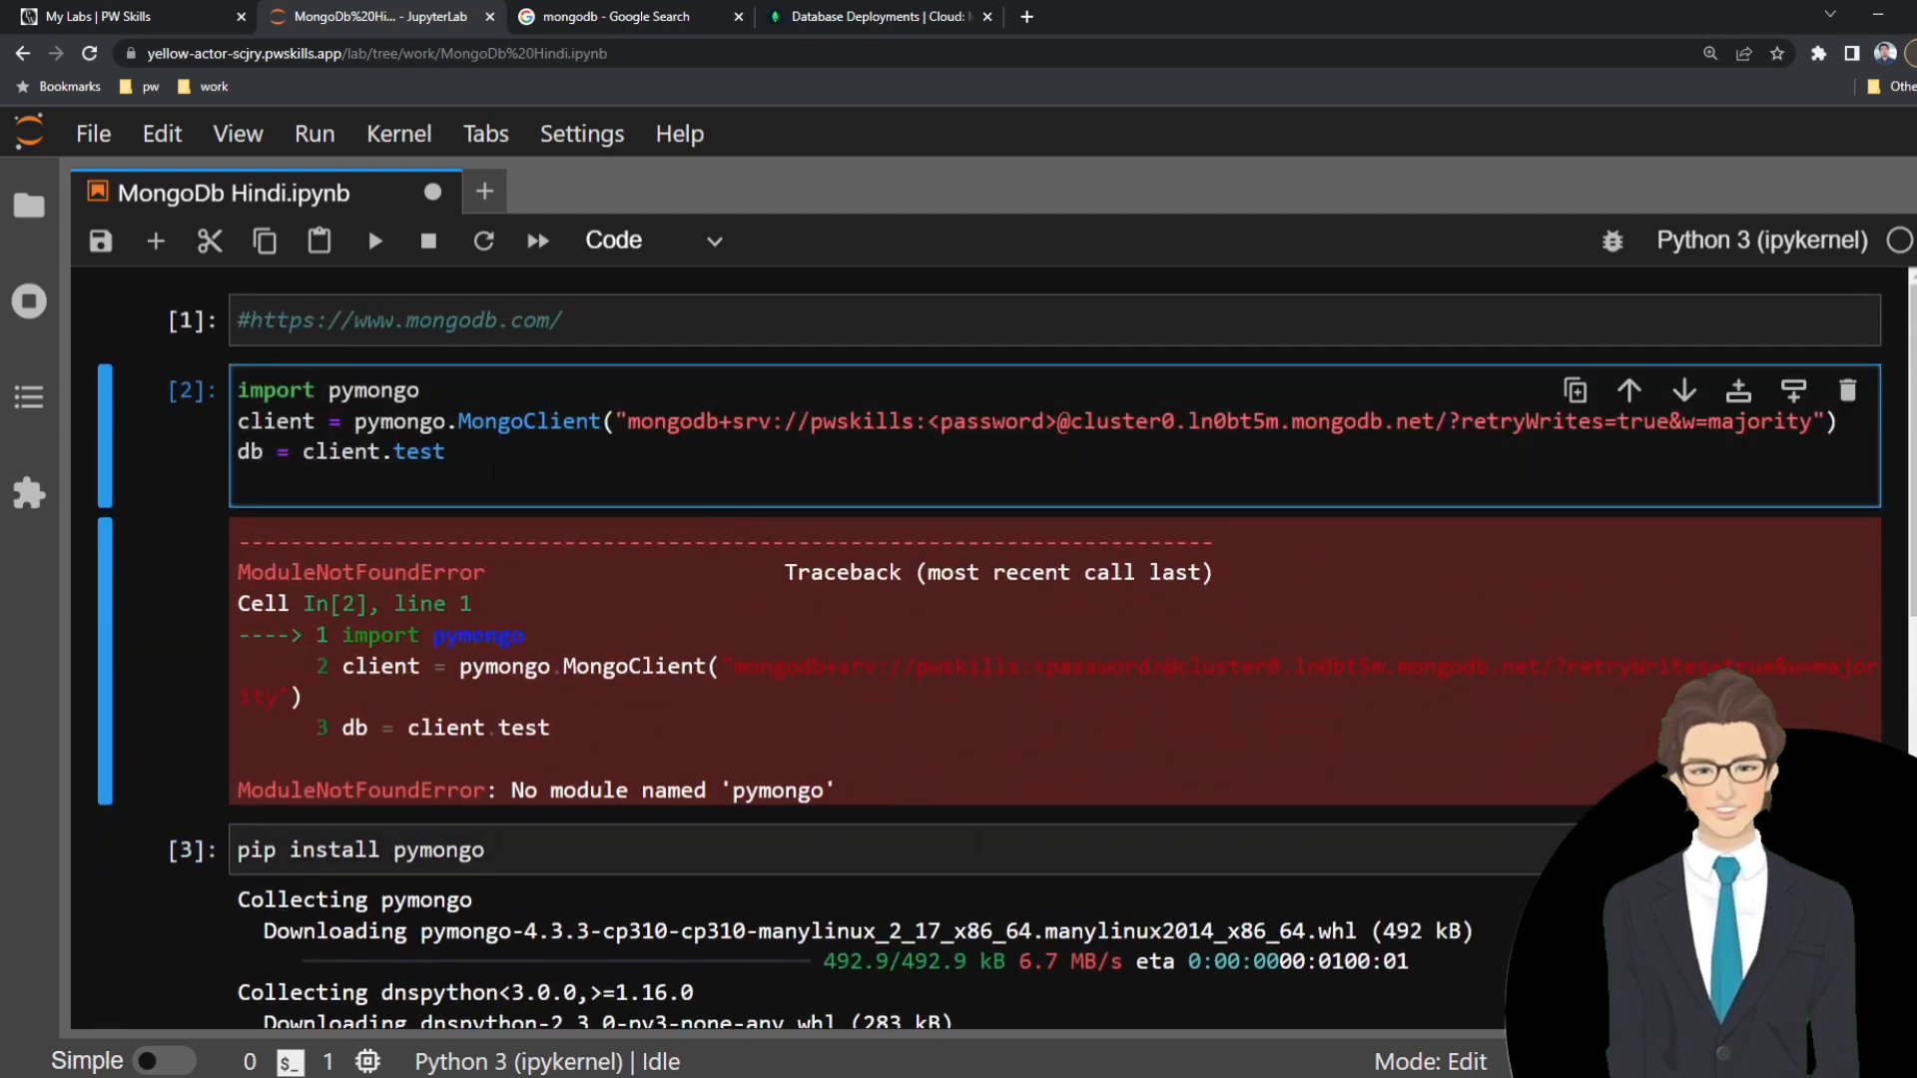
key("shift+Return")
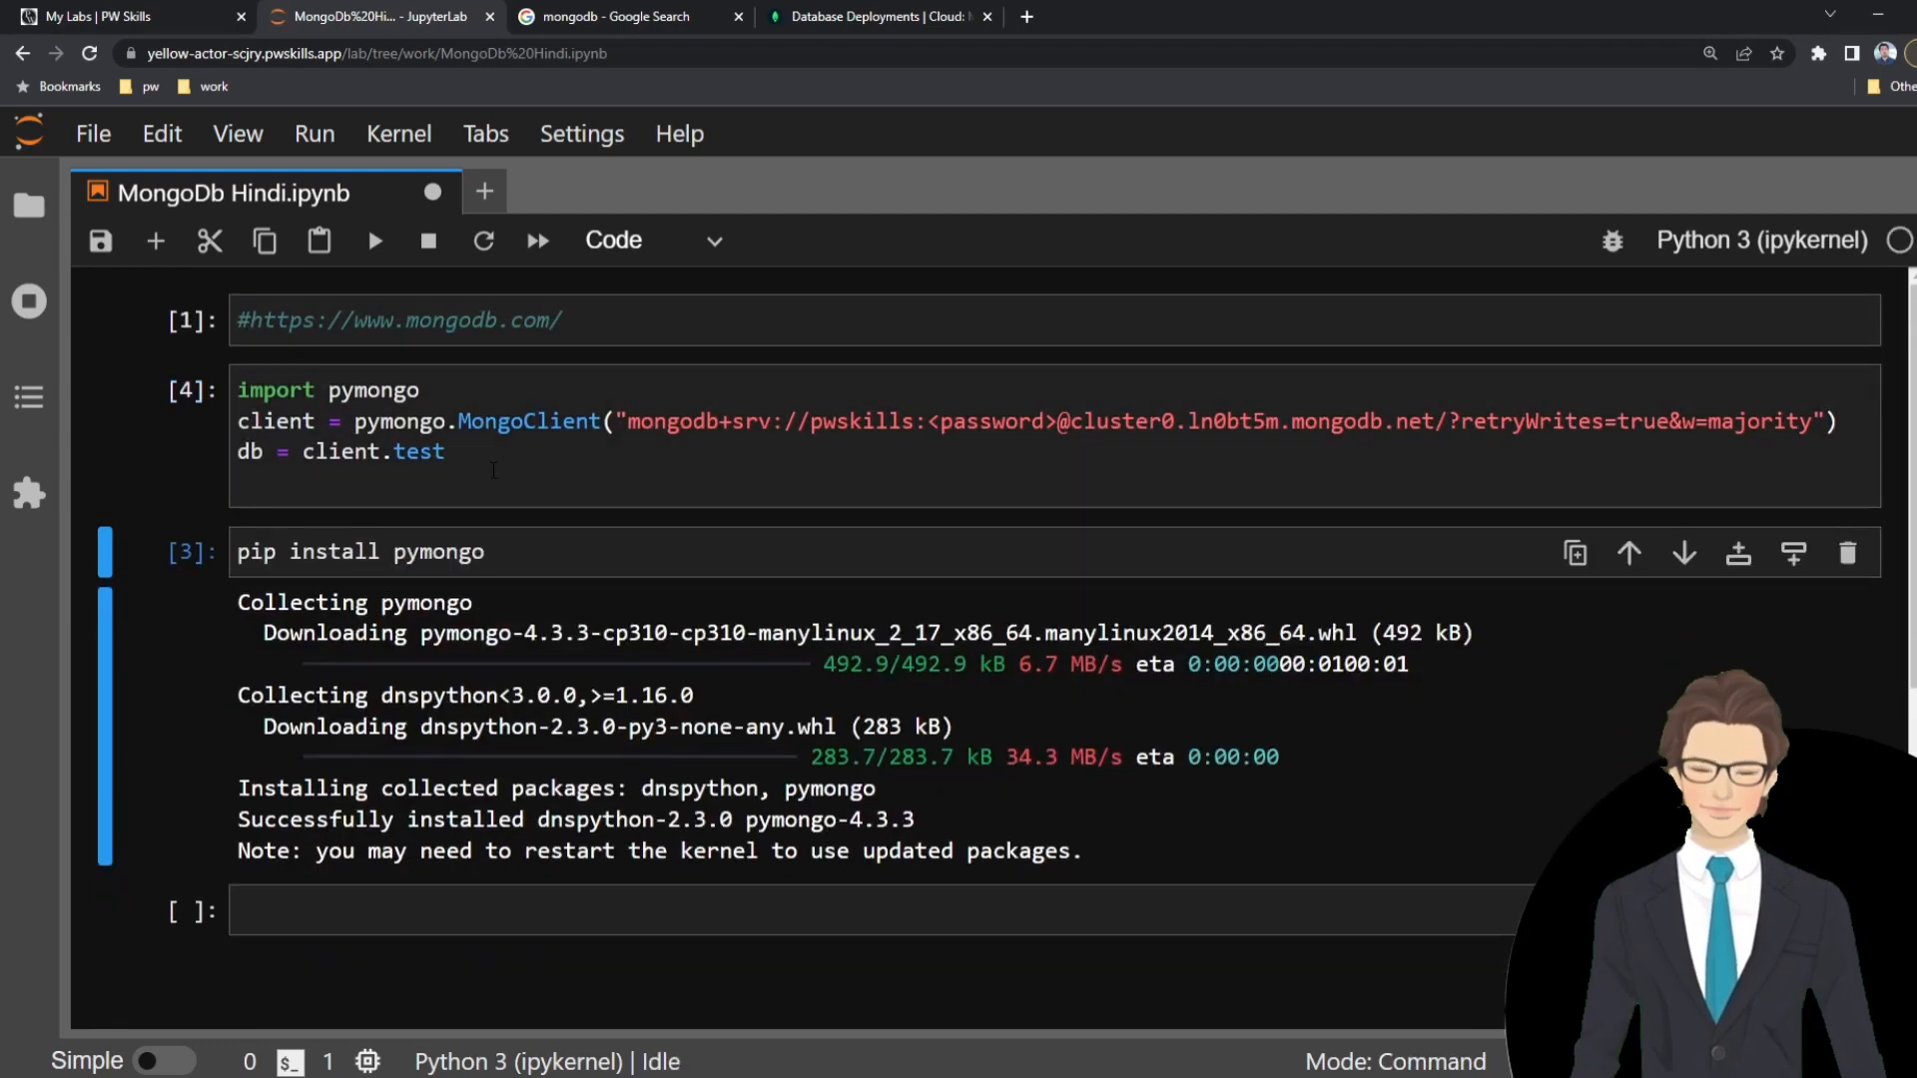
key("Up")
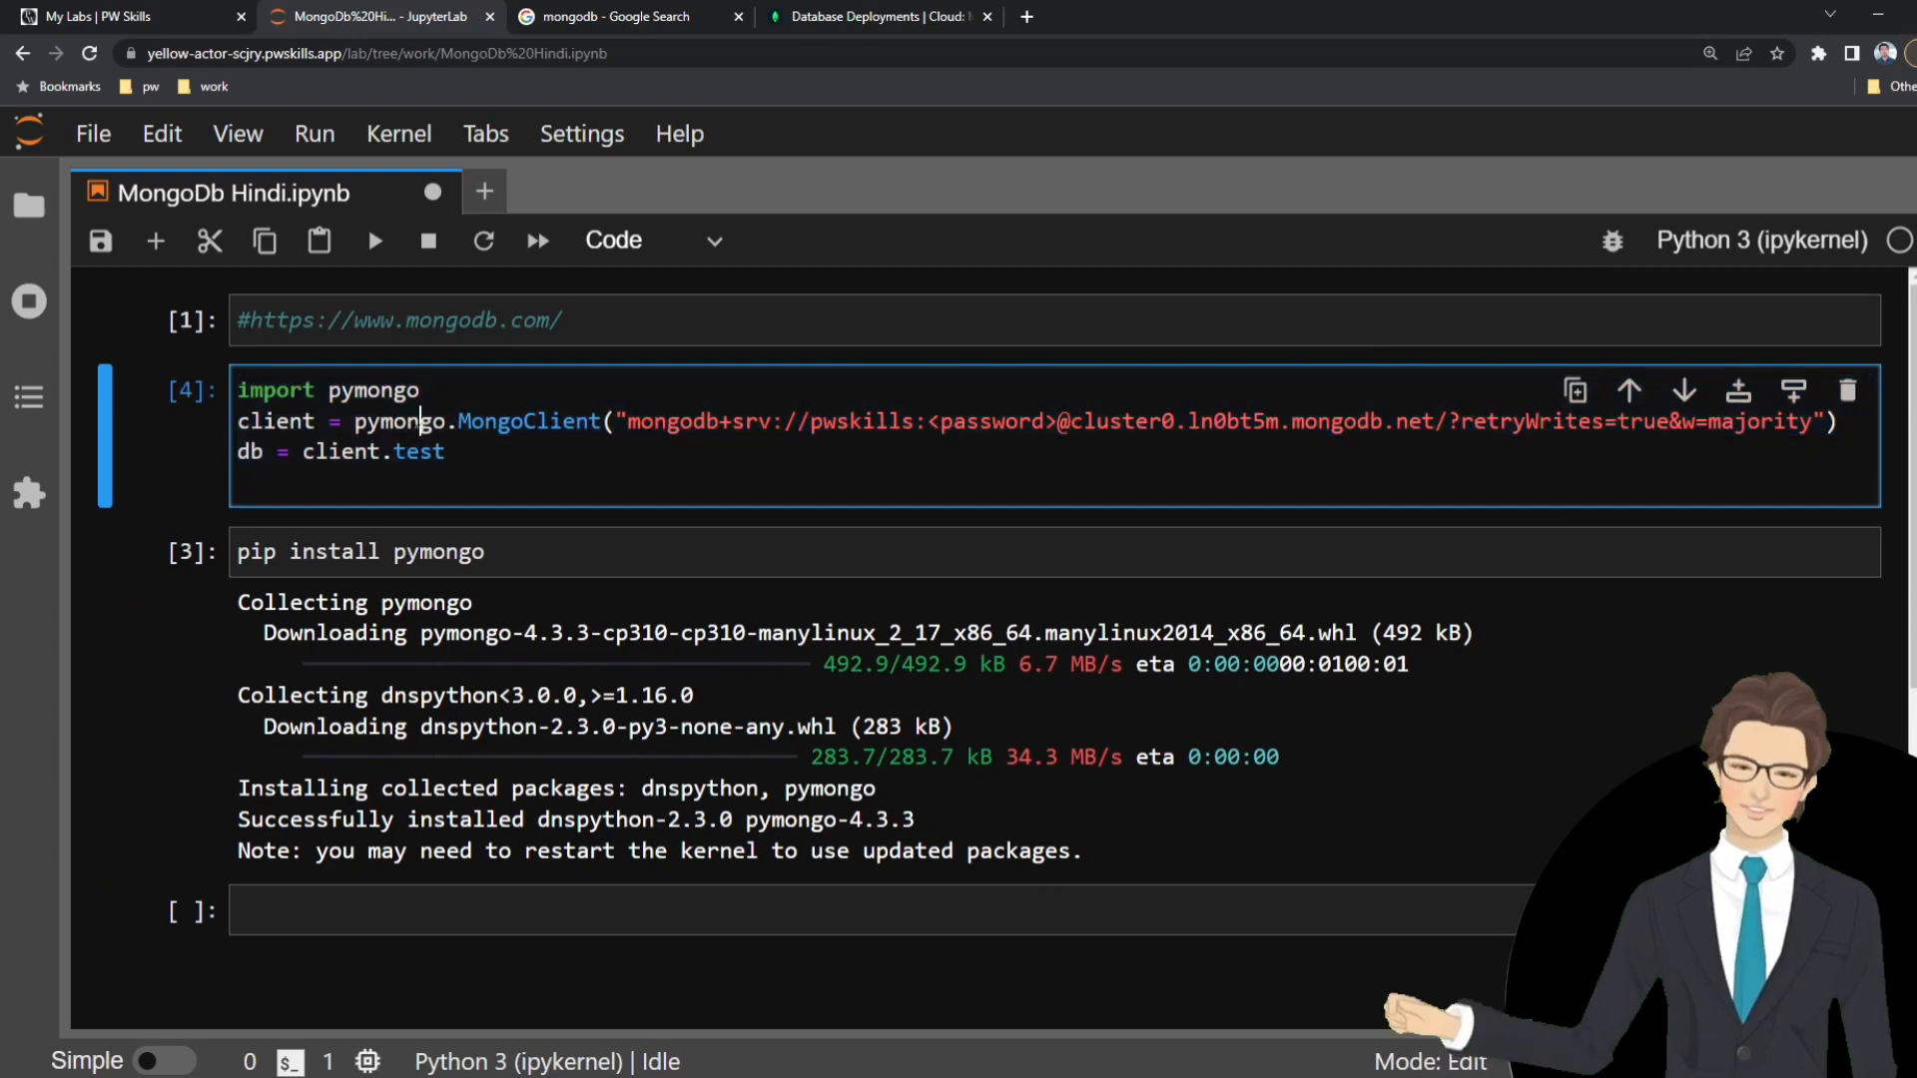
Examine the MongoClient line in the import pymongo cell, focusing on the <password> placeholder in its connection string.
left_click(413, 424)
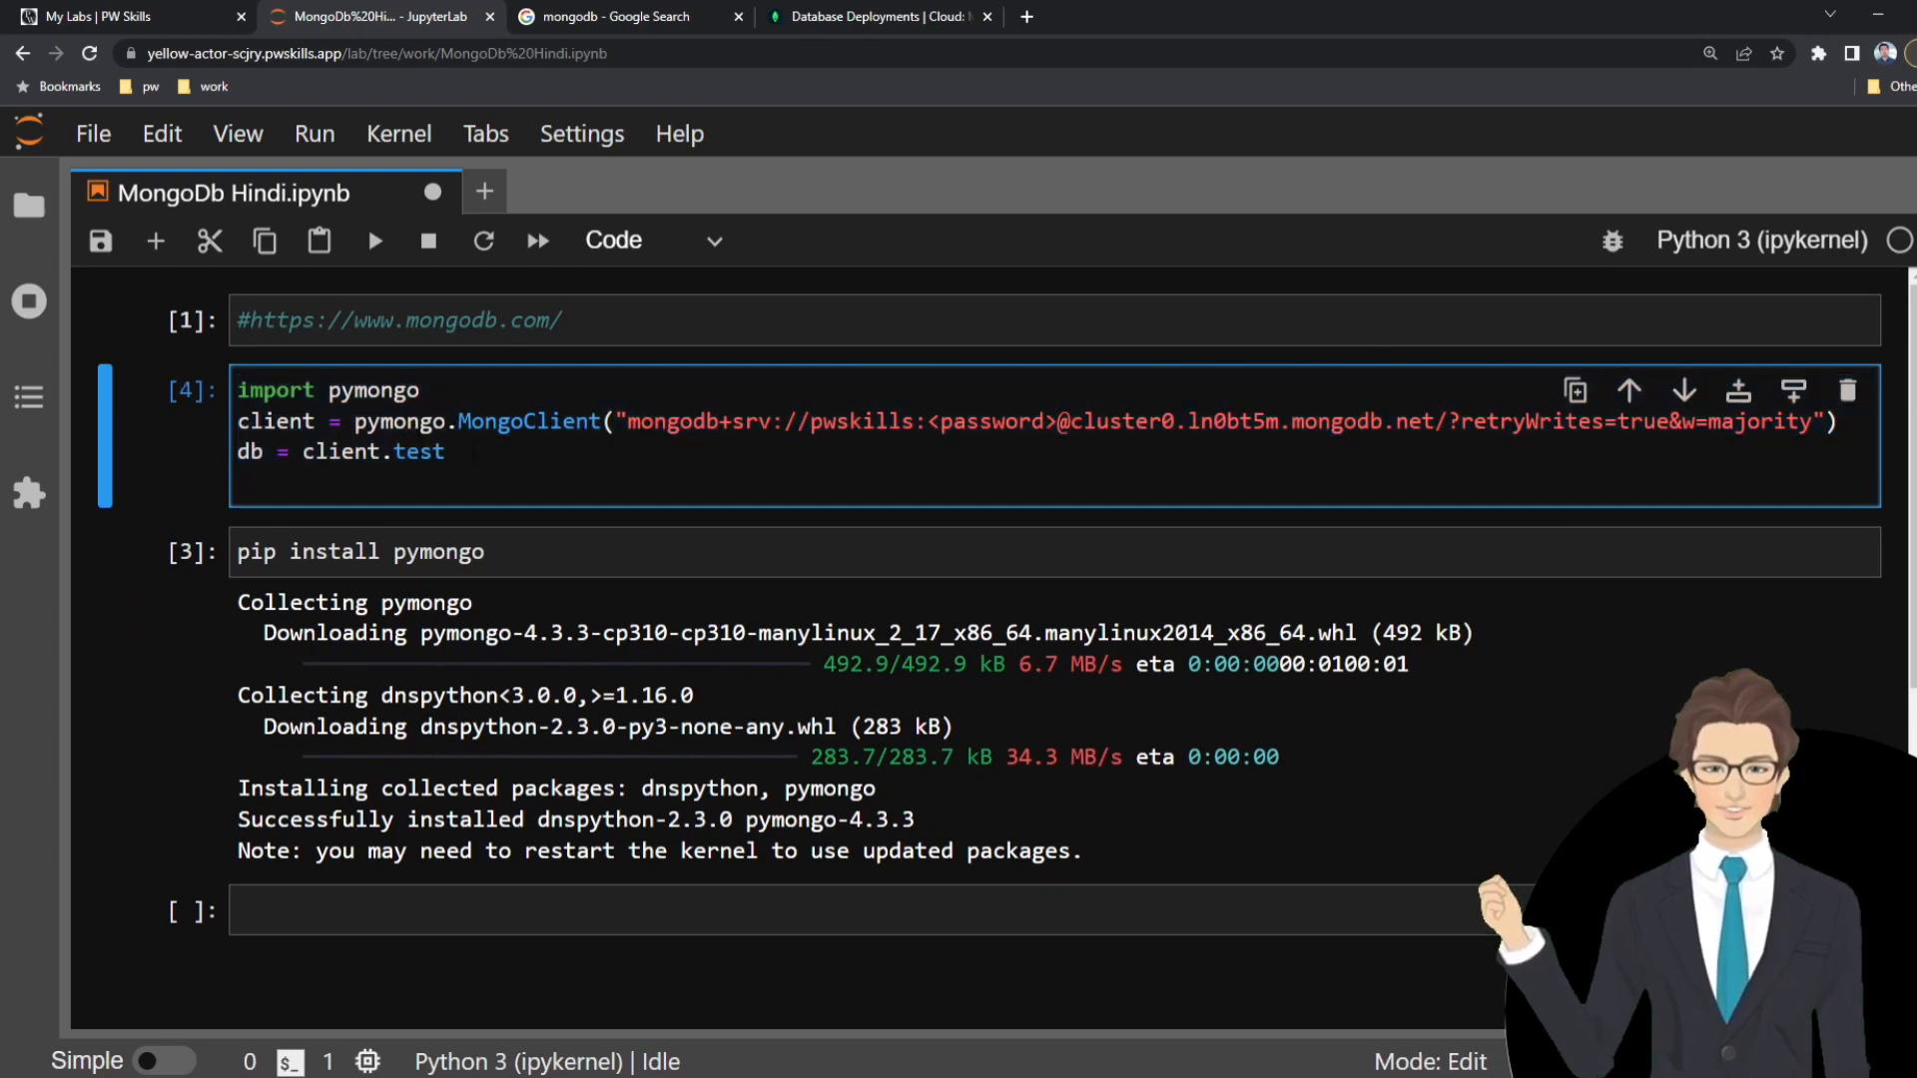
key("ctrl+a")
left_click(911, 452)
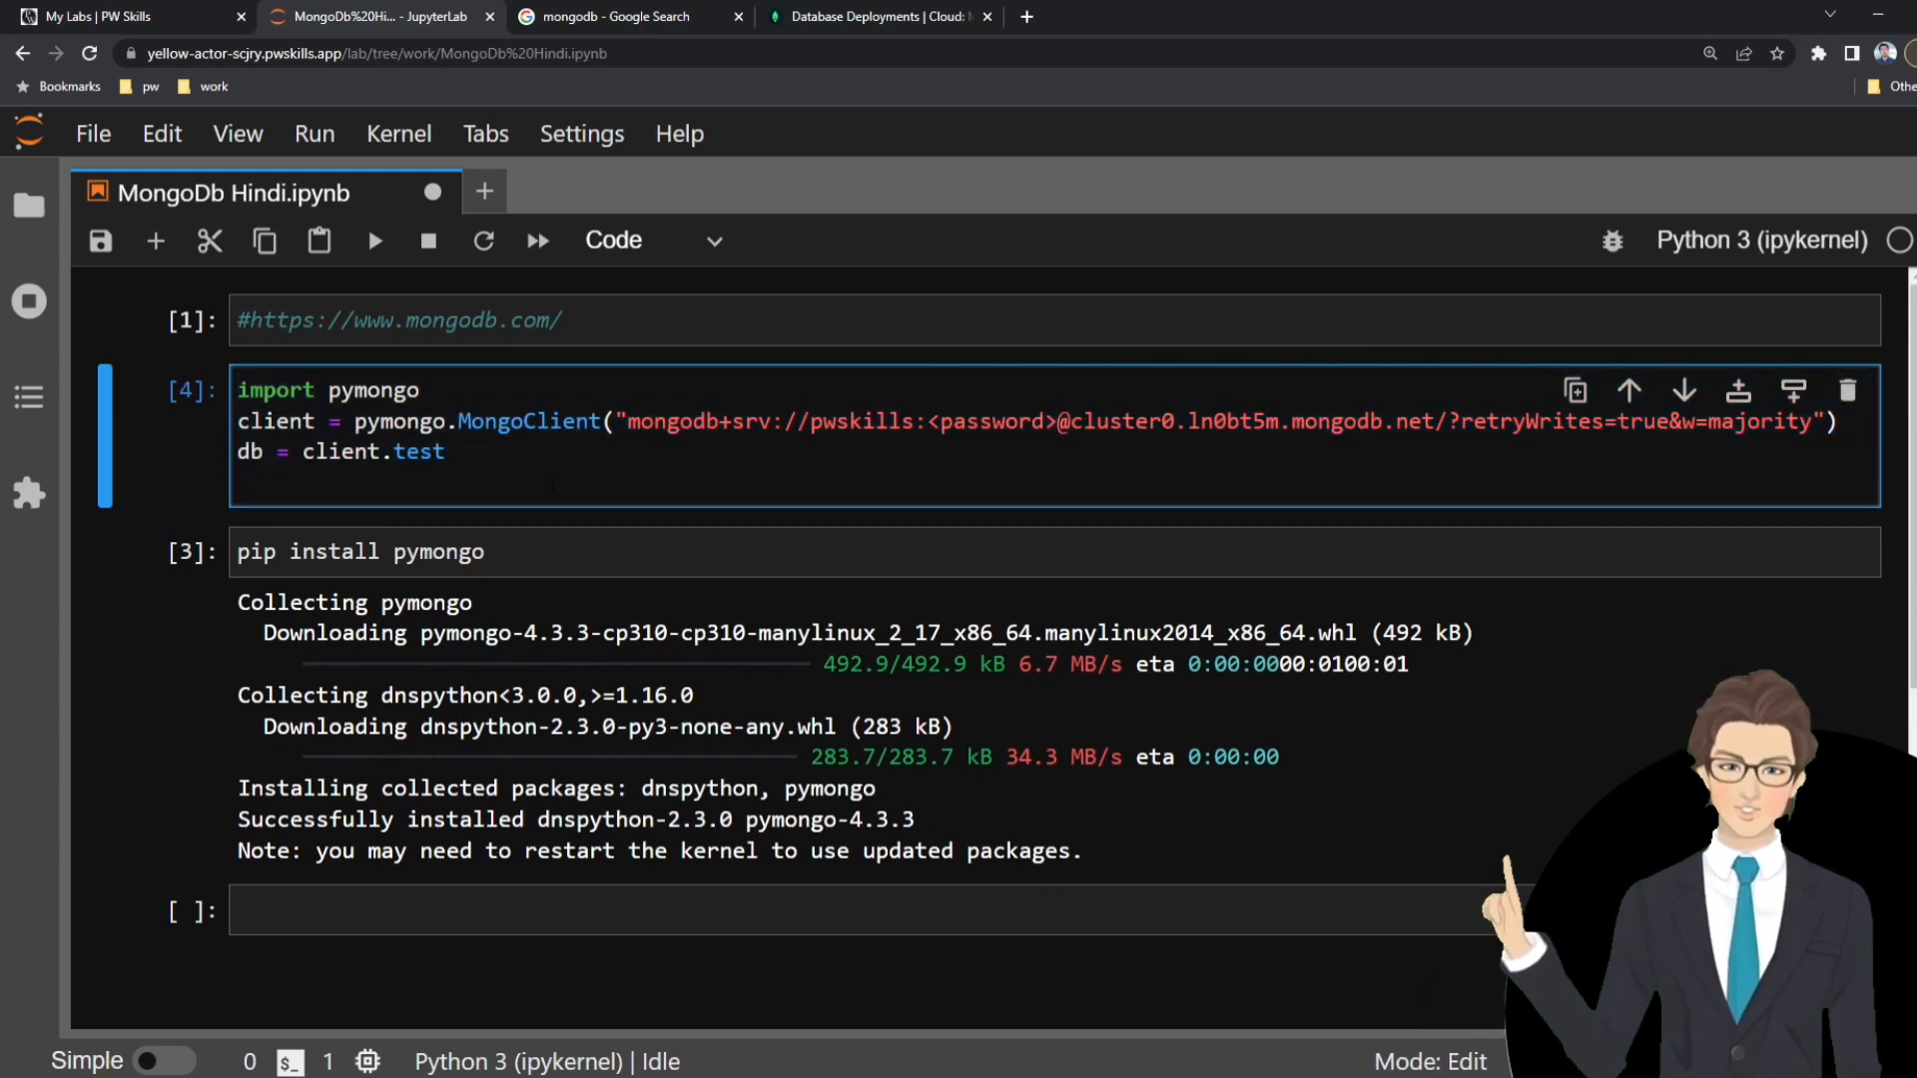
left_click_drag(927, 423, 1044, 423)
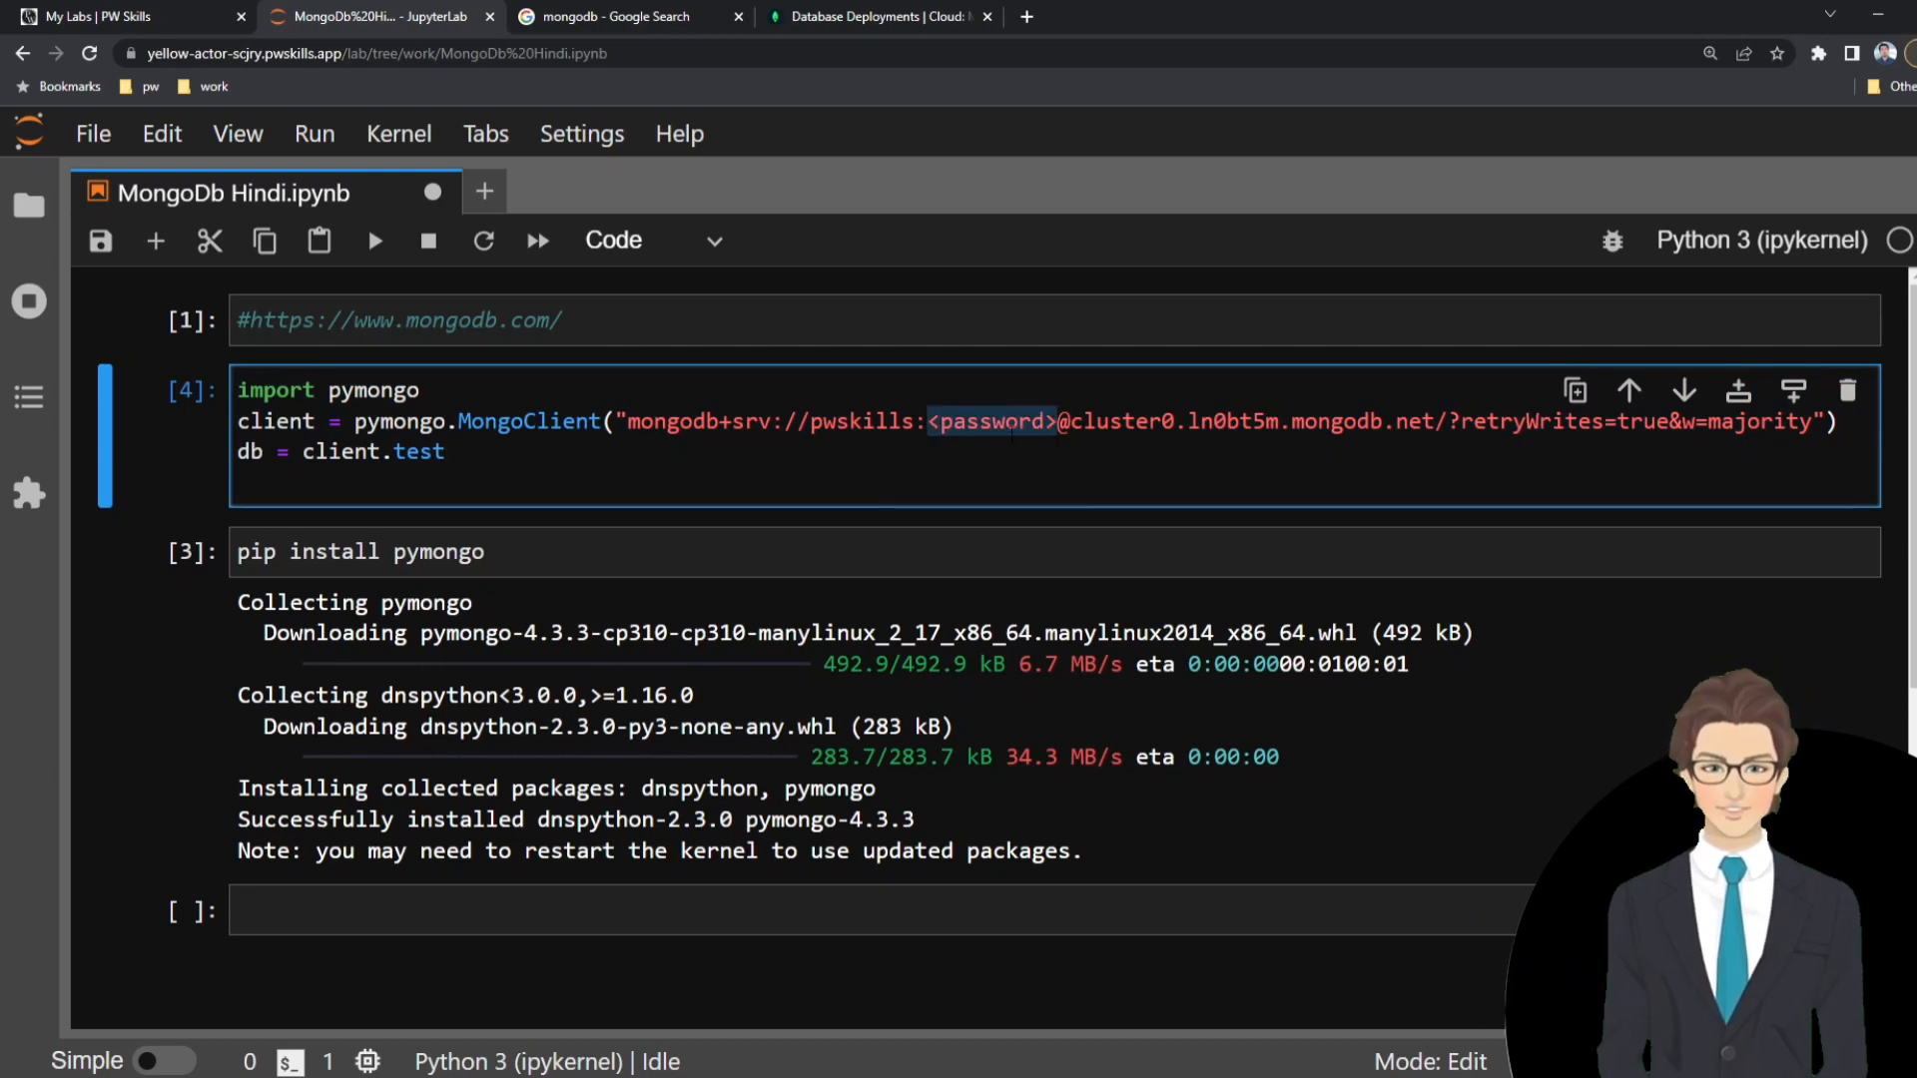
left_click(1045, 421)
left_click_drag(1060, 423, 927, 424)
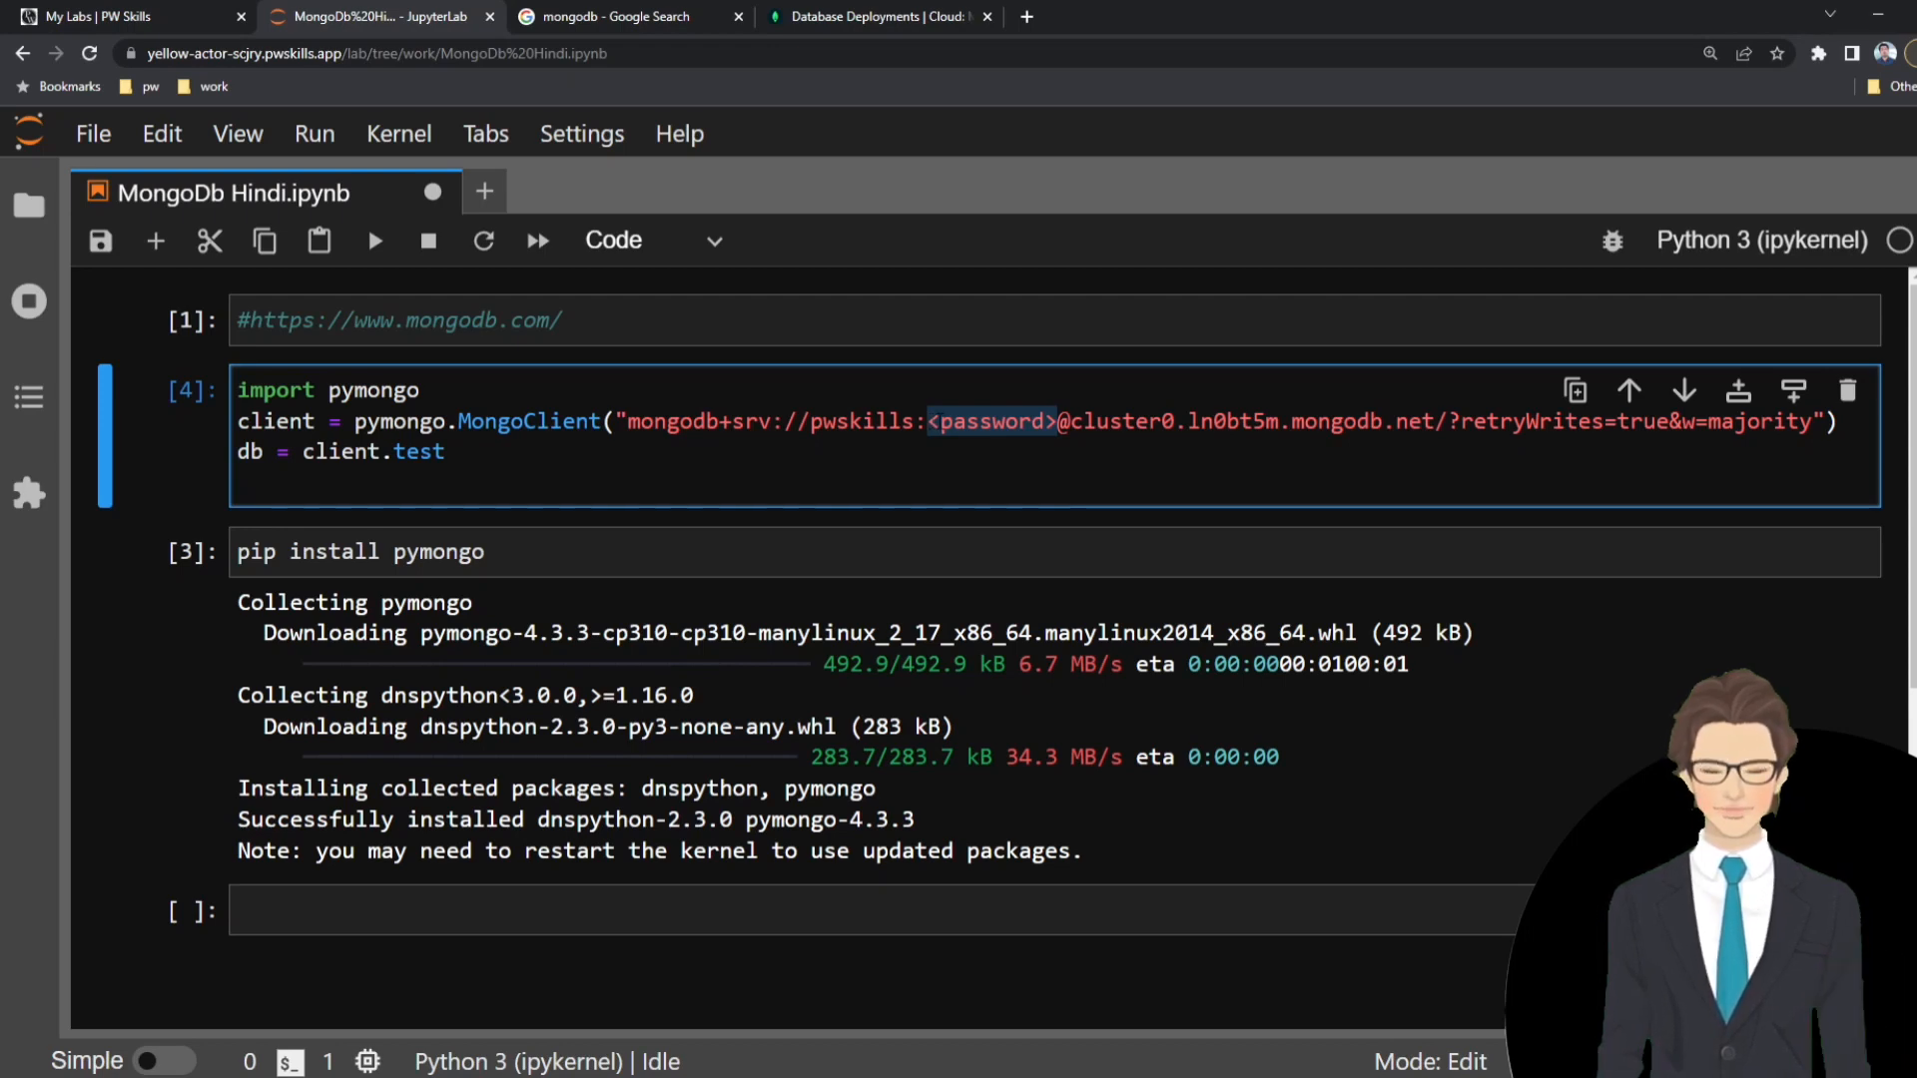
Switch to MongoDB Atlas and check the database user's name and MongoDB role under Database Access.
left_click(884, 15)
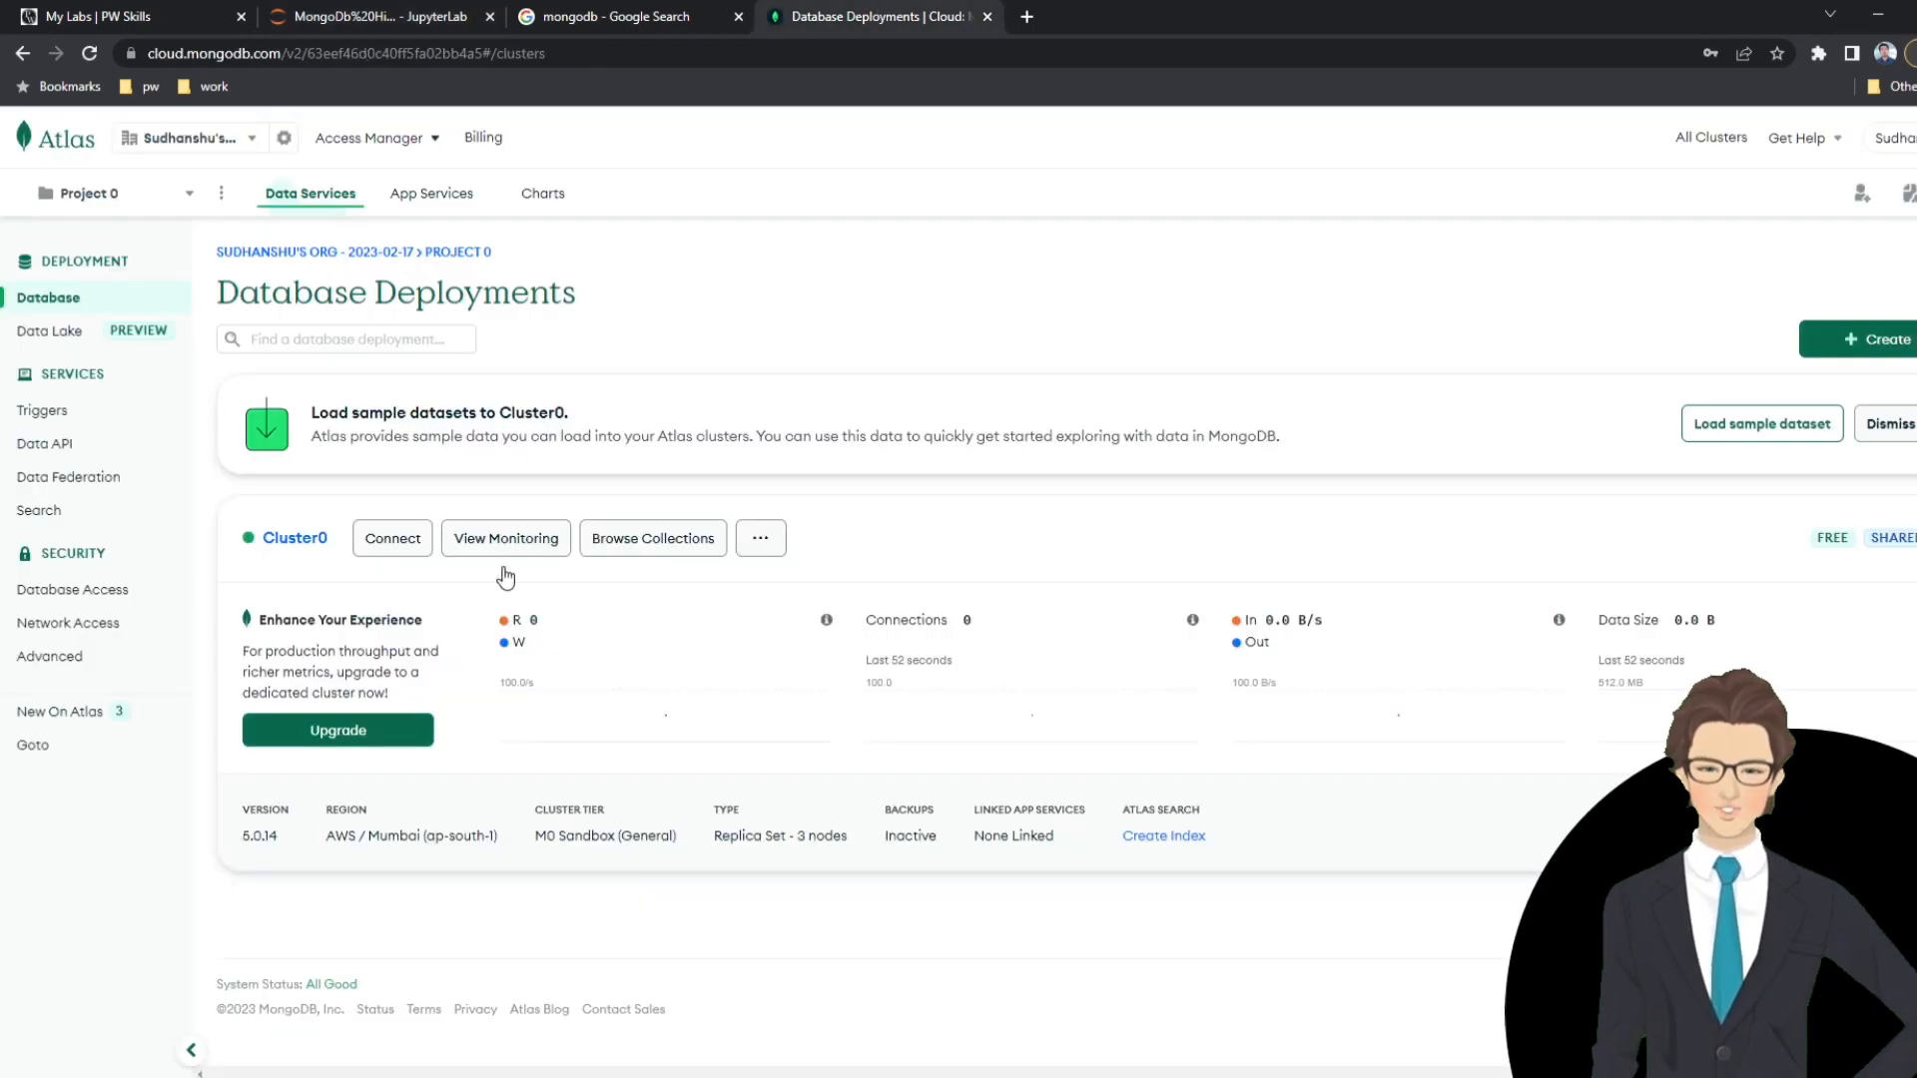
left_click(93, 599)
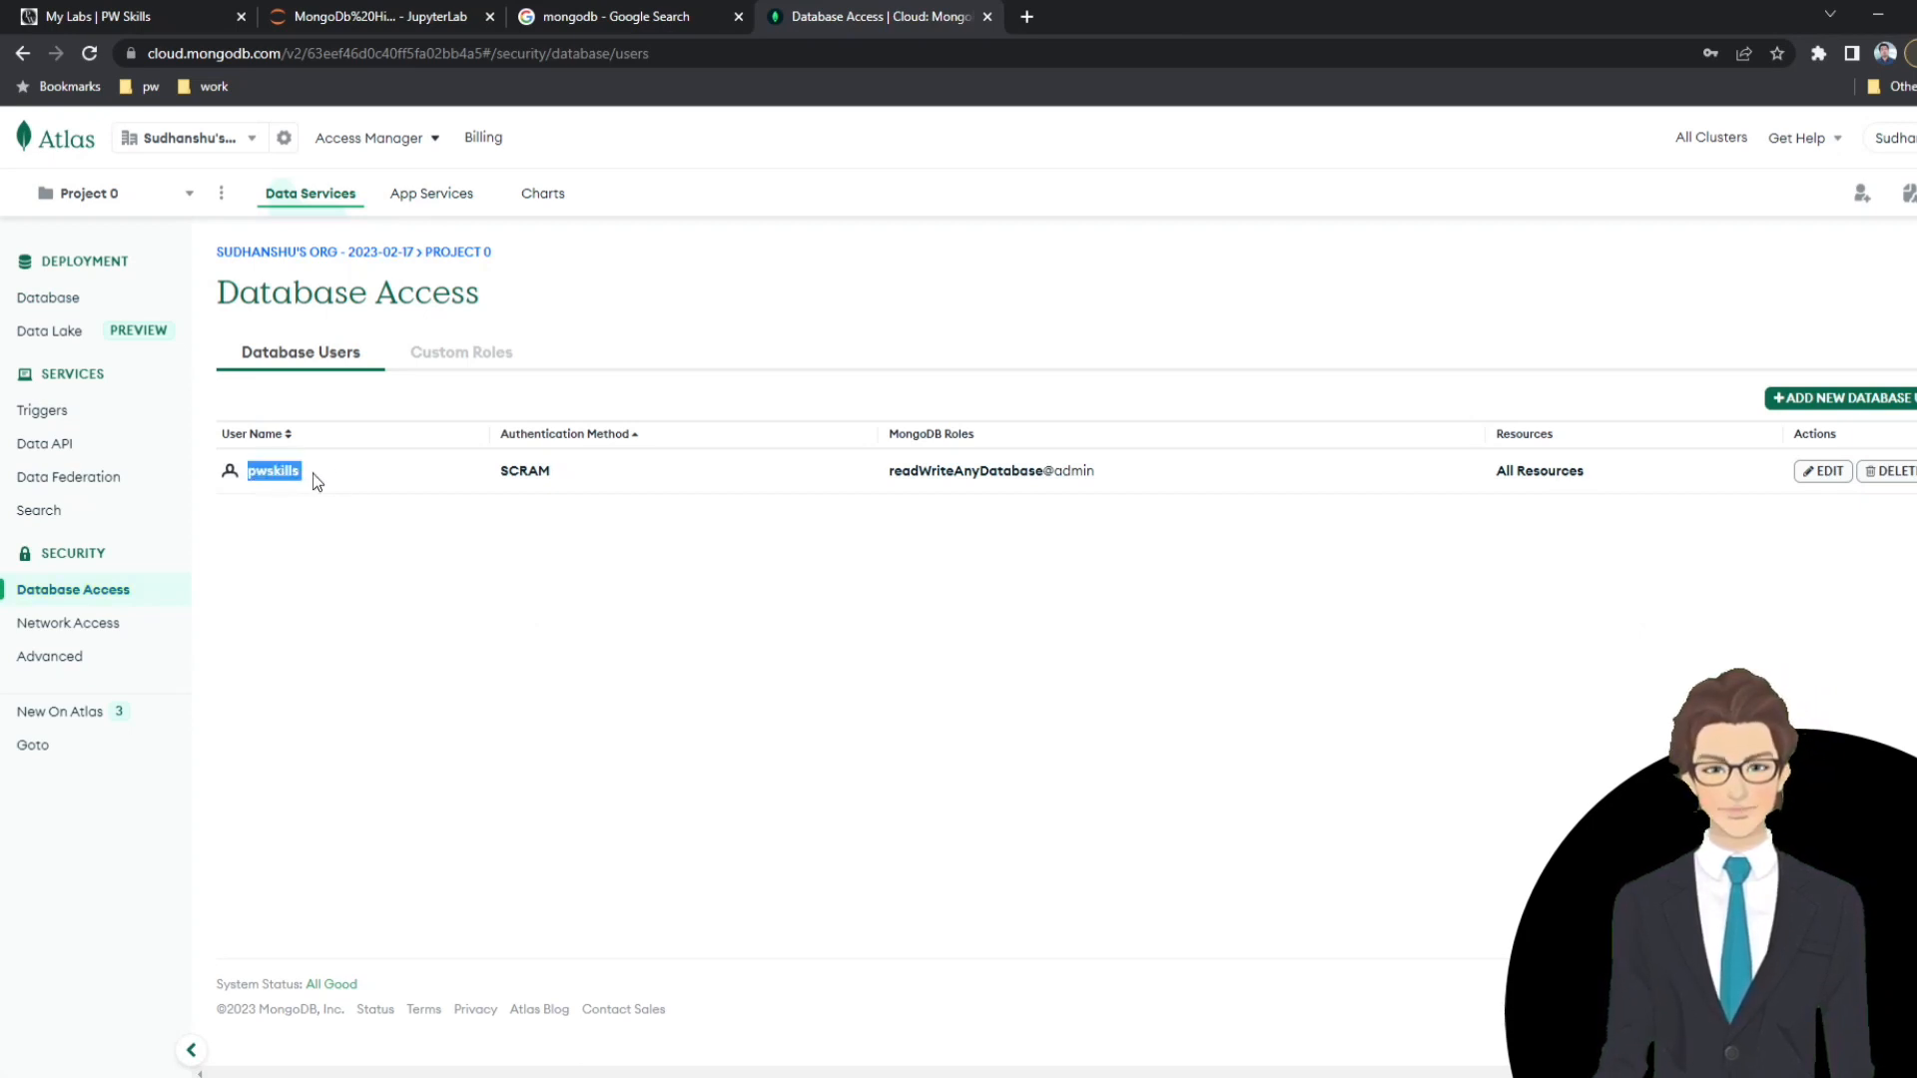
left_click_drag(1138, 475, 876, 475)
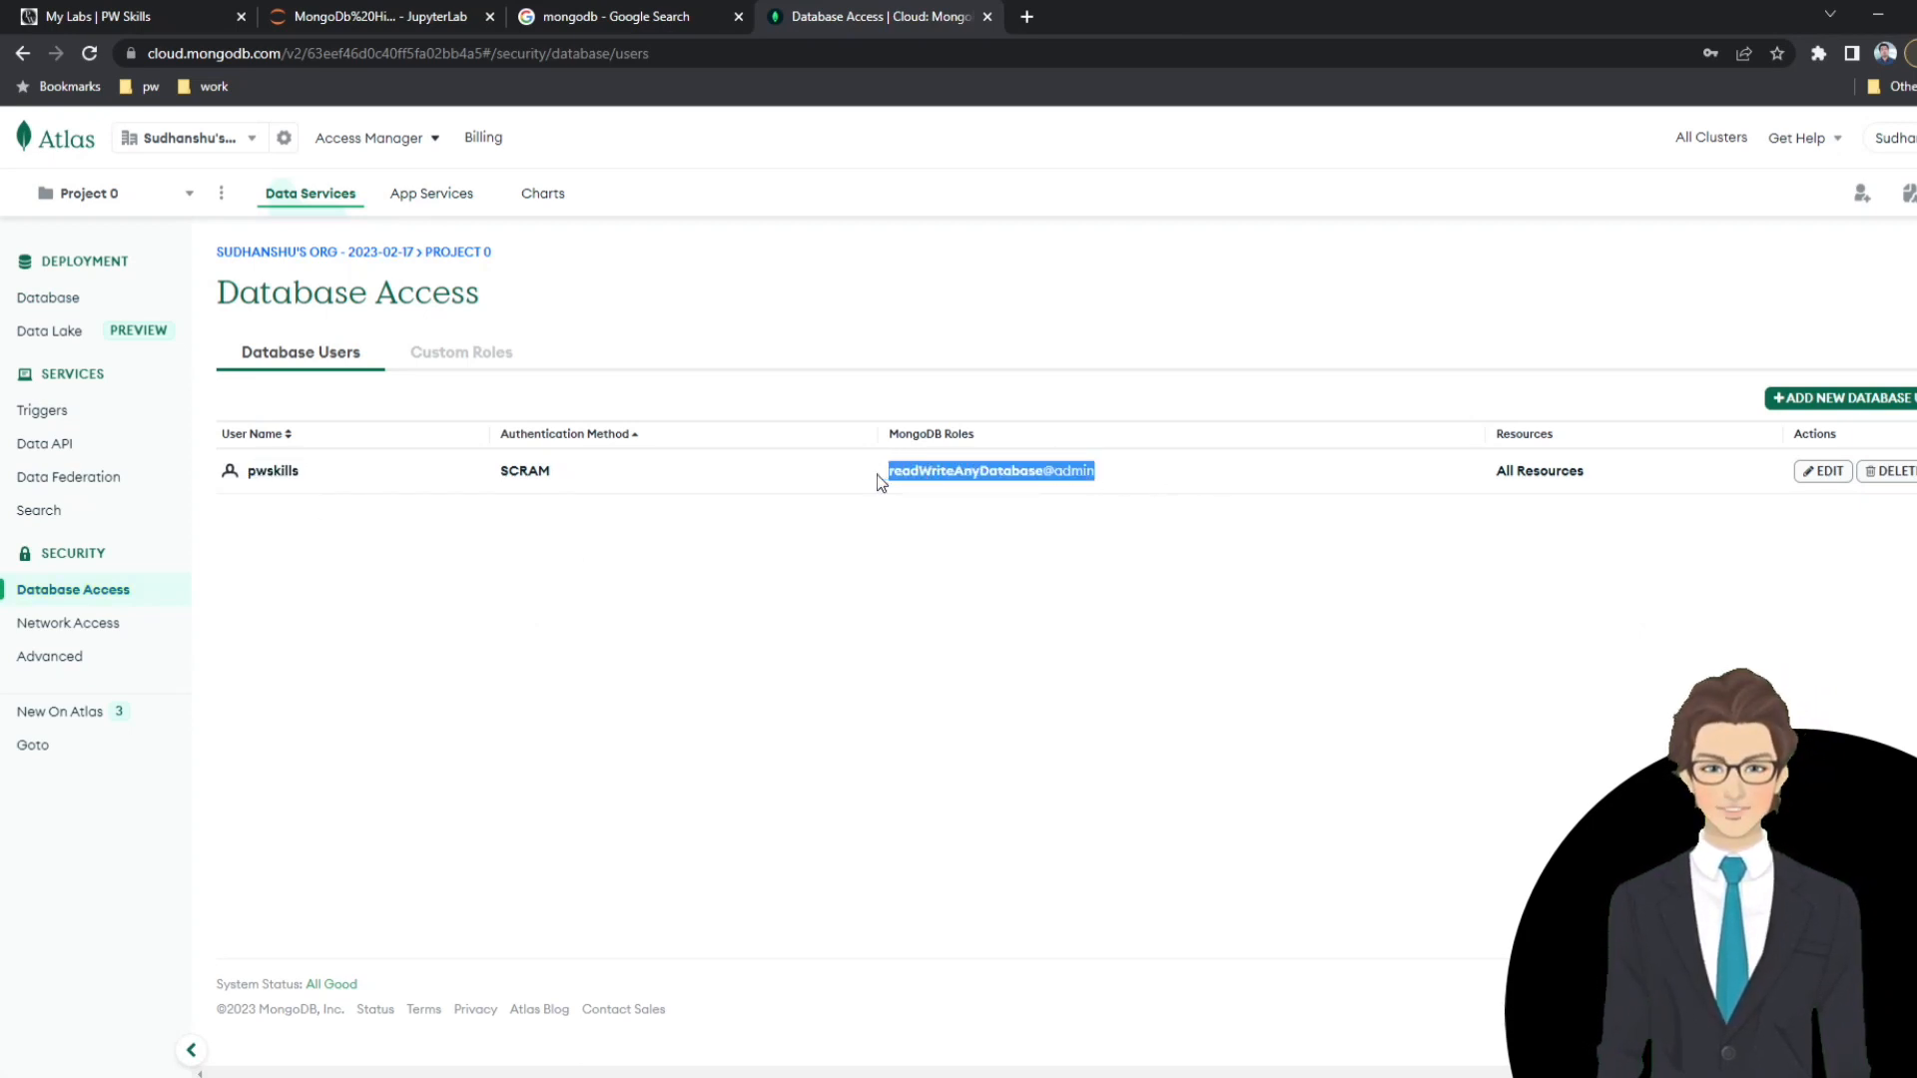
left_click(876, 475)
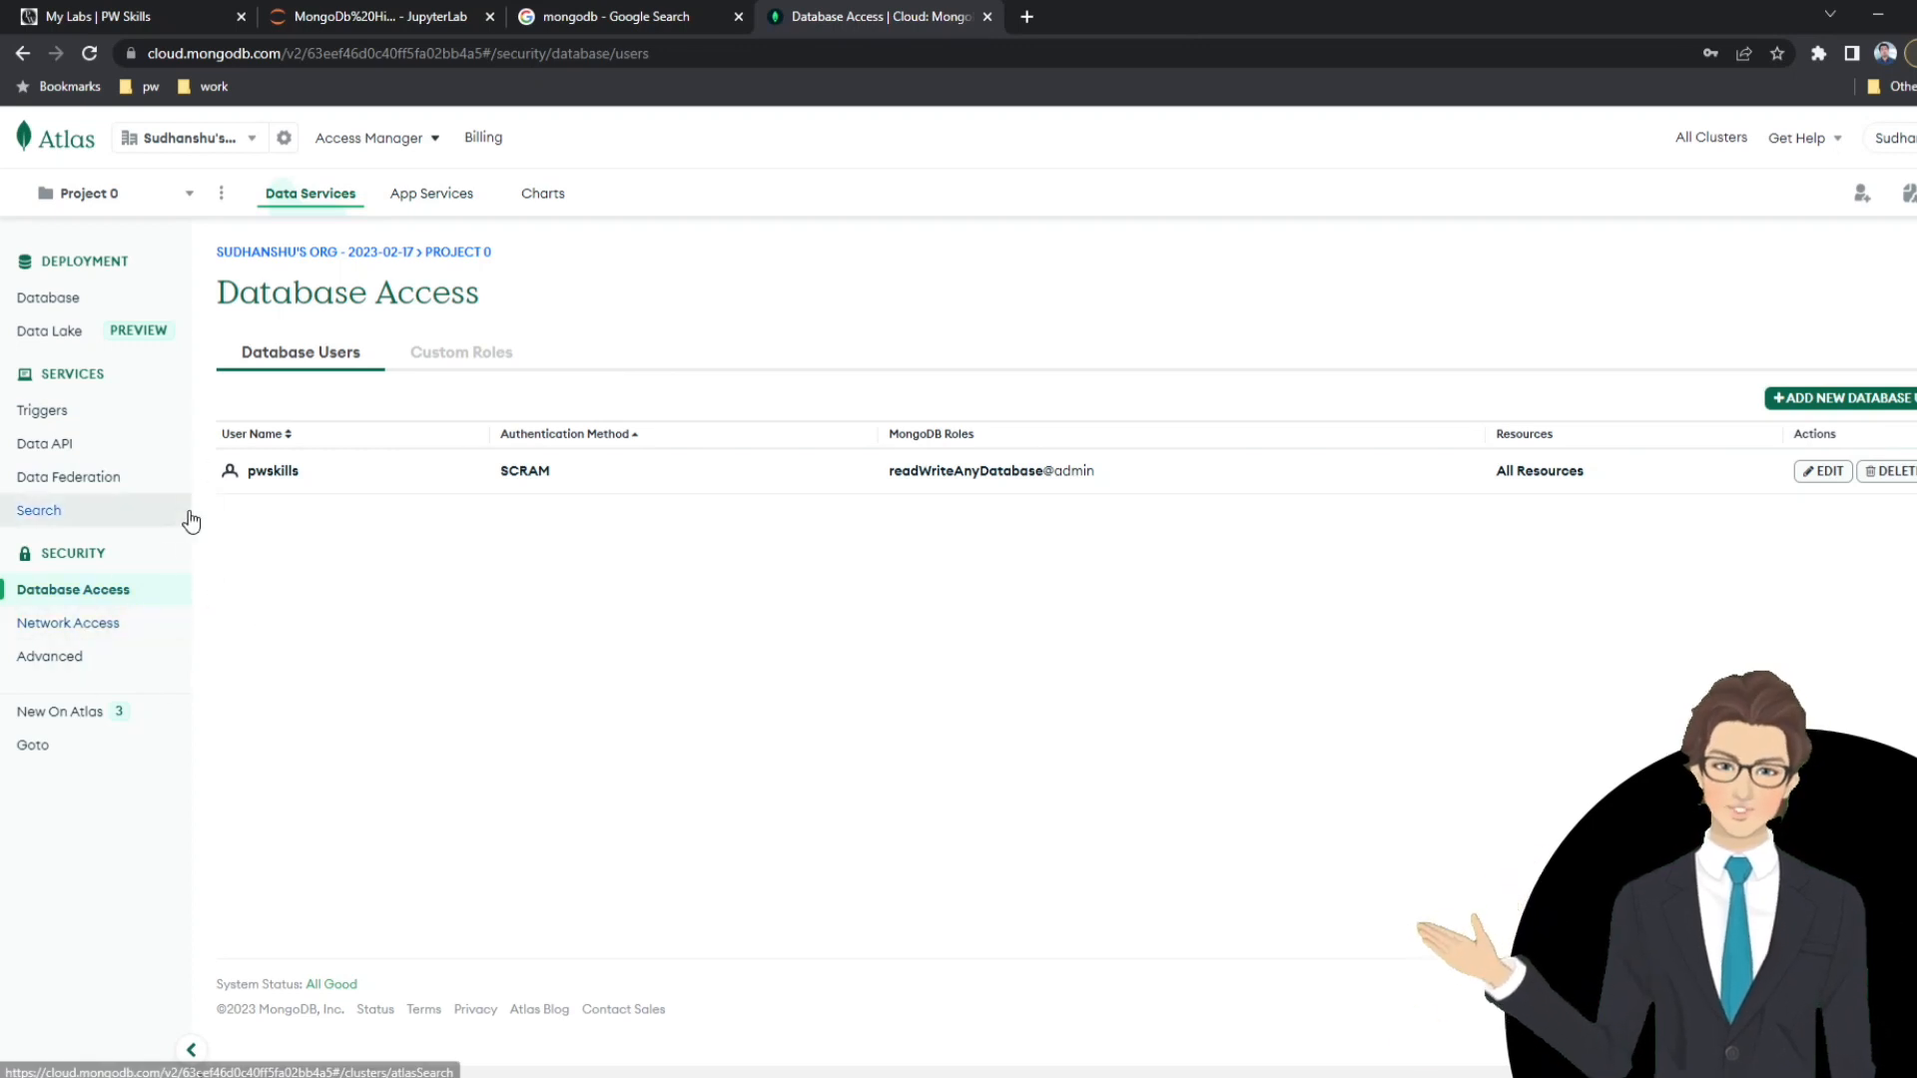
Return to the notebook and replace the <password> placeholder in the connection string with the database user's password.
left_click(373, 12)
left_click(1058, 420)
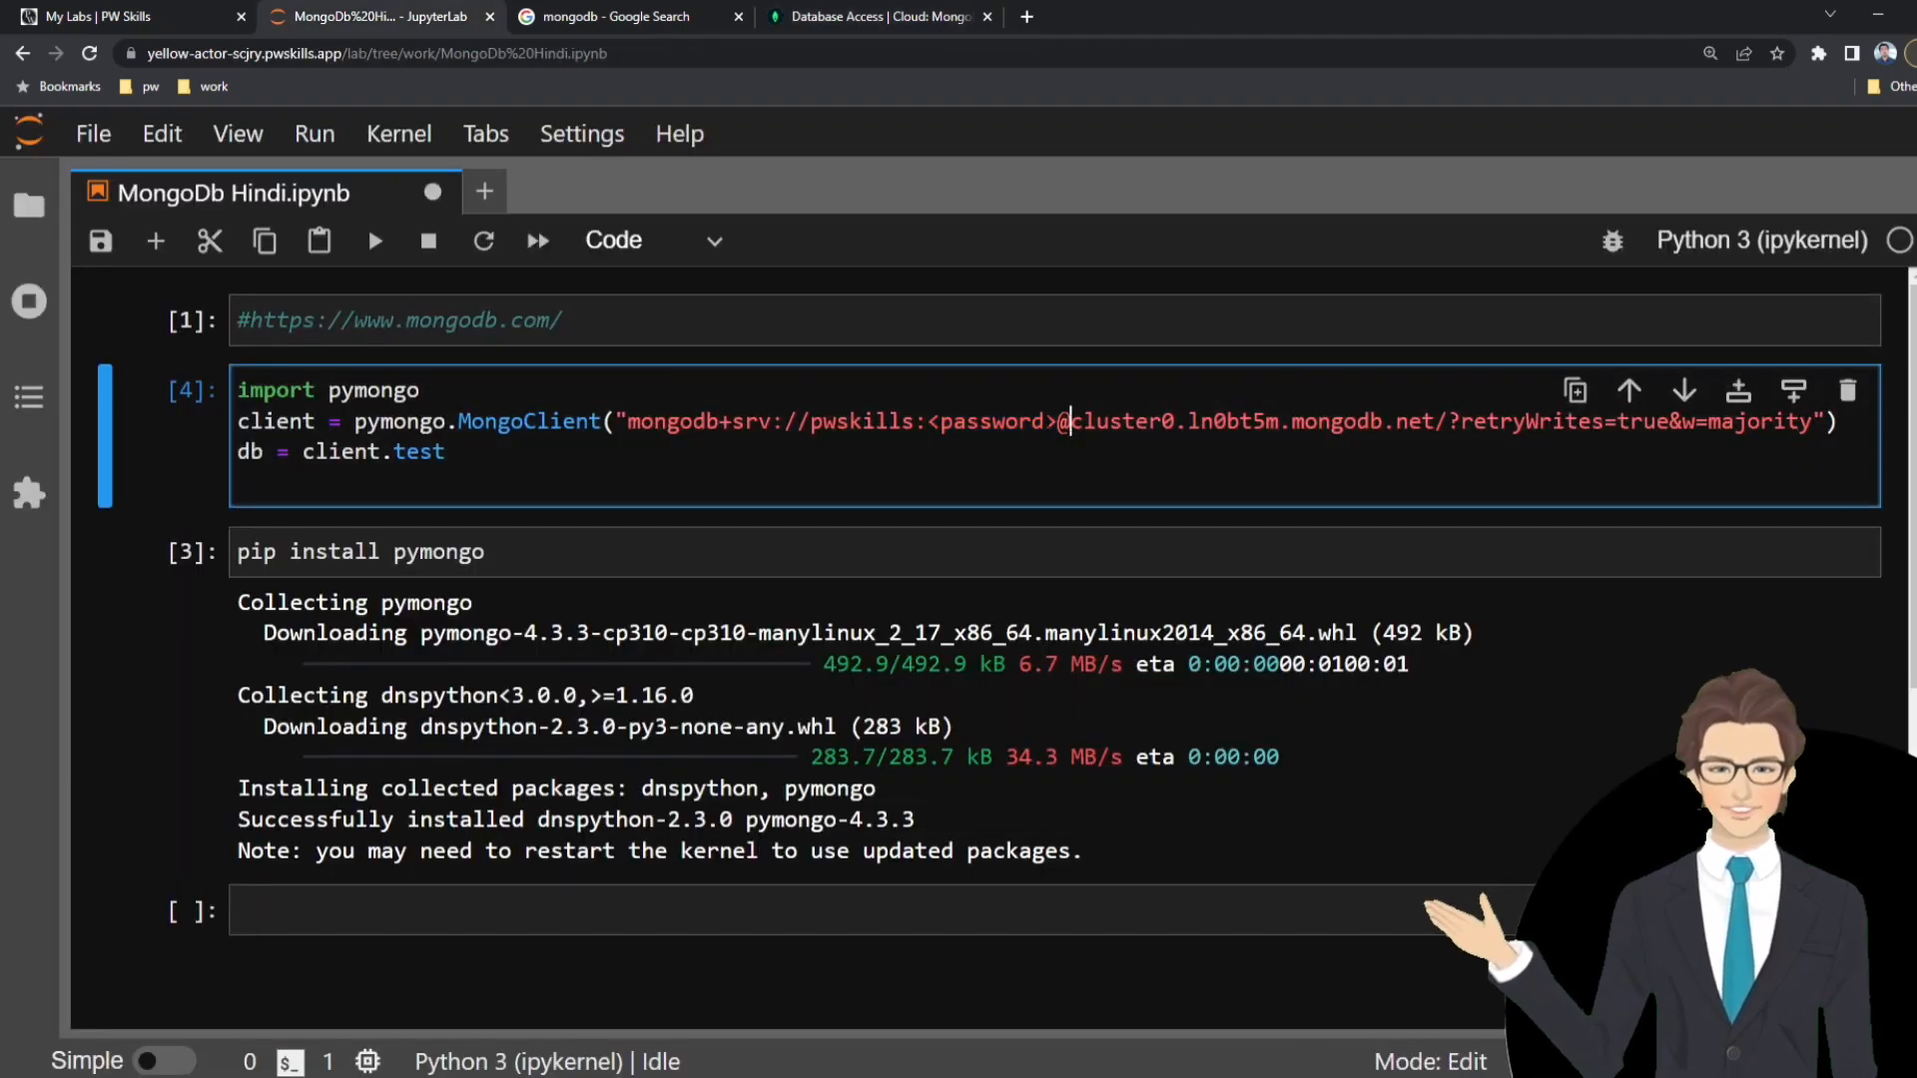
left_click_drag(1058, 420, 927, 420)
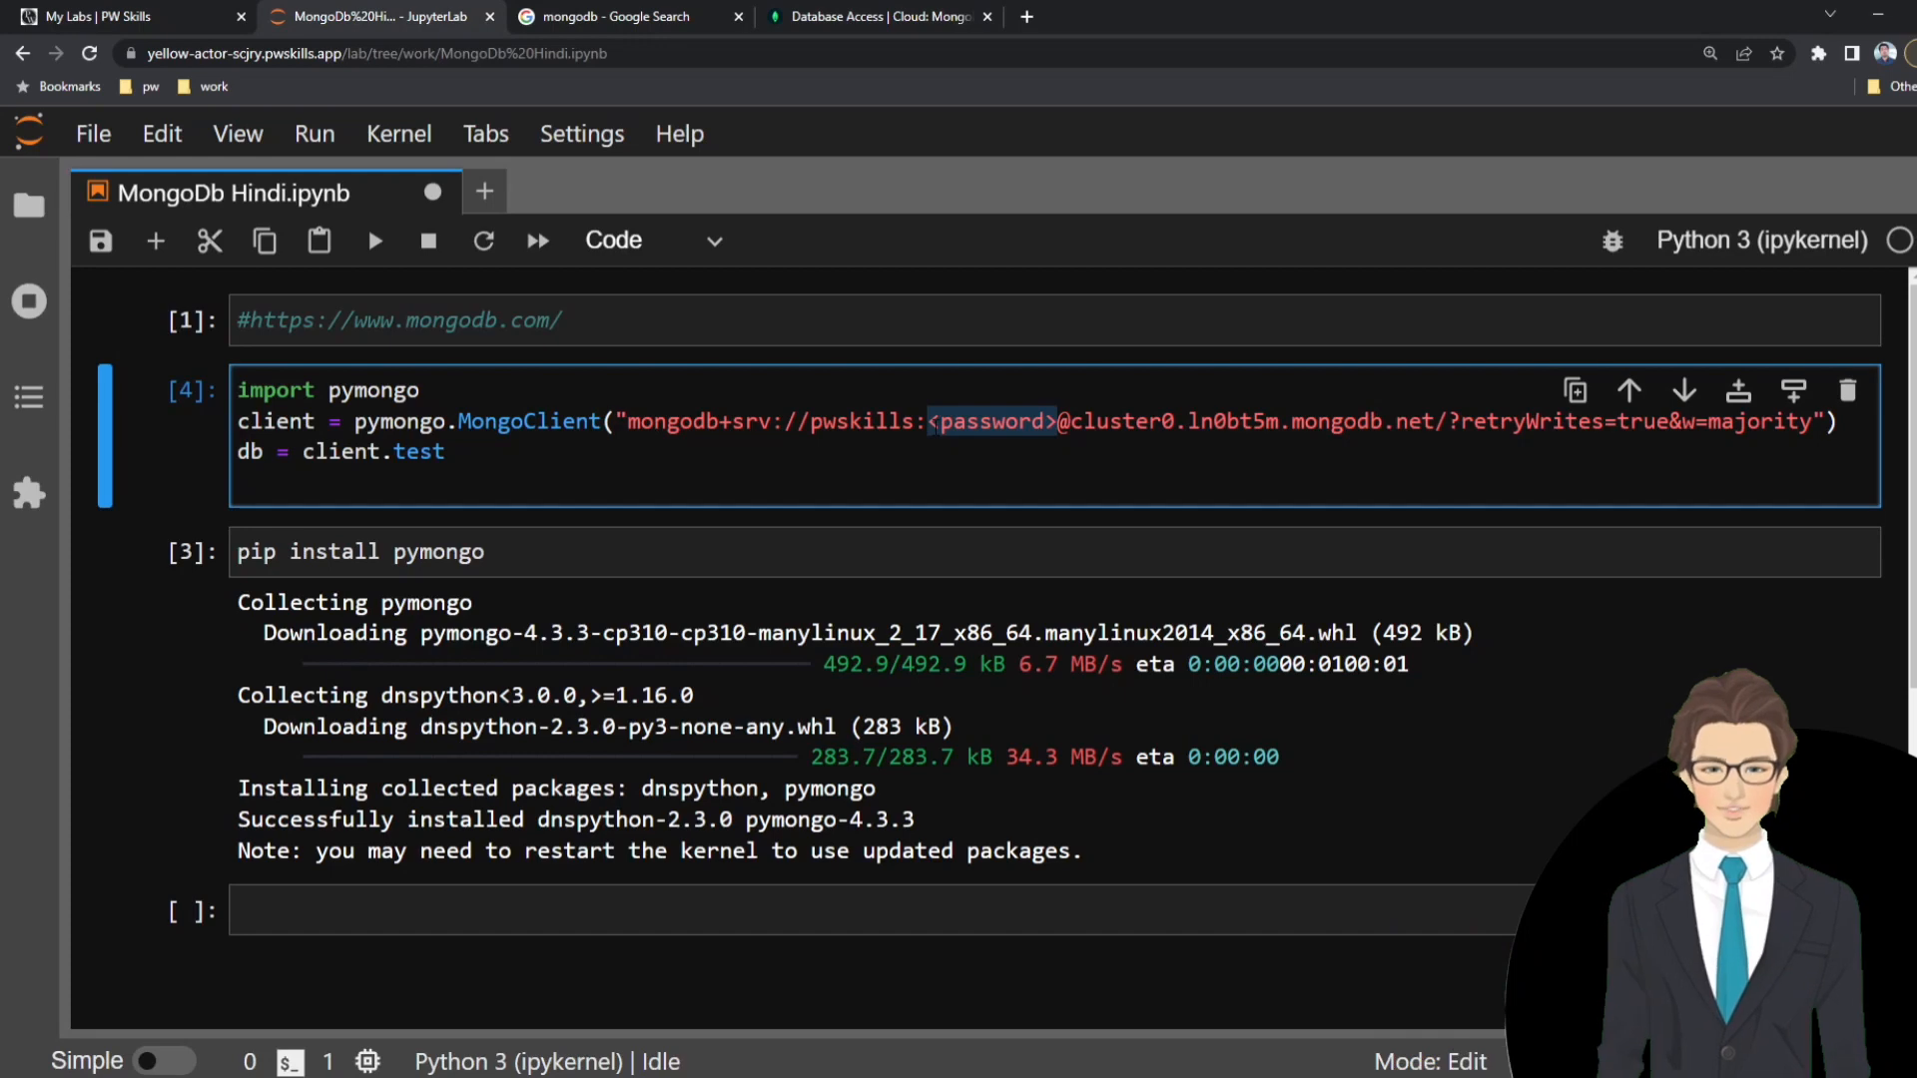
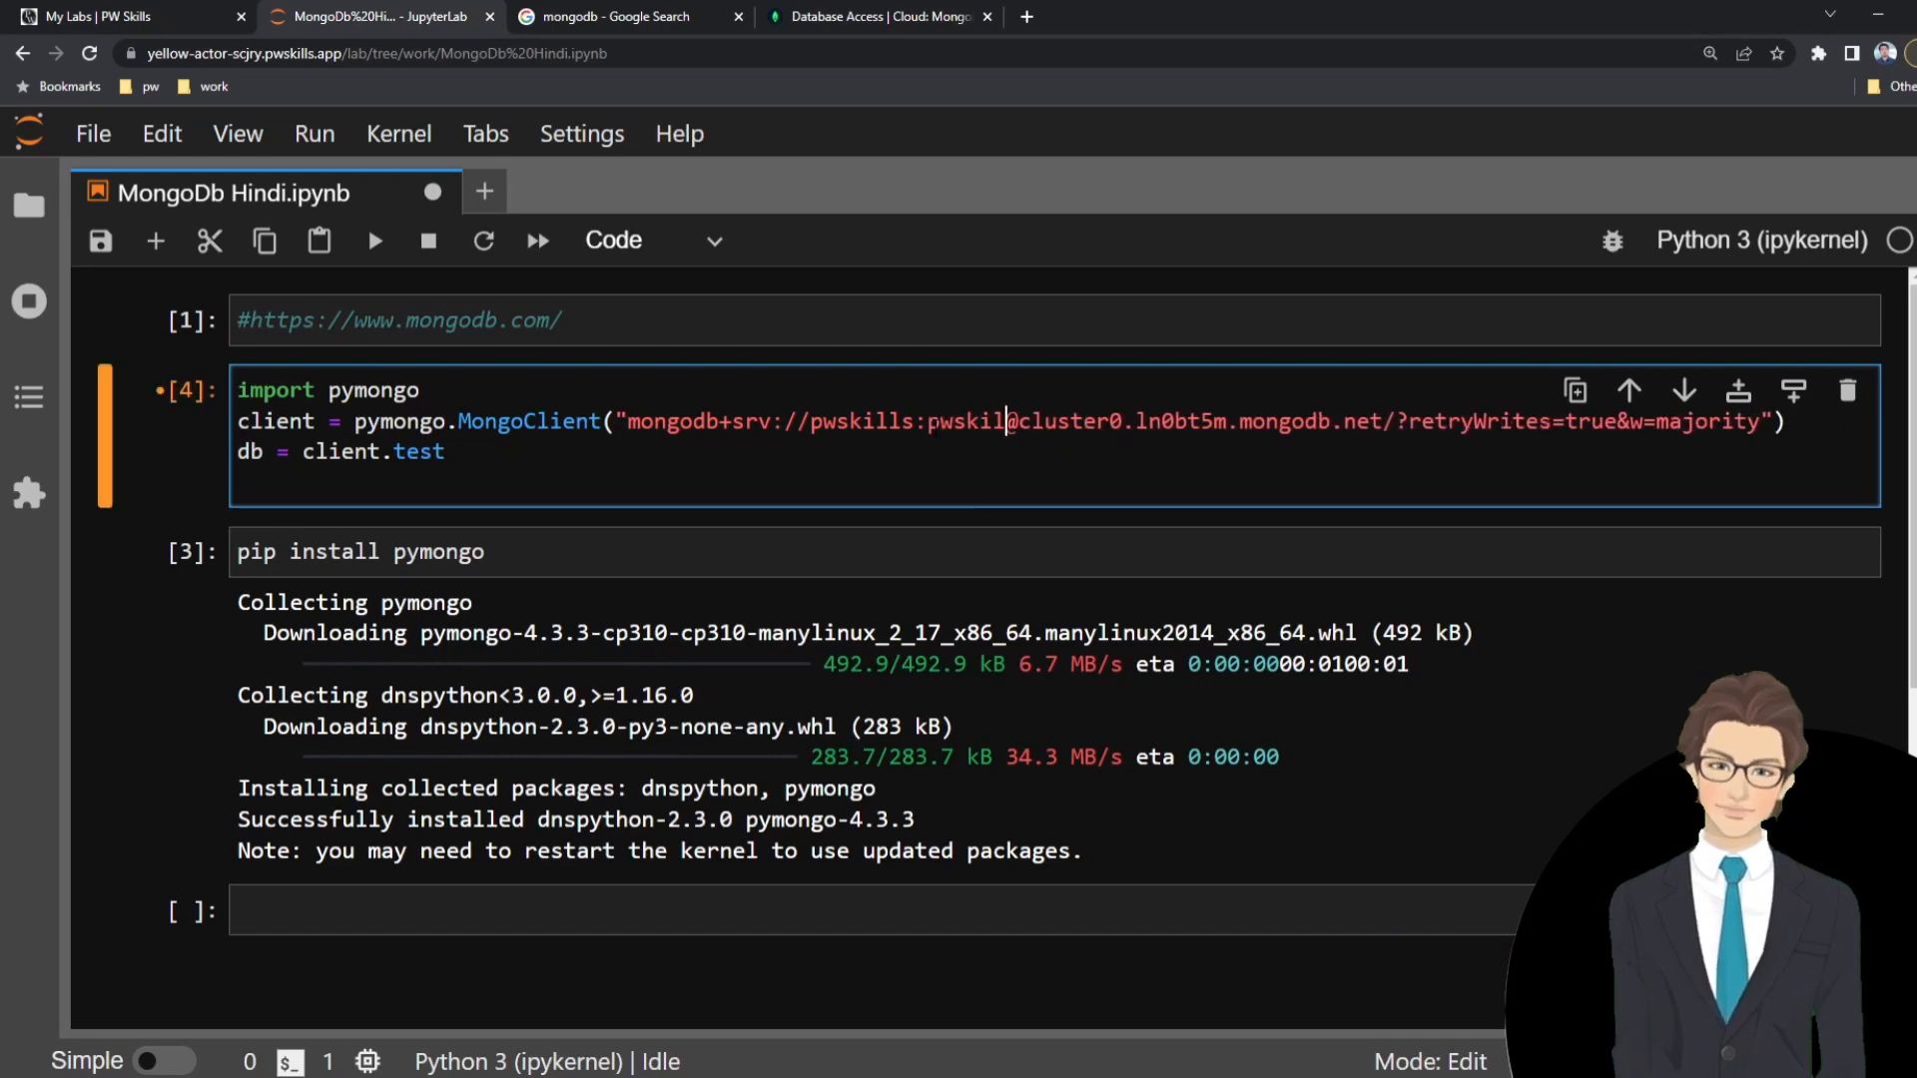
double_click(933, 422)
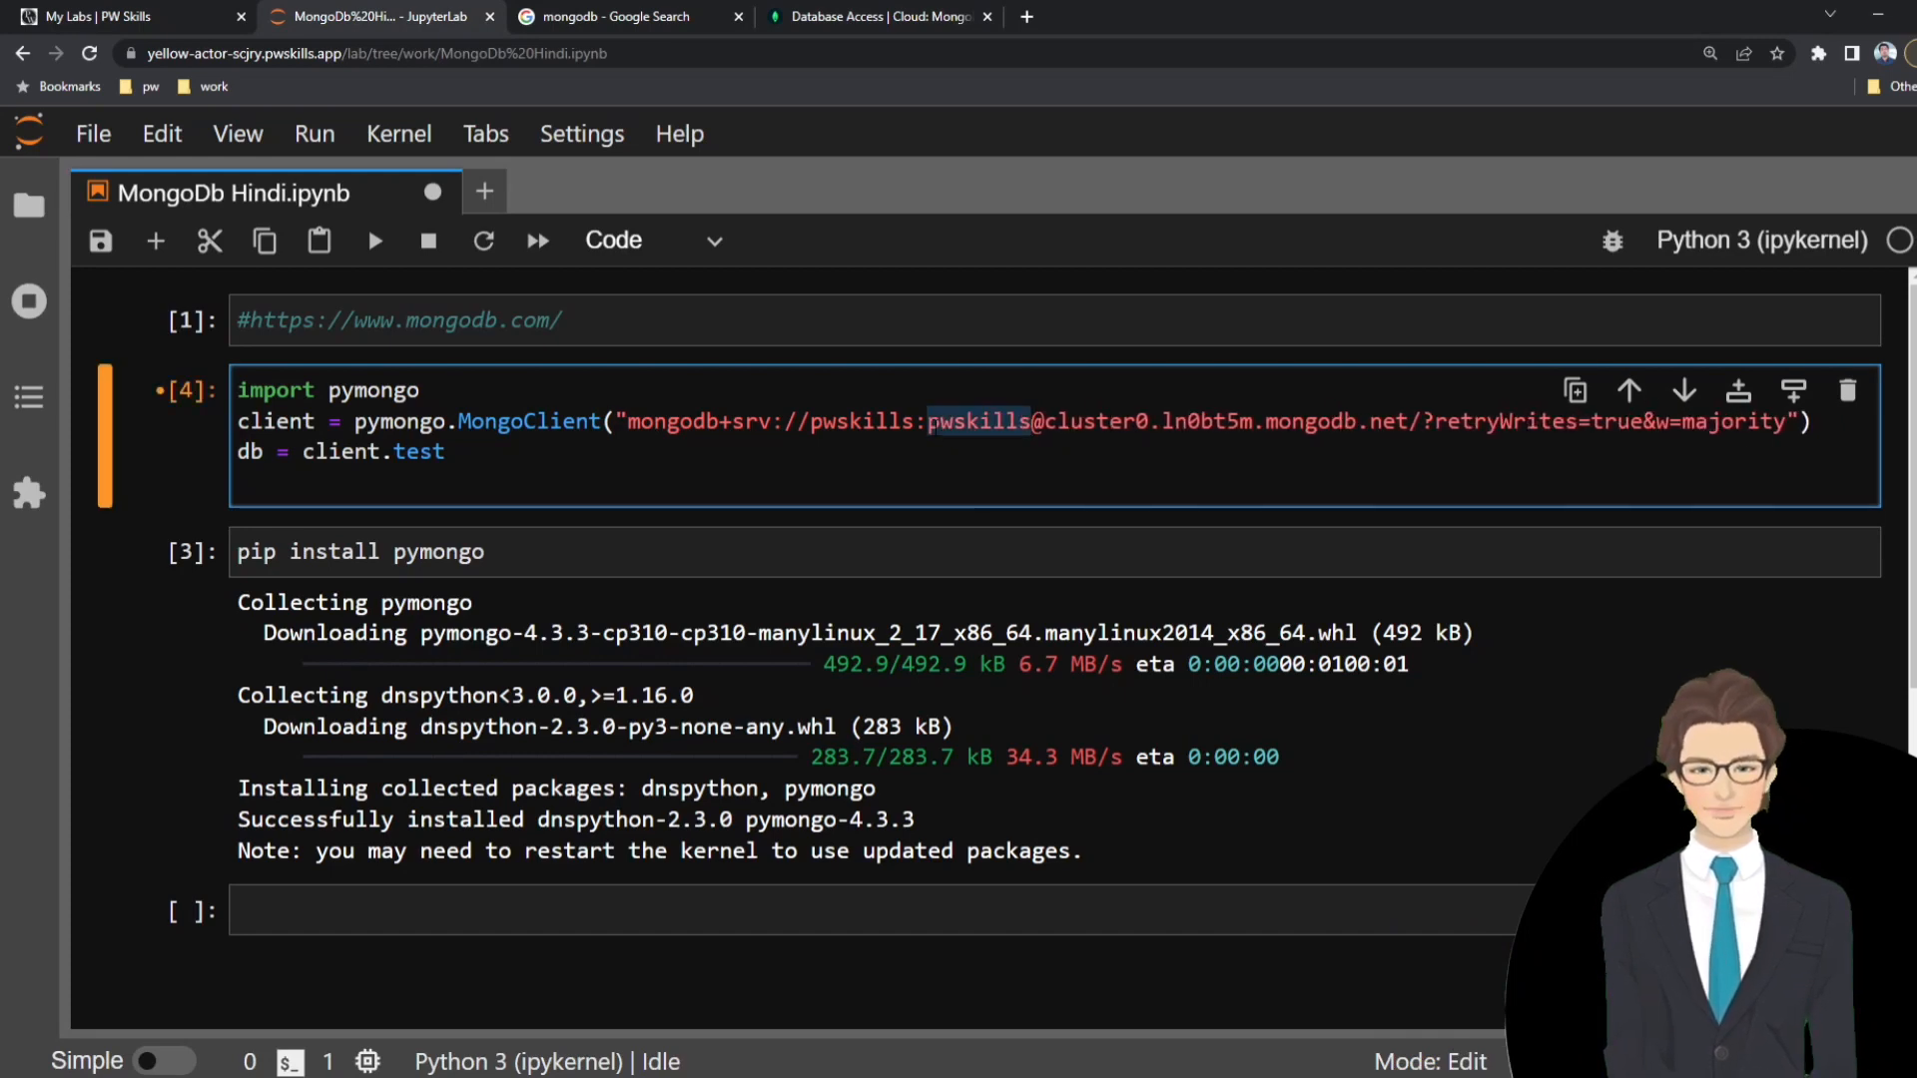
left_click(980, 422)
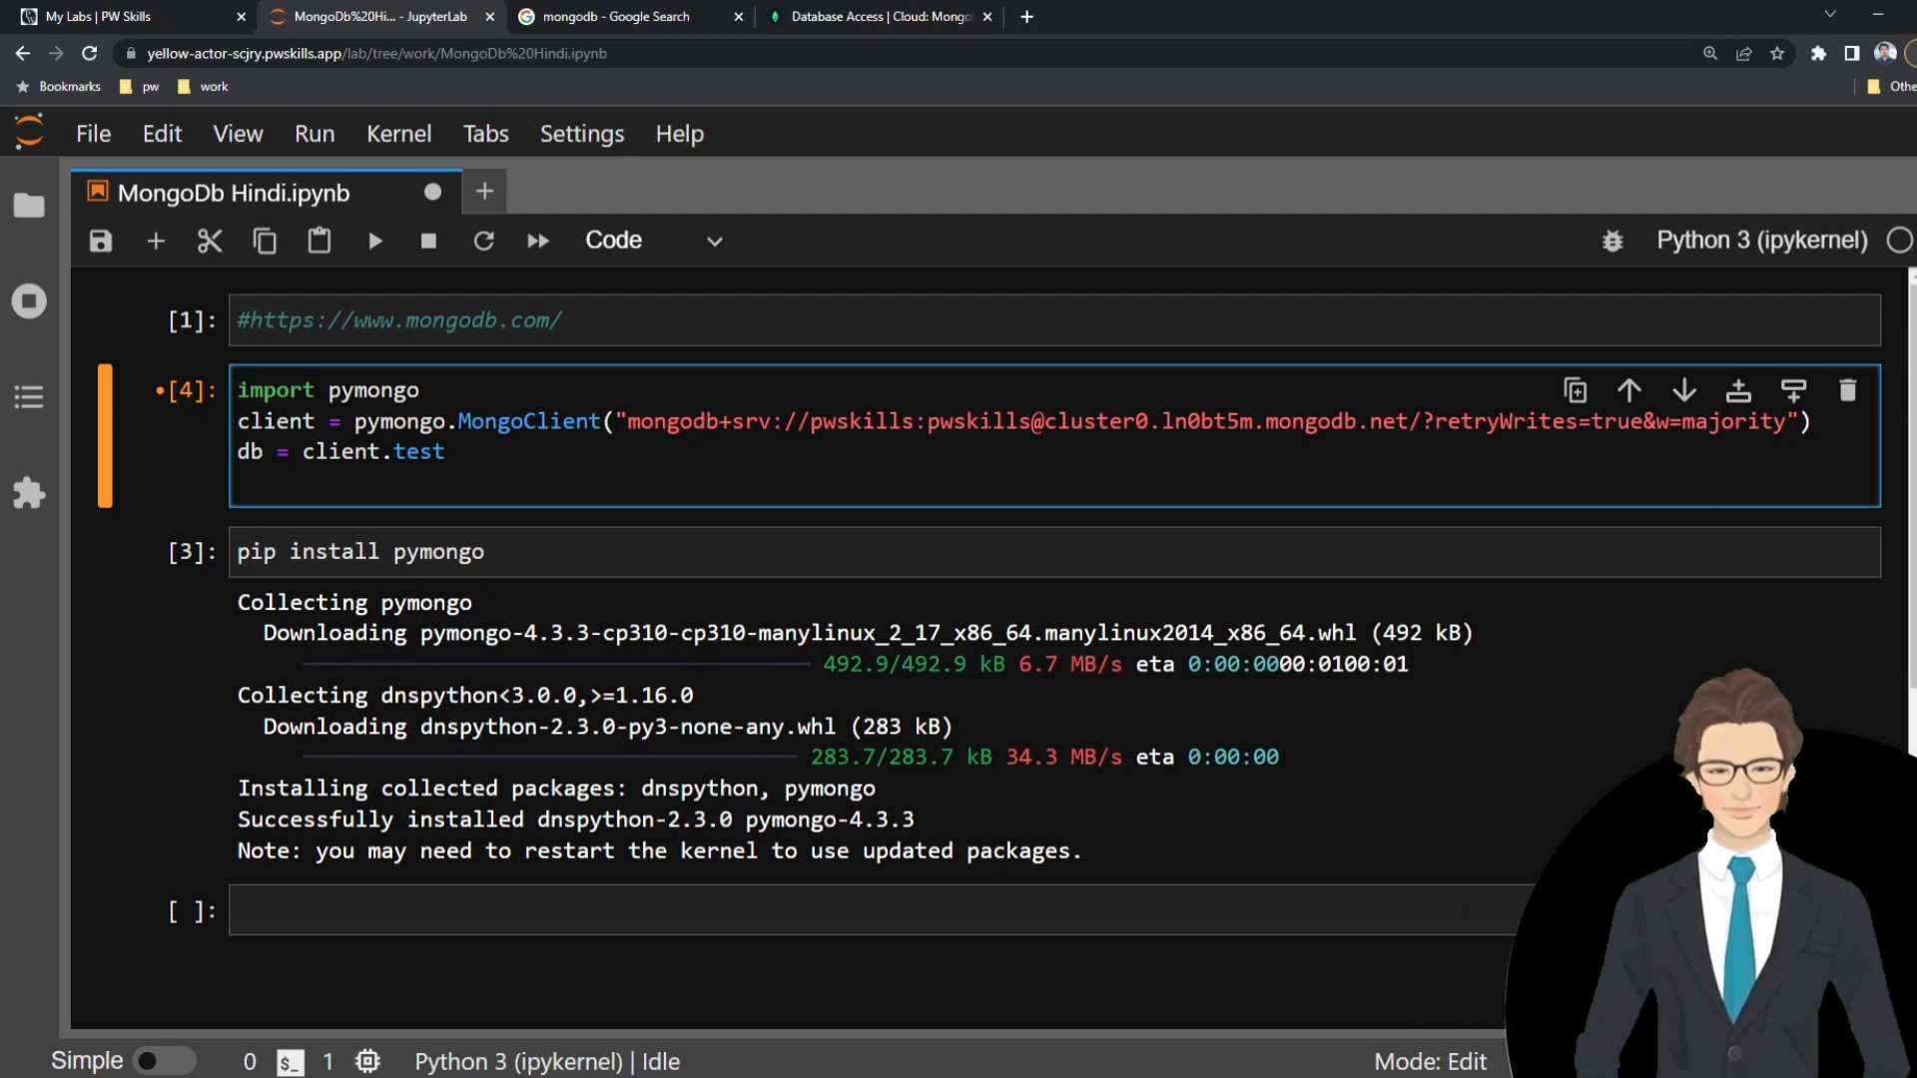
Review the username, password and cluster address parts of the connection string and save the notebook.
double_click(886, 422)
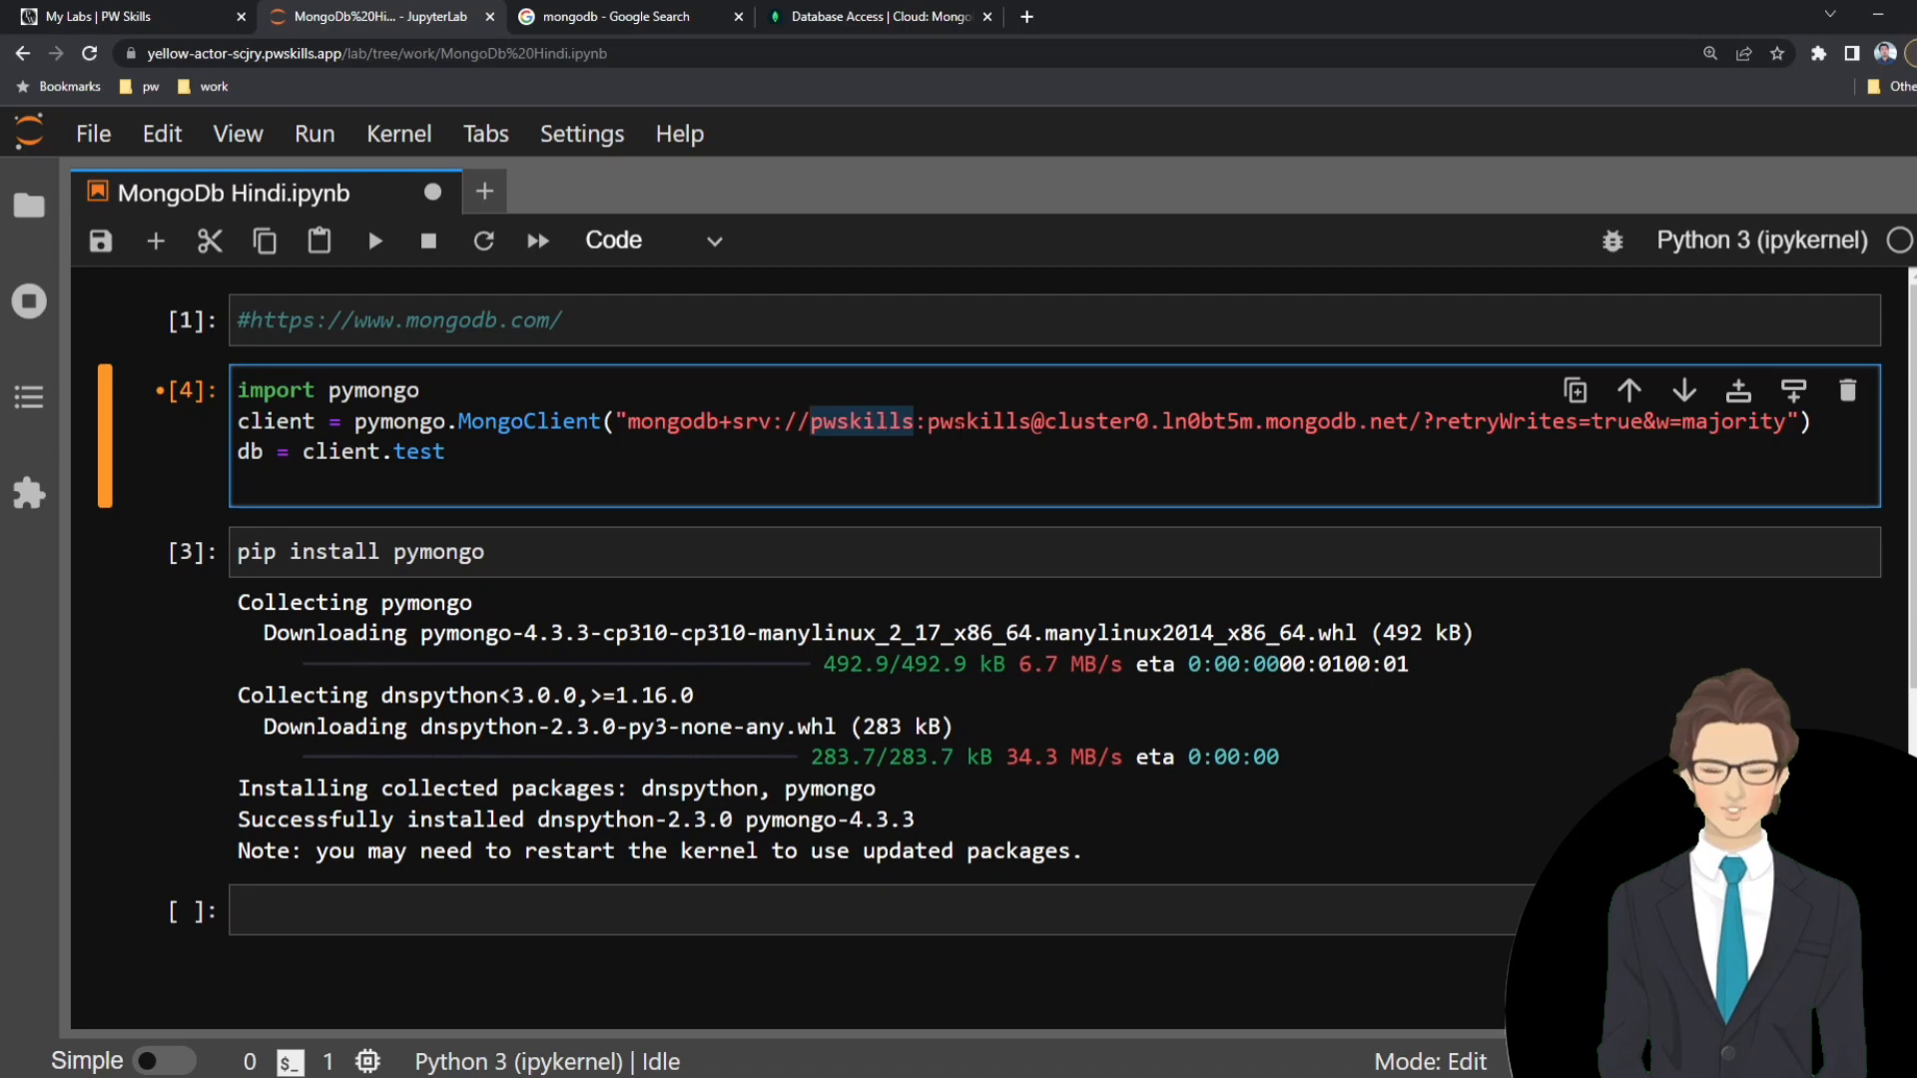
double_click(961, 424)
left_click(1135, 421)
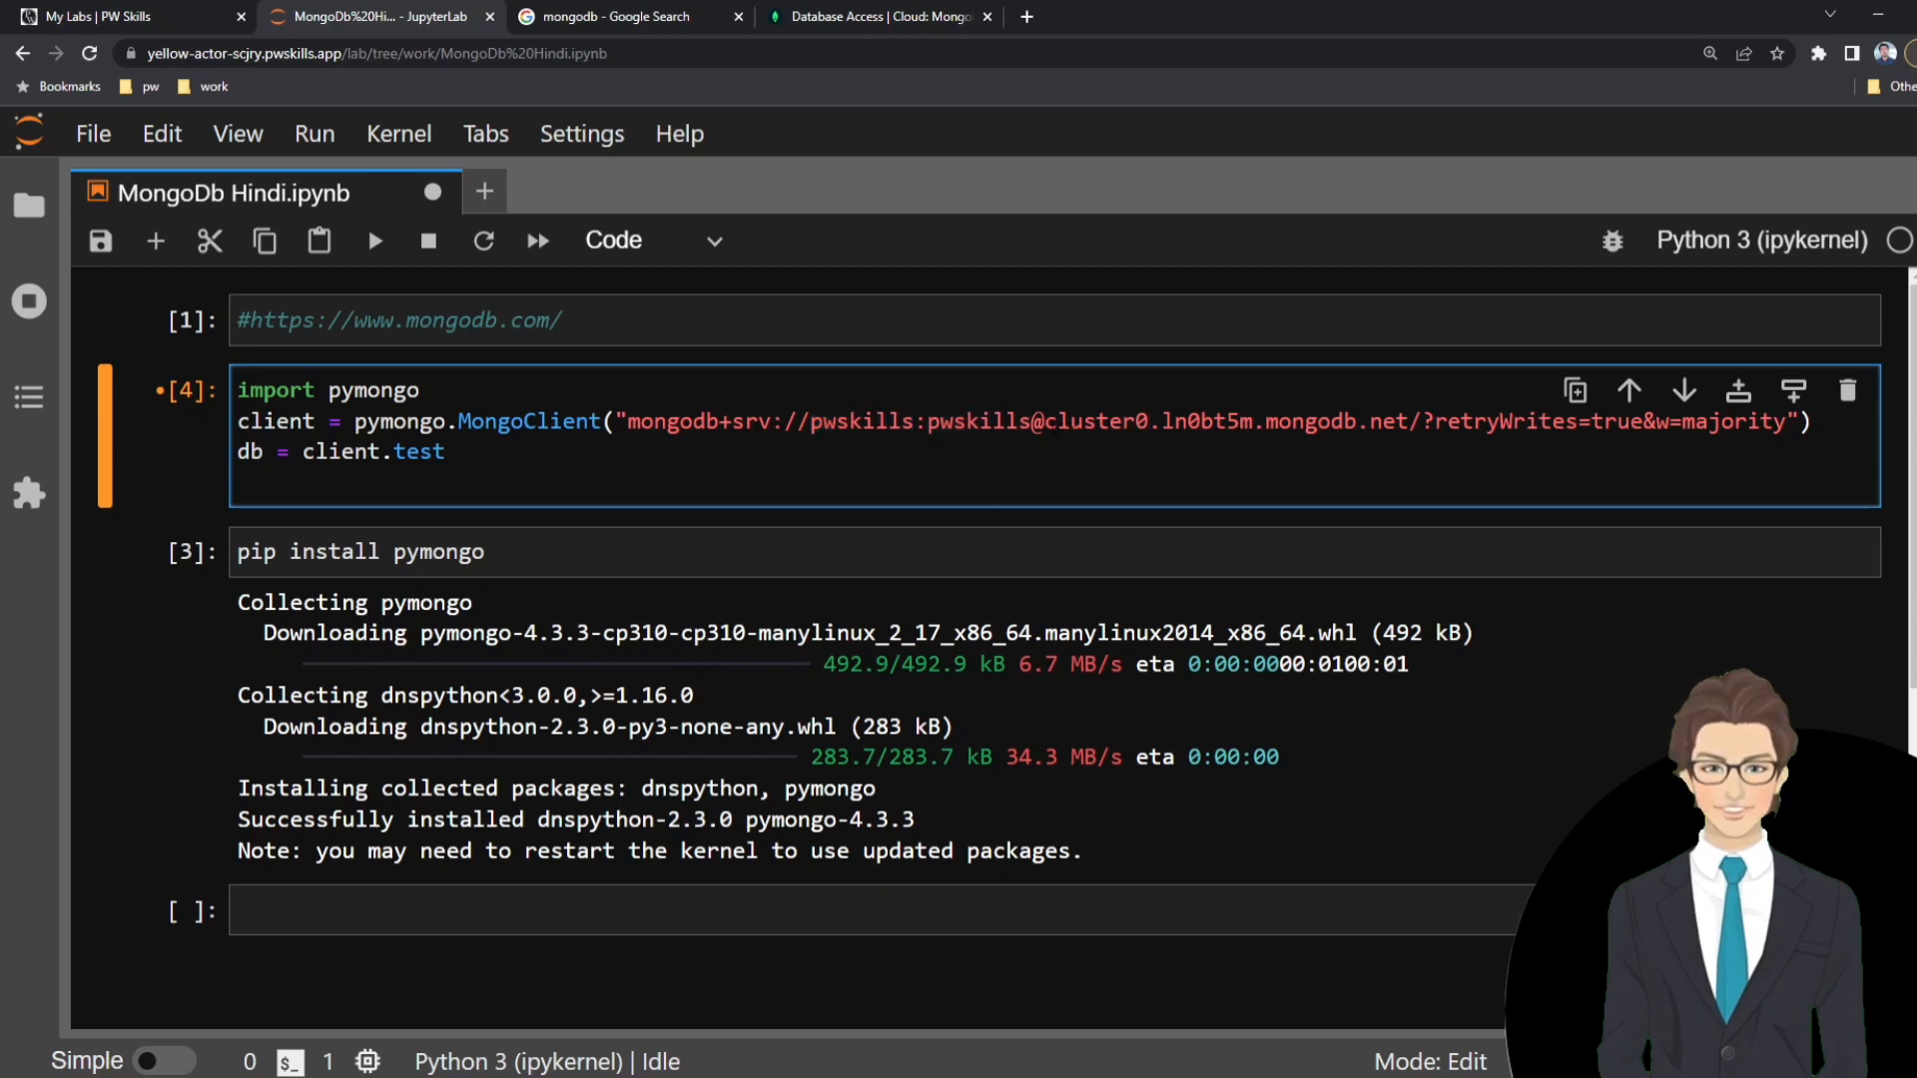
left_click_drag(1045, 422, 1785, 423)
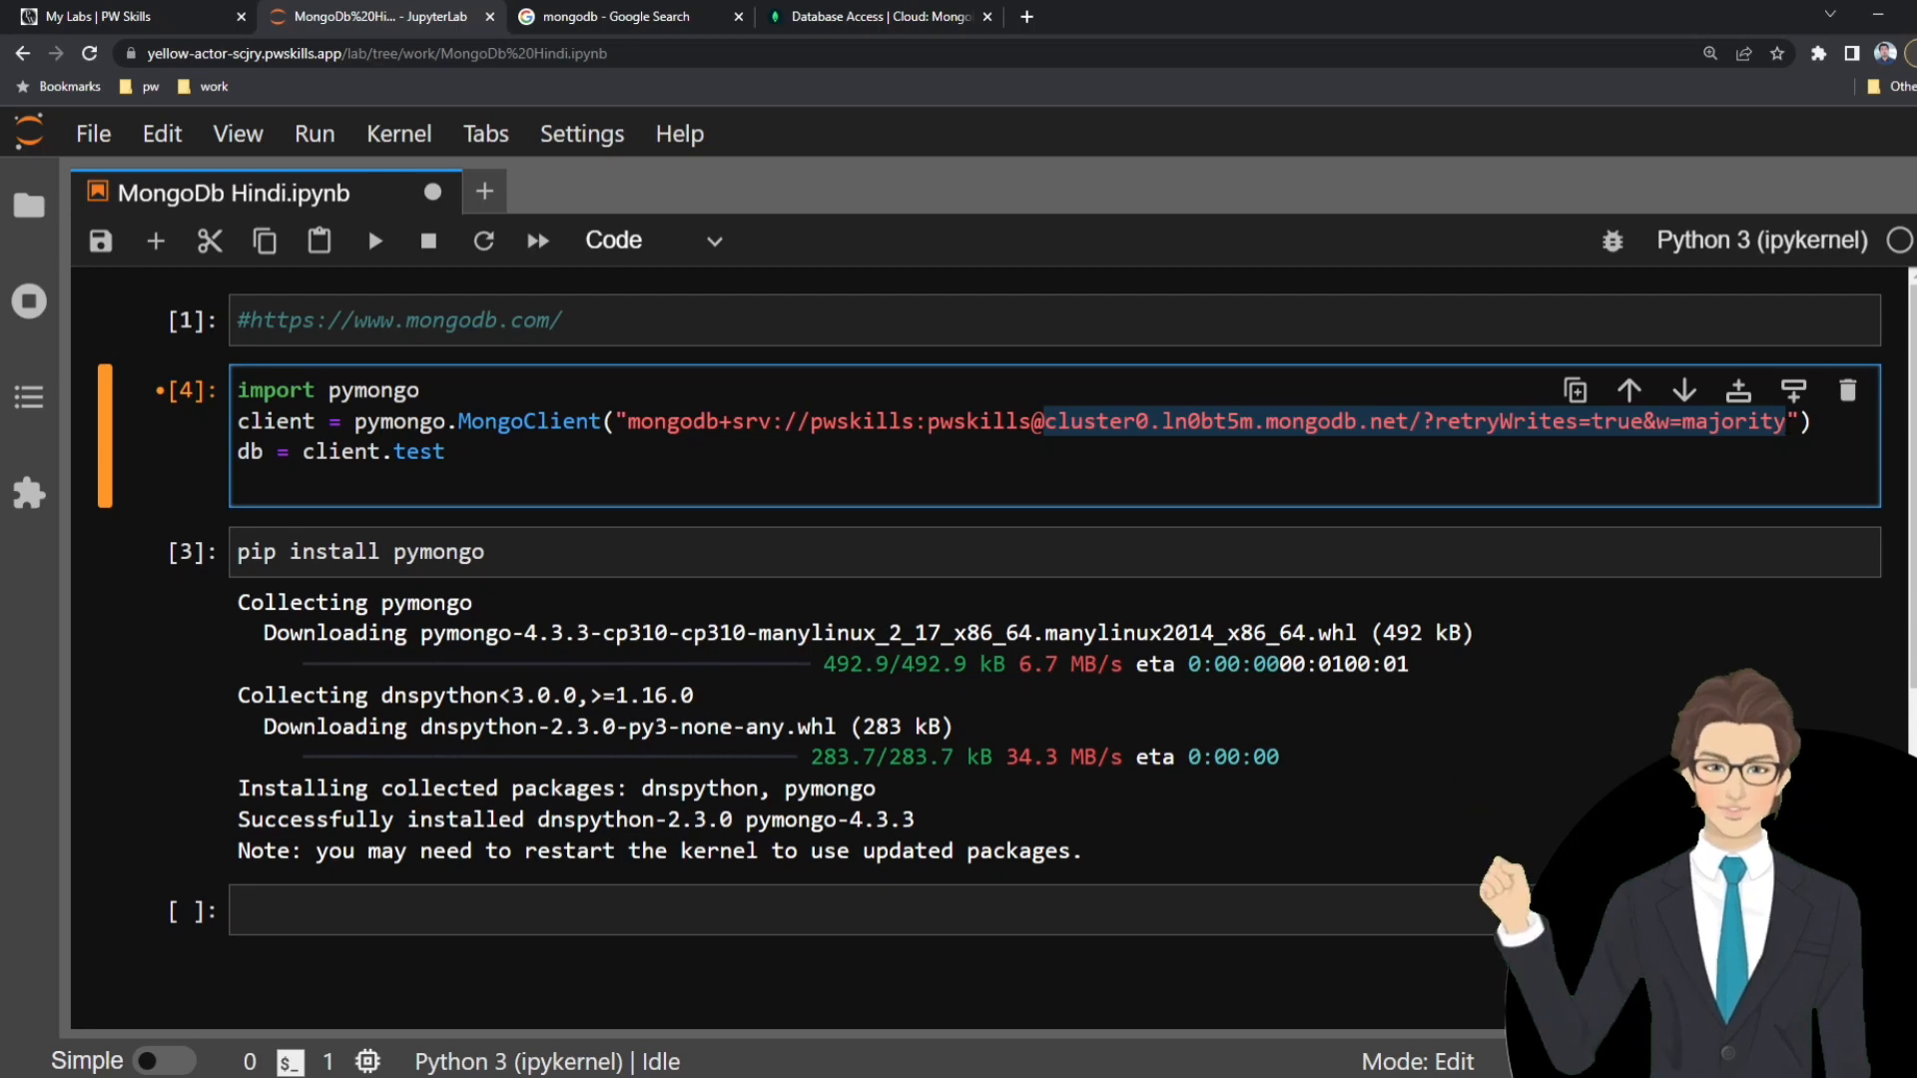
key("ctrl+s")
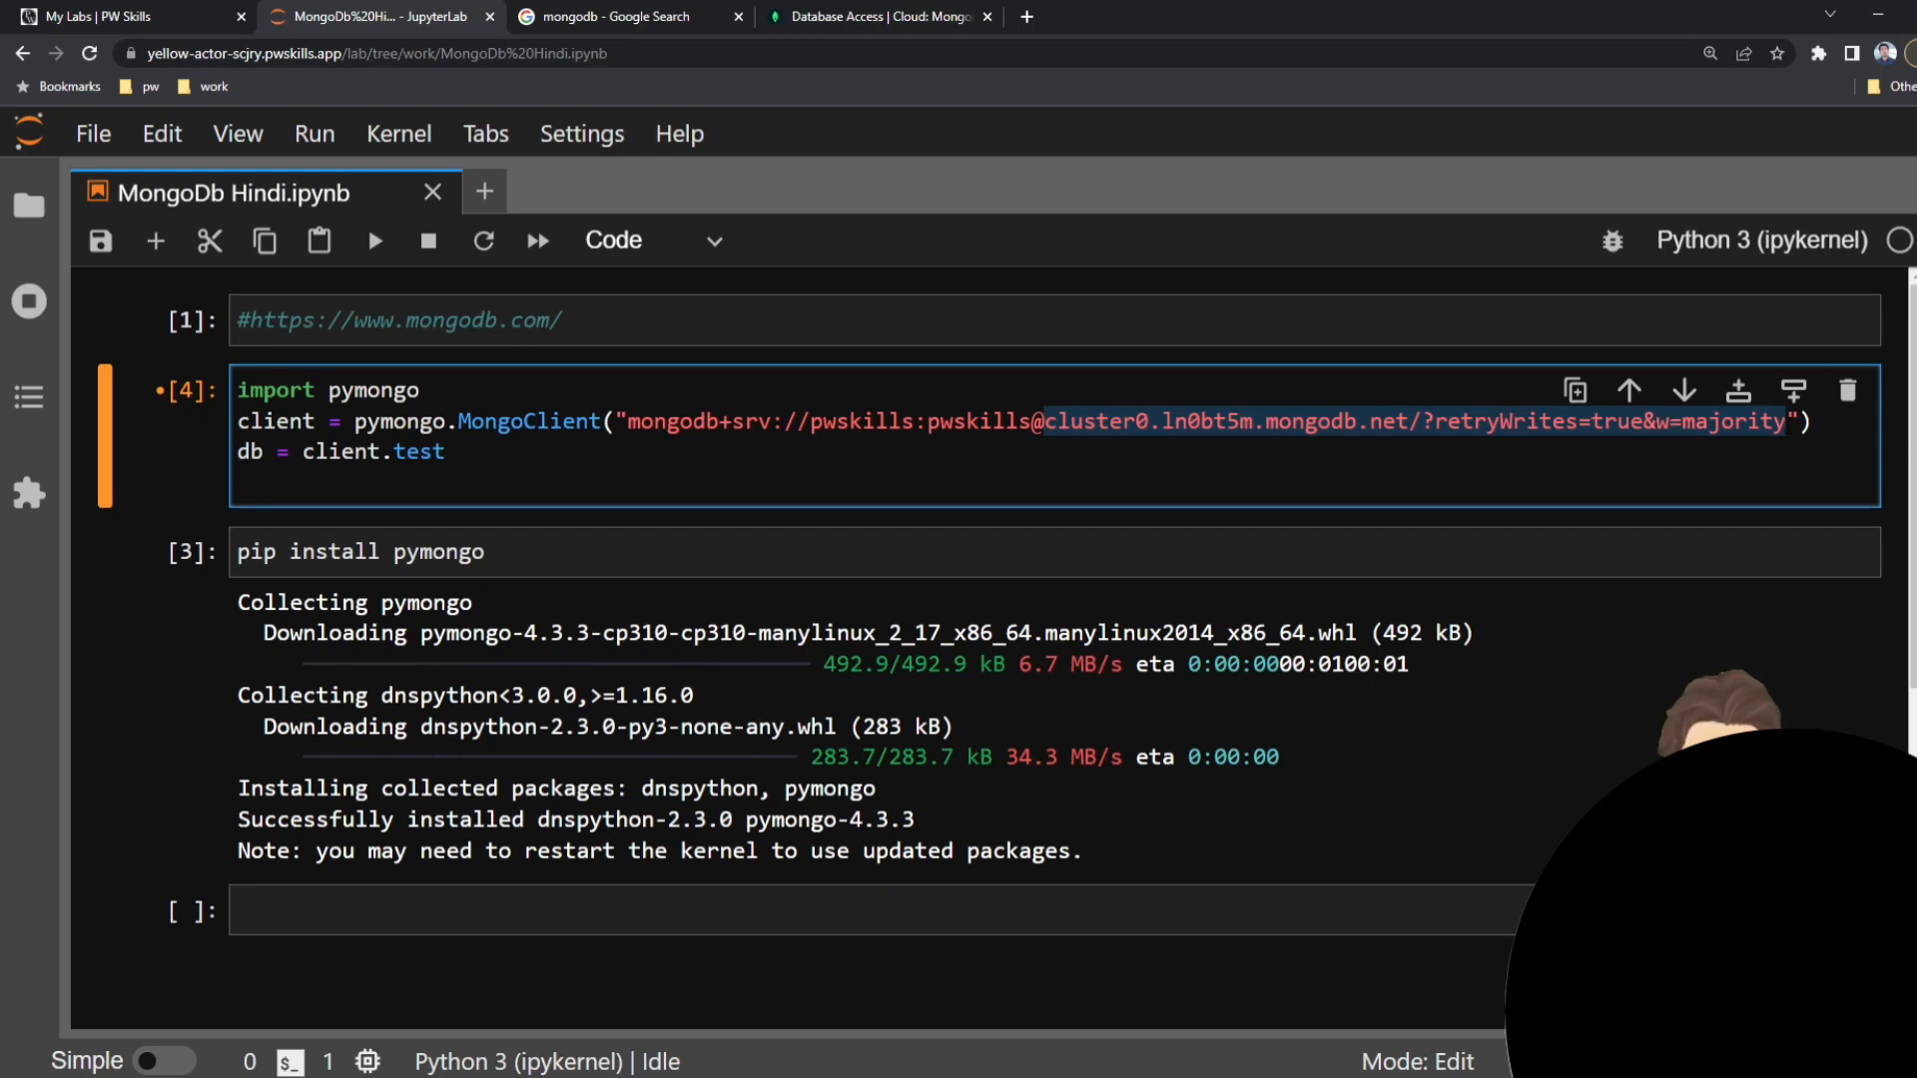
Examine the full MongoClient connection string, from the credentials to the cluster address and its options.
left_click(1746, 425)
mouse_move(1785, 423)
left_mouse_down()
mouse_move(1047, 423)
mouse_move(1809, 424)
mouse_move(1786, 423)
left_mouse_up()
left_click(1047, 423)
left_click(980, 424)
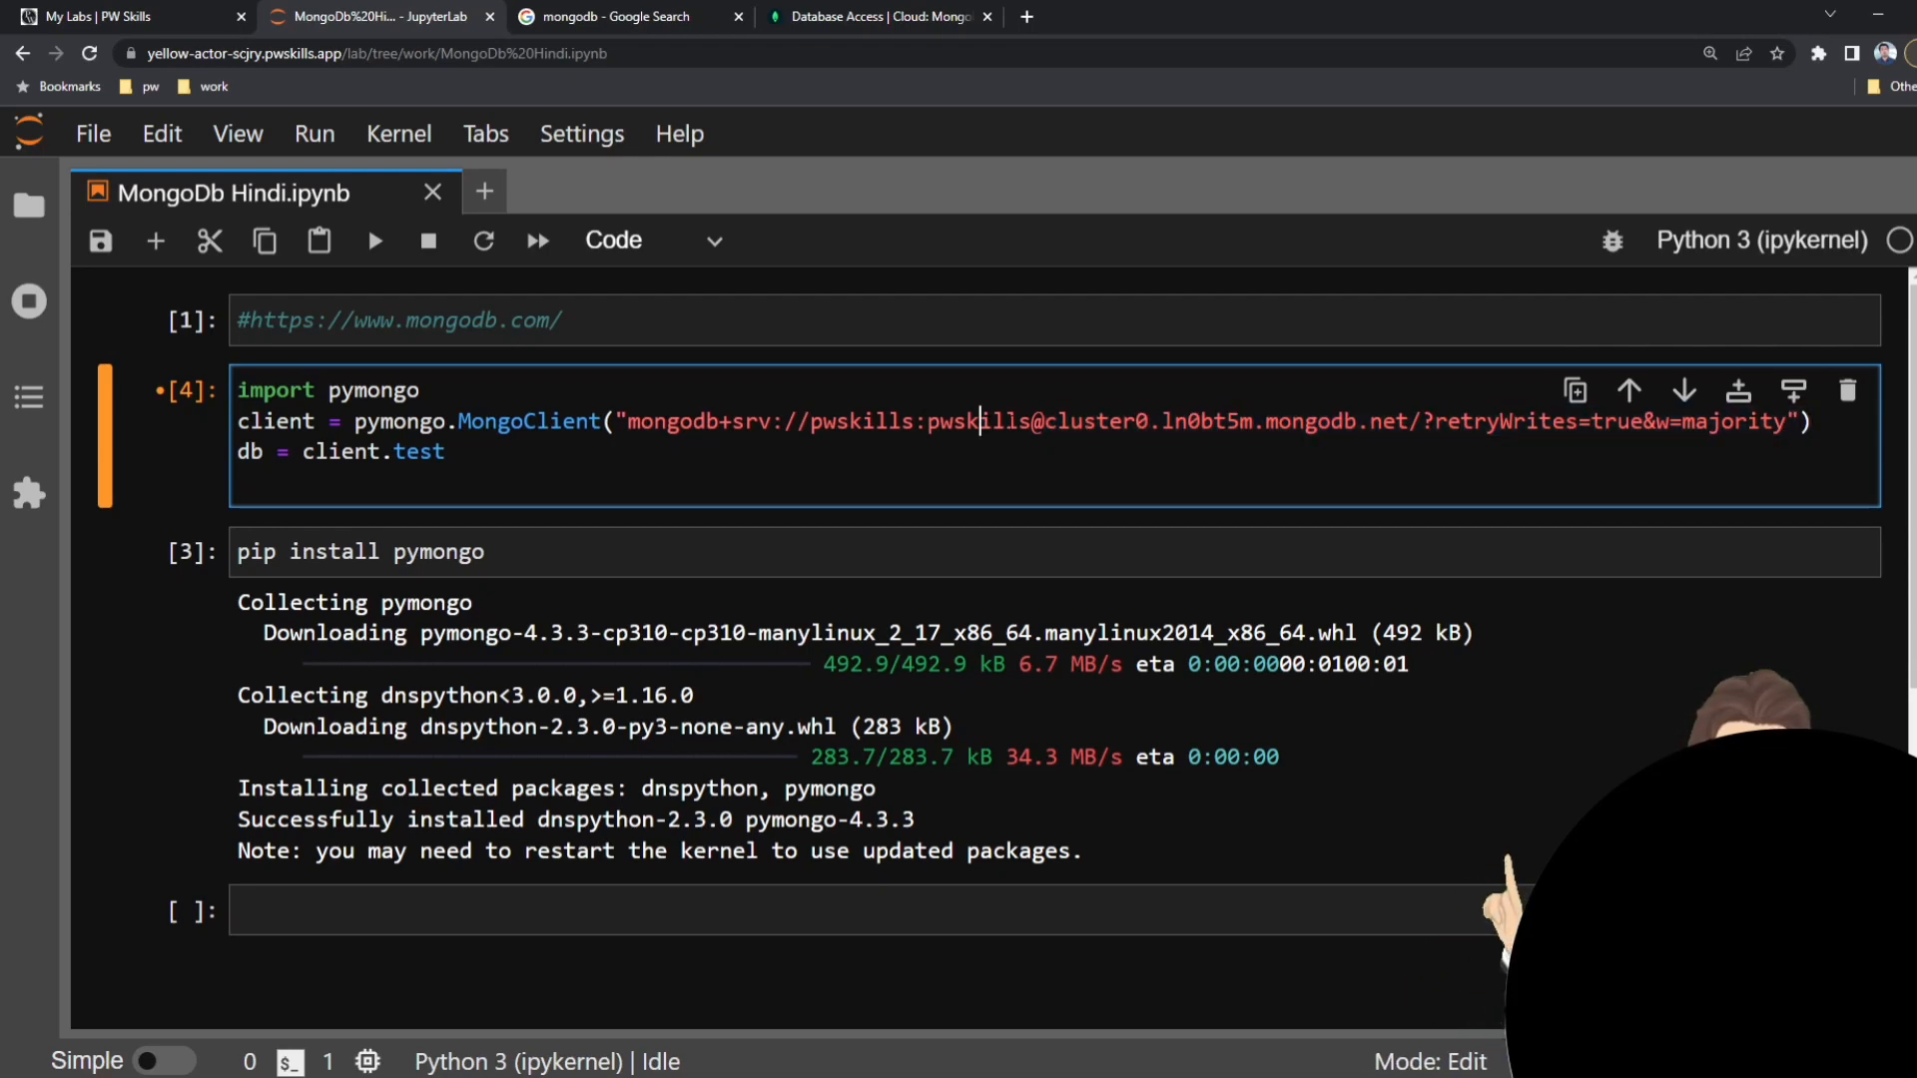
left_click_drag(1032, 424, 810, 423)
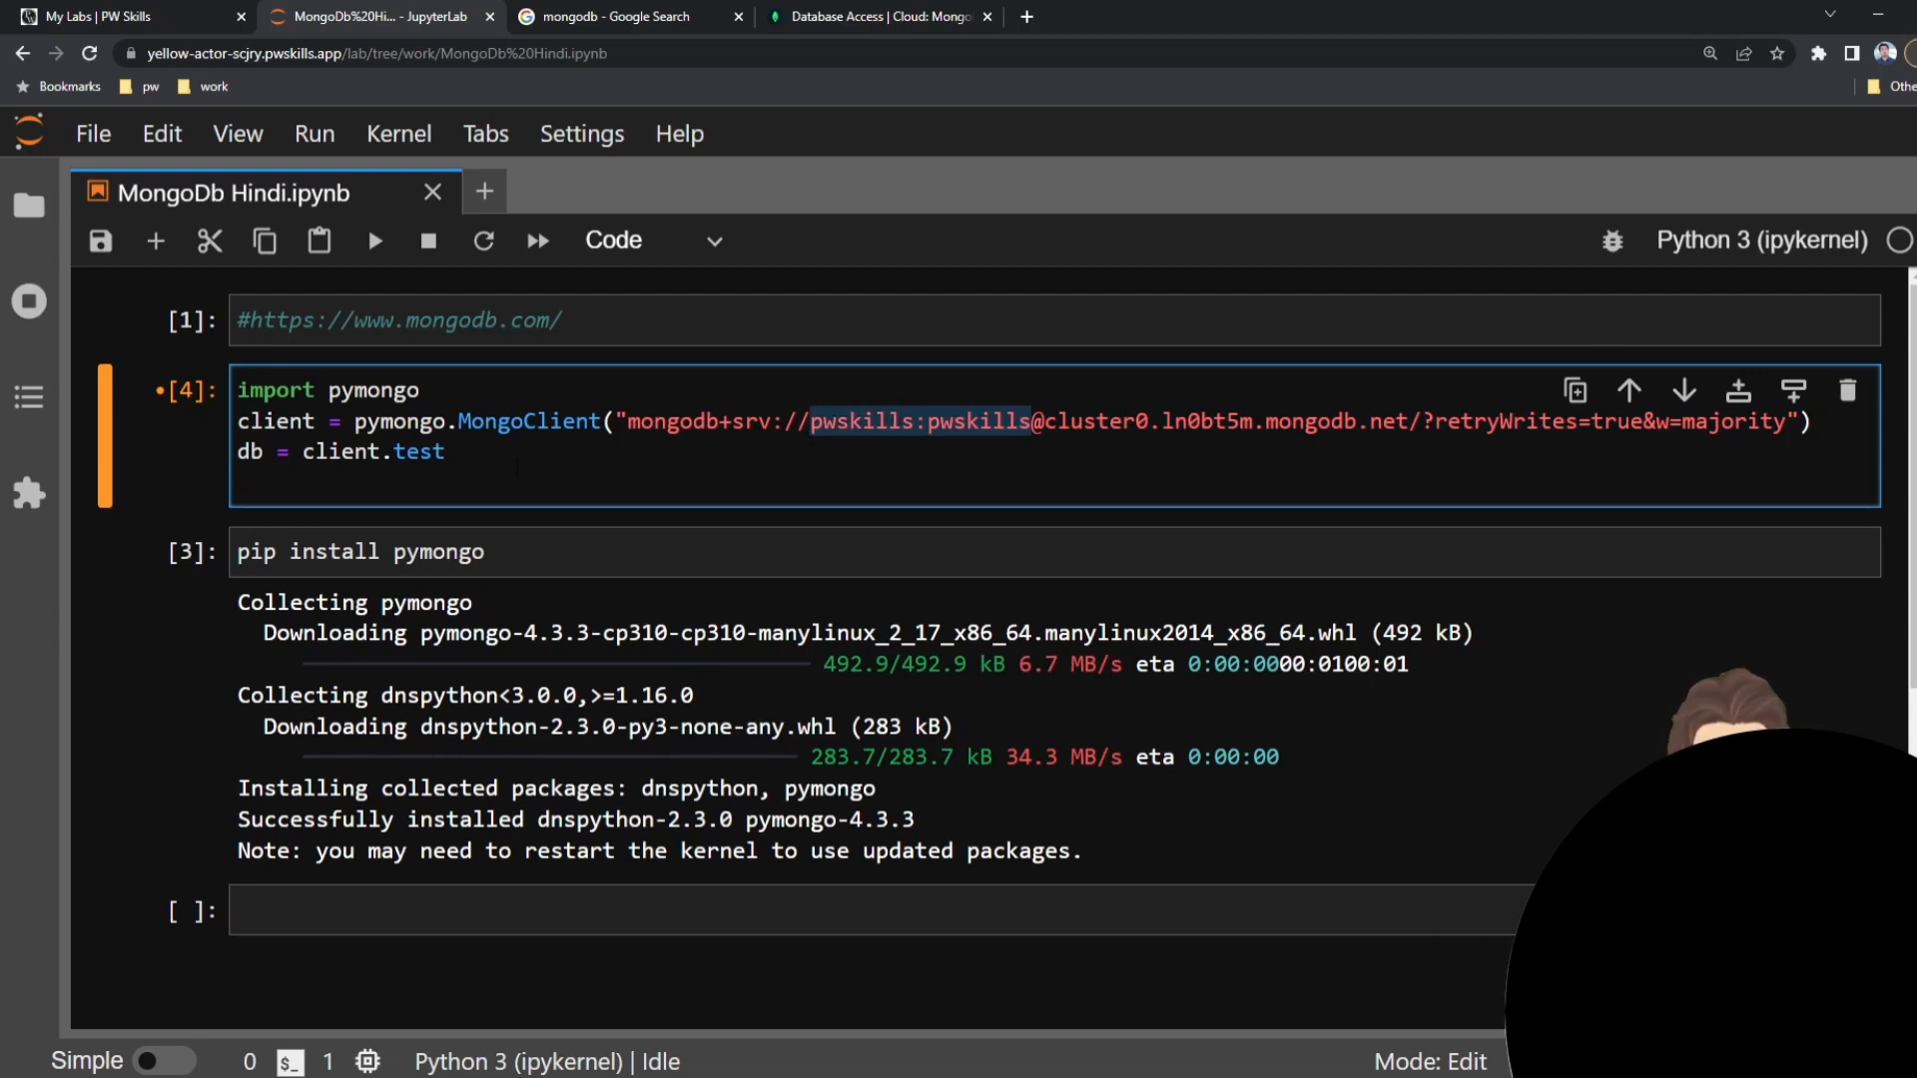
left_click_drag(627, 424, 445, 452)
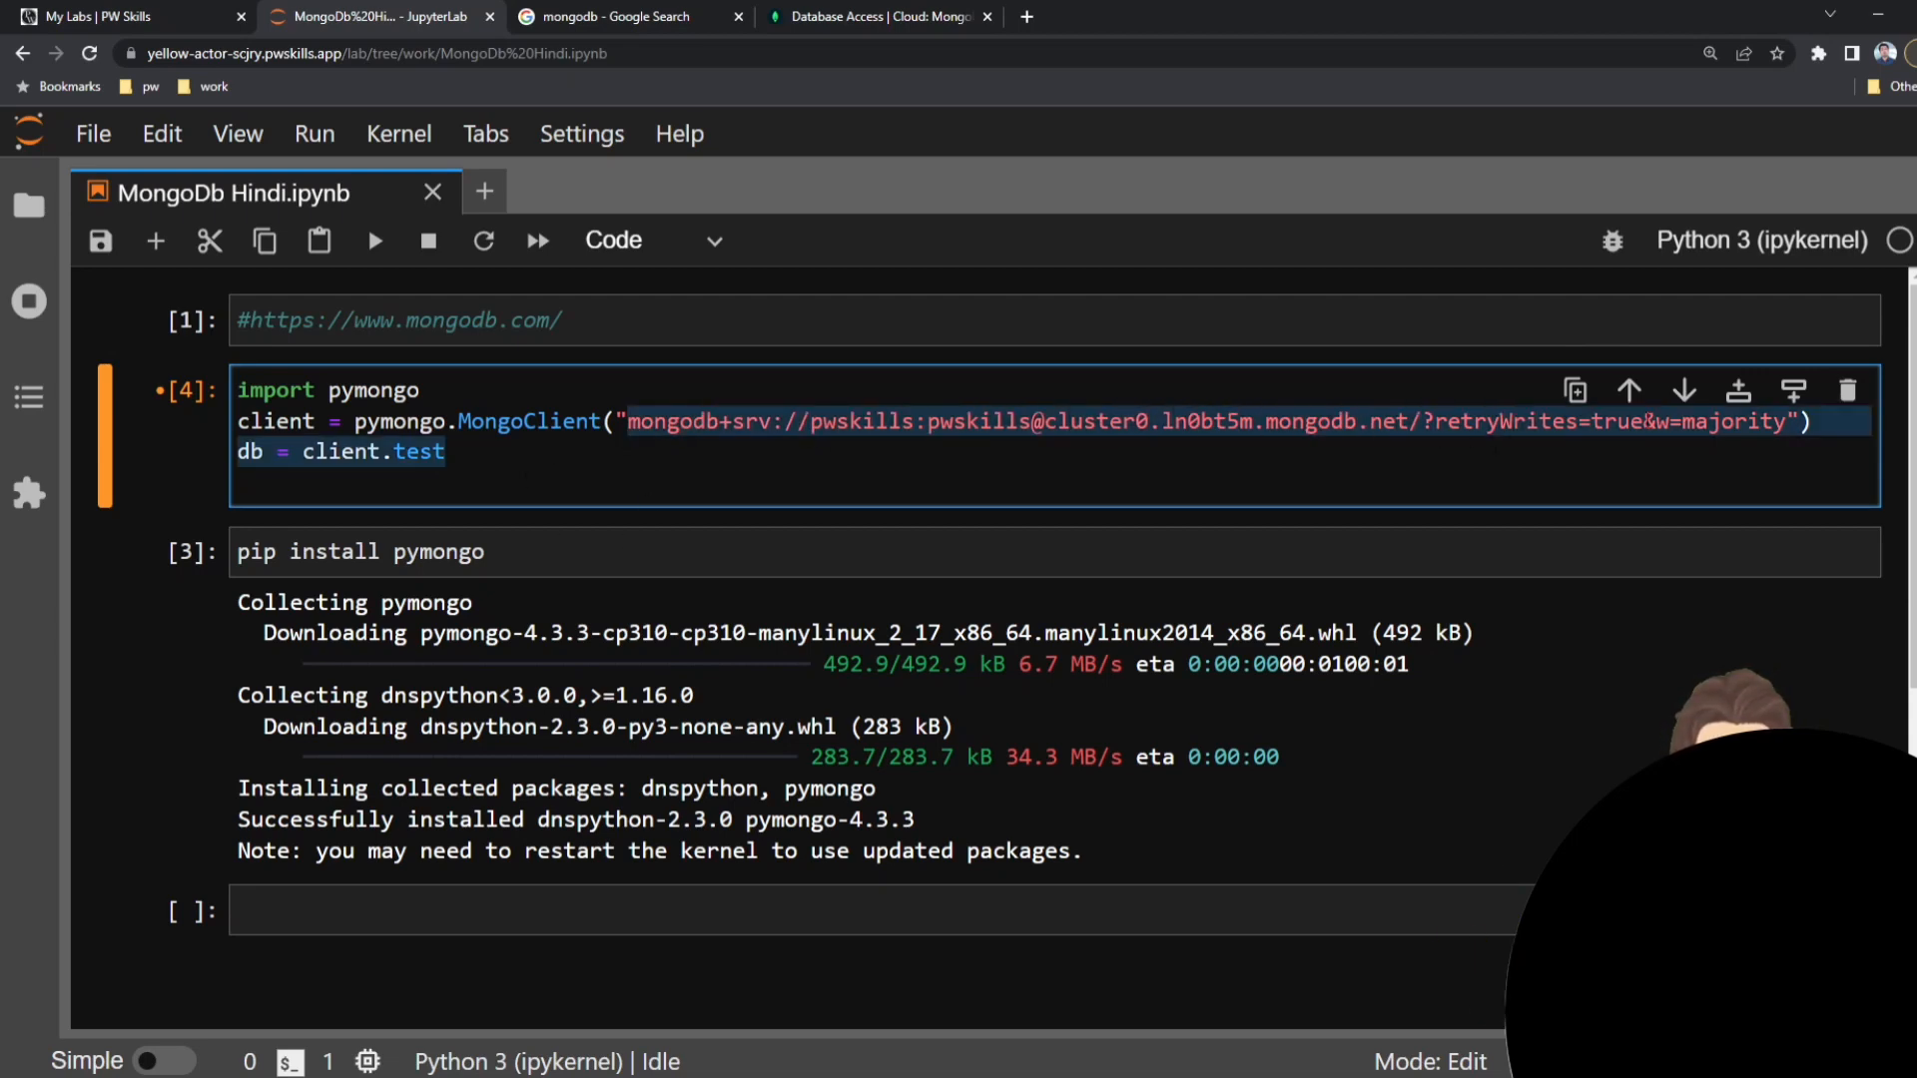
left_click(1734, 423)
left_click_drag(1787, 423, 641, 423)
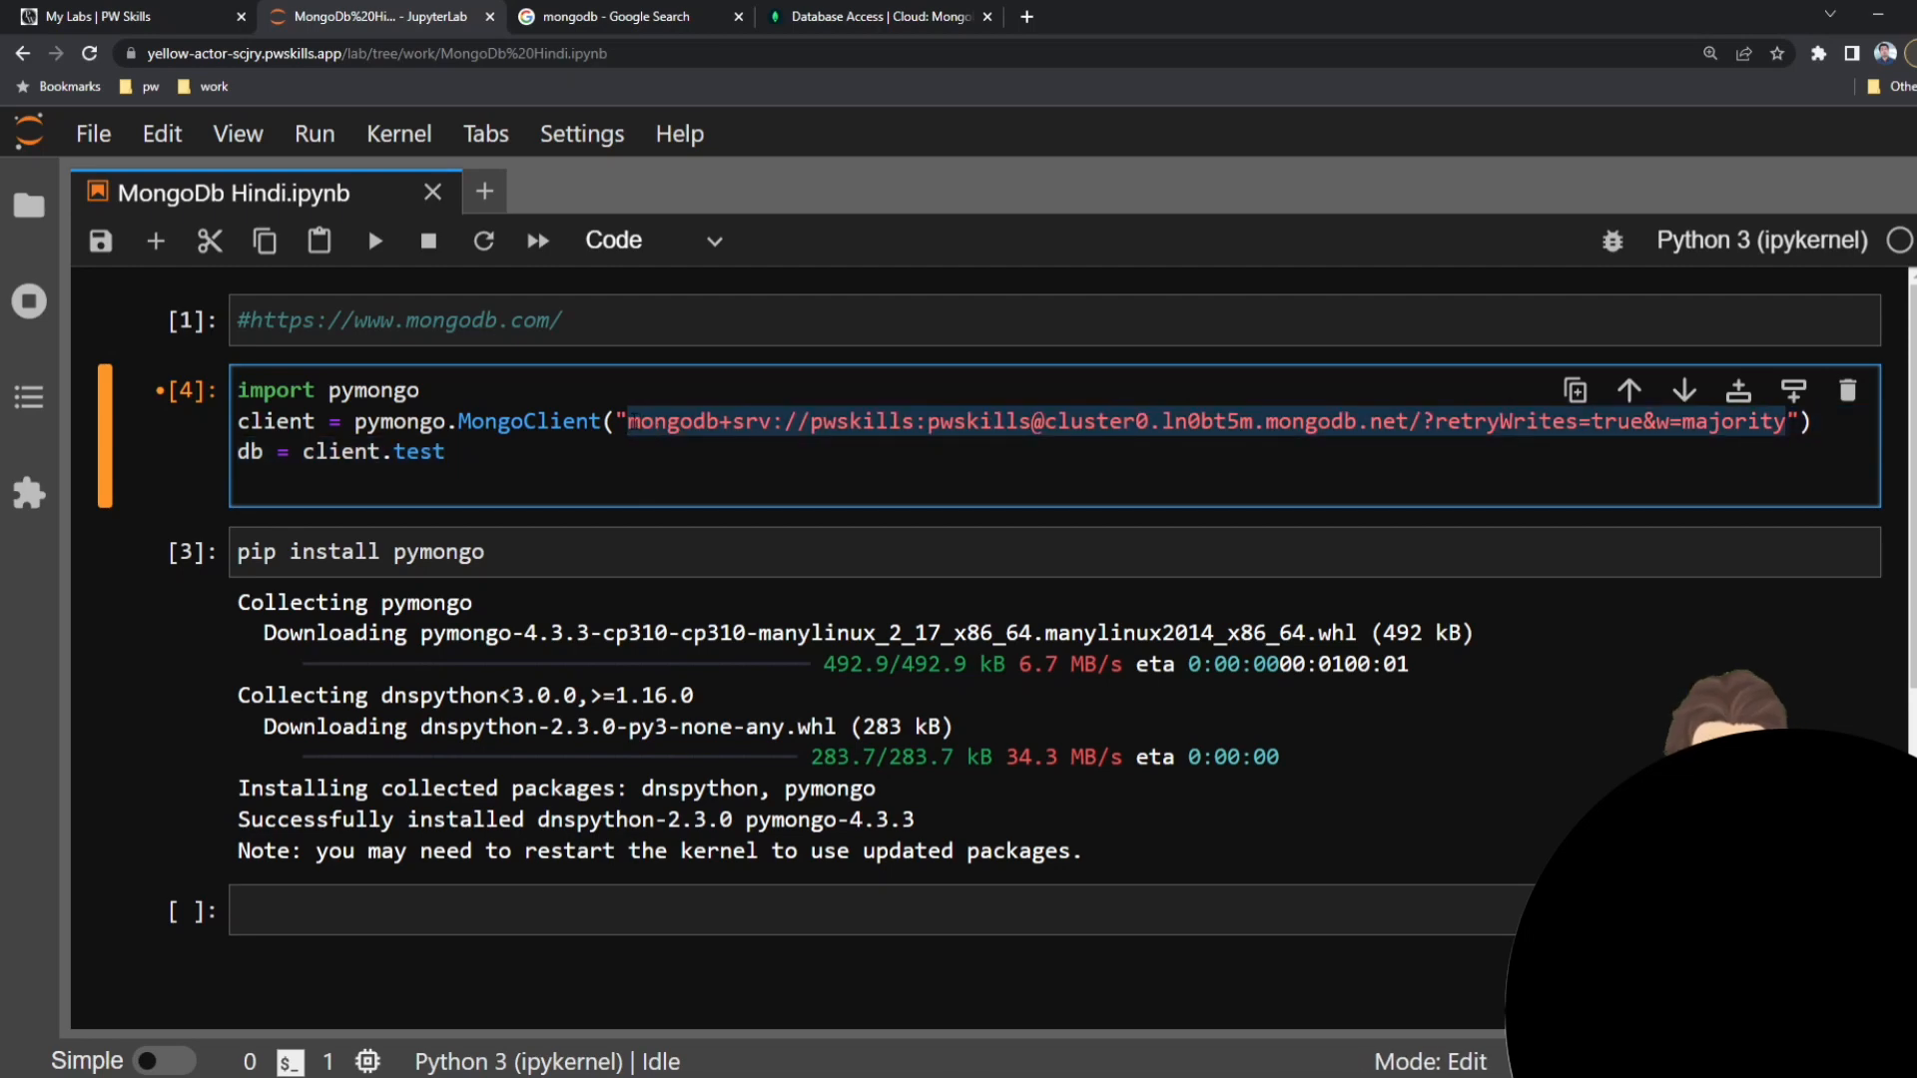
left_click(629, 424)
mouse_move(629, 424)
left_mouse_down()
mouse_move(1797, 424)
mouse_move(629, 423)
left_mouse_up()
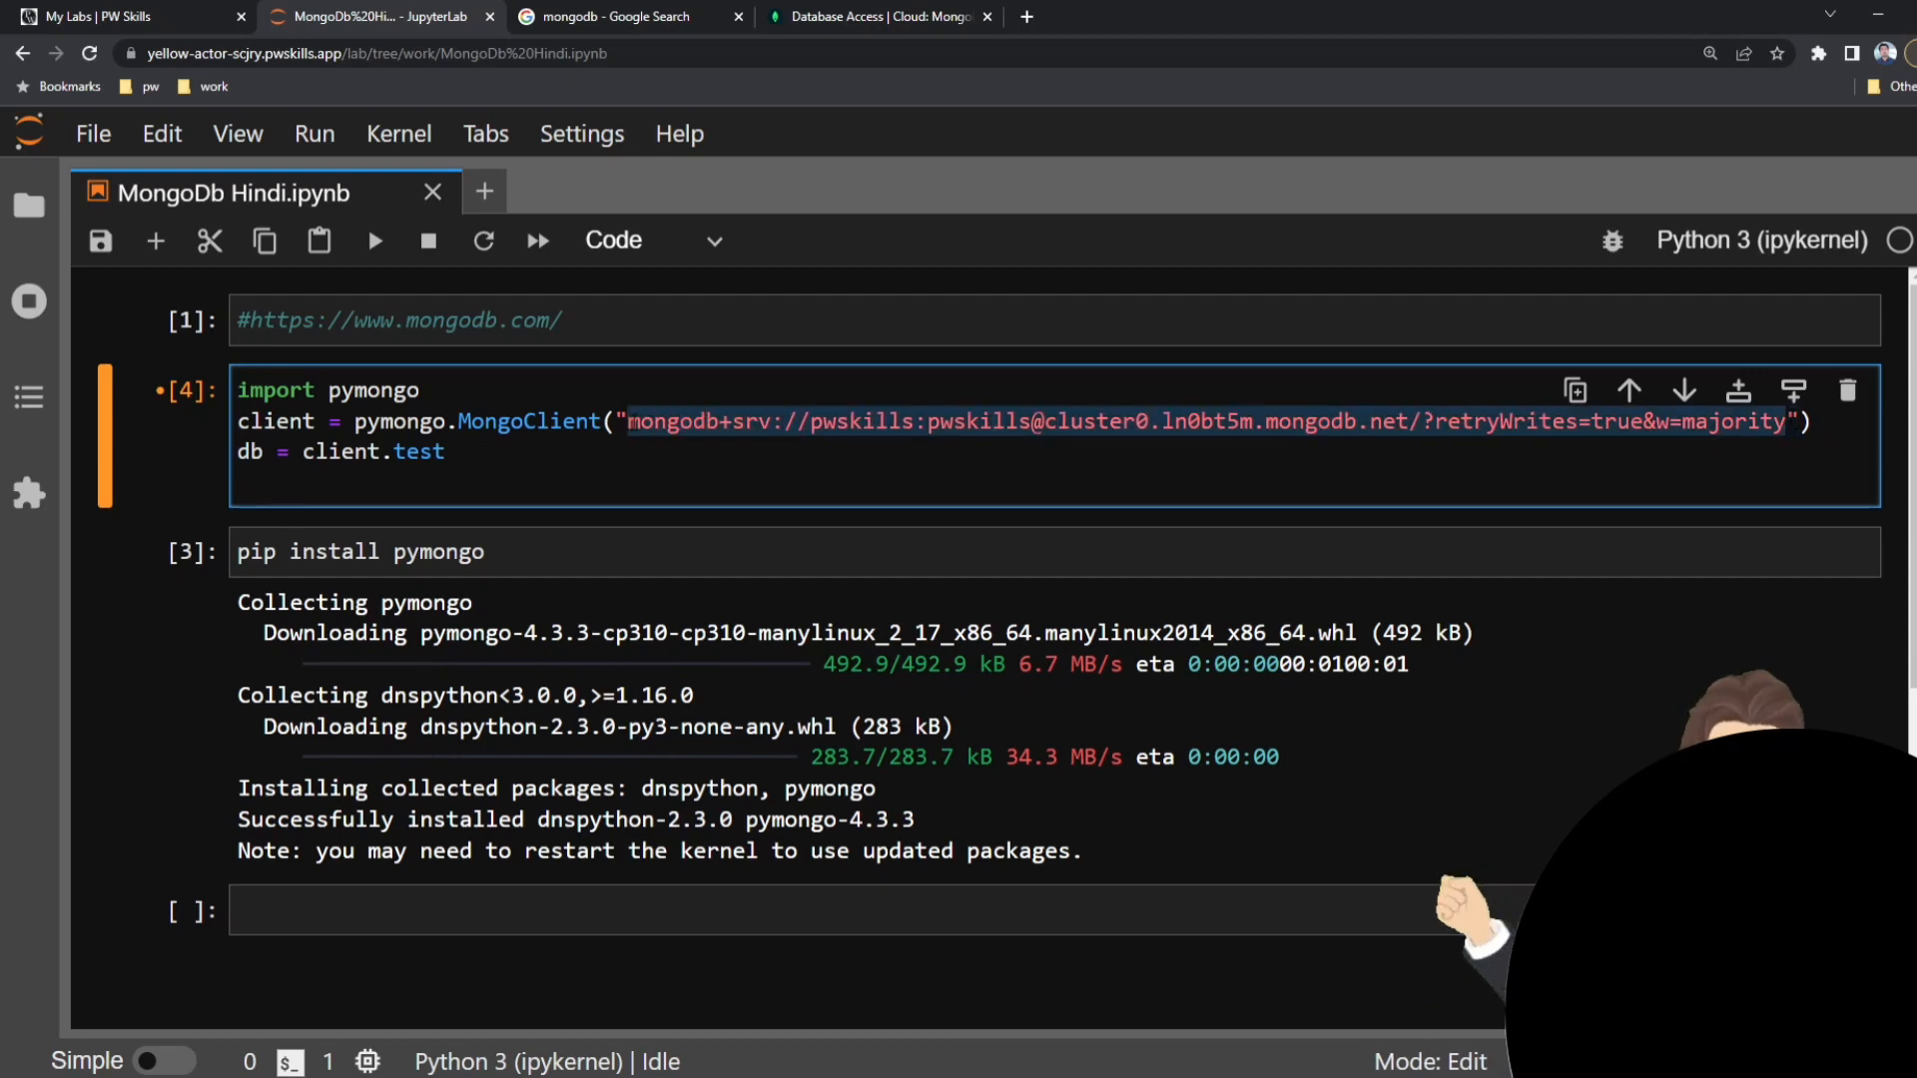
left_click(629, 423)
double_click(1088, 423)
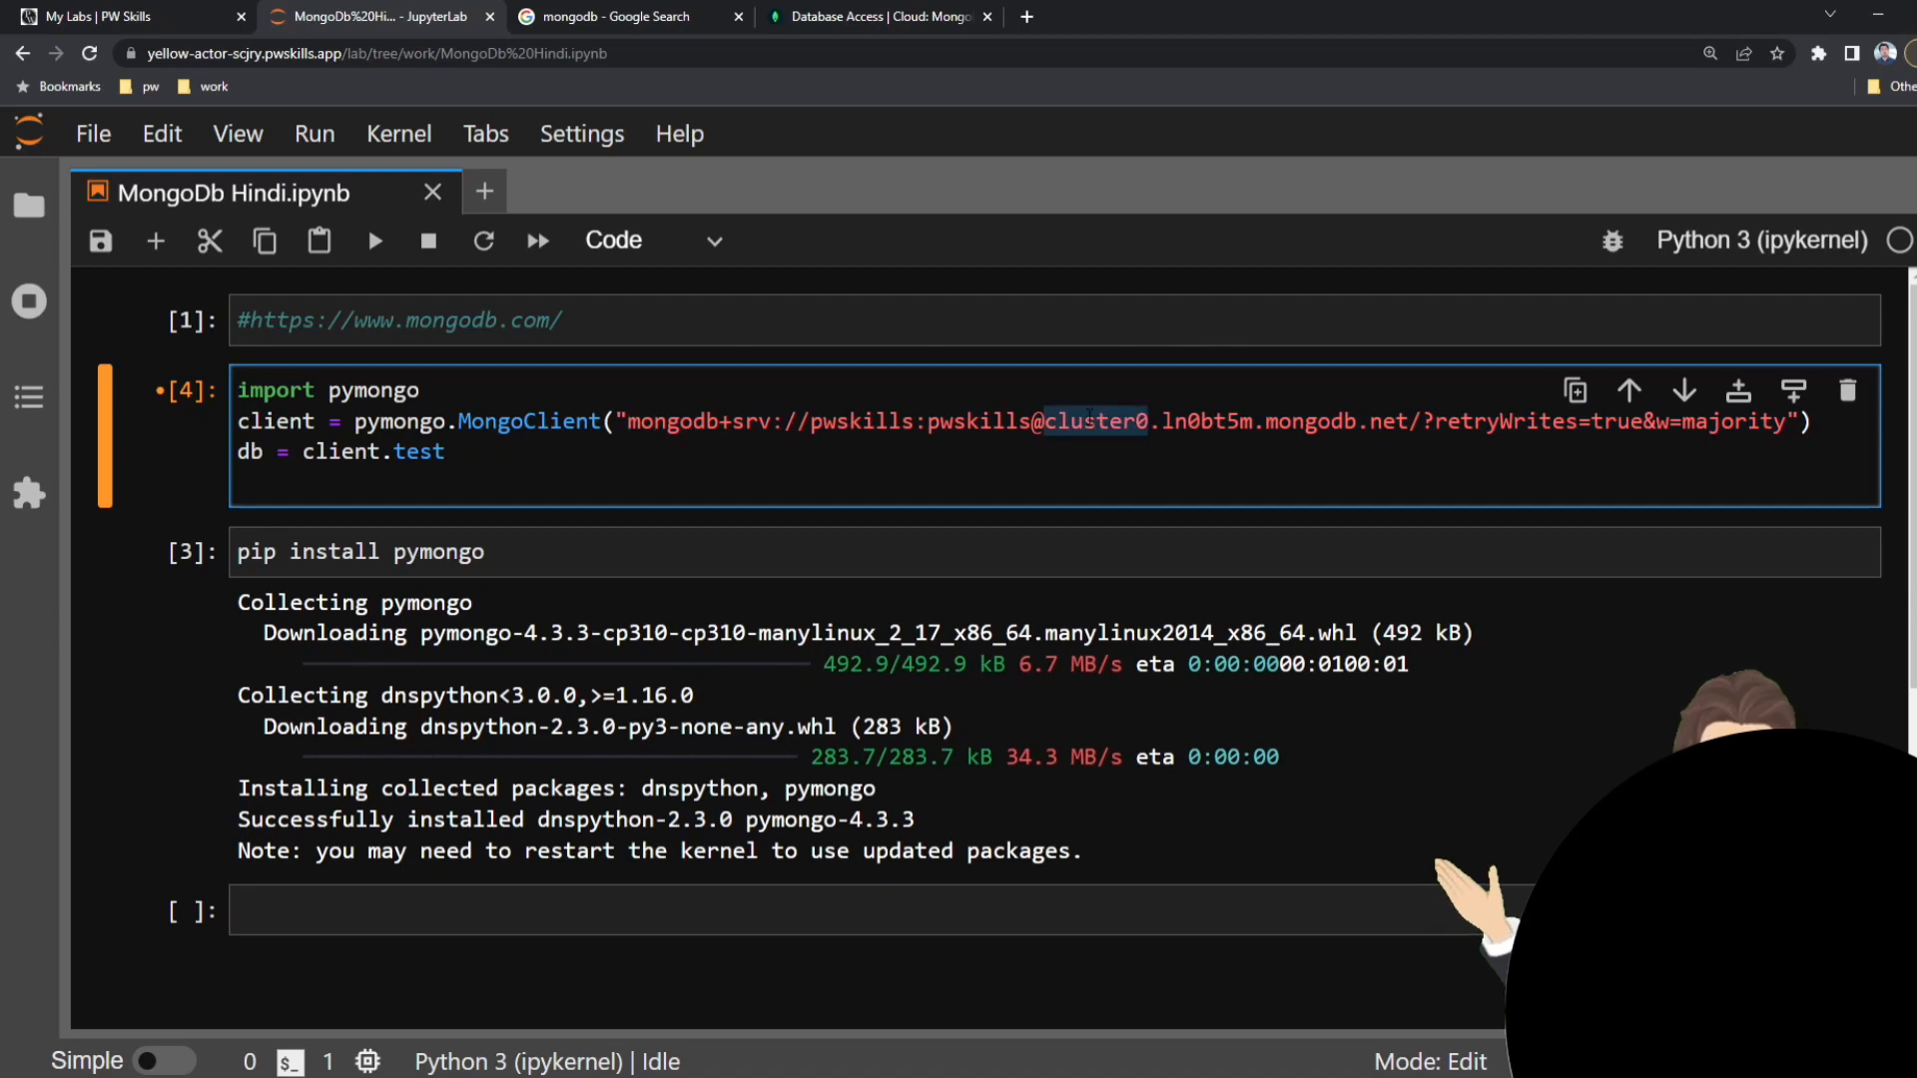
left_click_drag(629, 423, 1785, 423)
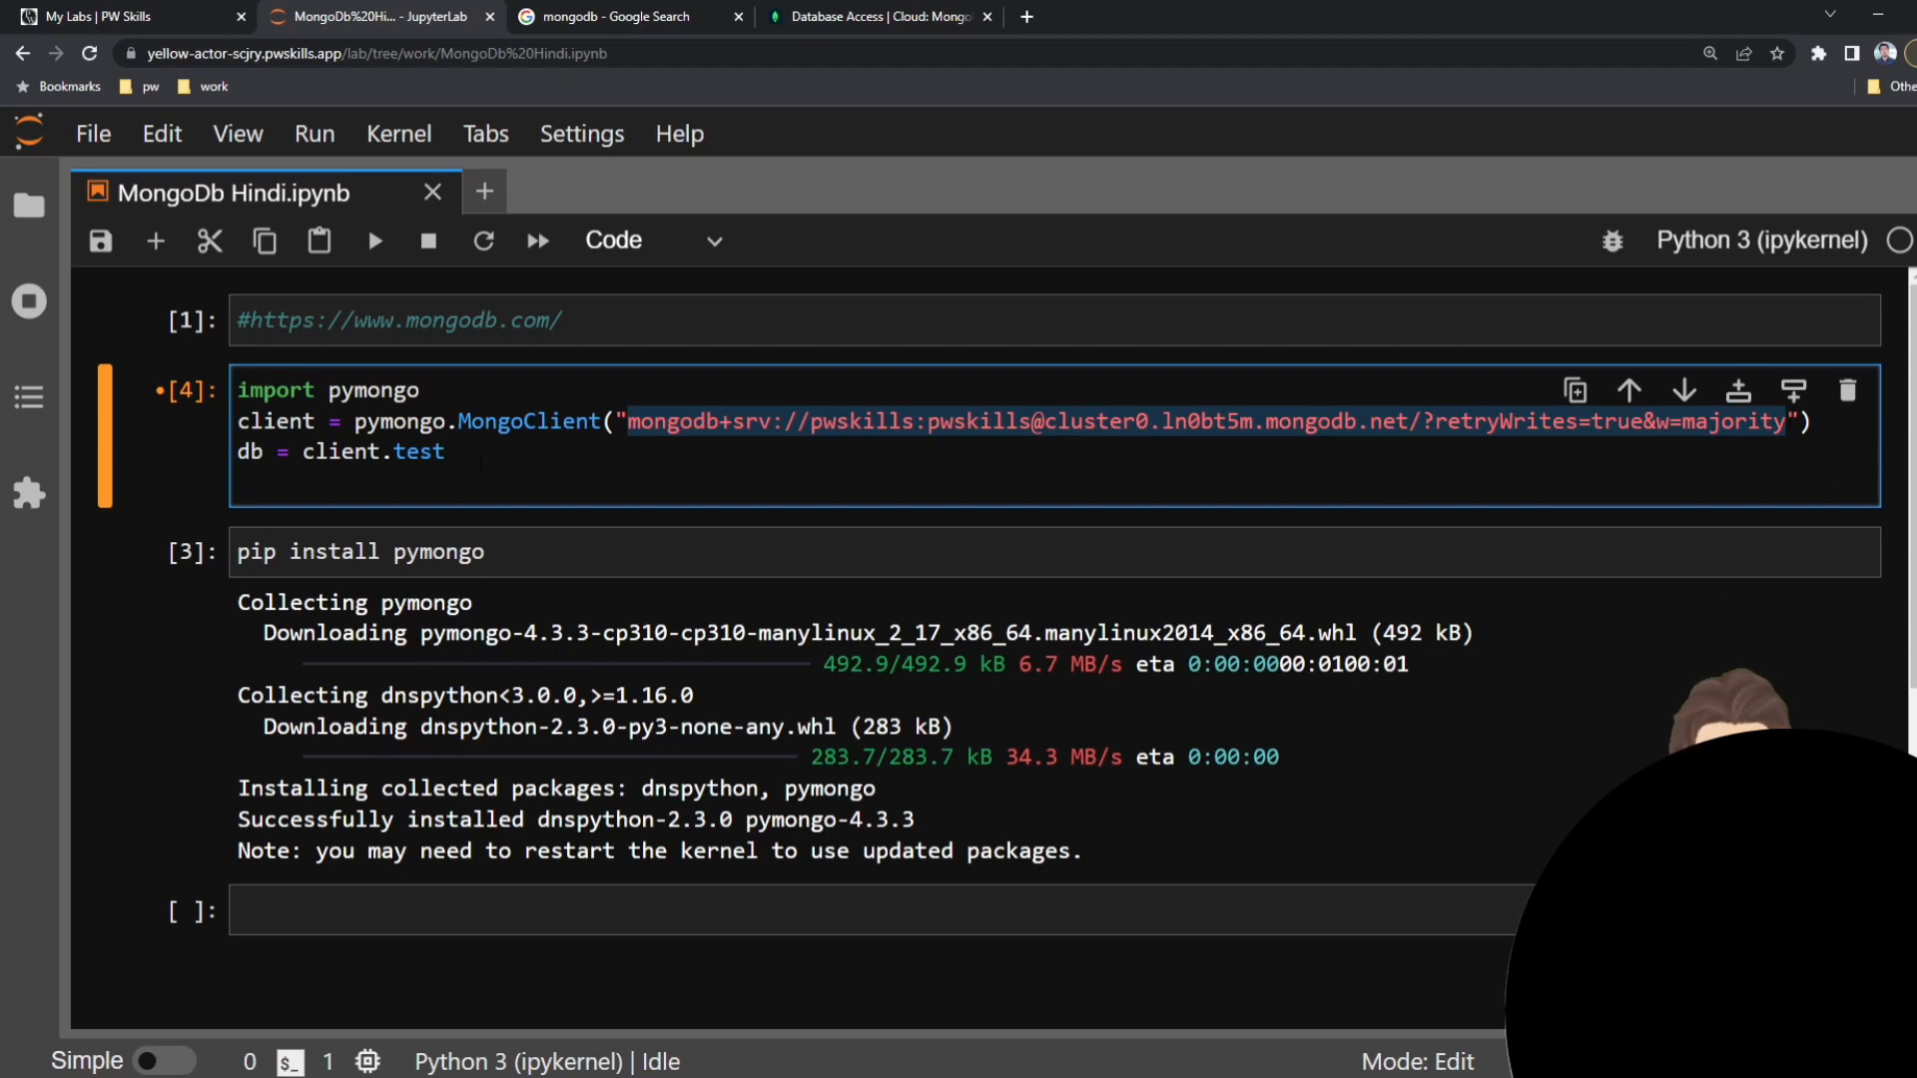
Rerun the cell that imports pymongo, creates the MongoDB client and assigns client.test to db.
left_click_drag(481, 463, 195, 389)
left_click(479, 481)
left_click(477, 458)
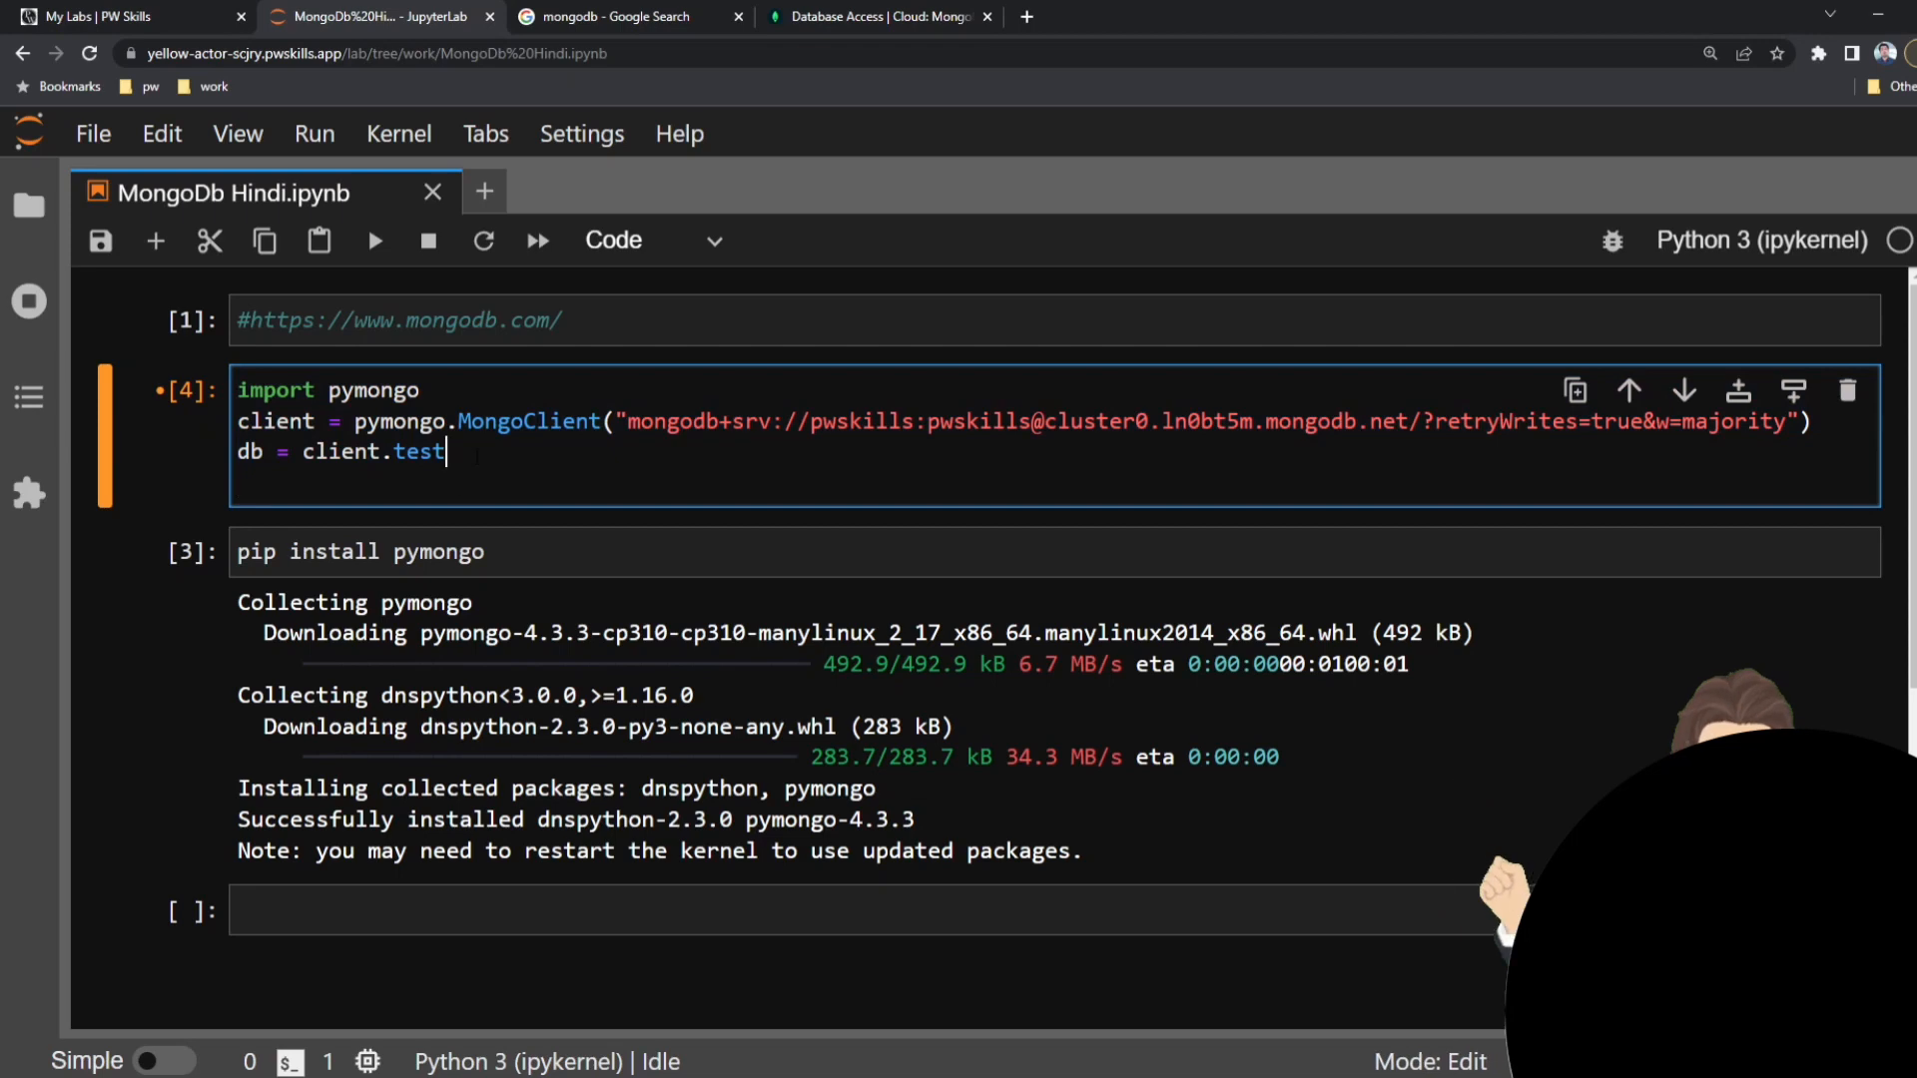
key("shift+Return")
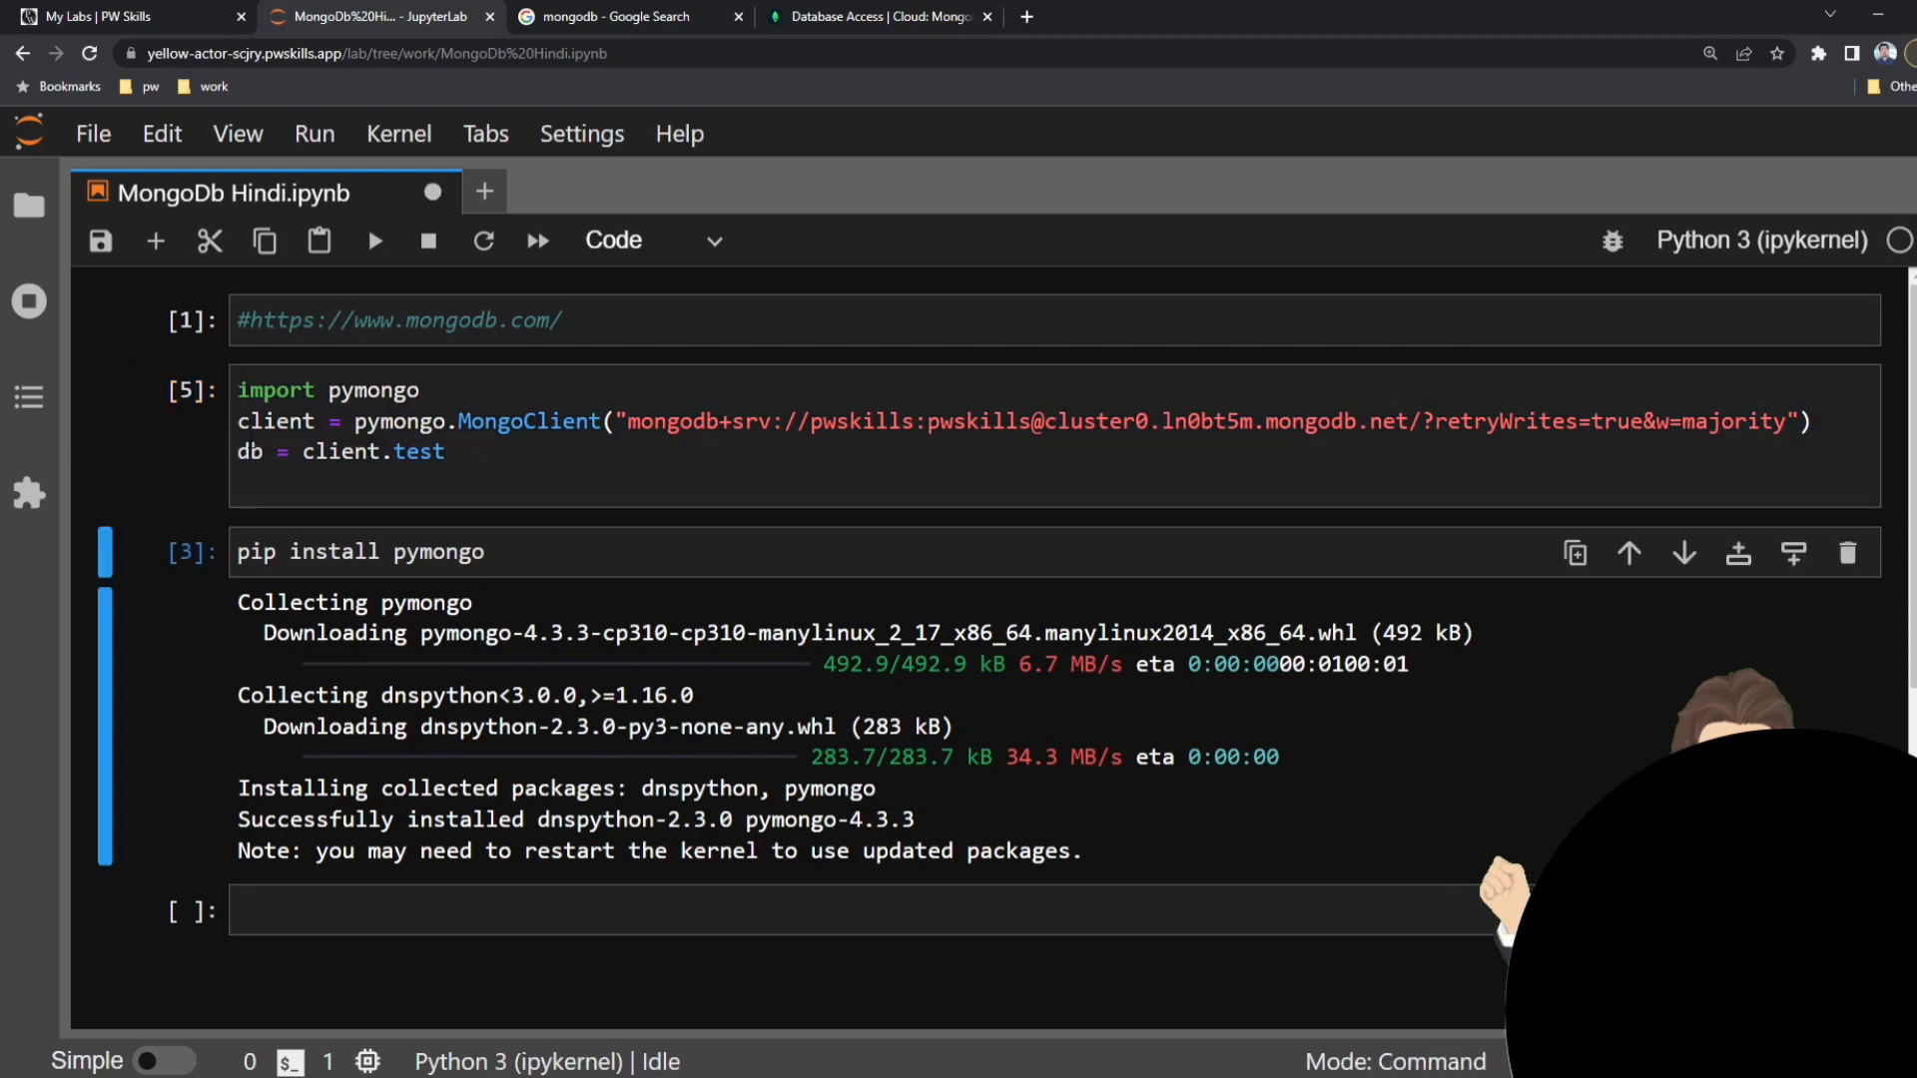
Run "db" in the empty cell below the pip install output to display the database object.
double_click(251, 453)
left_click(322, 910)
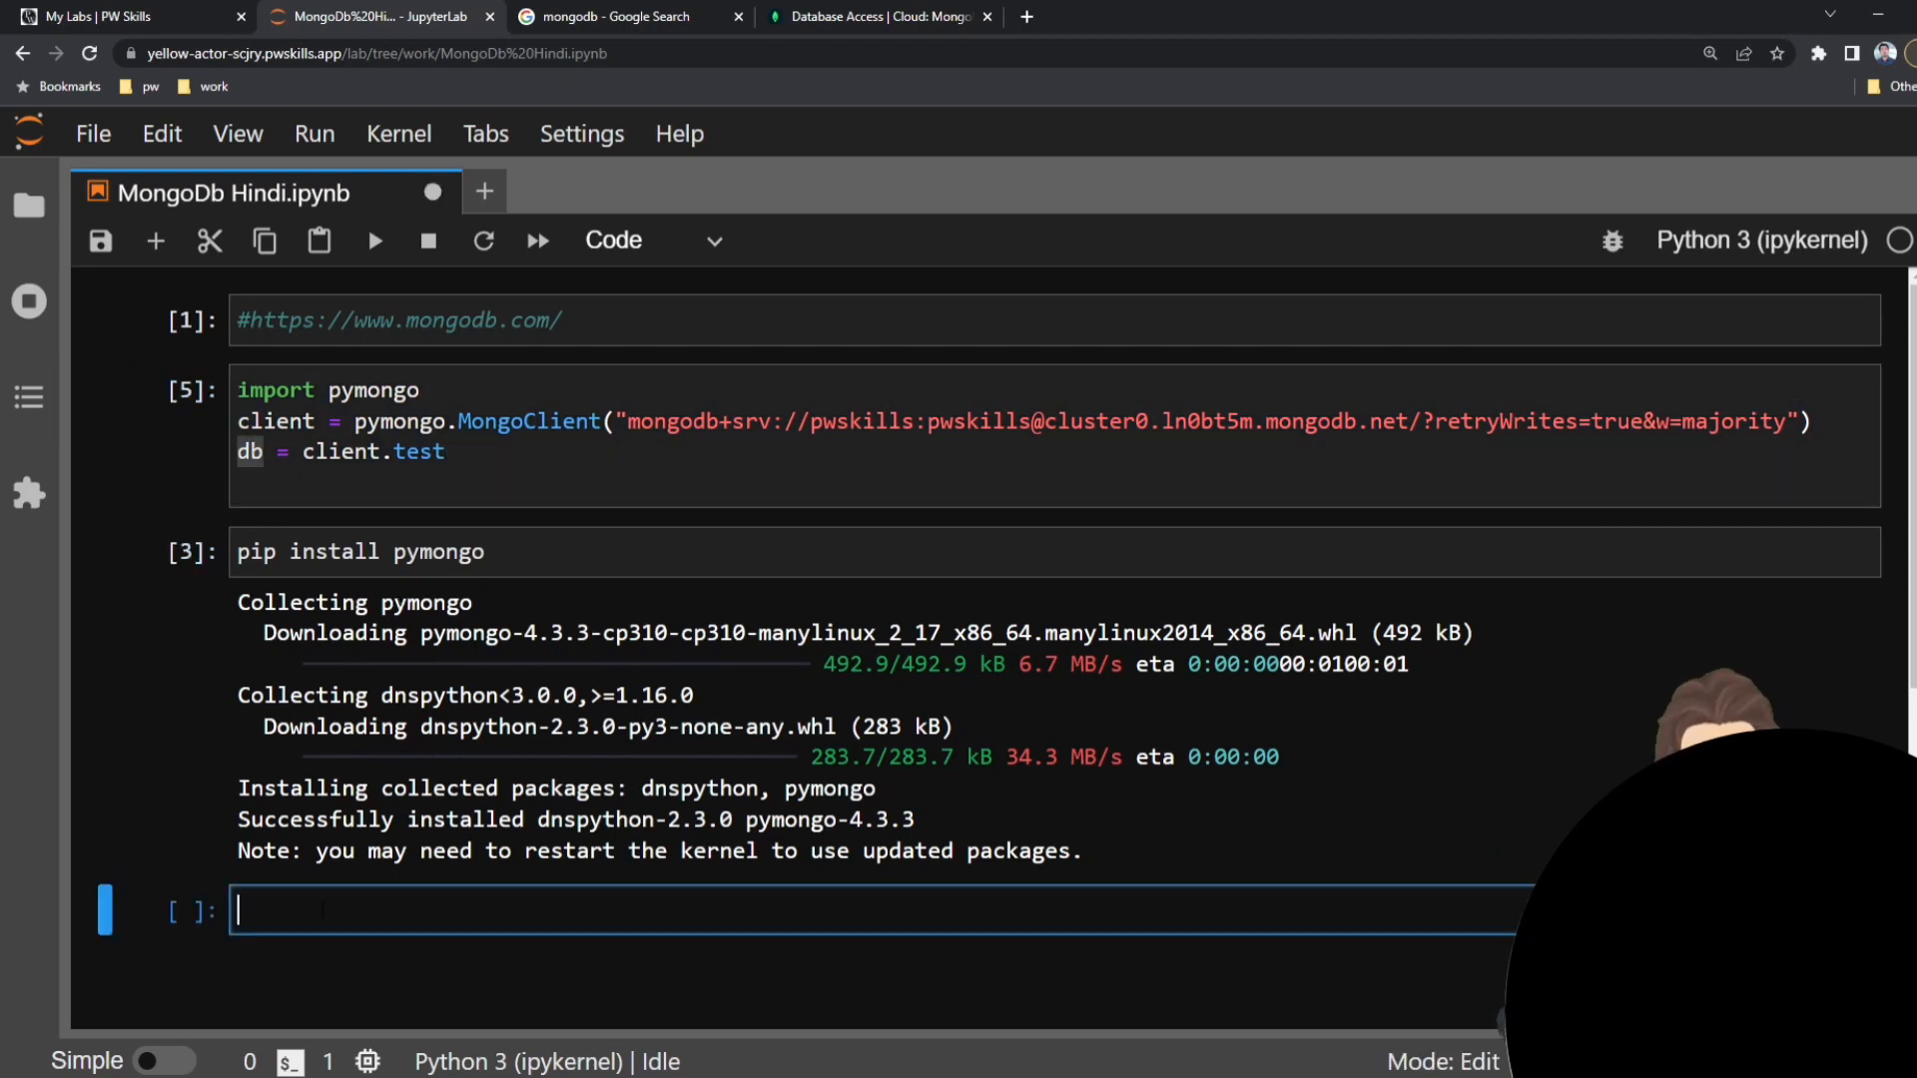
type("db")
key("shift+Return")
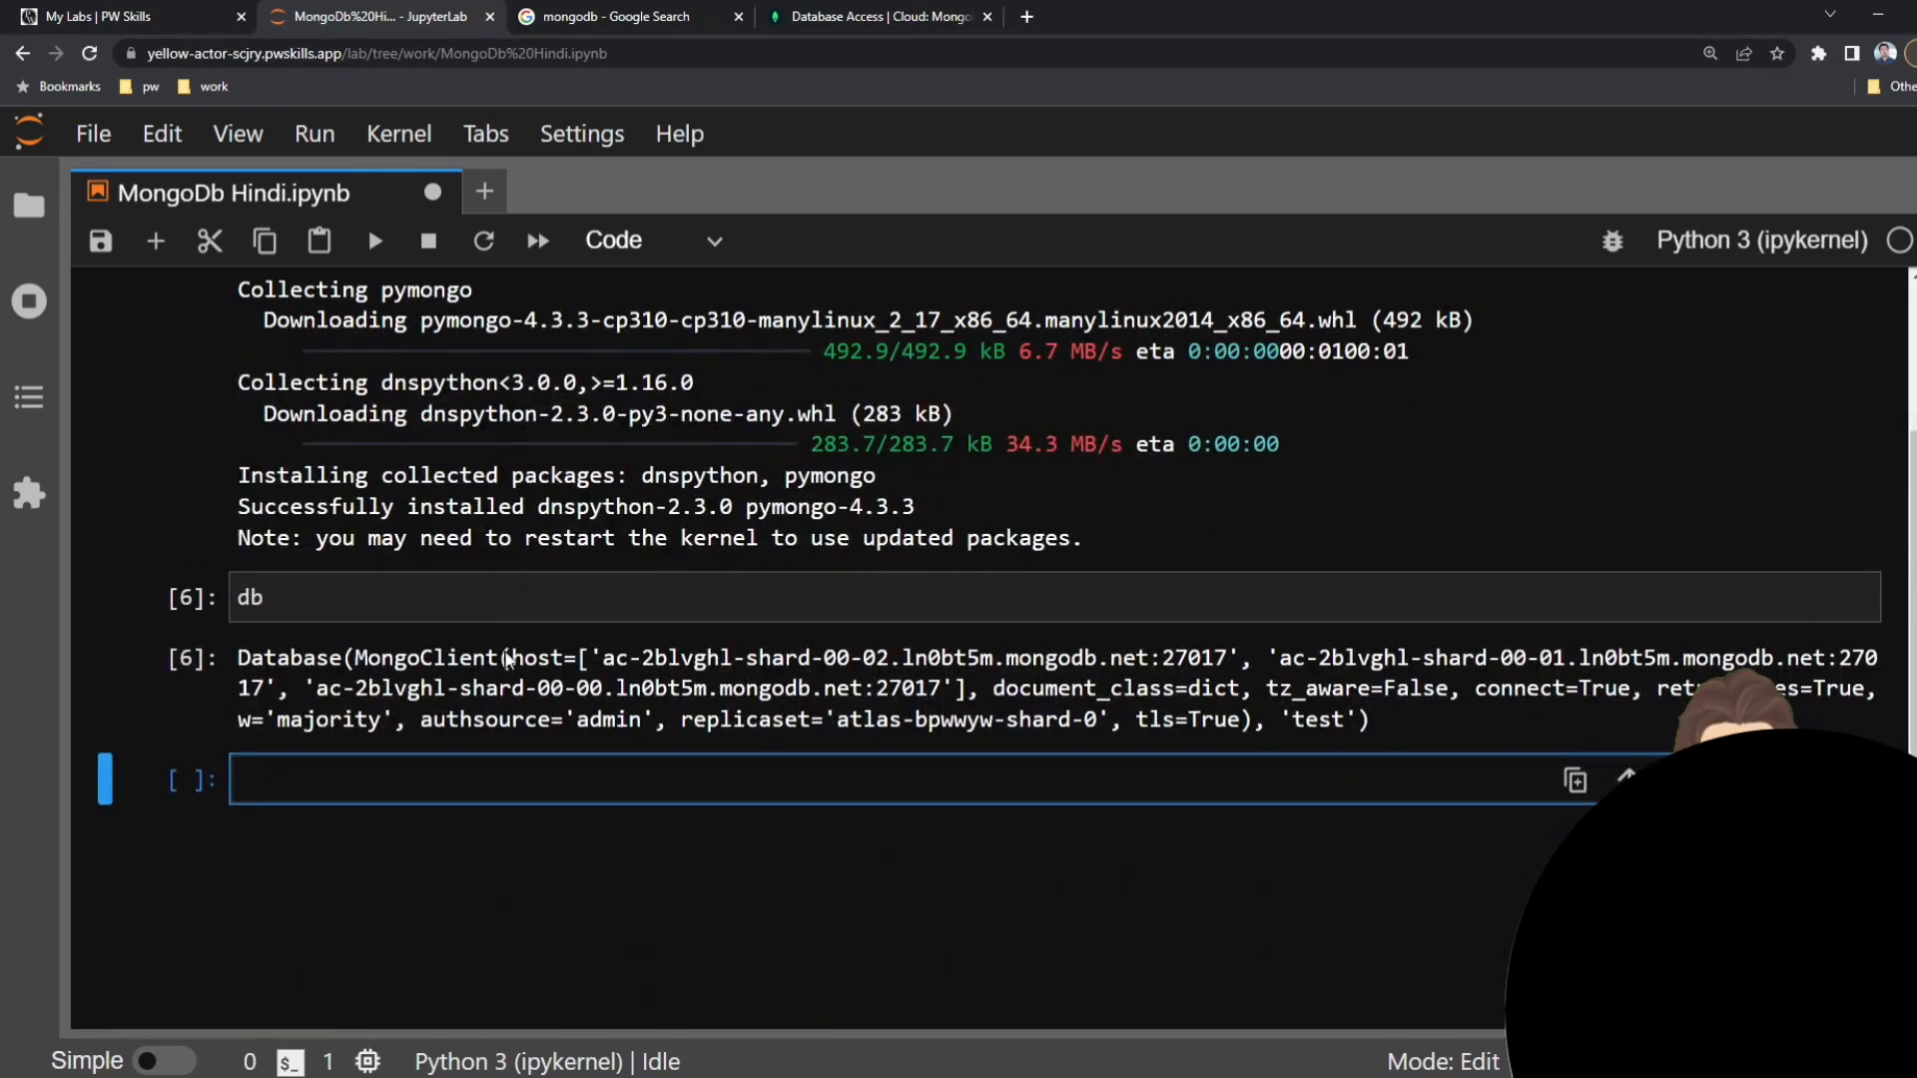
Examine the host, connect and authsource values in the db output and go back to the client connection cell.
left_click_drag(582, 667, 1241, 671)
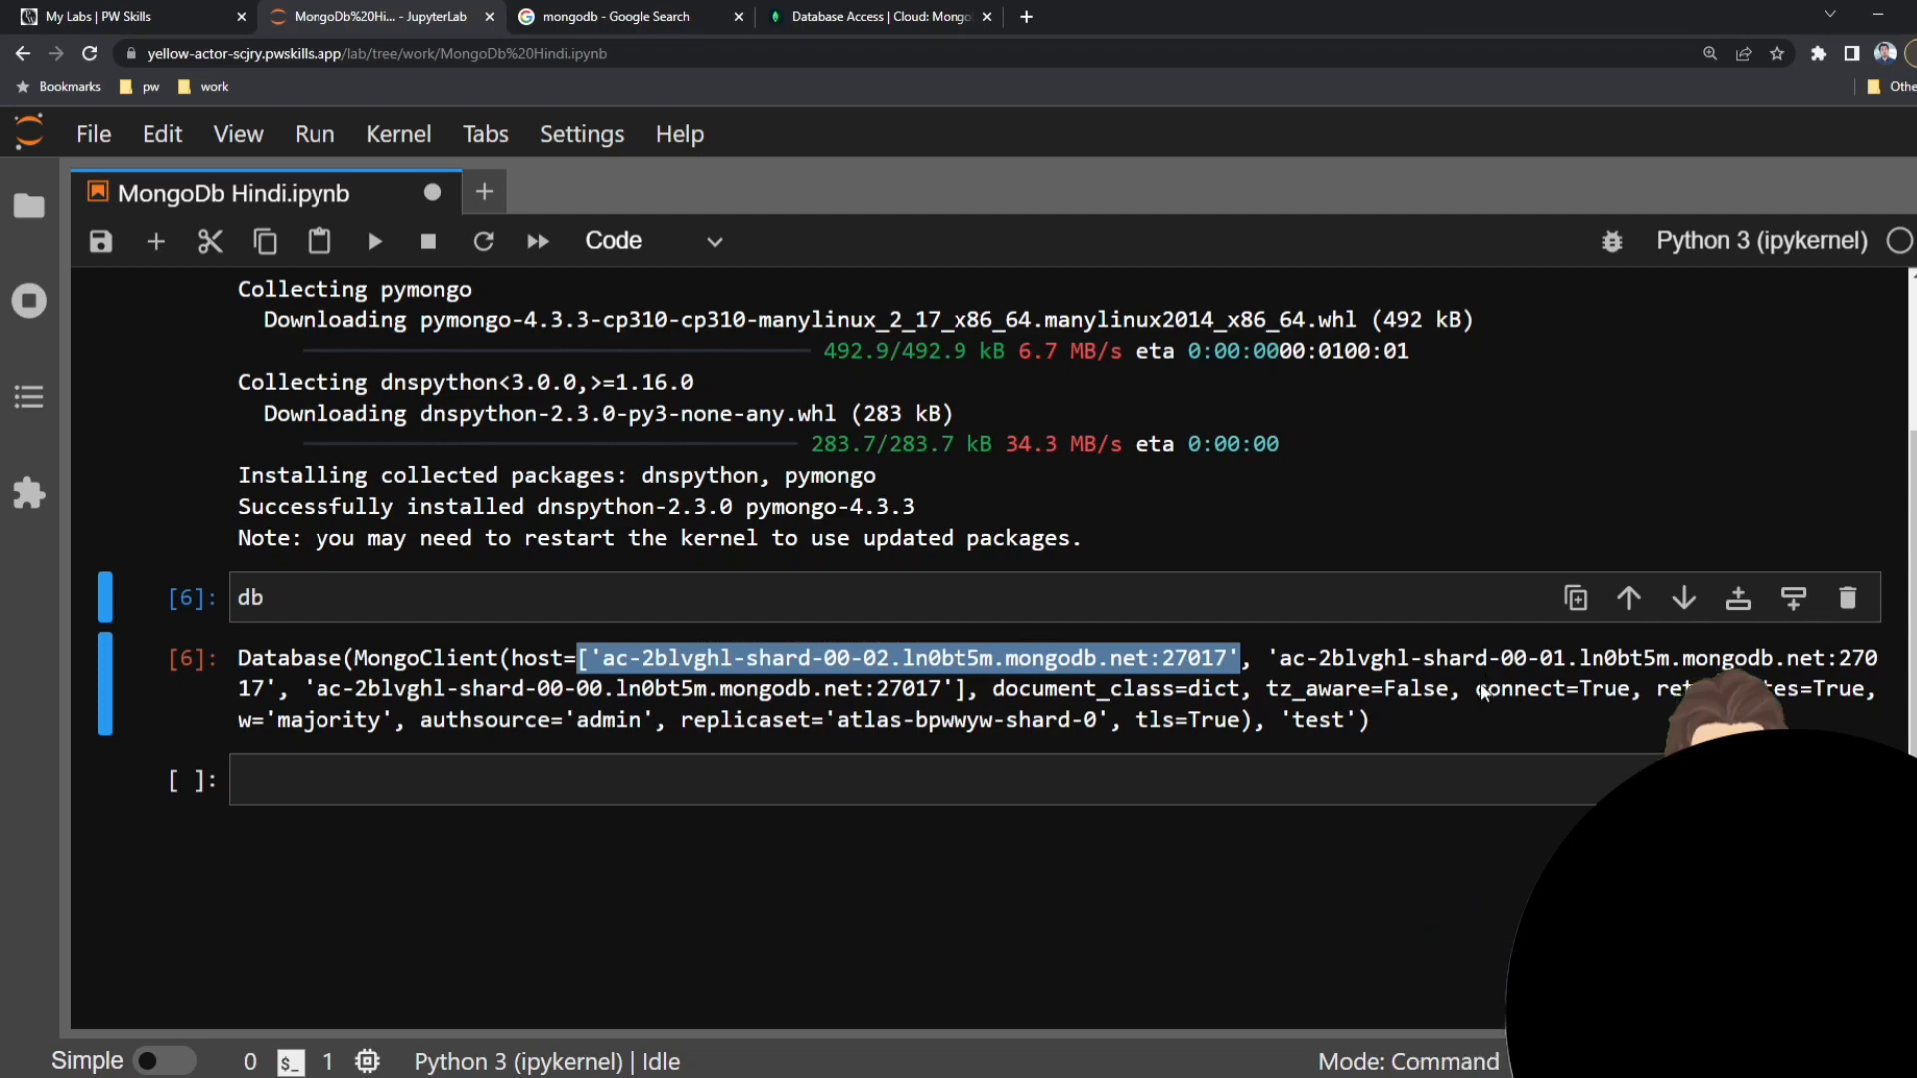
left_click_drag(1477, 688, 1635, 691)
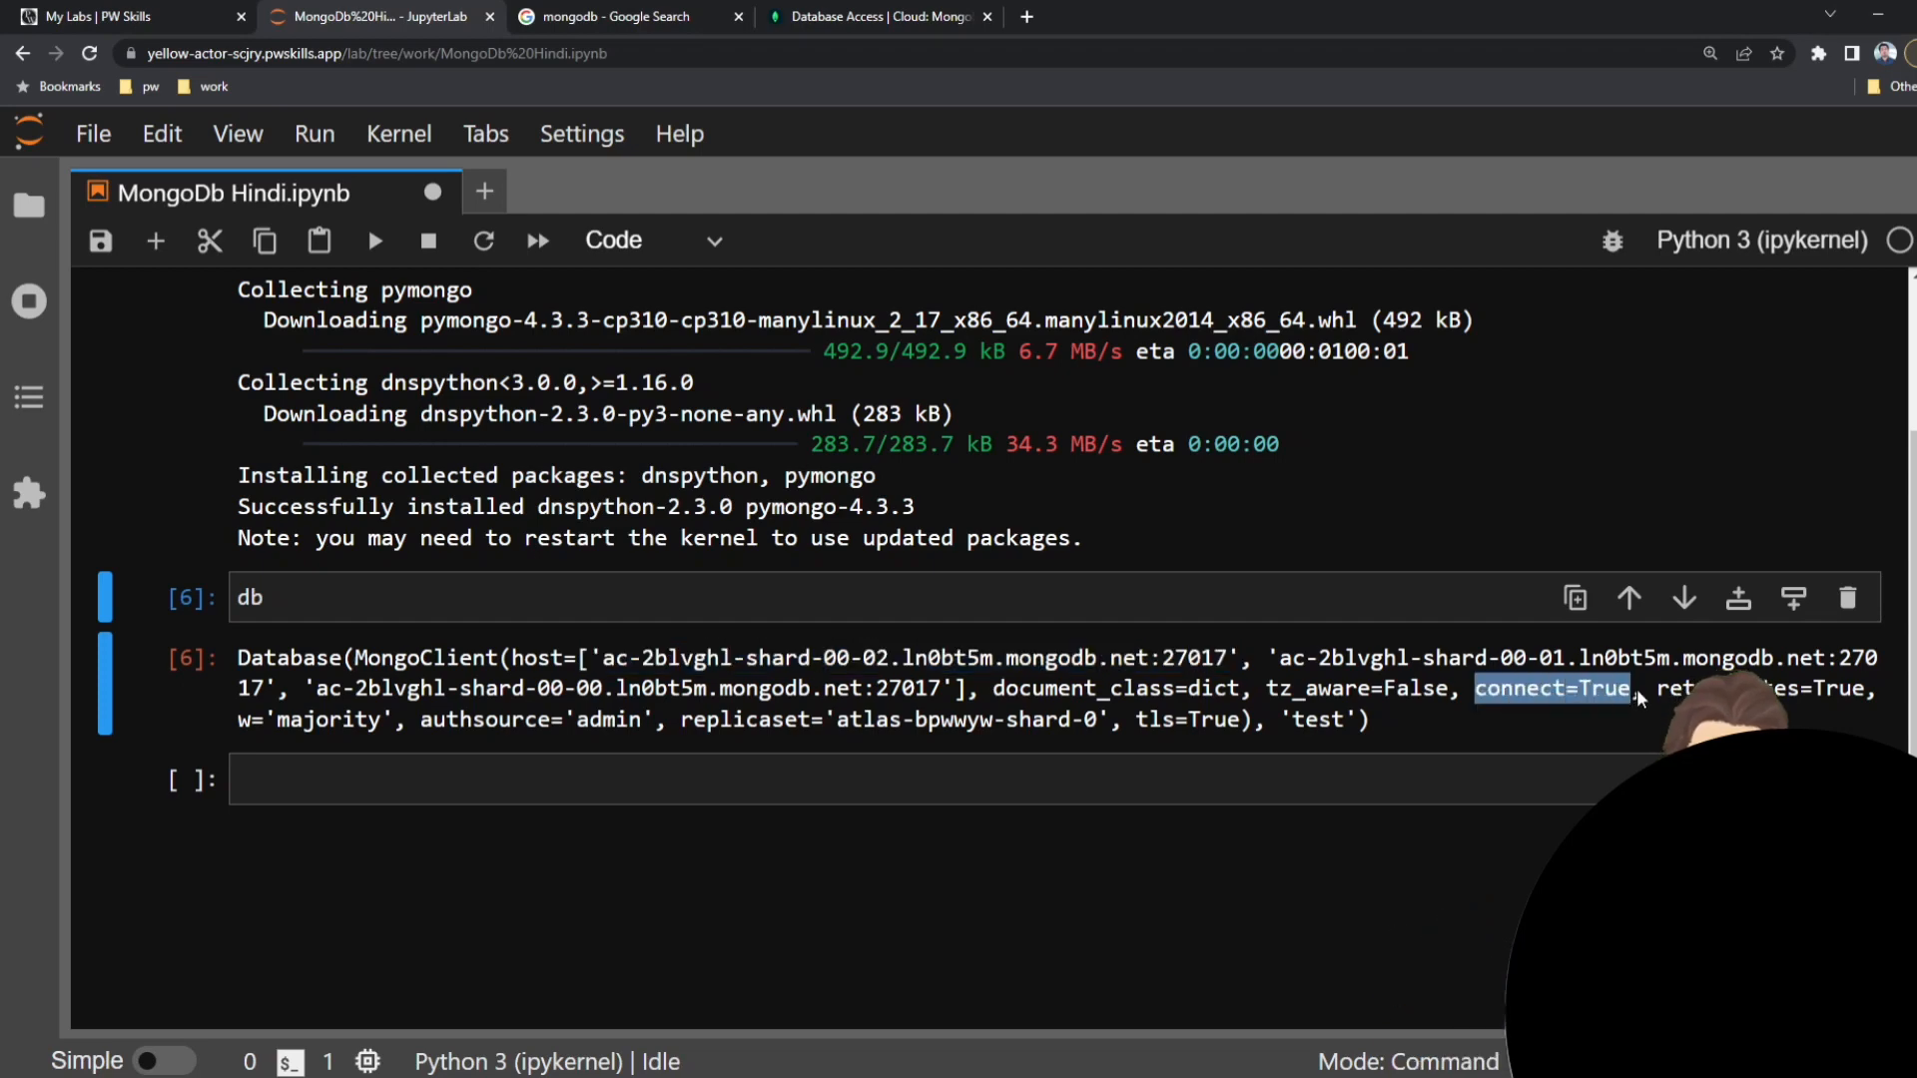
left_click_drag(422, 721, 657, 732)
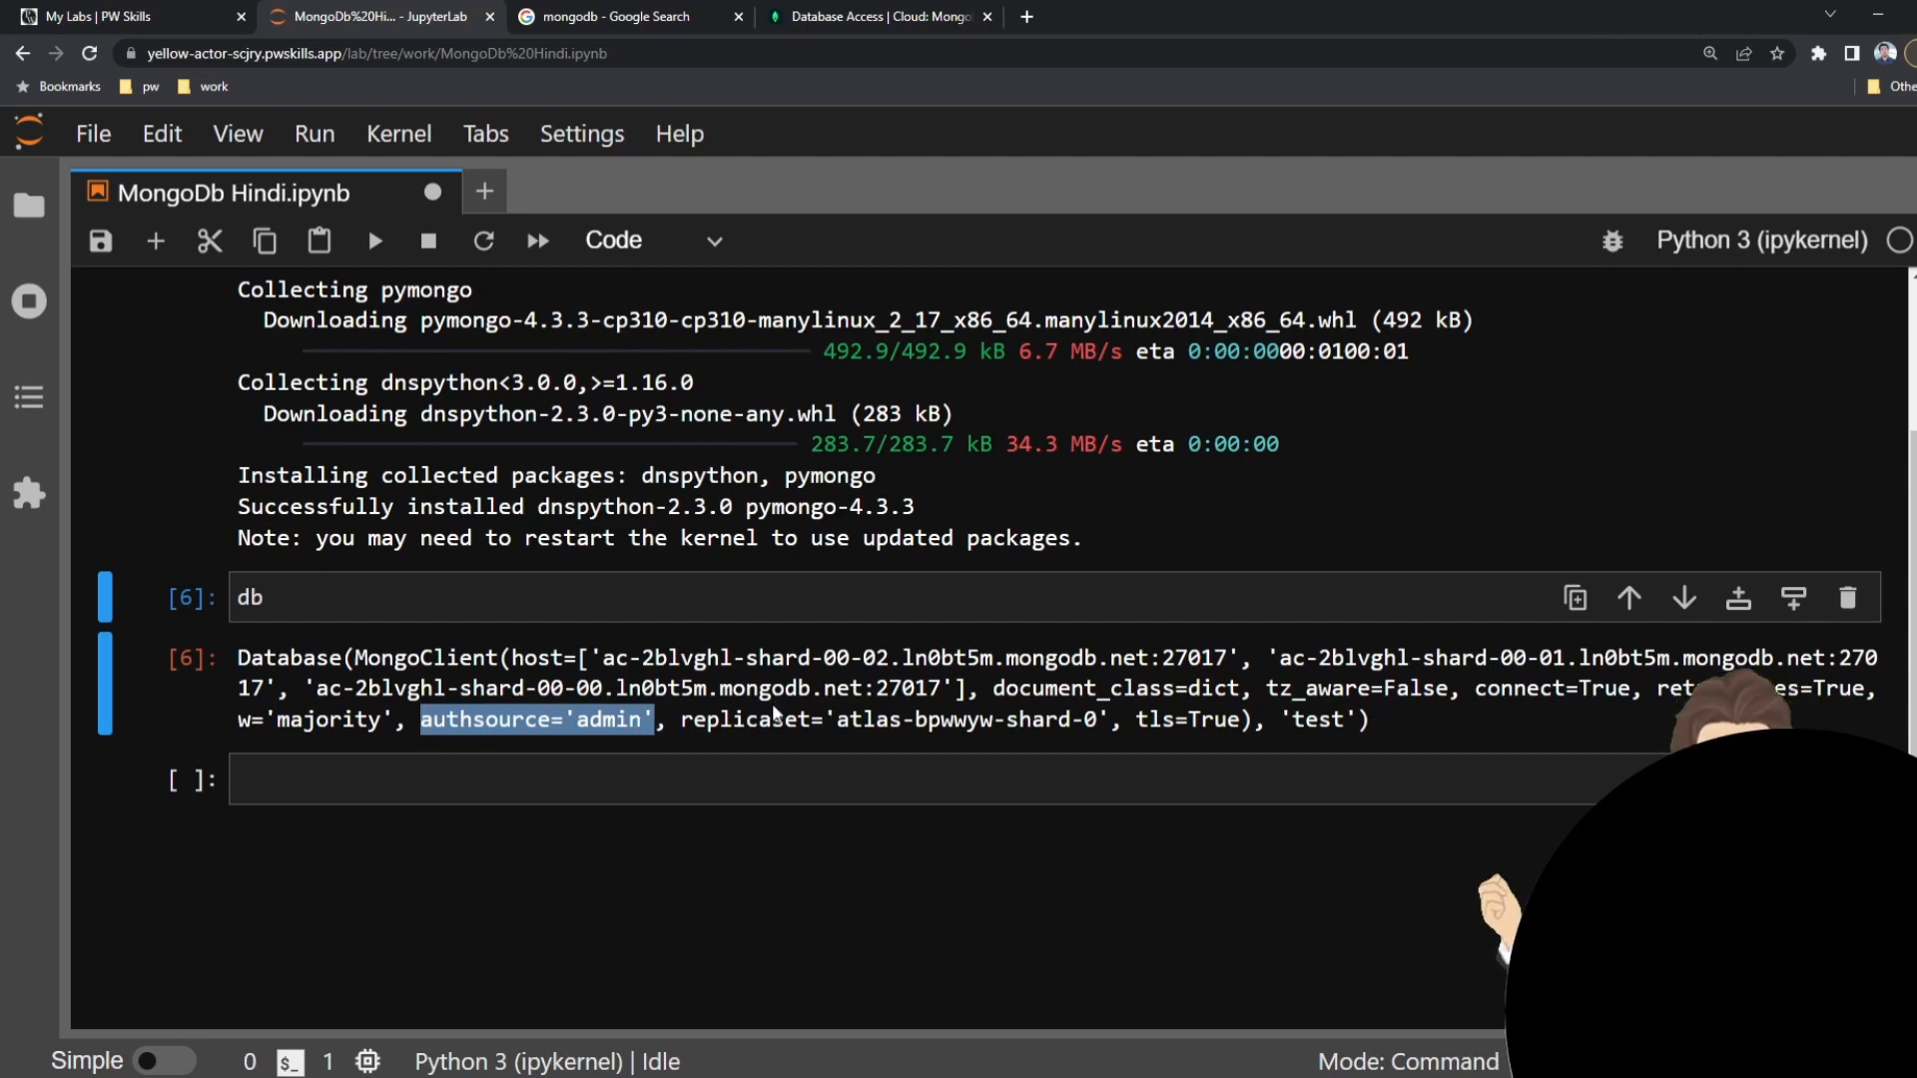
left_click_drag(1227, 659, 512, 659)
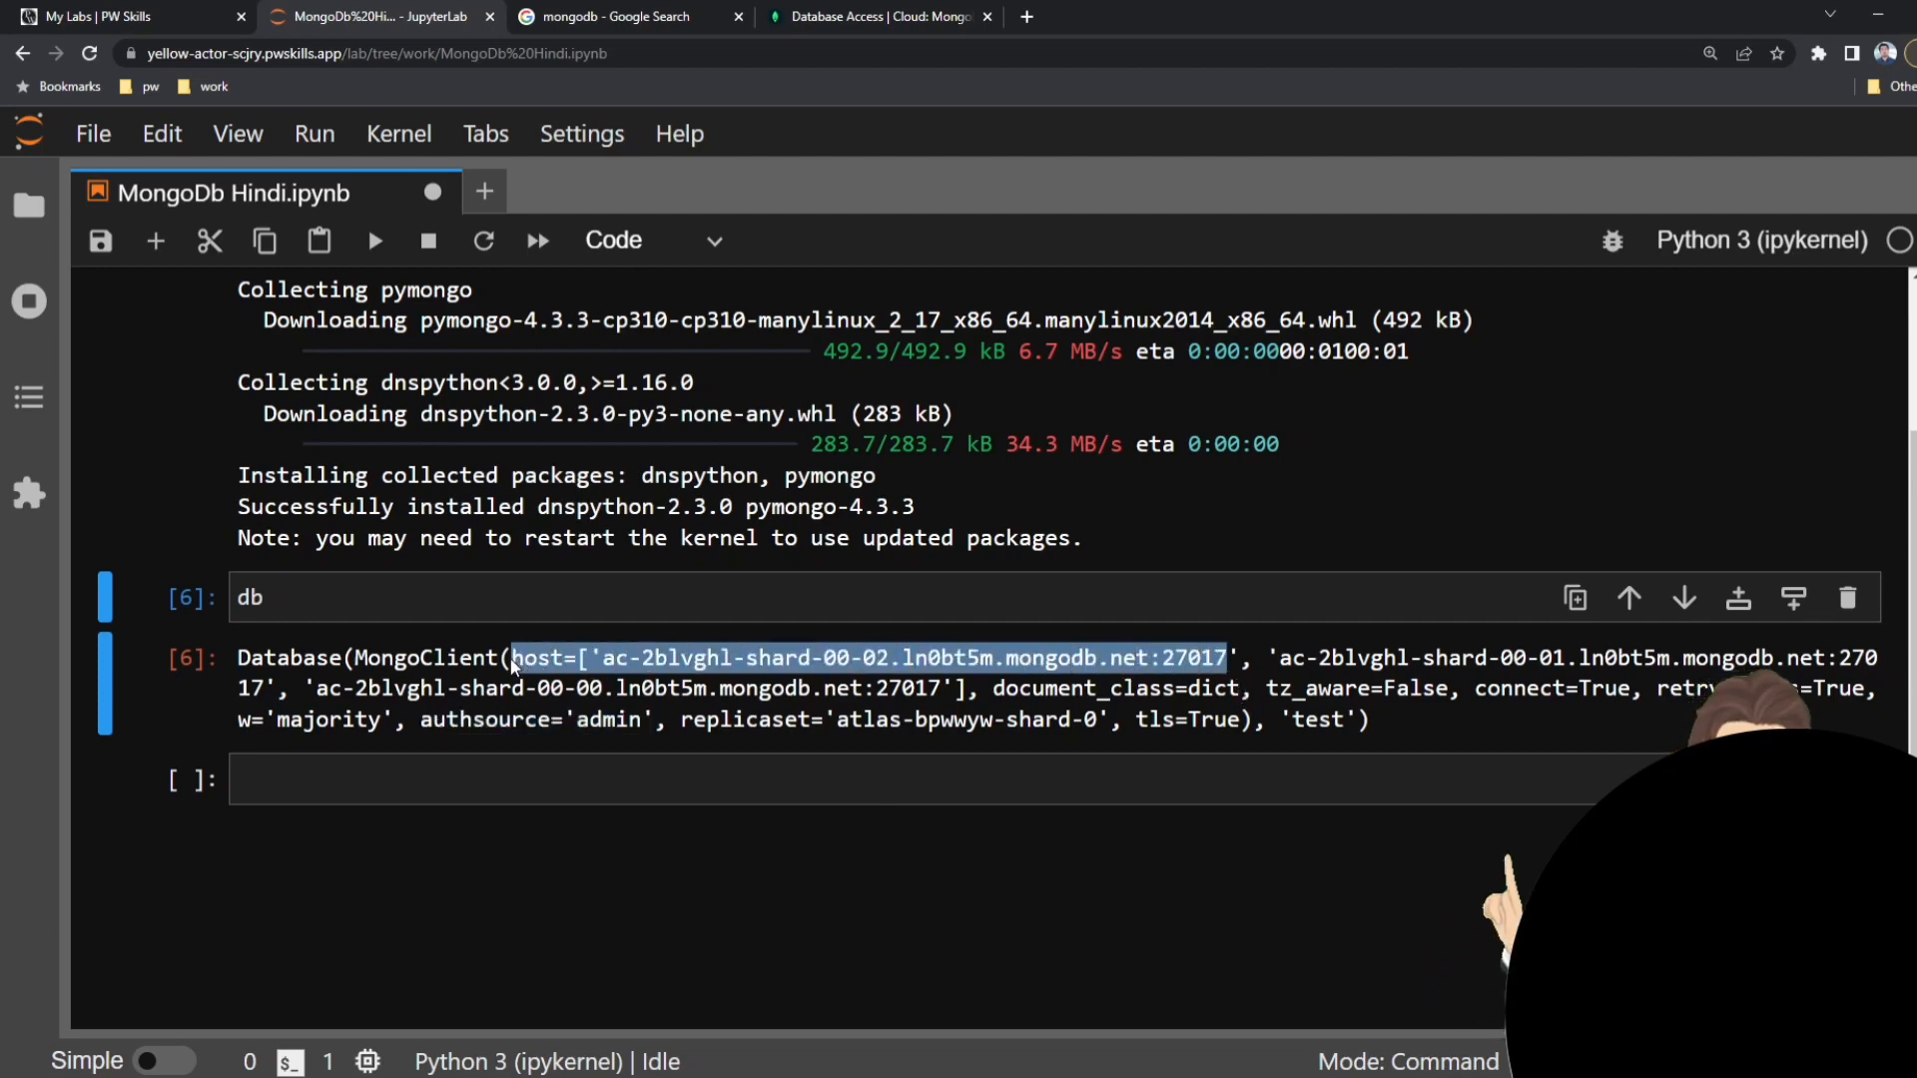
left_click(744, 659)
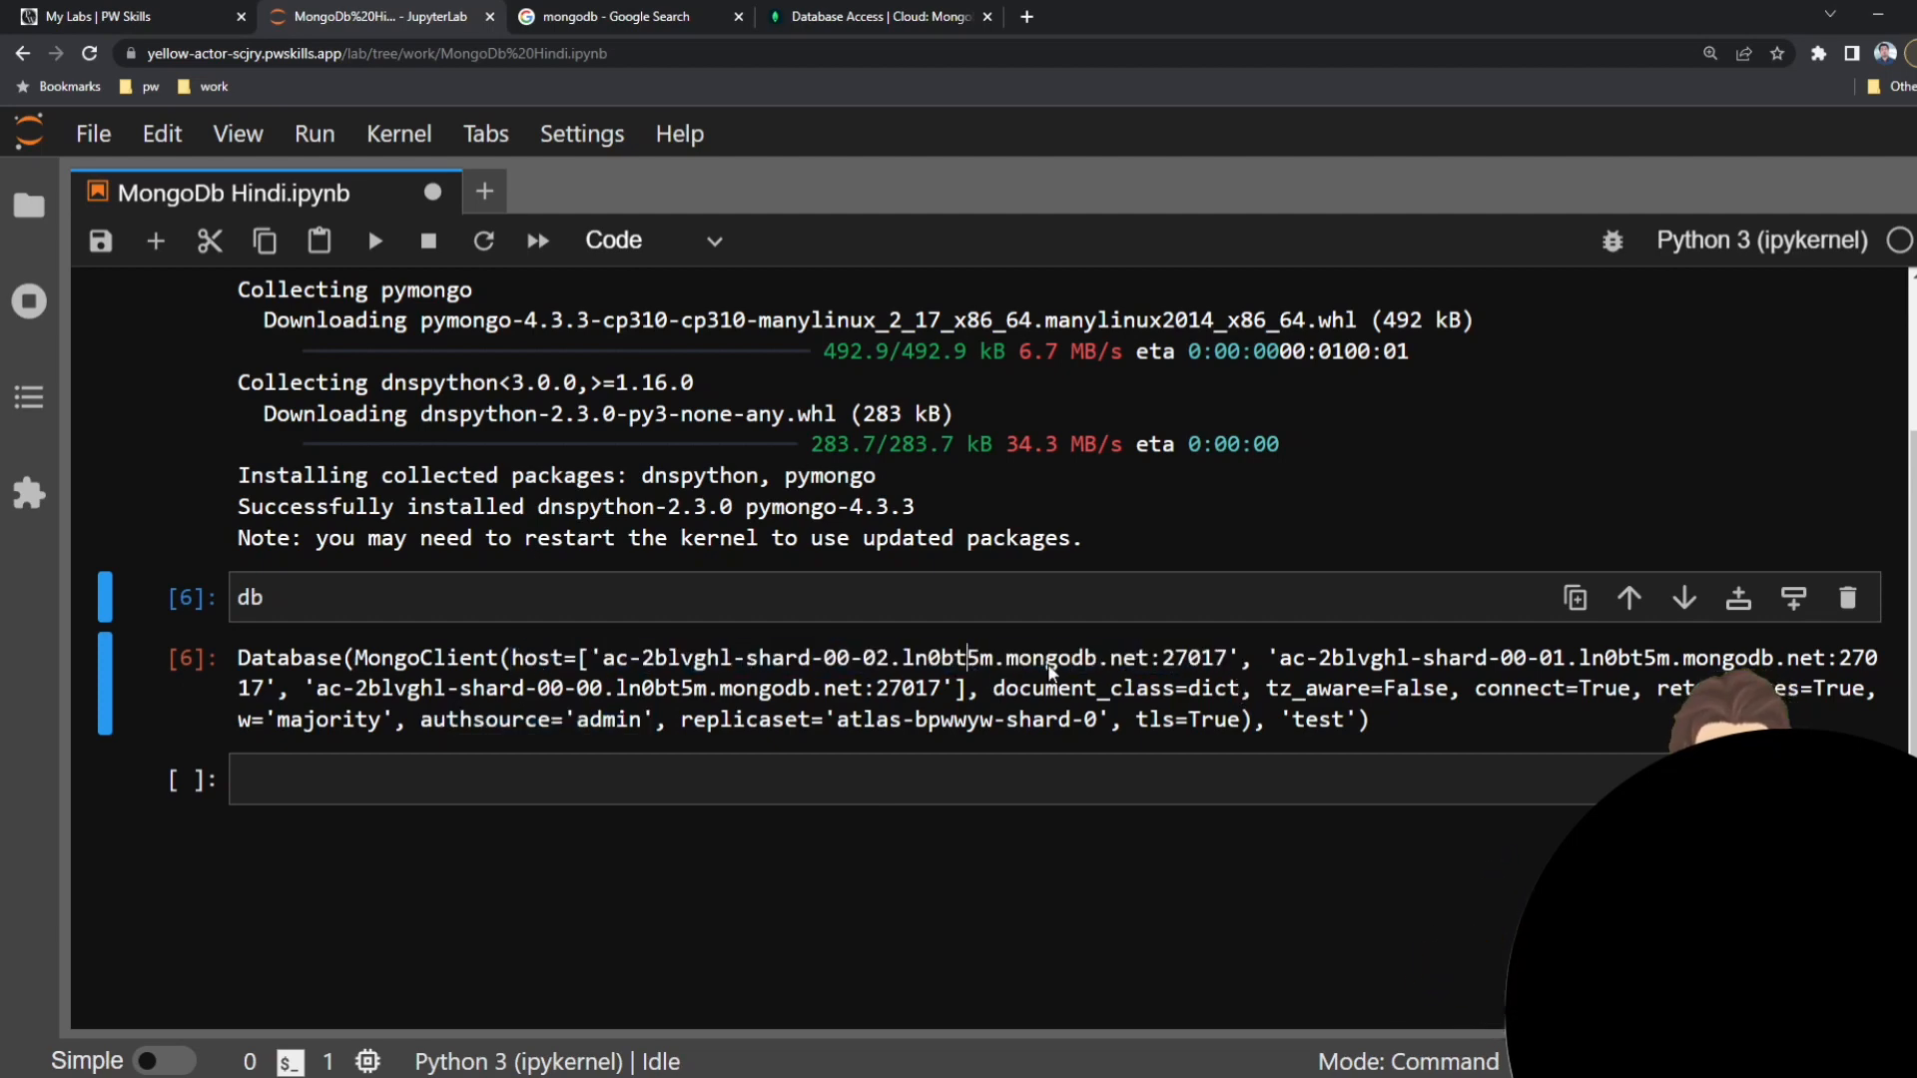
left_click_drag(1241, 659, 637, 664)
scroll(864, 716, "up", 3)
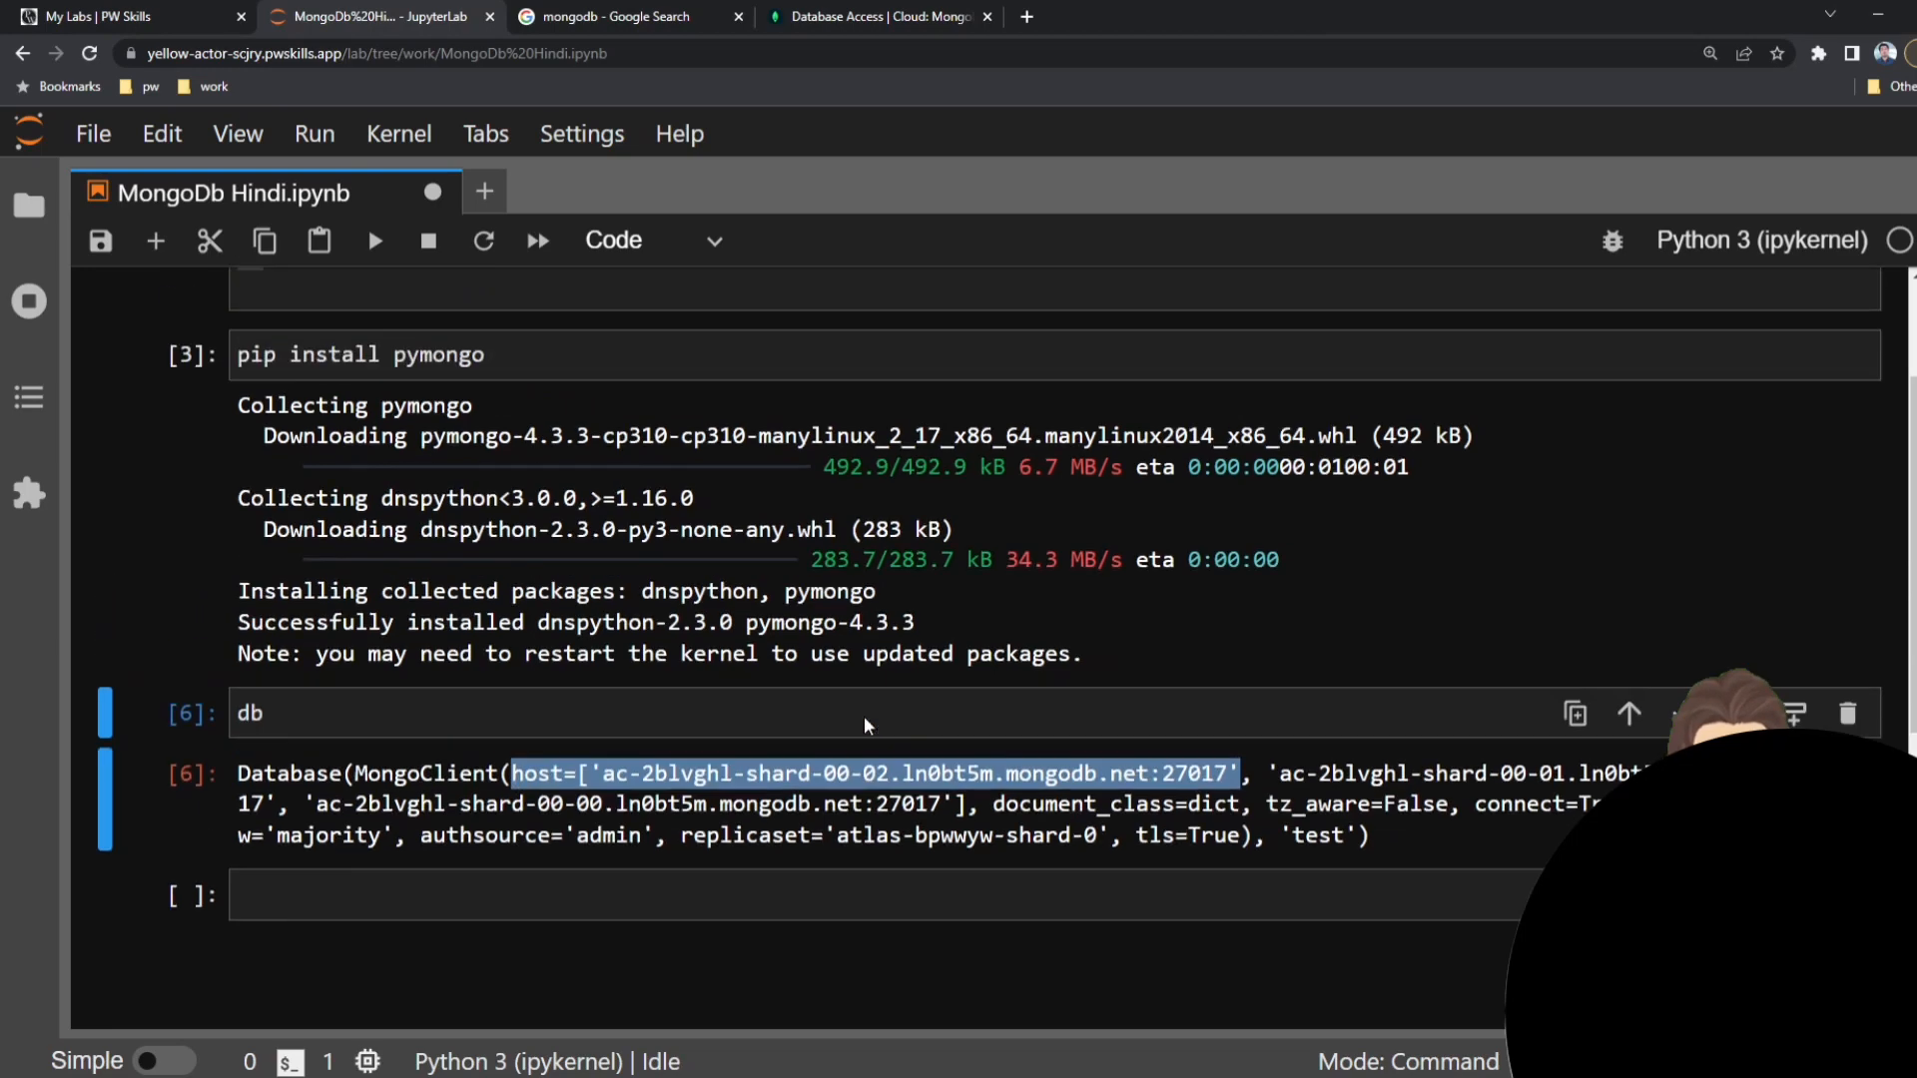
left_click(479, 452)
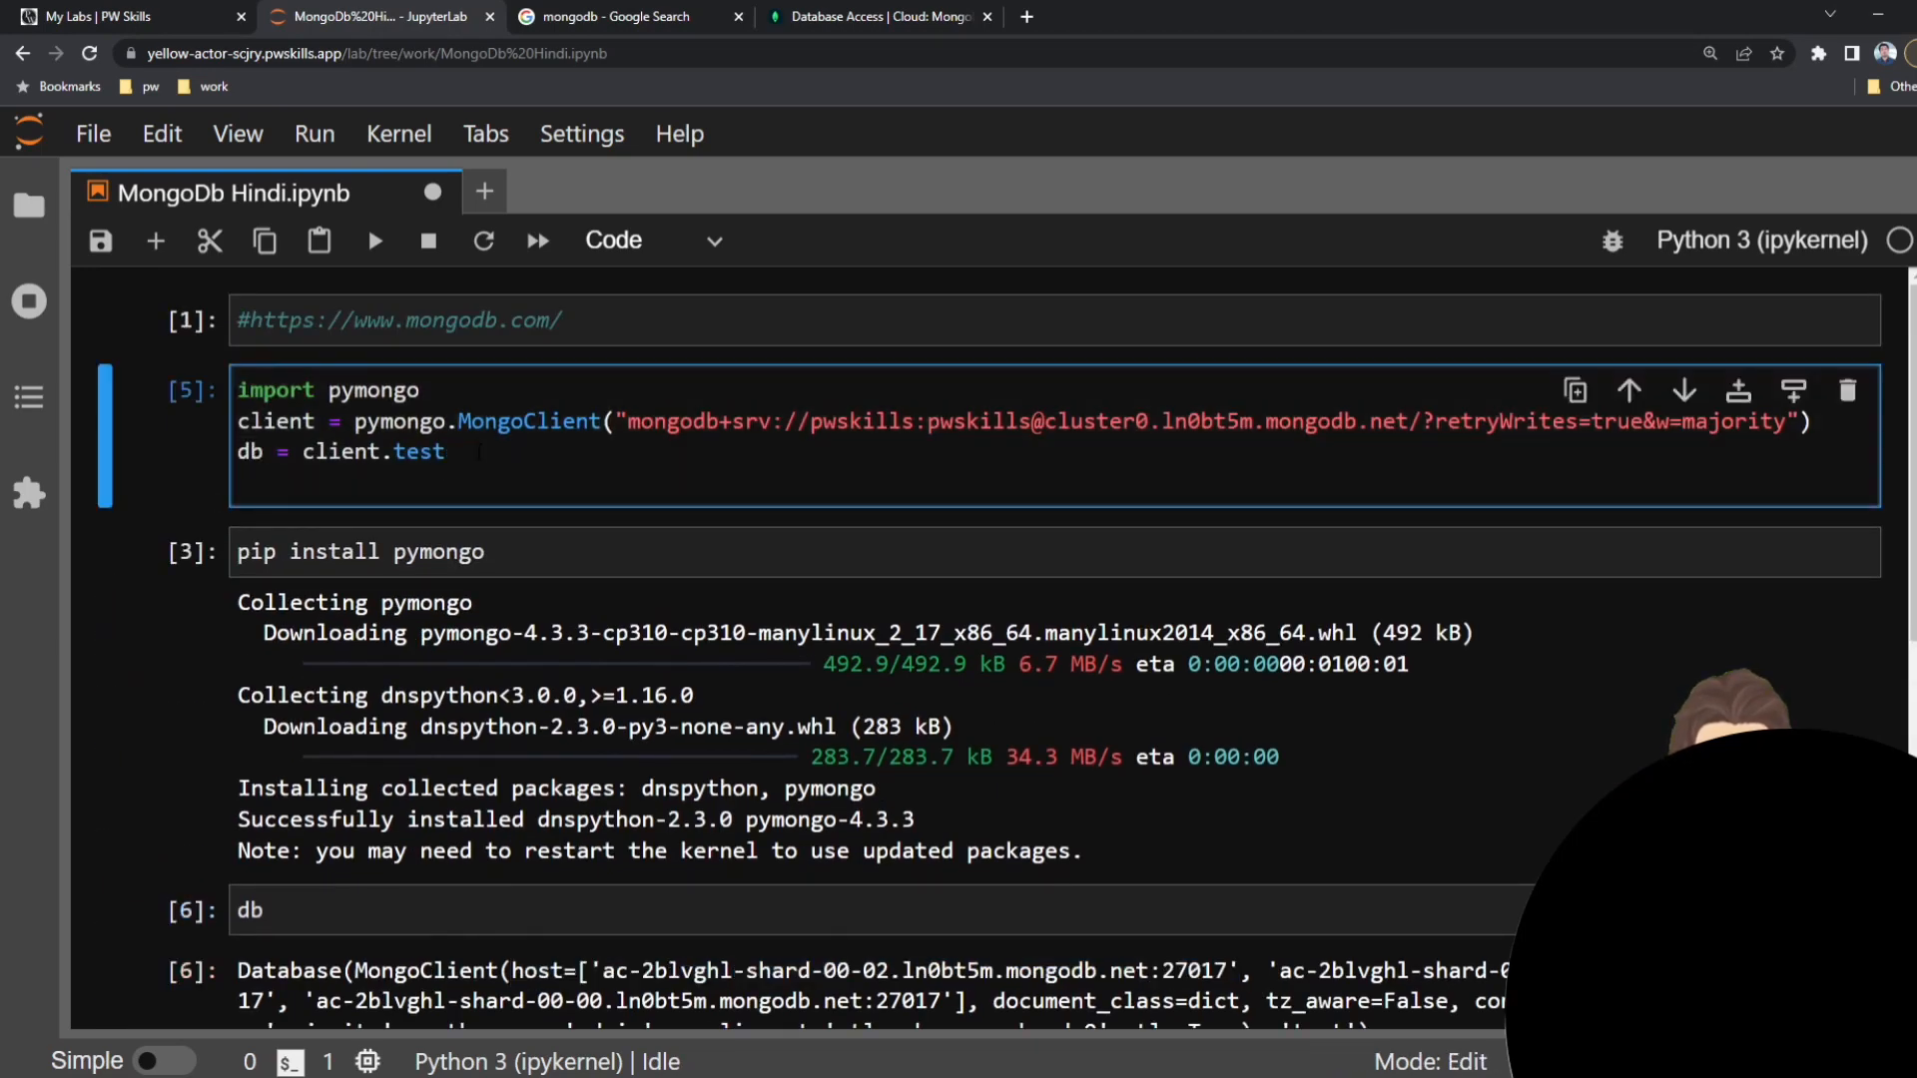
Select the pymongo module name in the import line of the connection cell and save the MongoDb Hindi.ipynb notebook.
left_click(332, 422)
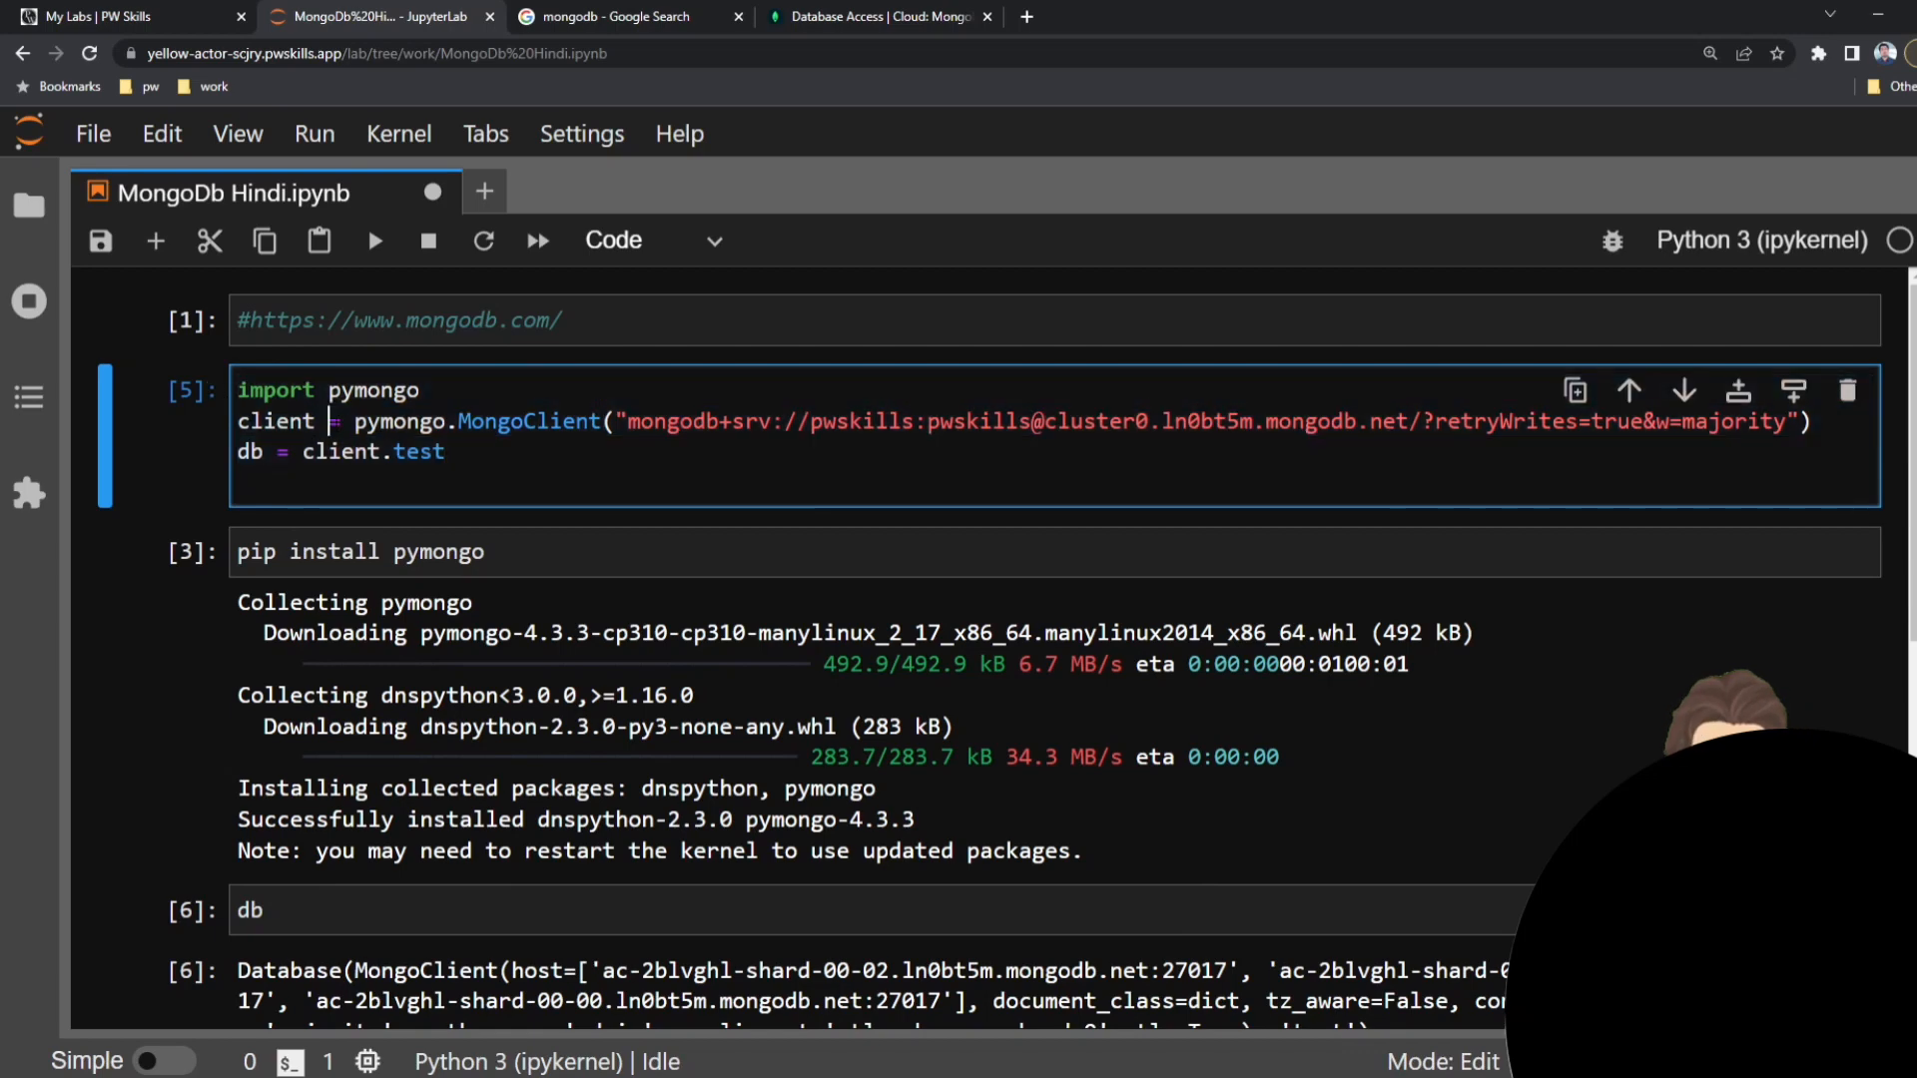
double_click(382, 393)
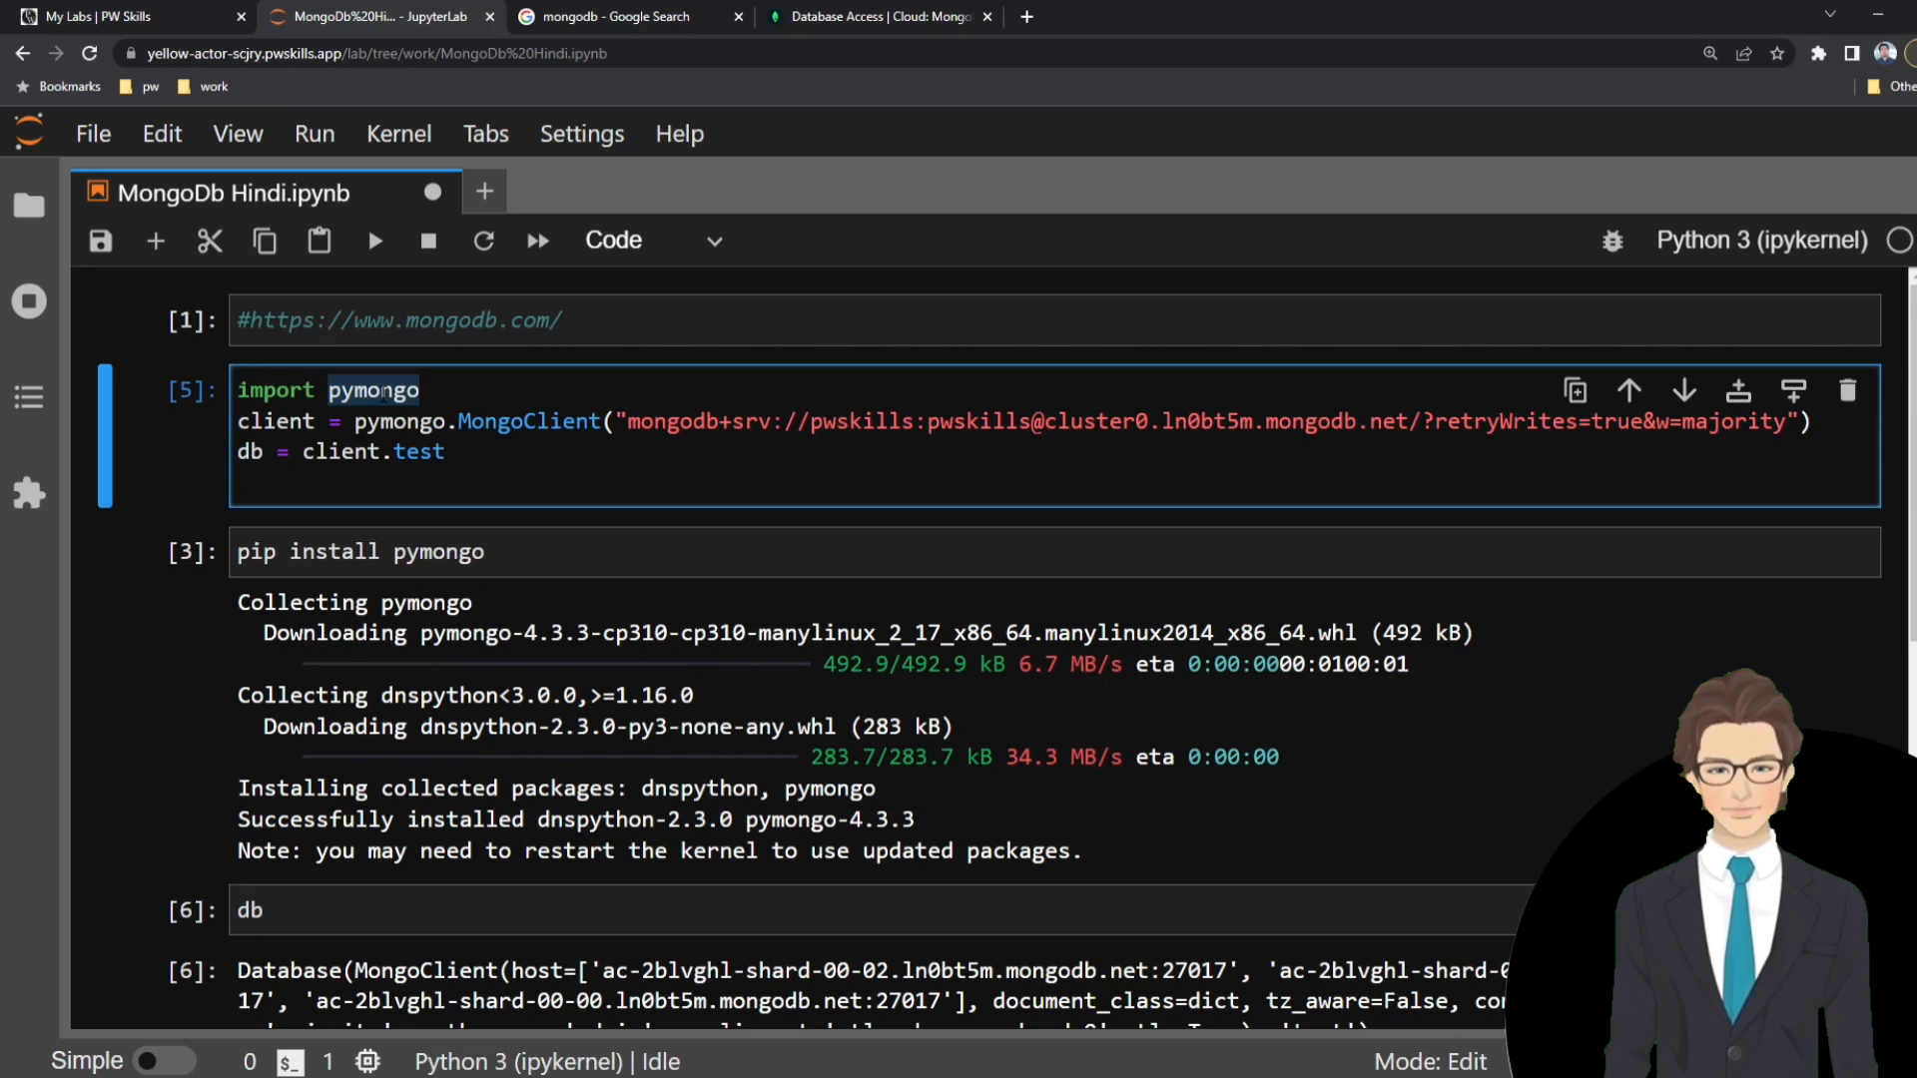
key("ctrl+s")
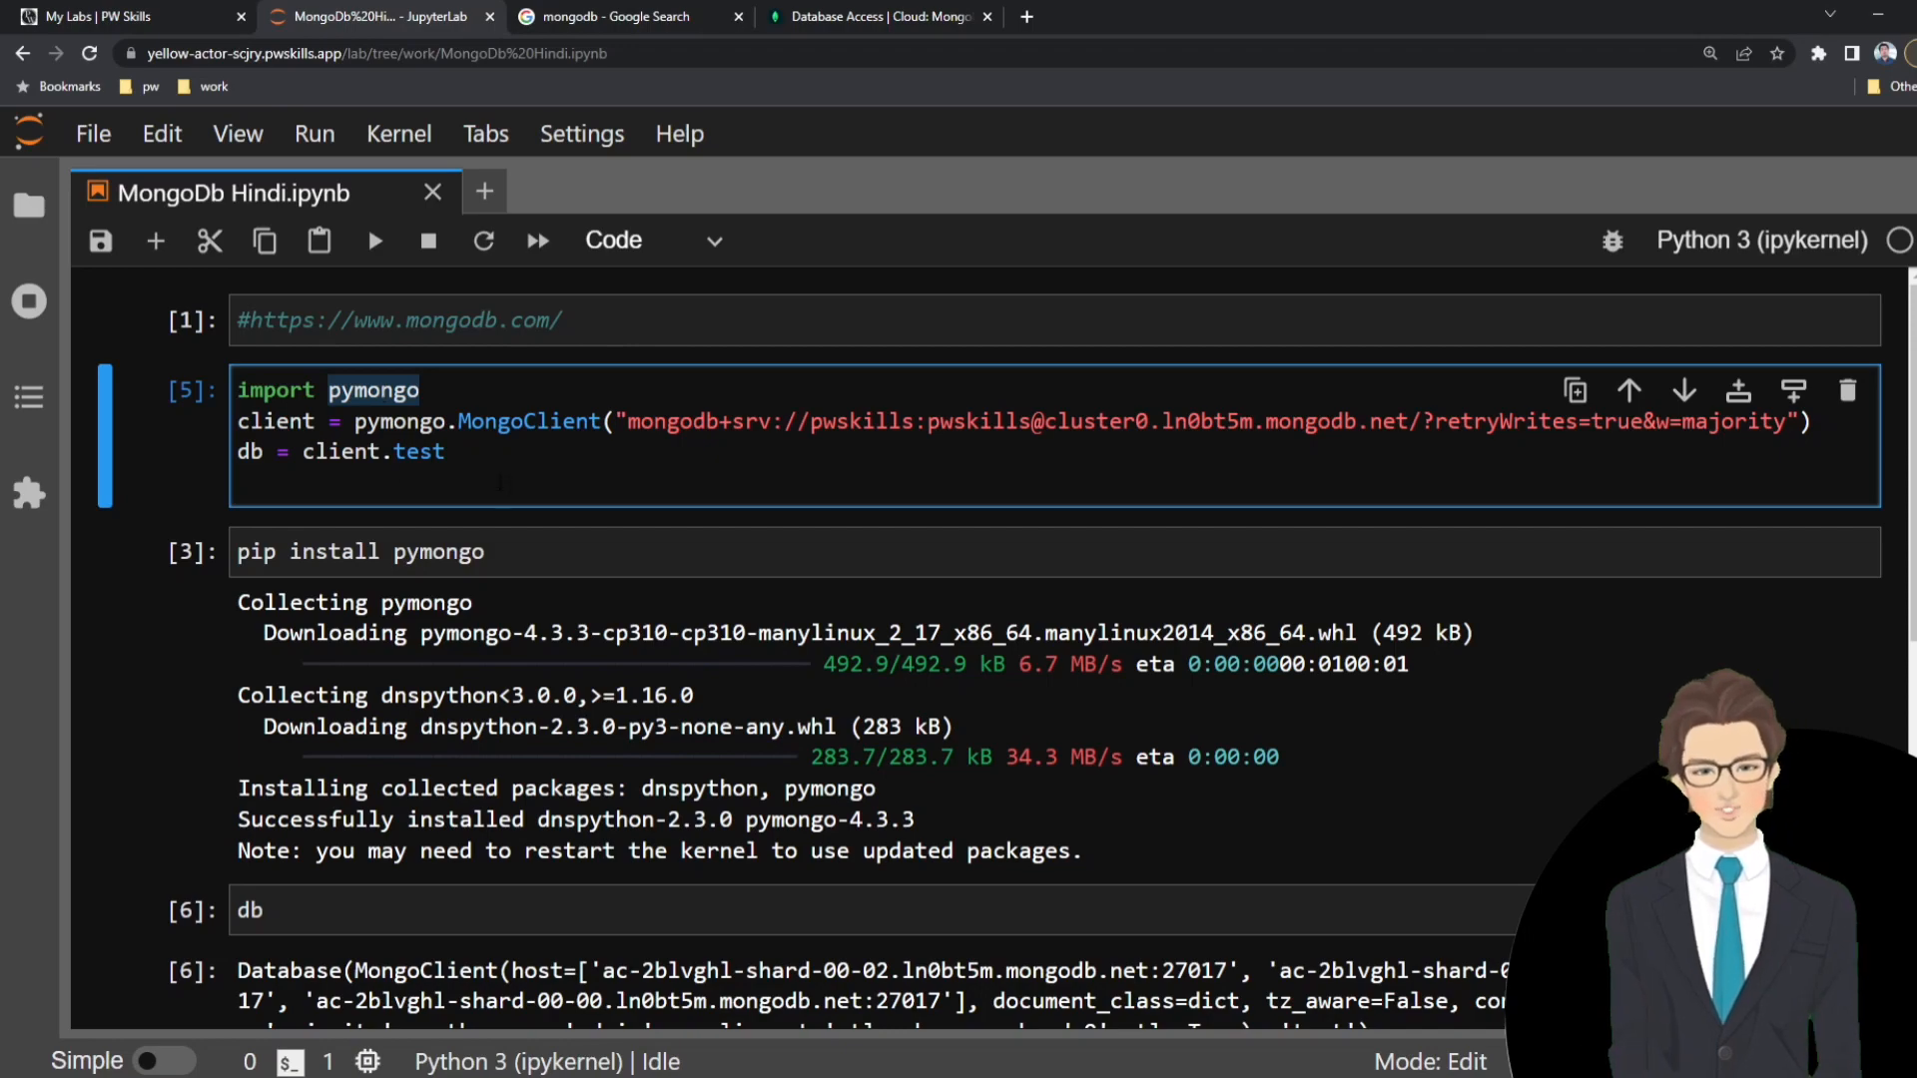
Examine the full output of the db cell, and the client variable and its pymongo.MongoClient call in the connection cell.
left_click(383, 393)
scroll(722, 655, "down", 5)
scroll(285, 629, "up", 3)
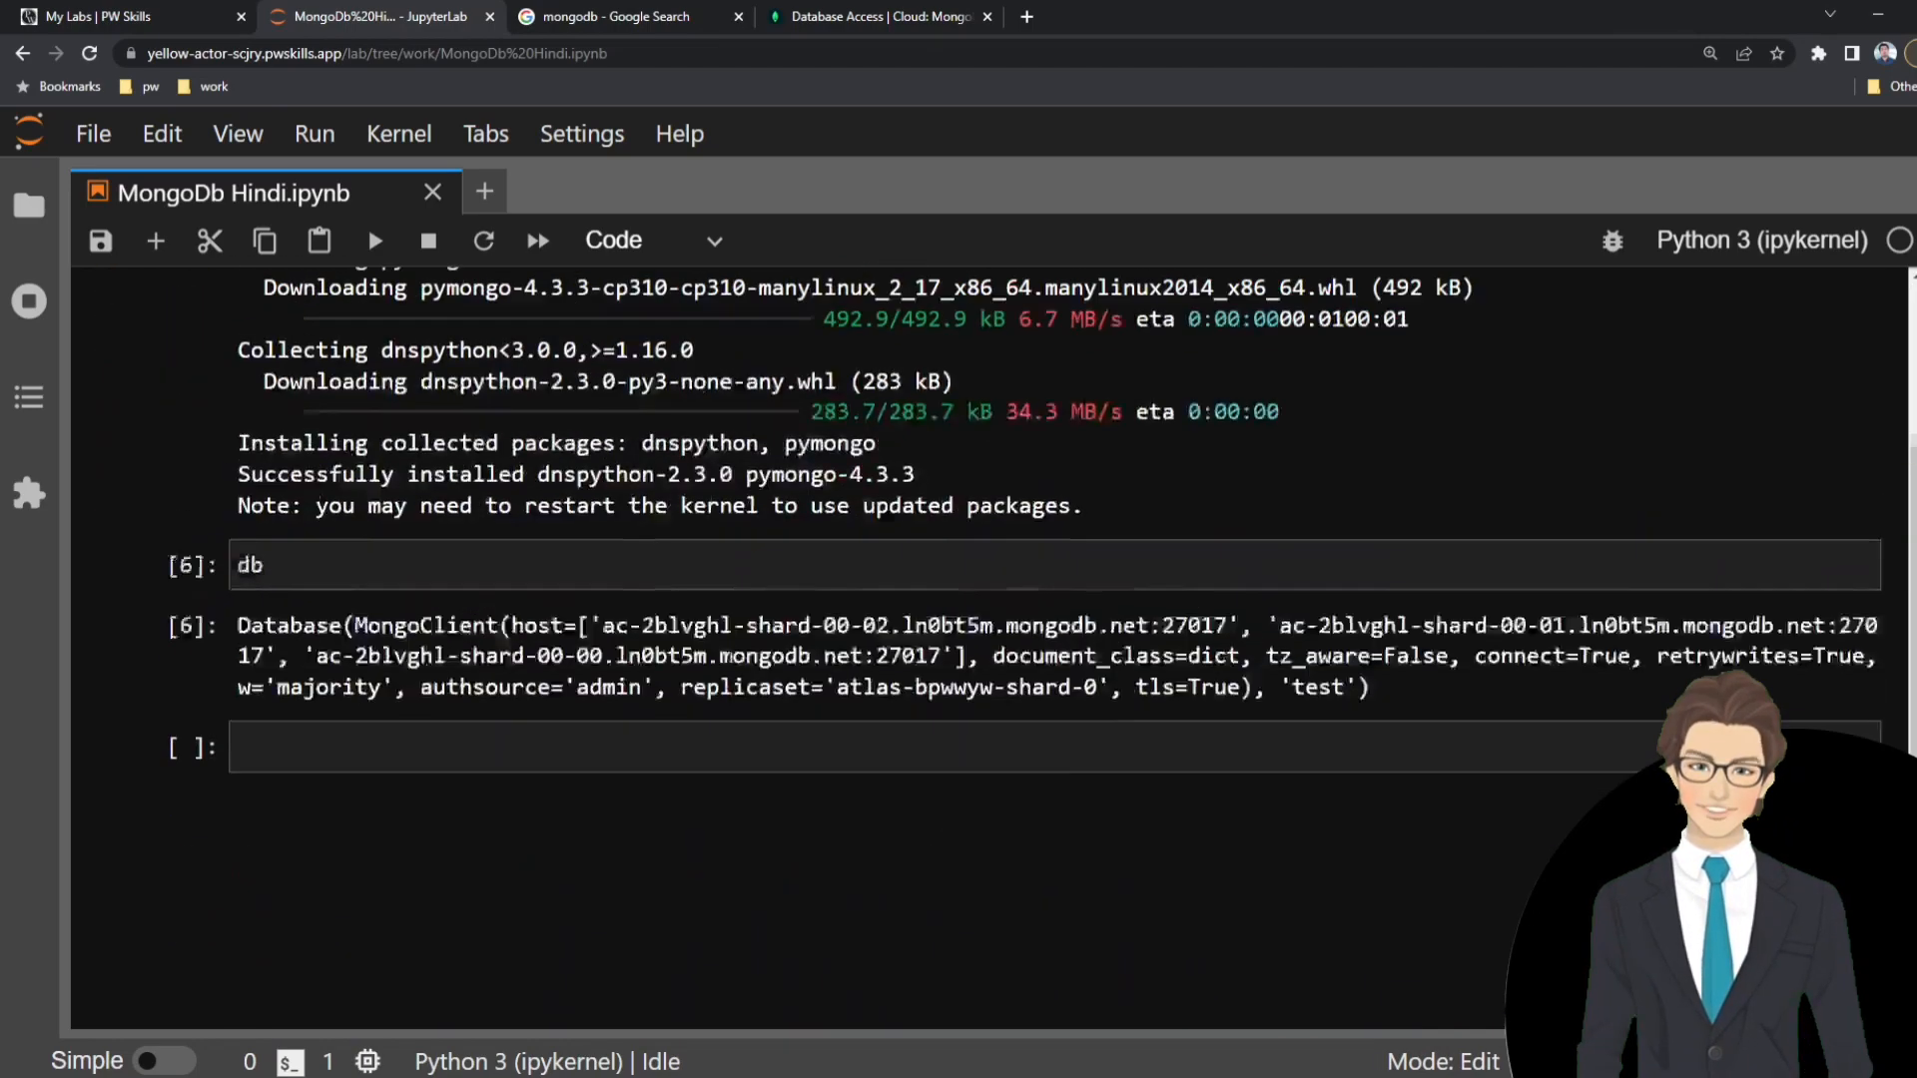
left_click_drag(240, 661, 1365, 723)
left_click(1297, 722)
scroll(724, 783, "up", 3)
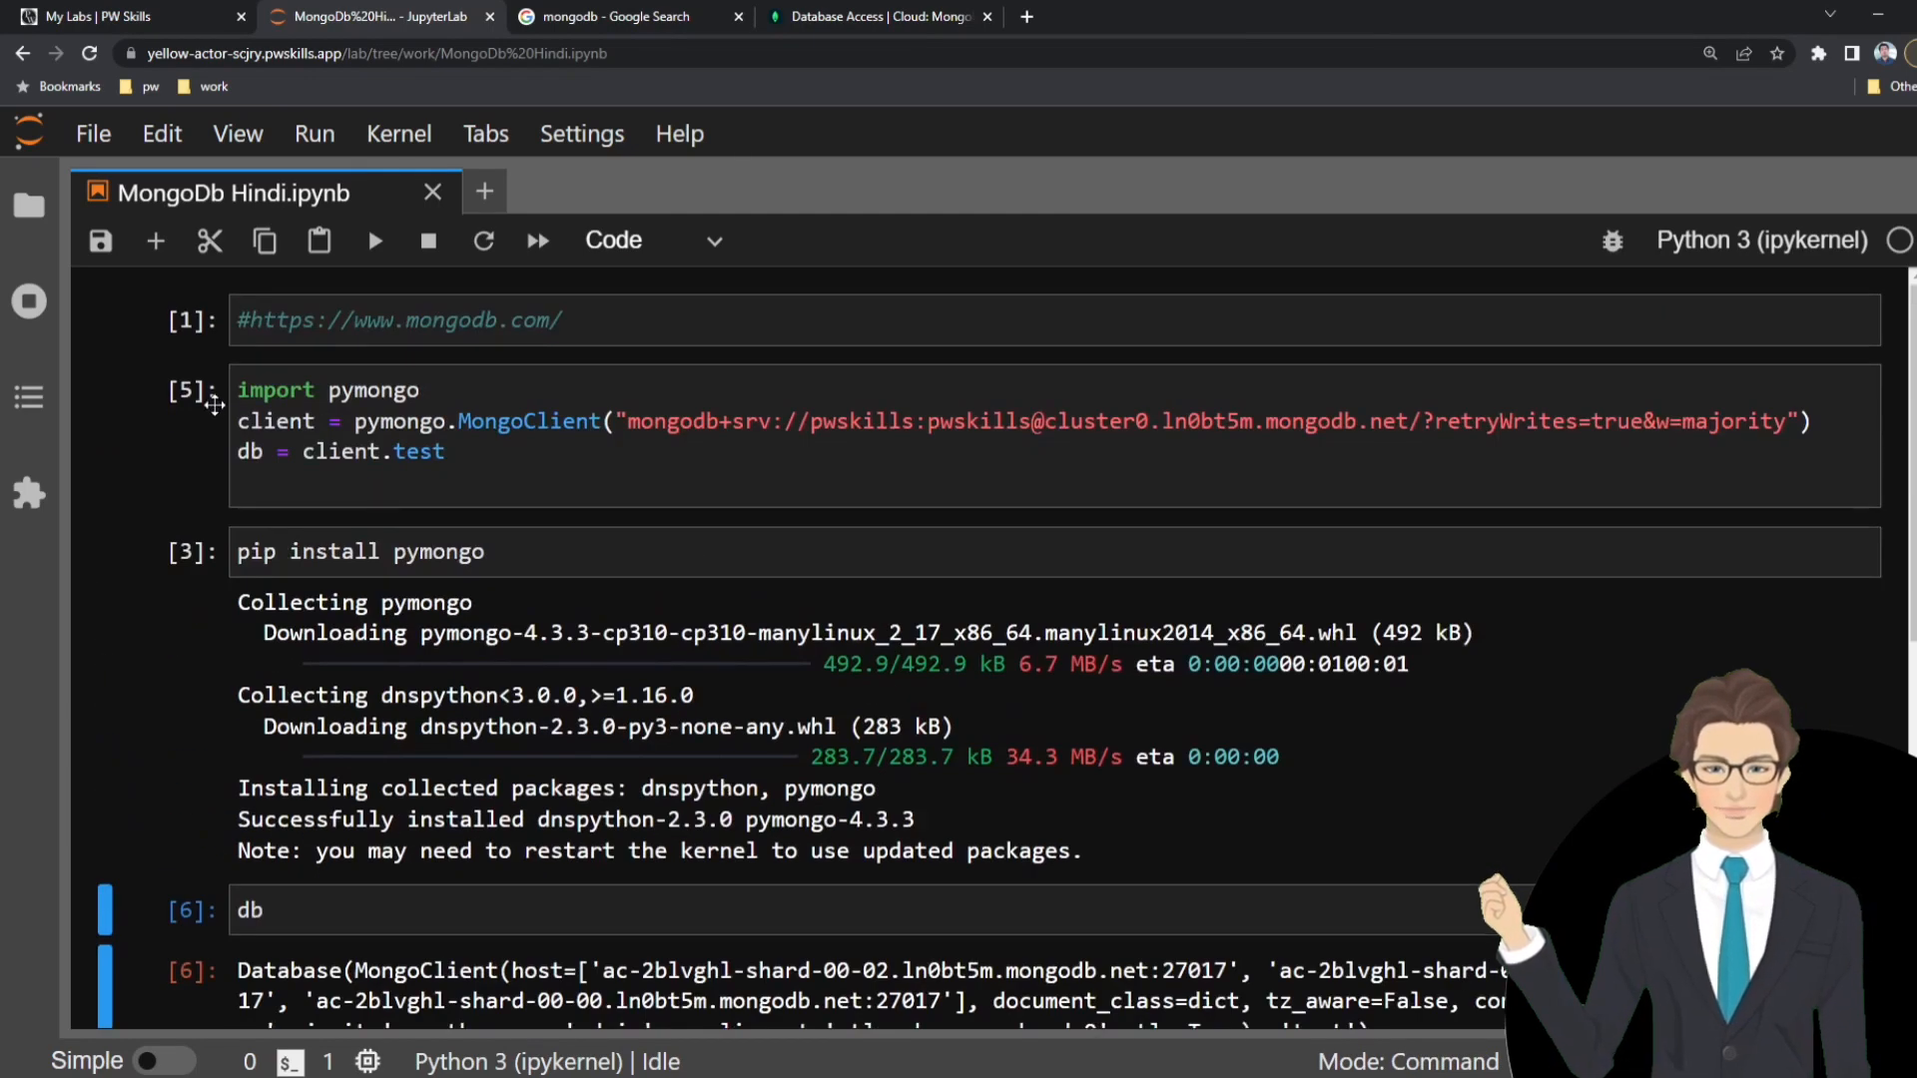
double_click(275, 420)
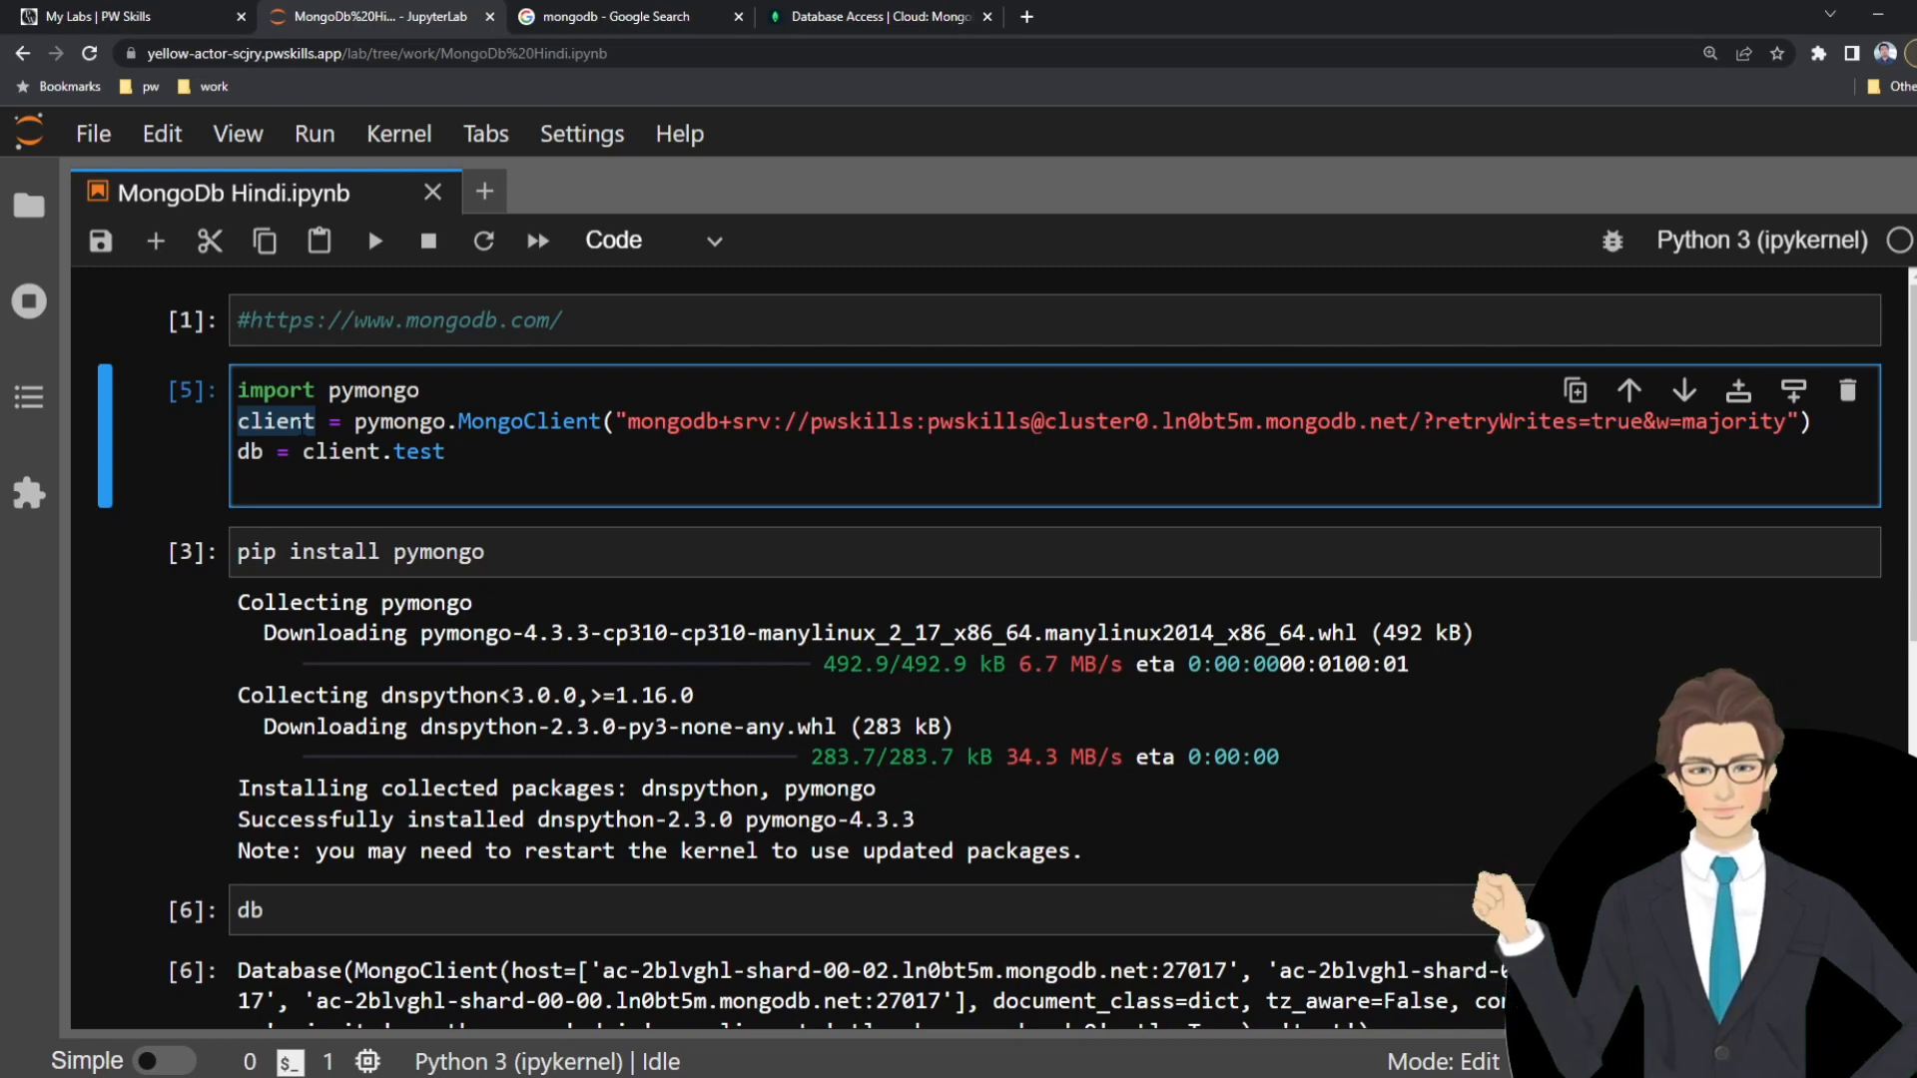
left_click(282, 421)
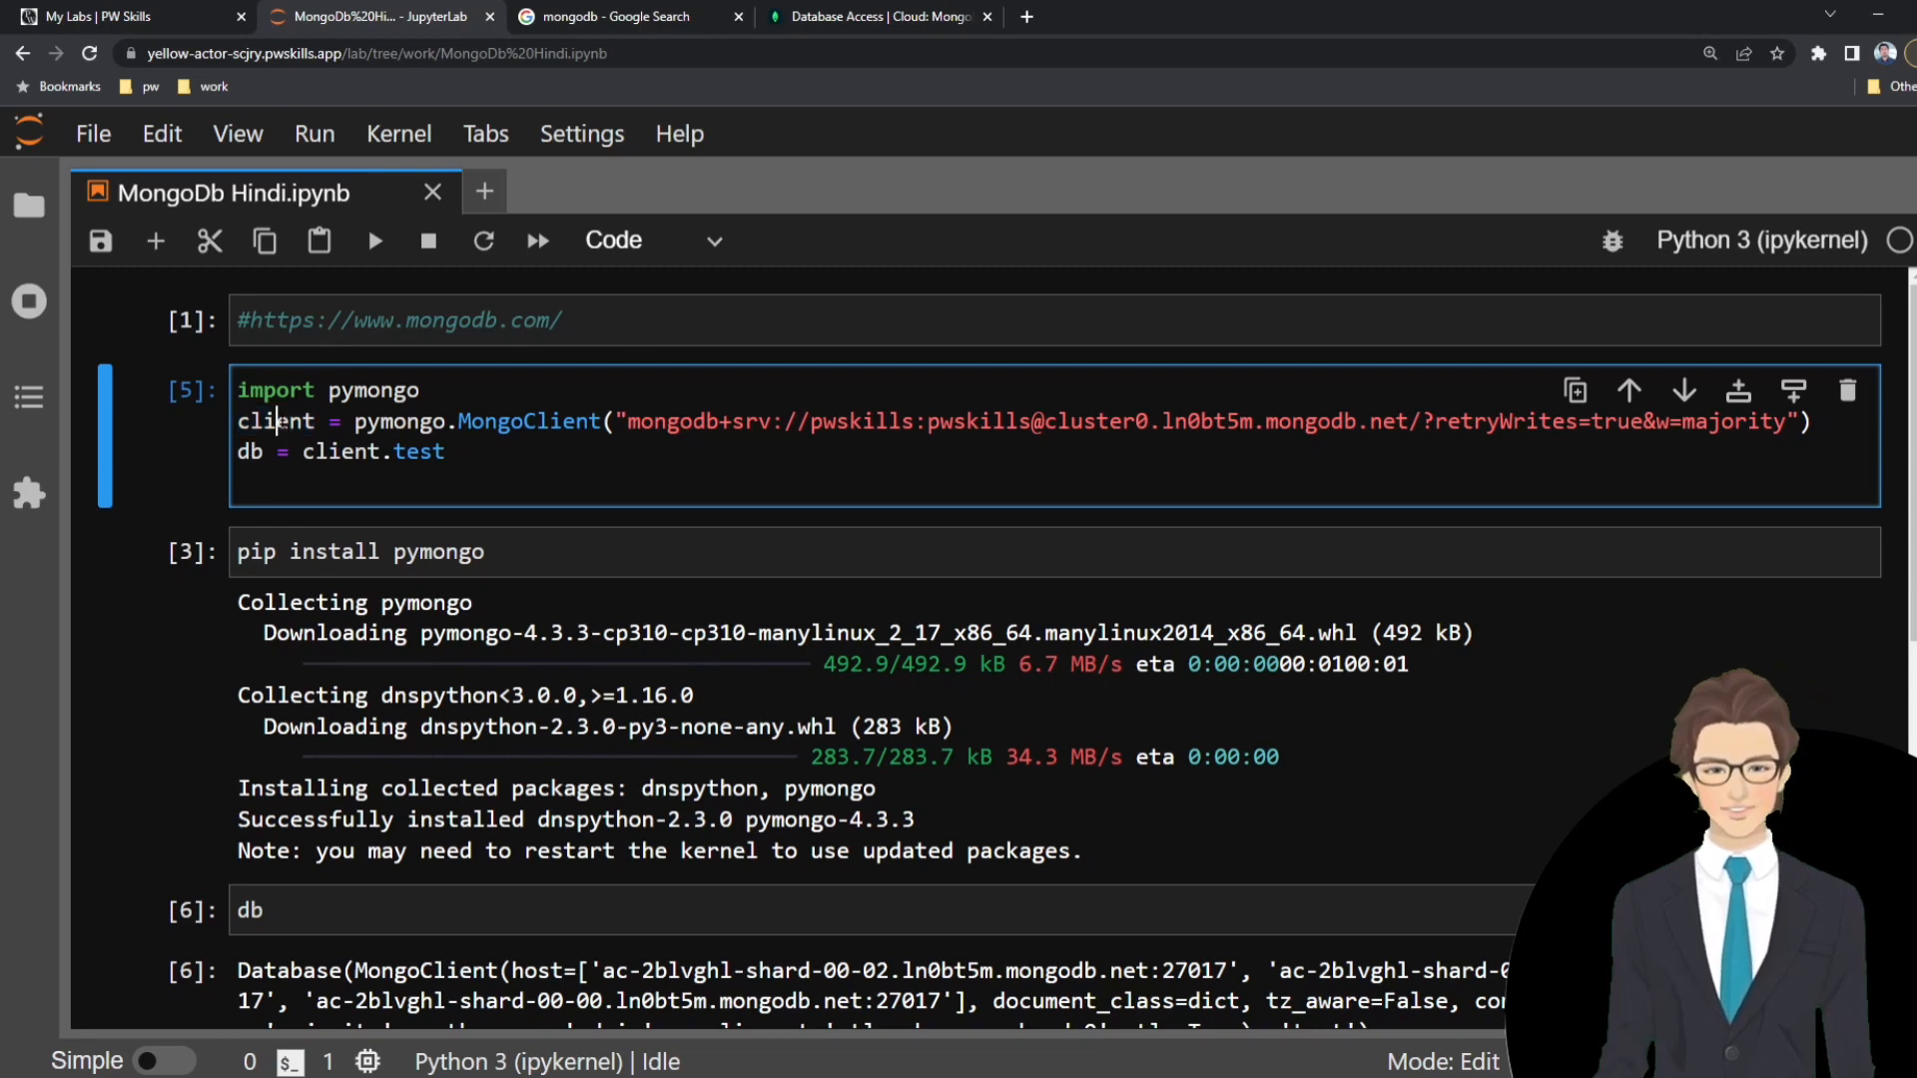
double_click(282, 422)
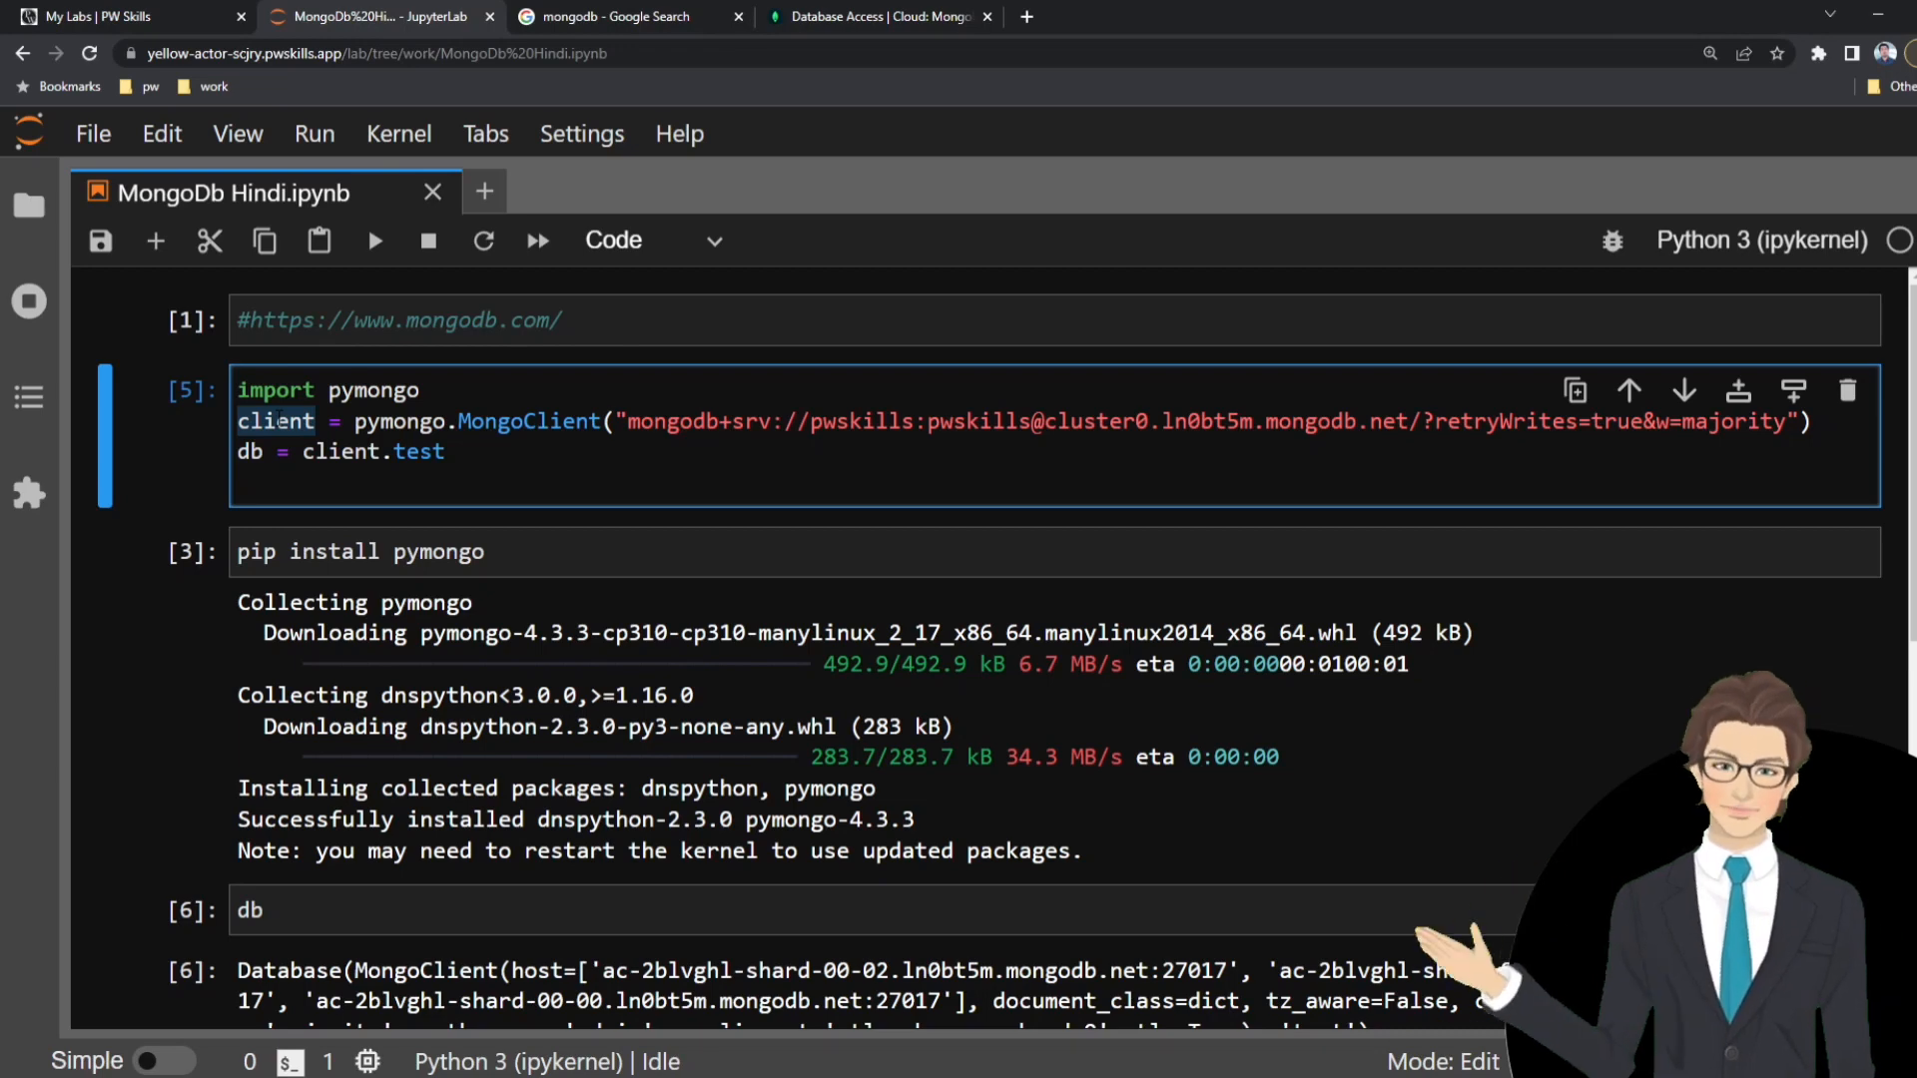
left_click(406, 421)
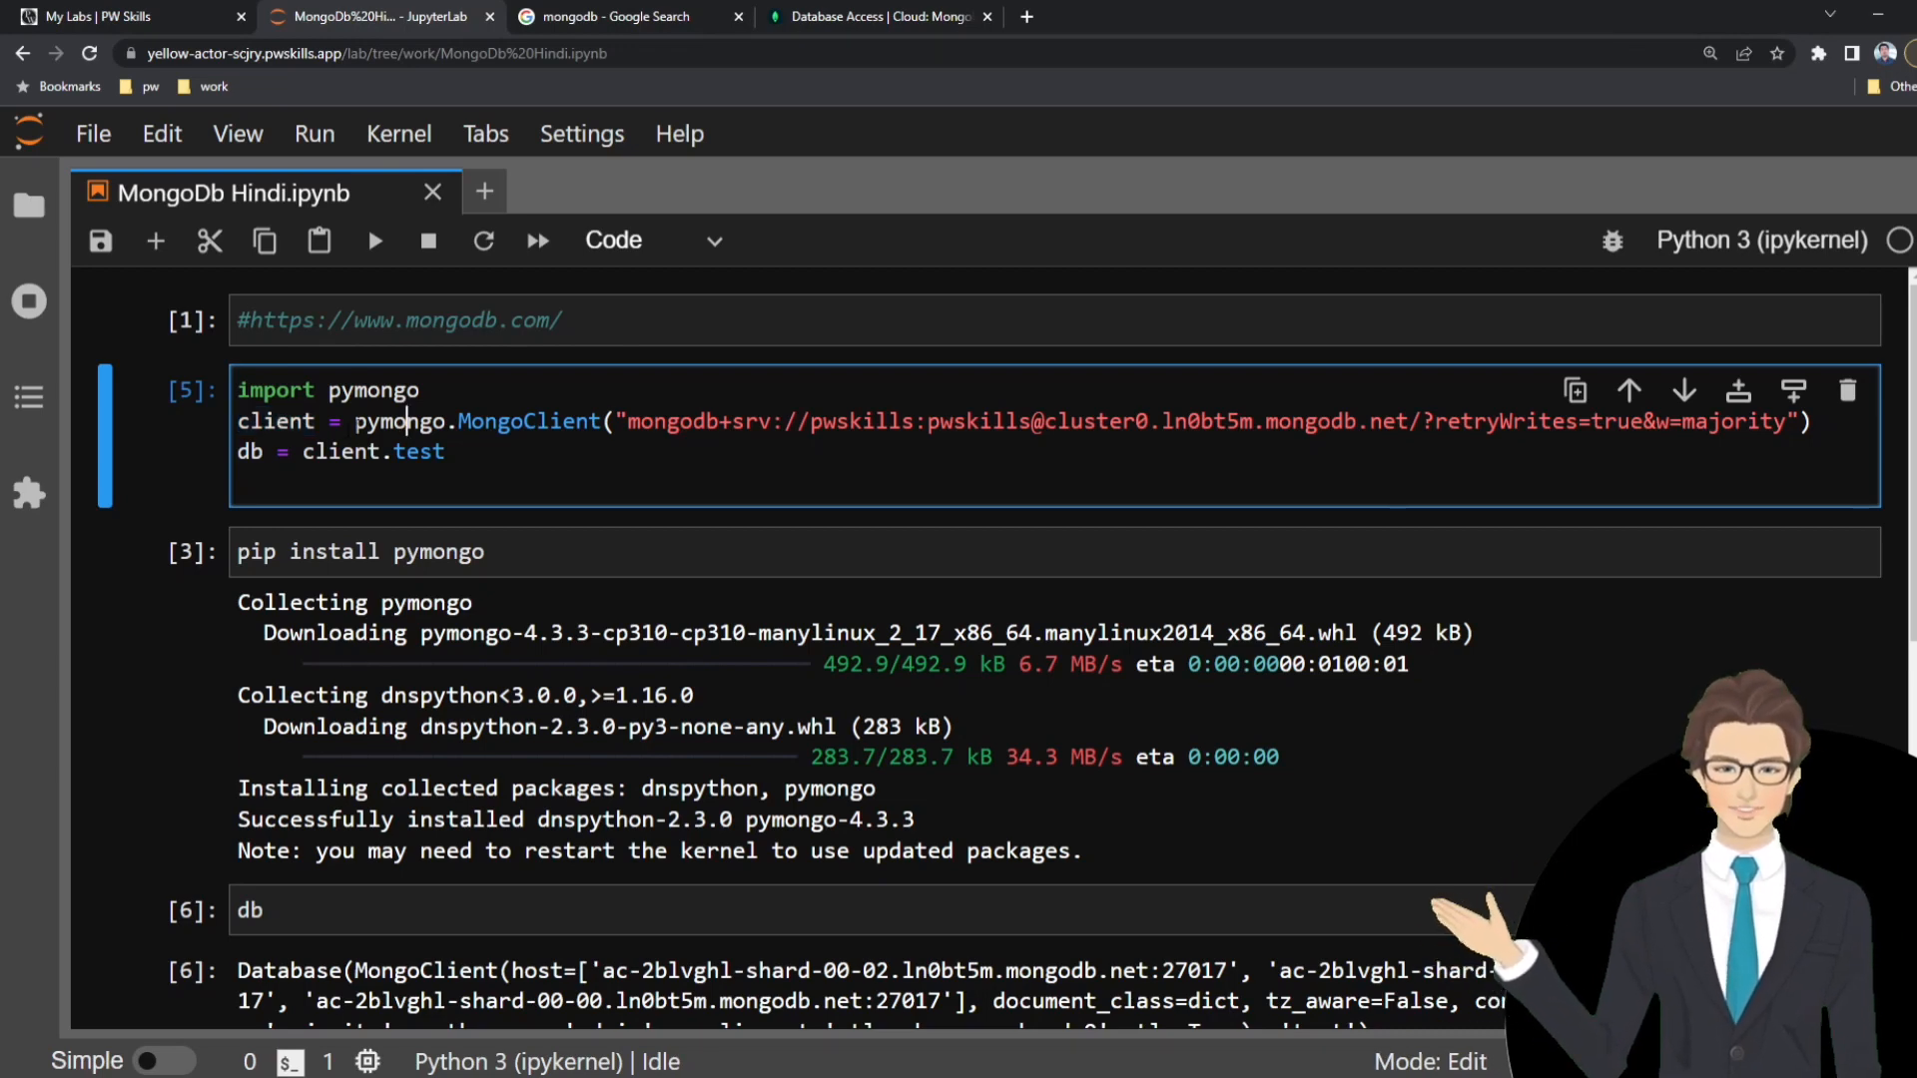